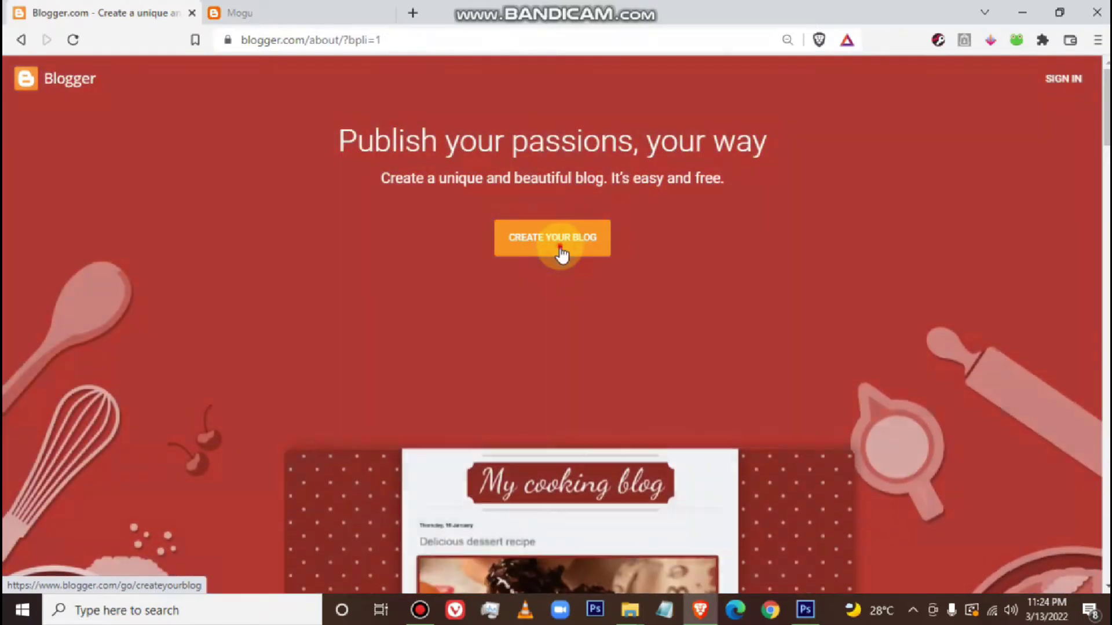
Start creating a Blogger blog and sign in with the listed Google account, entering the account password
click(556, 251)
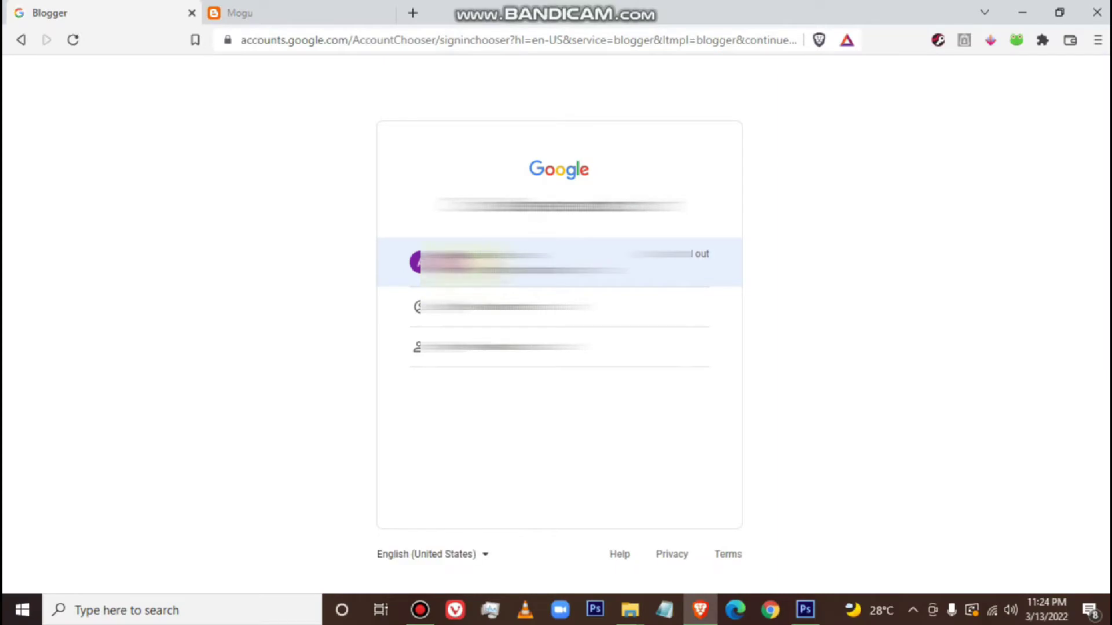
click(556, 261)
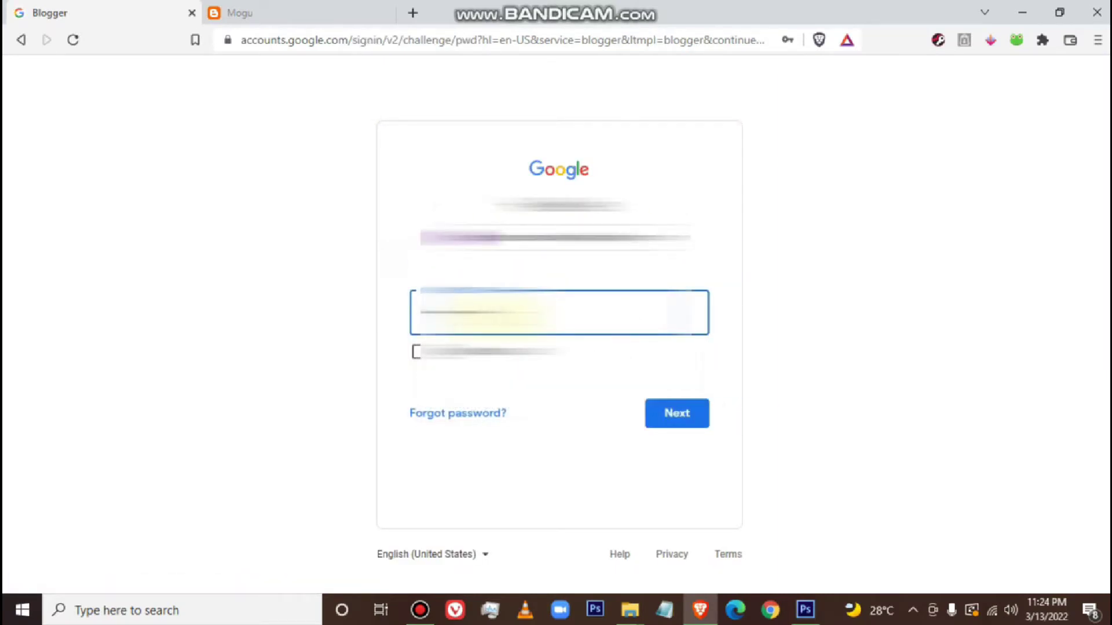
click(679, 421)
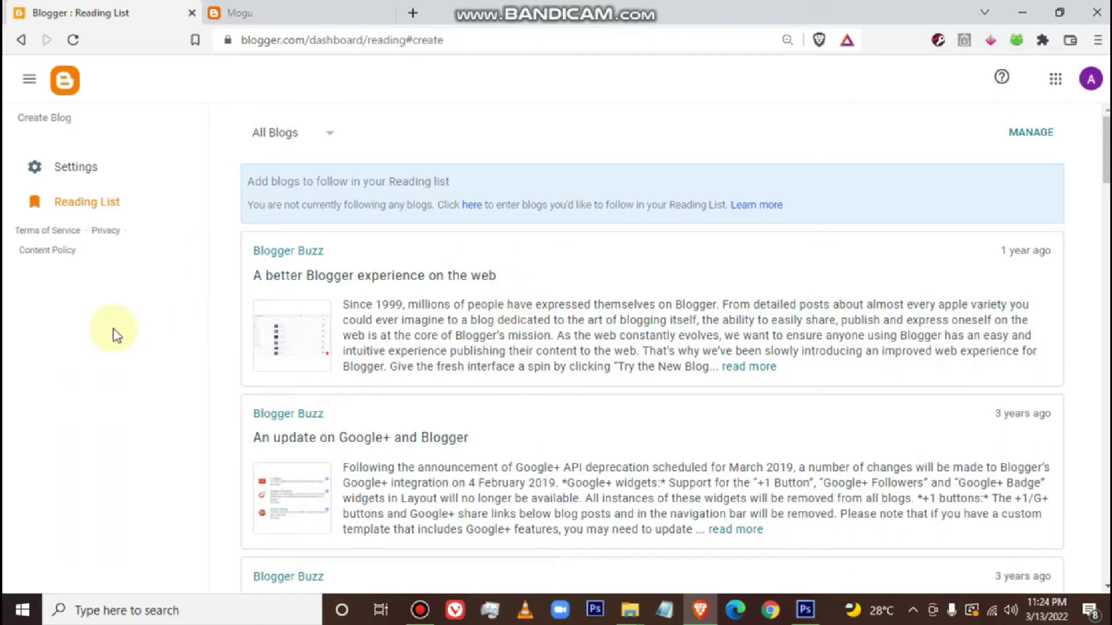
Begin a new blog and give it the title "Health Tips Blogs PH"
click(64, 121)
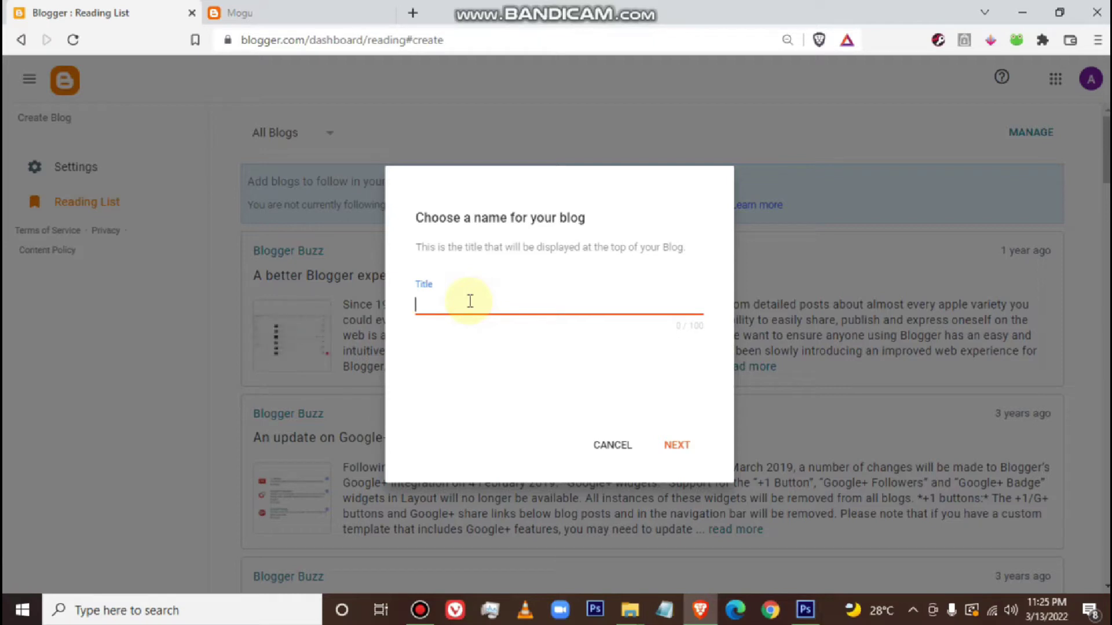
text(Health Tips Blogs ph)
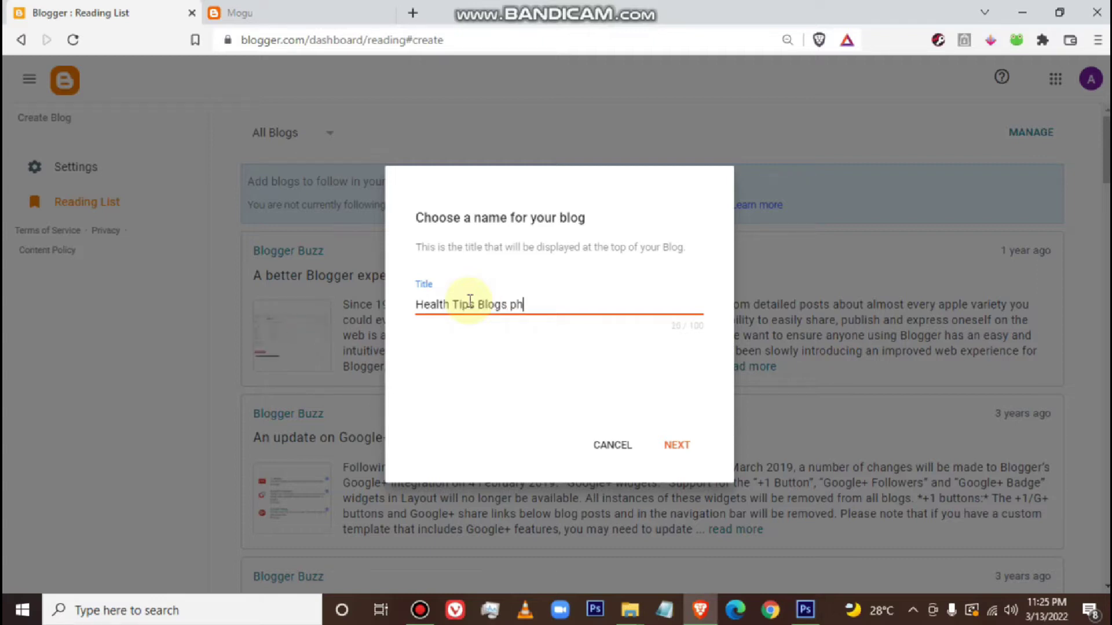
key(BackSpace)
key(BackSpace)
text(PH)
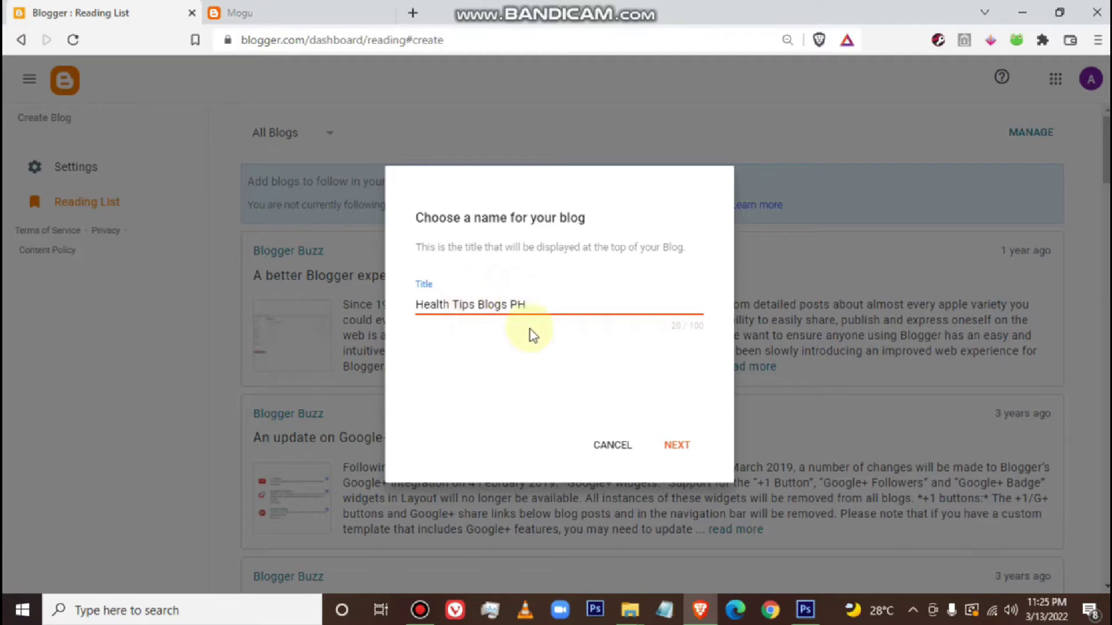
click(678, 446)
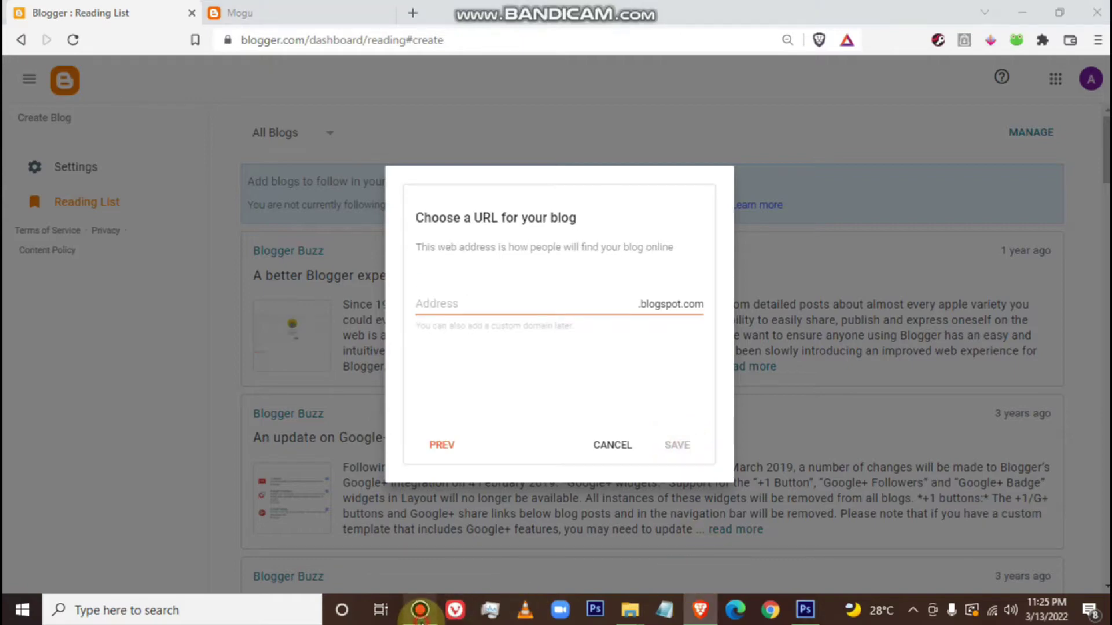
Set the blog's address to "healthtipsblogph" on blogspot.com and save the new blog
click(419, 610)
click(421, 620)
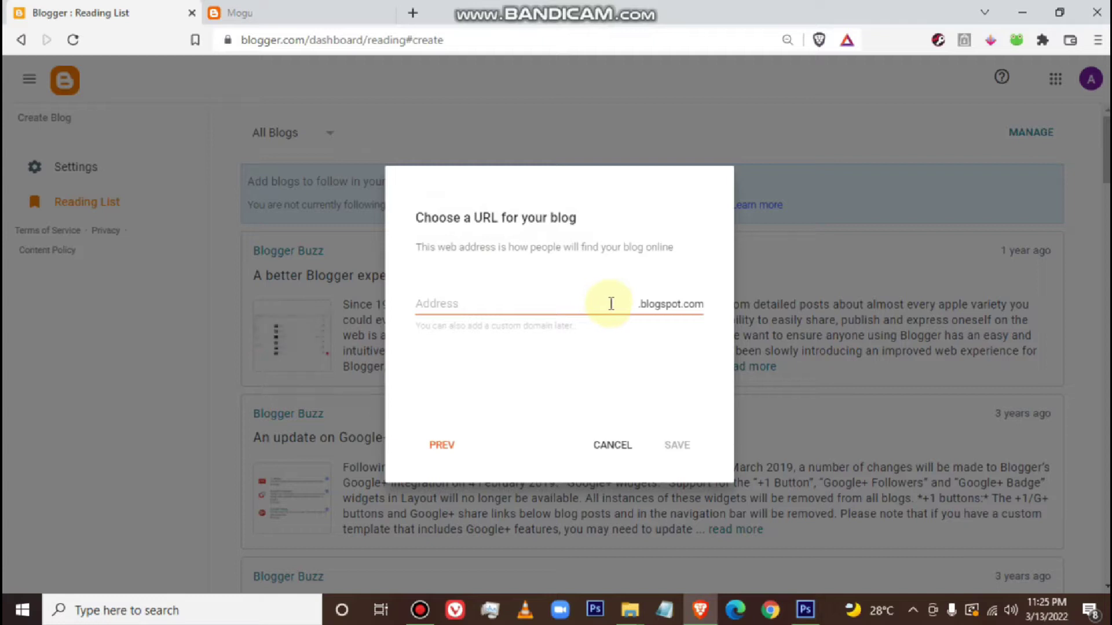
click(672, 310)
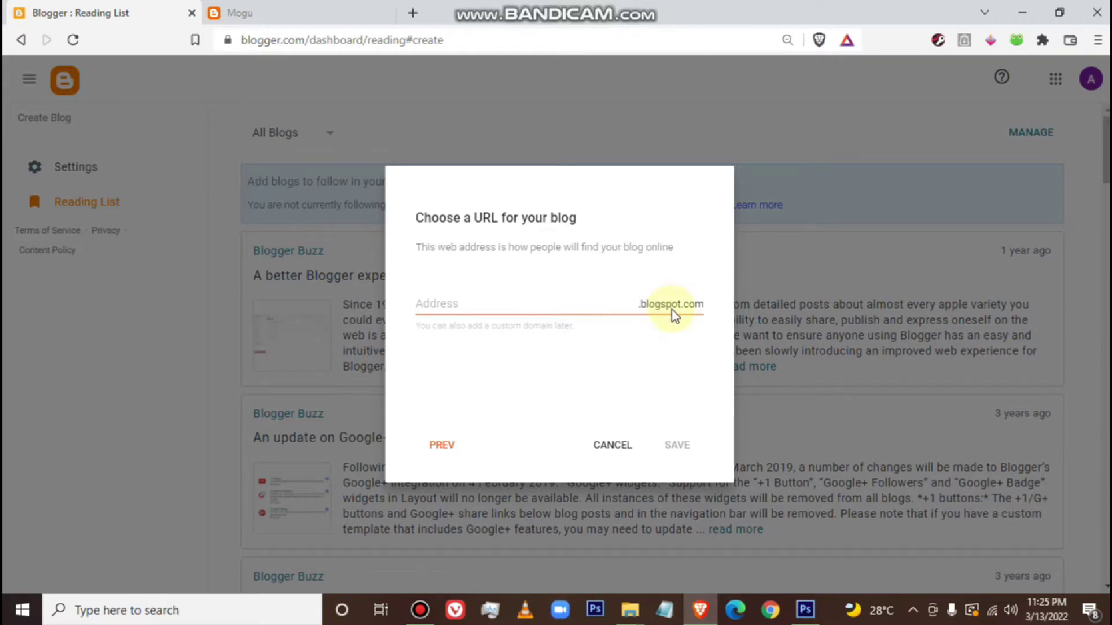
click(464, 300)
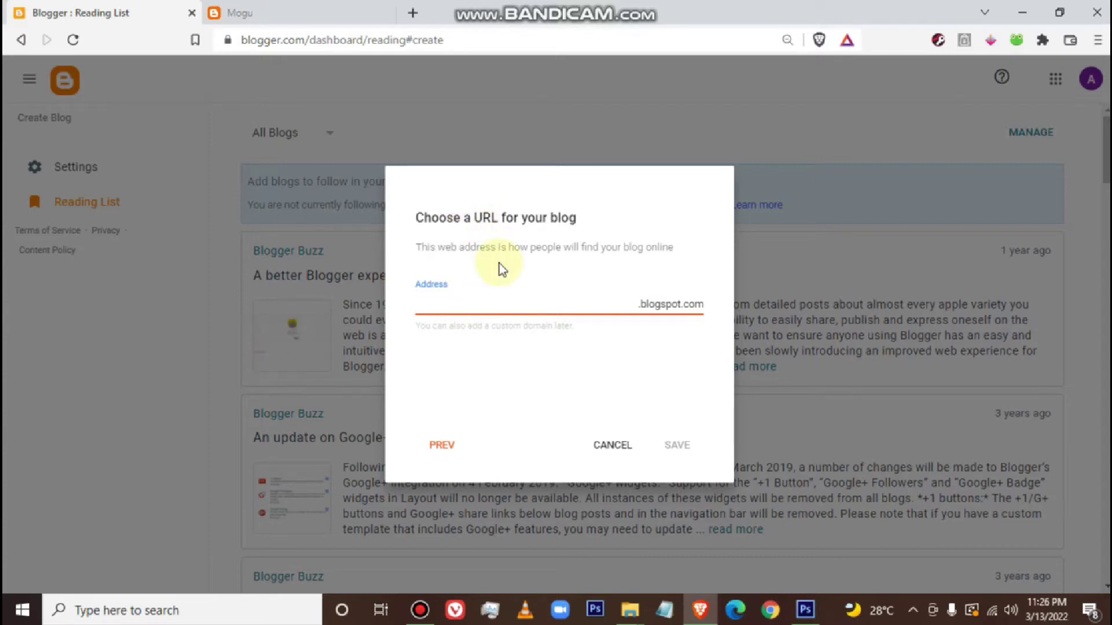
text(healthtipsblogph)
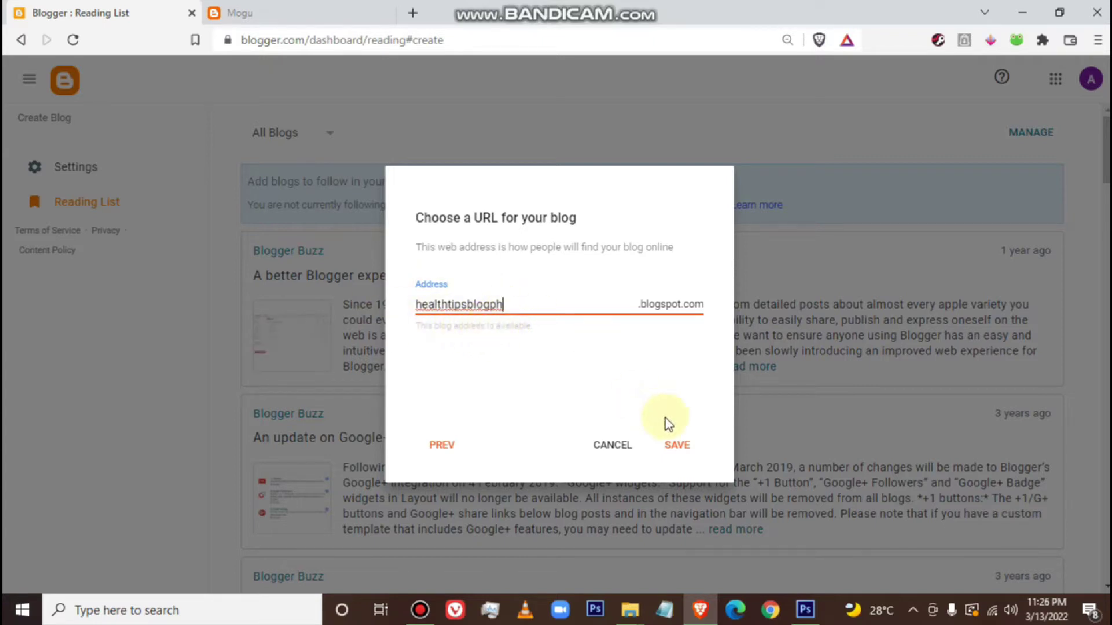
click(677, 449)
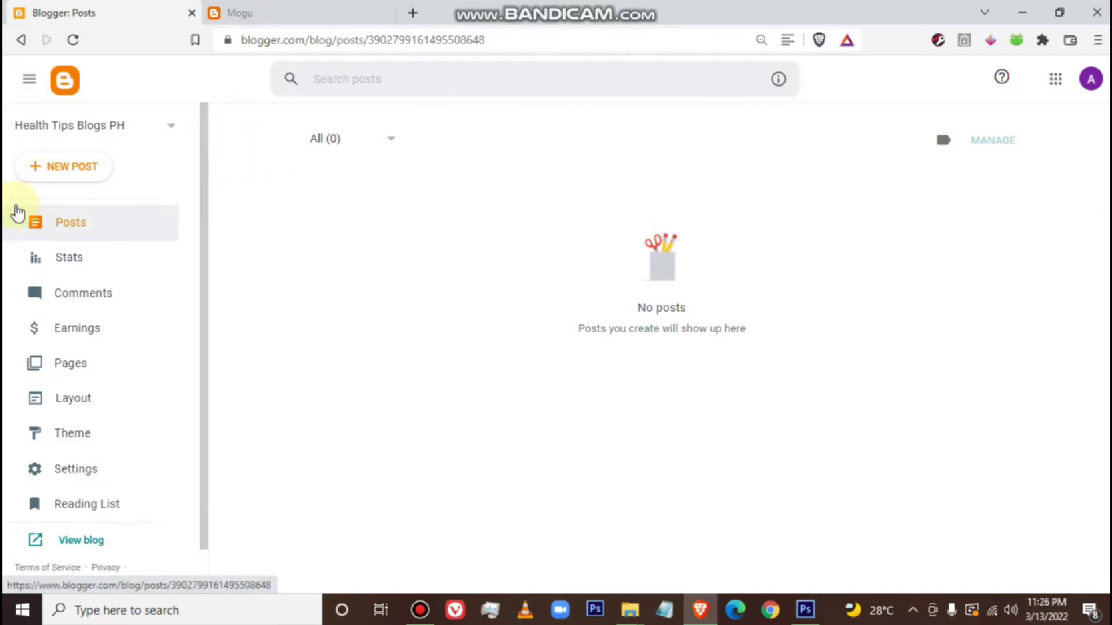
Look through the home page of the Mogu template demo and return to the blog dashboard
key(ctrl+minus)
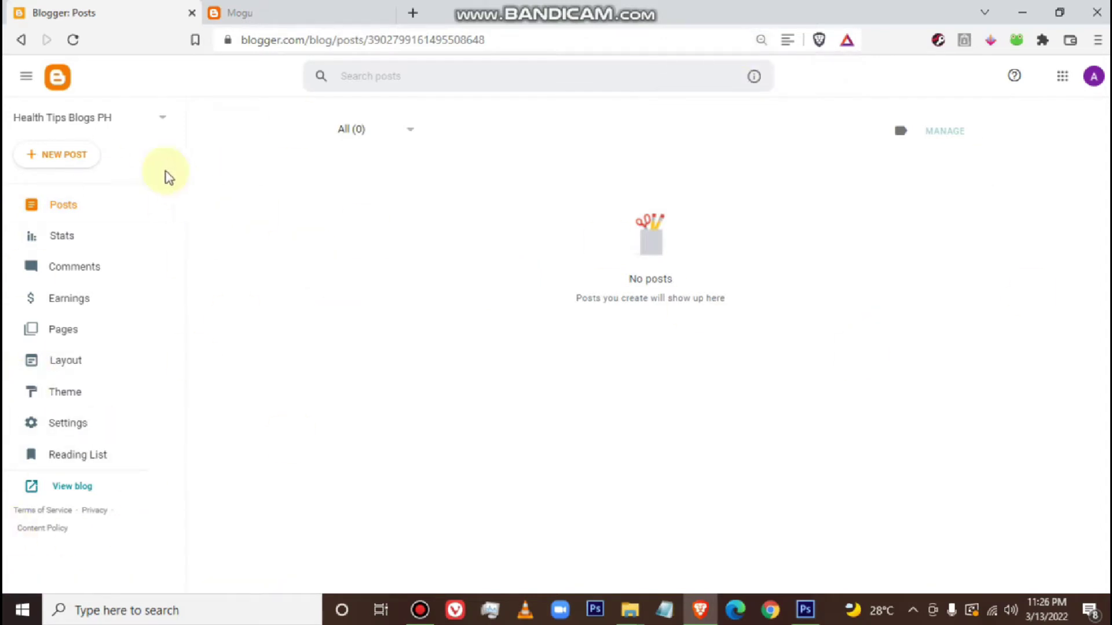
click(272, 12)
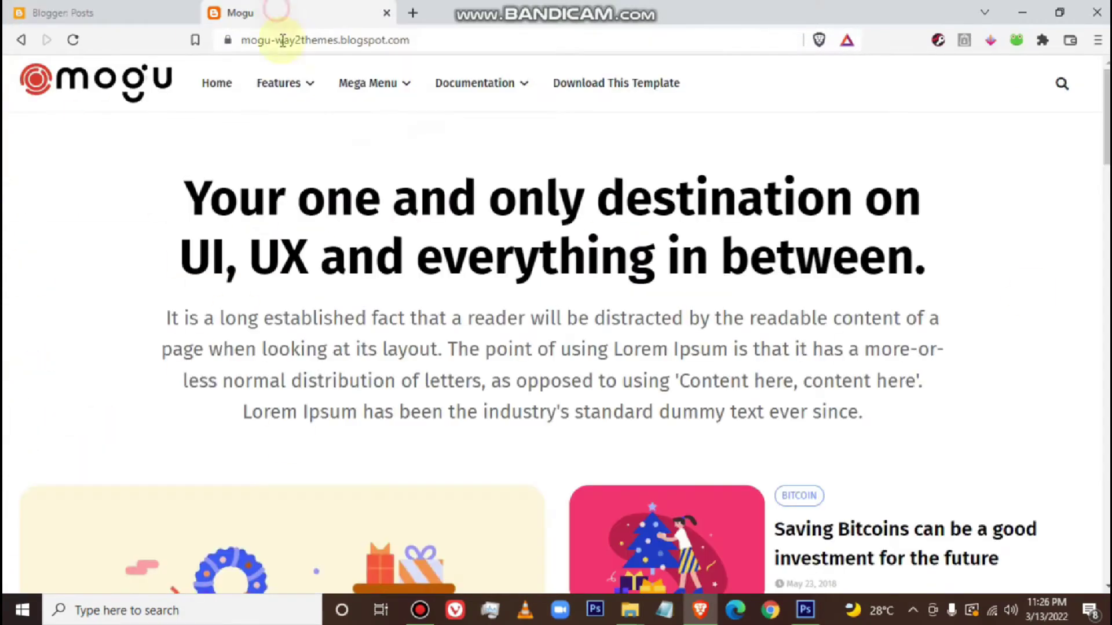
scroll(814, 456, down, 8)
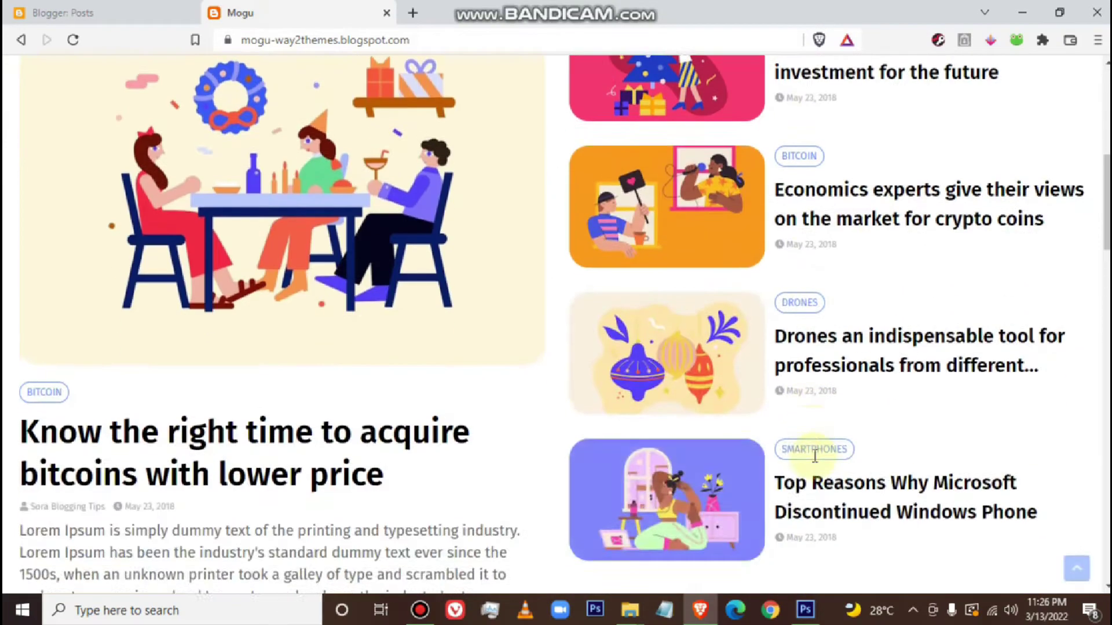
scroll(814, 456, up, 10)
click(43, 13)
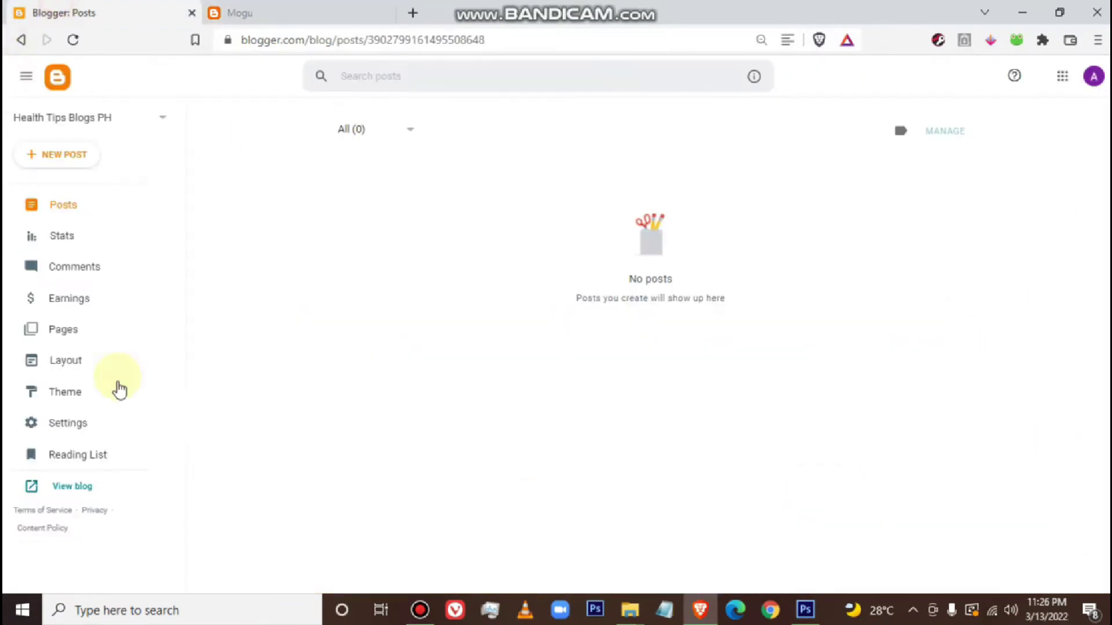
View the live Health Tips Blogs PH site and compare its look with the Mogu template demo
click(70, 490)
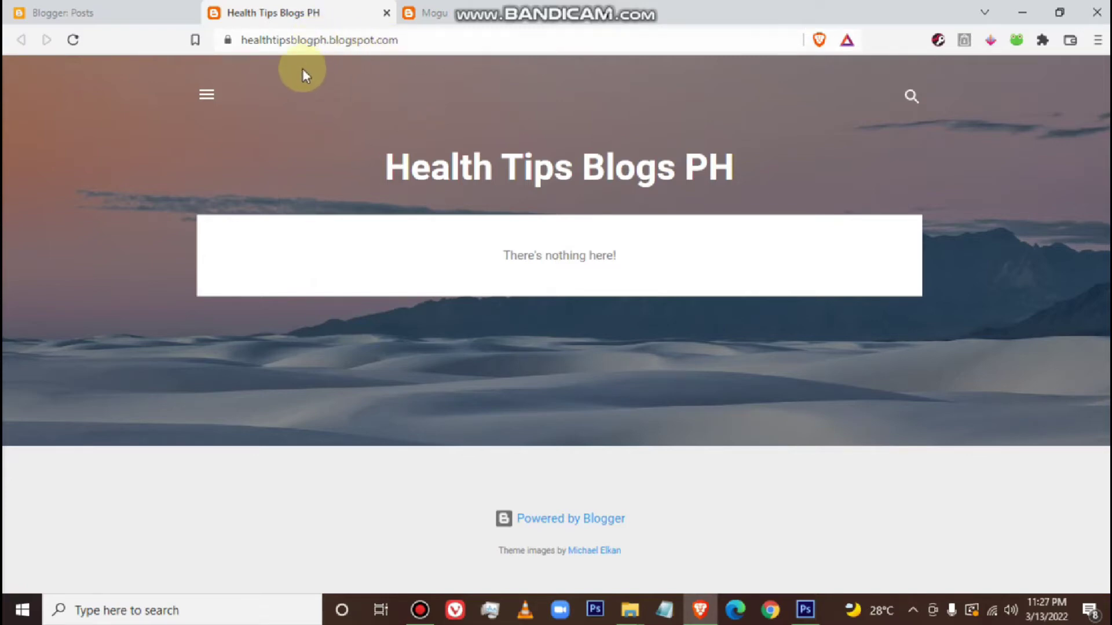
click(169, 14)
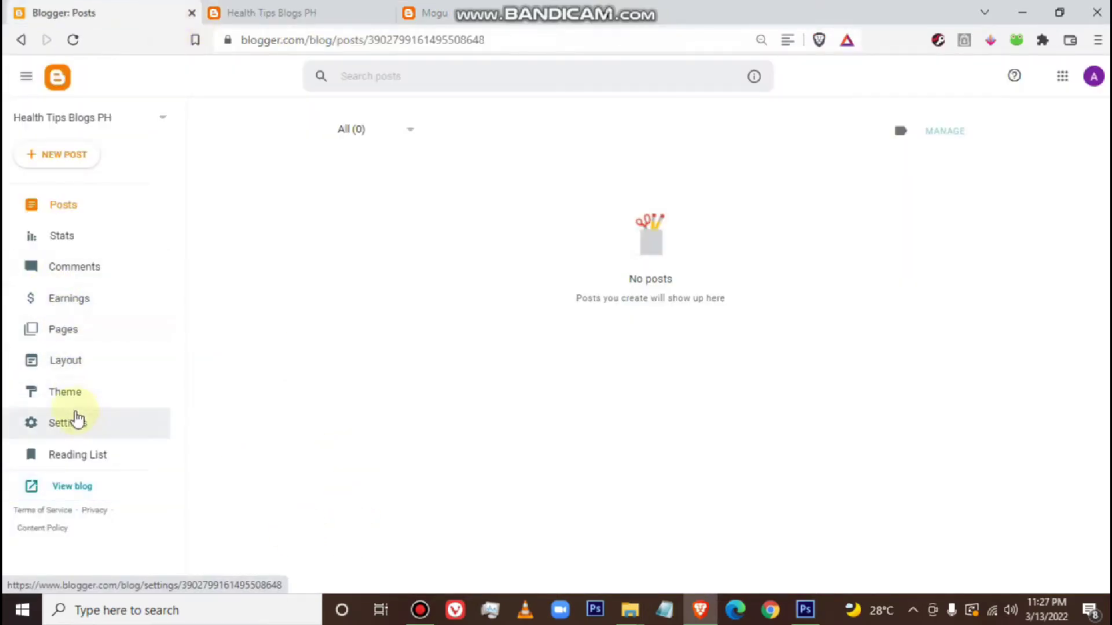
click(488, 20)
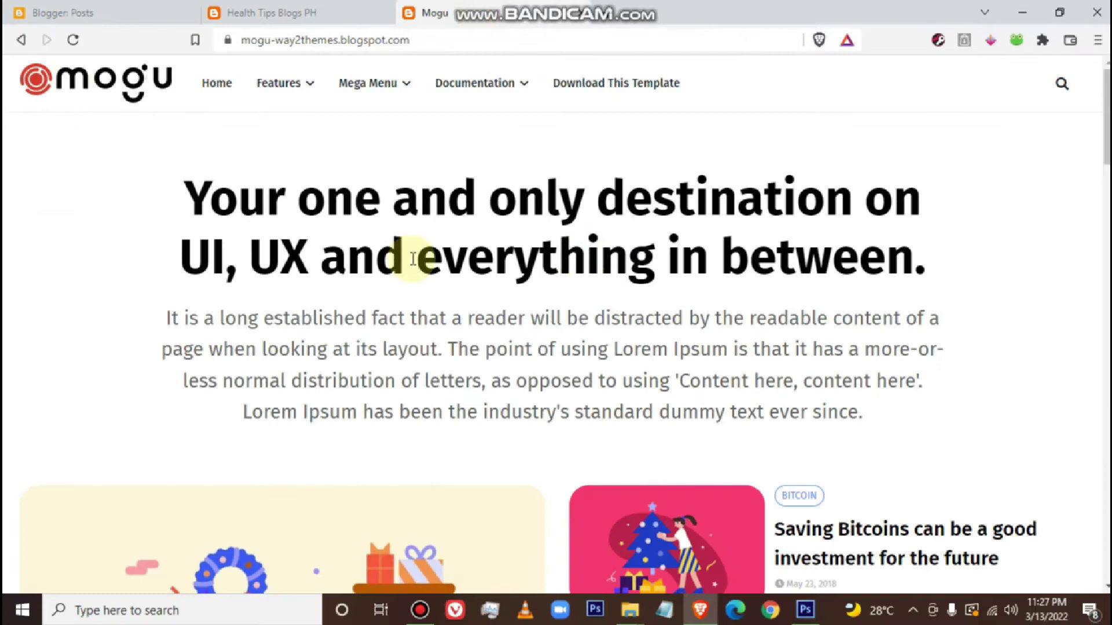
click(112, 11)
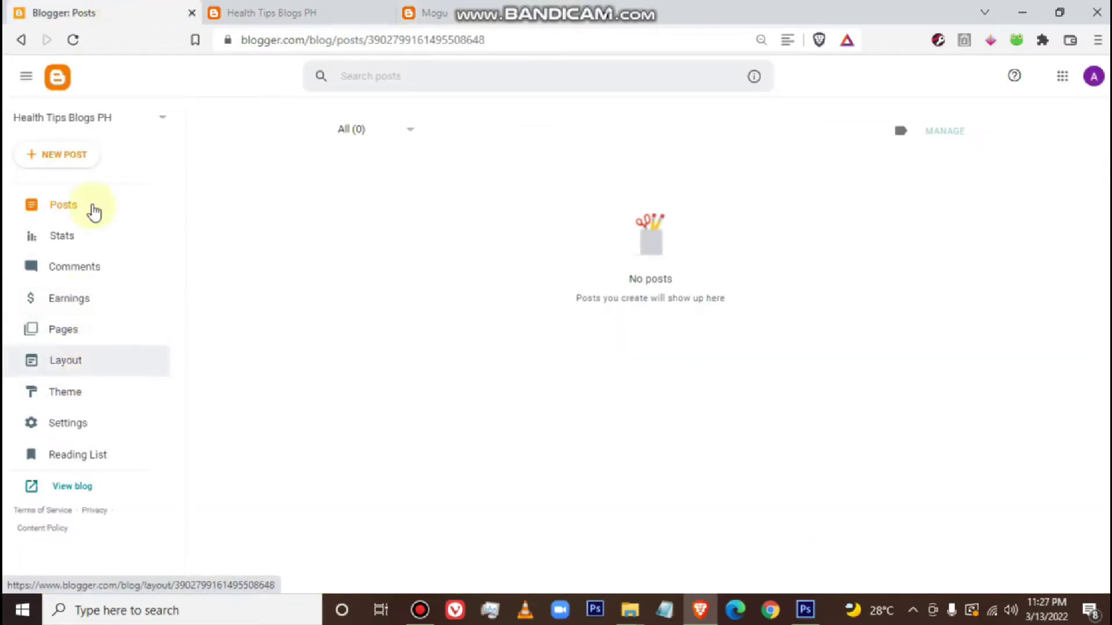
Restore the blog's theme from the XML file "Mogu Free Version 1.0" in the mogu folder under Downloads
click(80, 401)
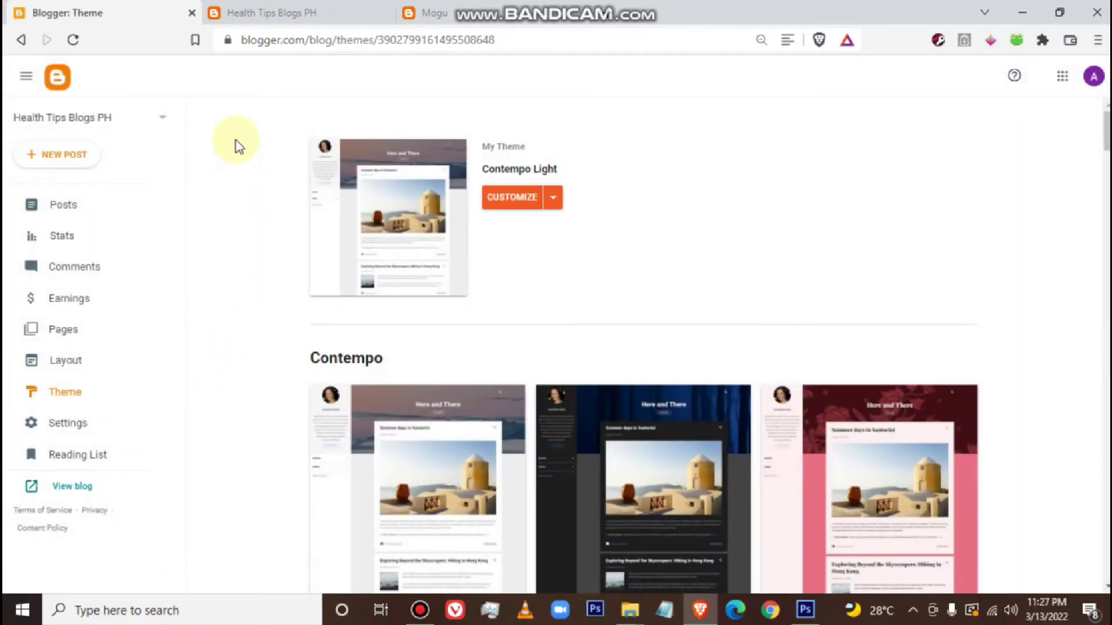
click(506, 16)
click(120, 22)
click(556, 203)
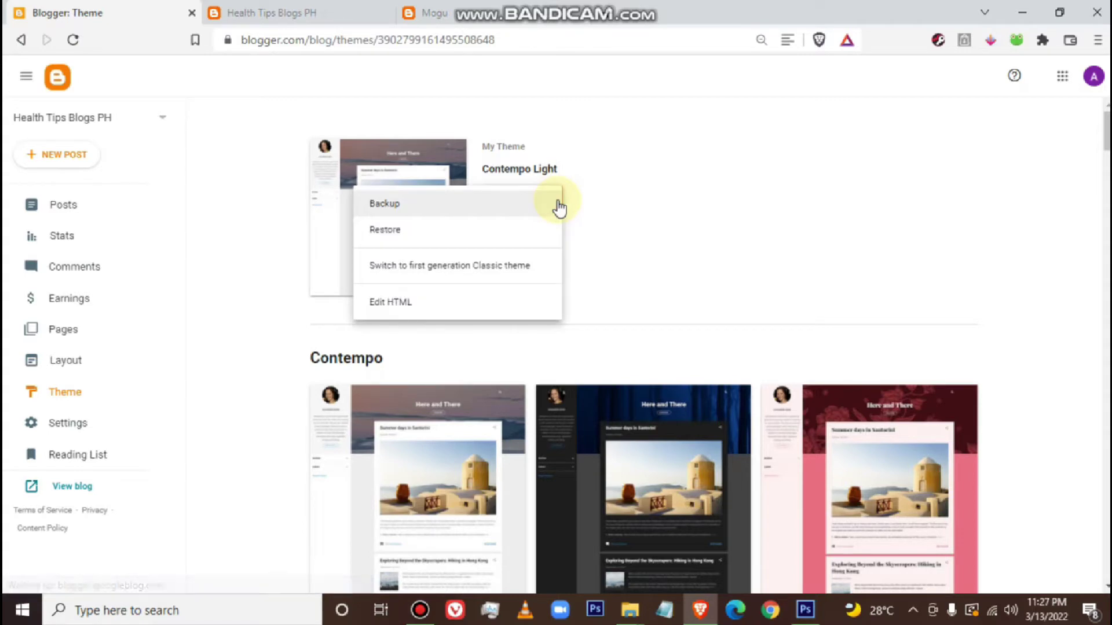
click(411, 230)
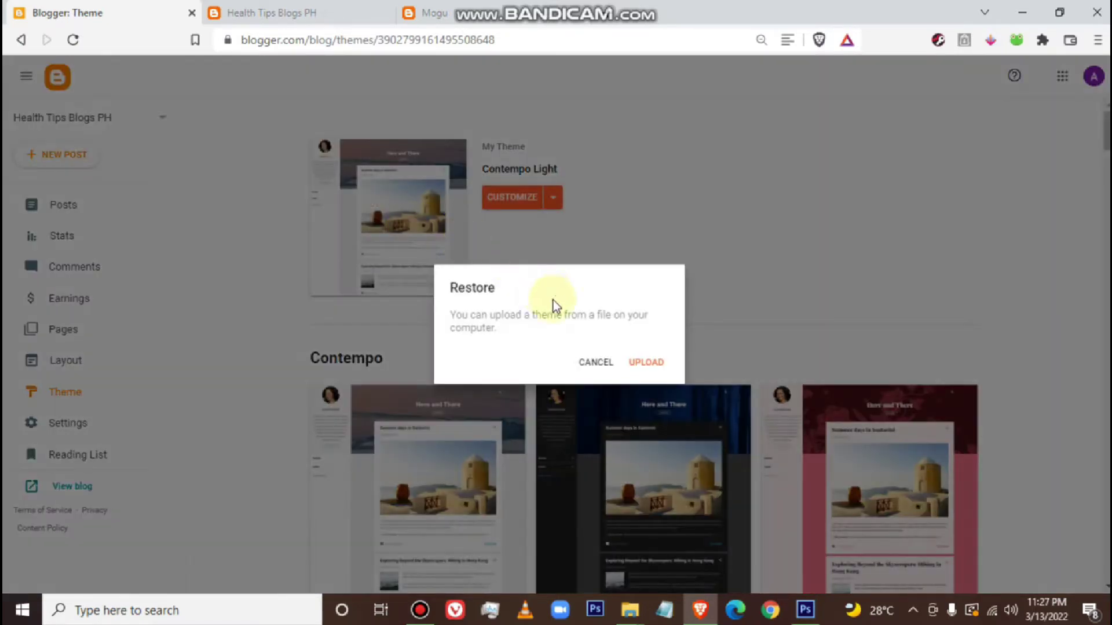
click(645, 363)
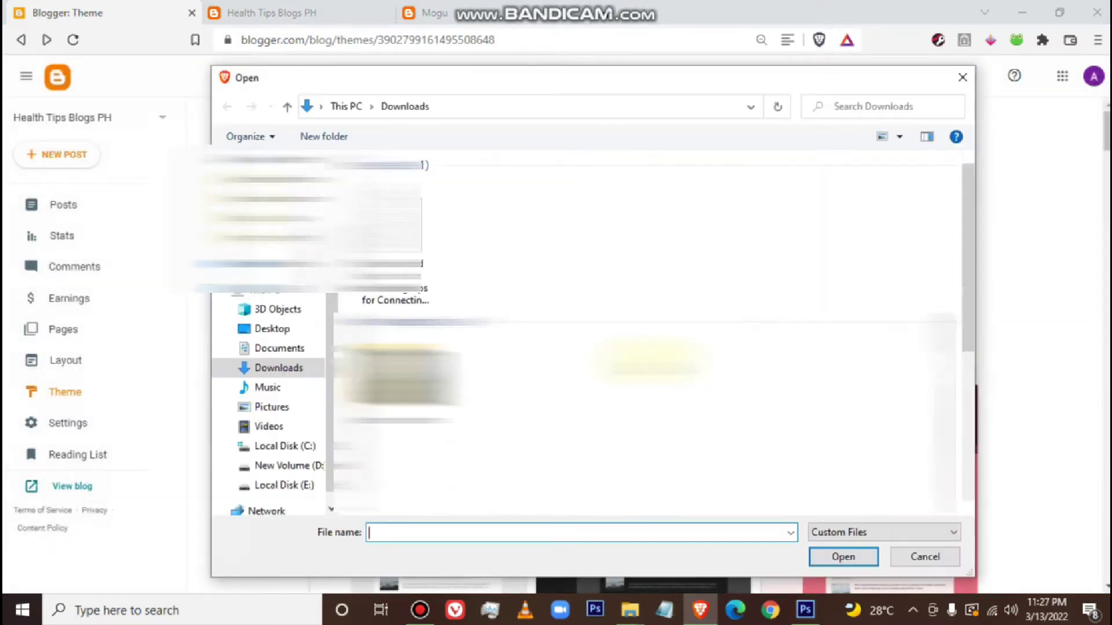
double_click(498, 238)
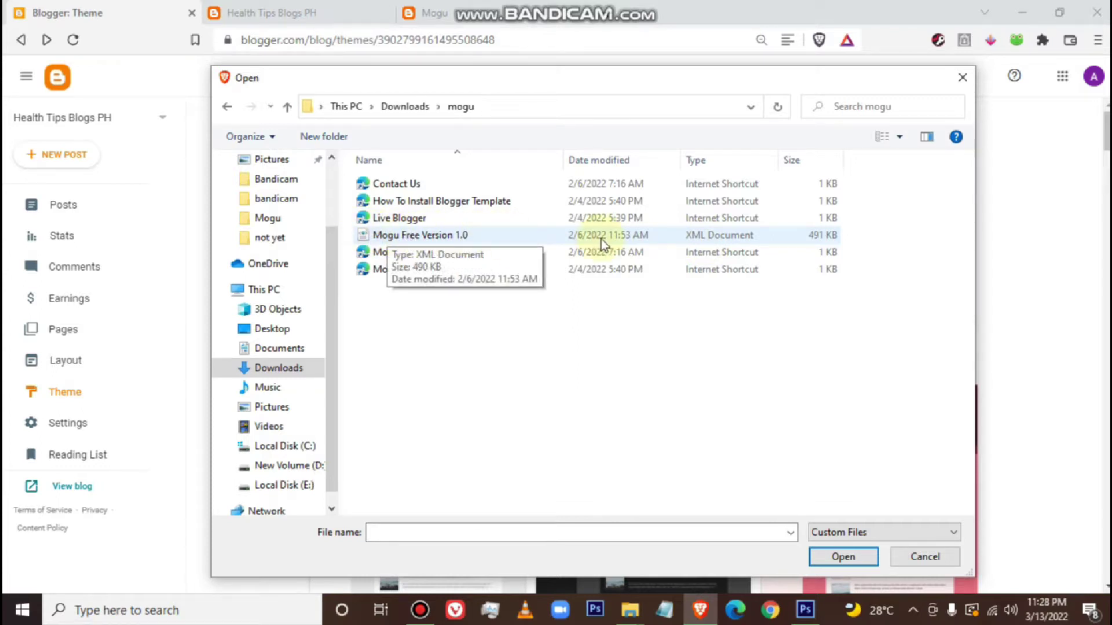
click(426, 237)
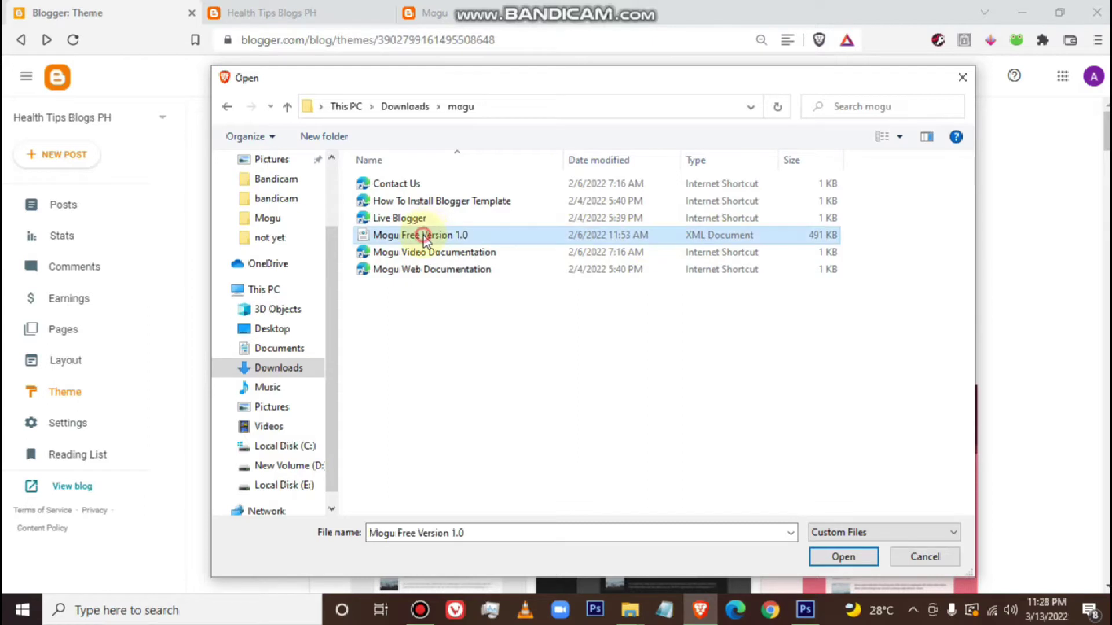
click(843, 557)
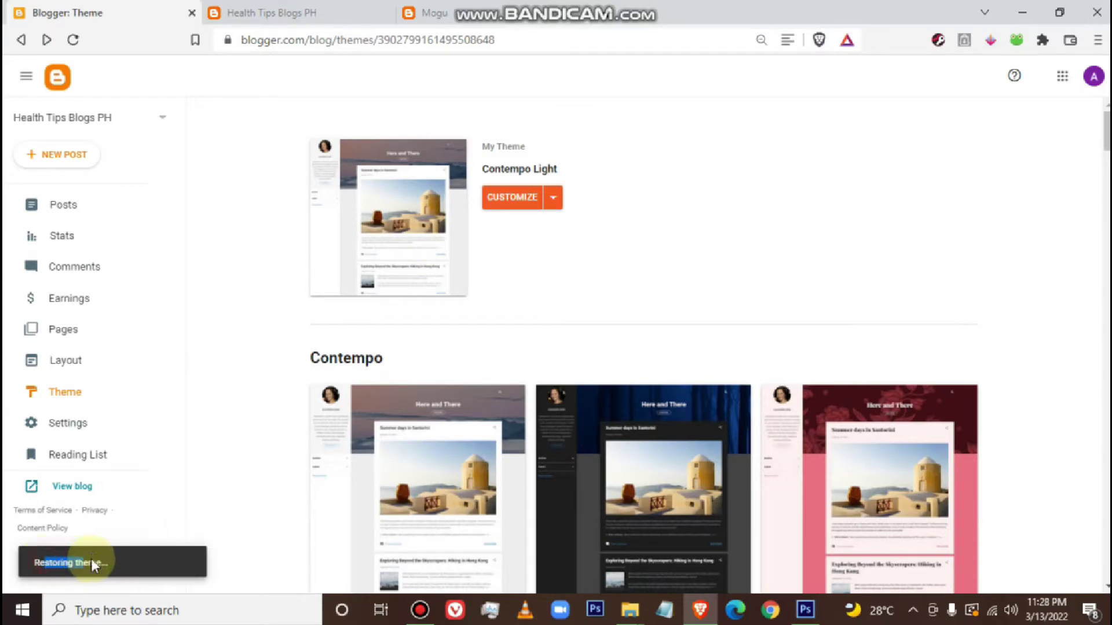
drag(45, 559, 231, 477)
click(254, 436)
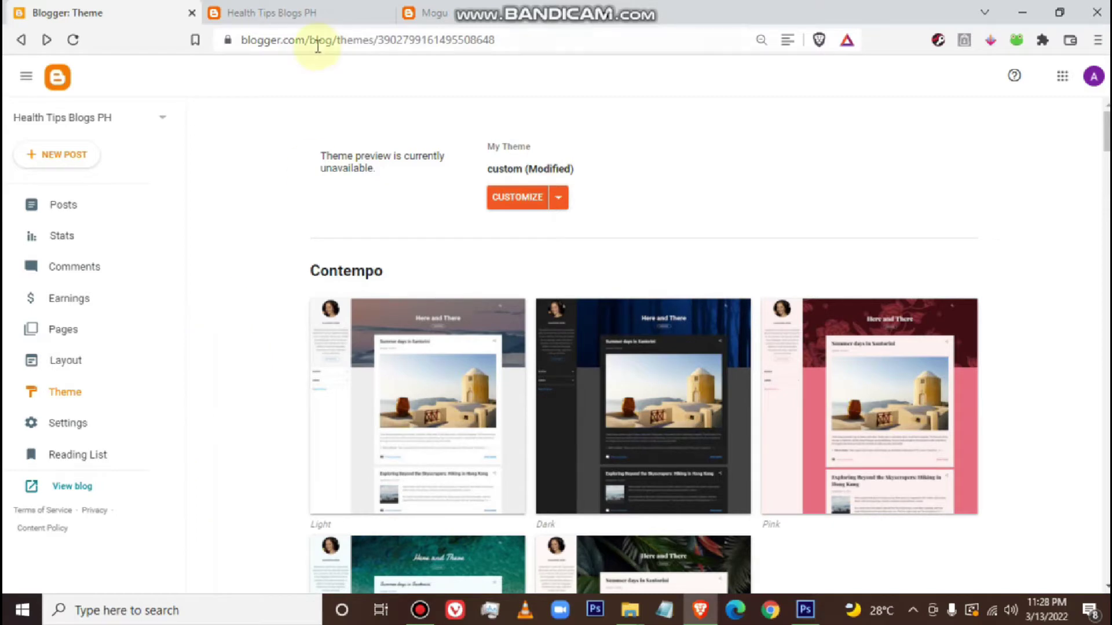
Reload the live Health Tips Blogs PH site and examine its home page with the uploaded theme
click(315, 12)
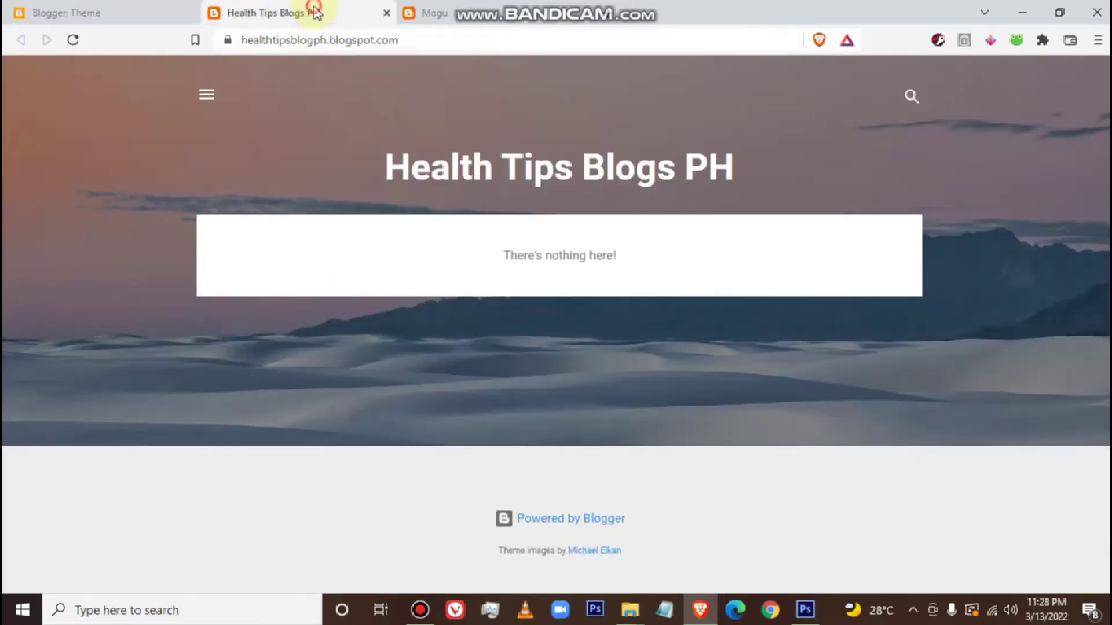
click(142, 8)
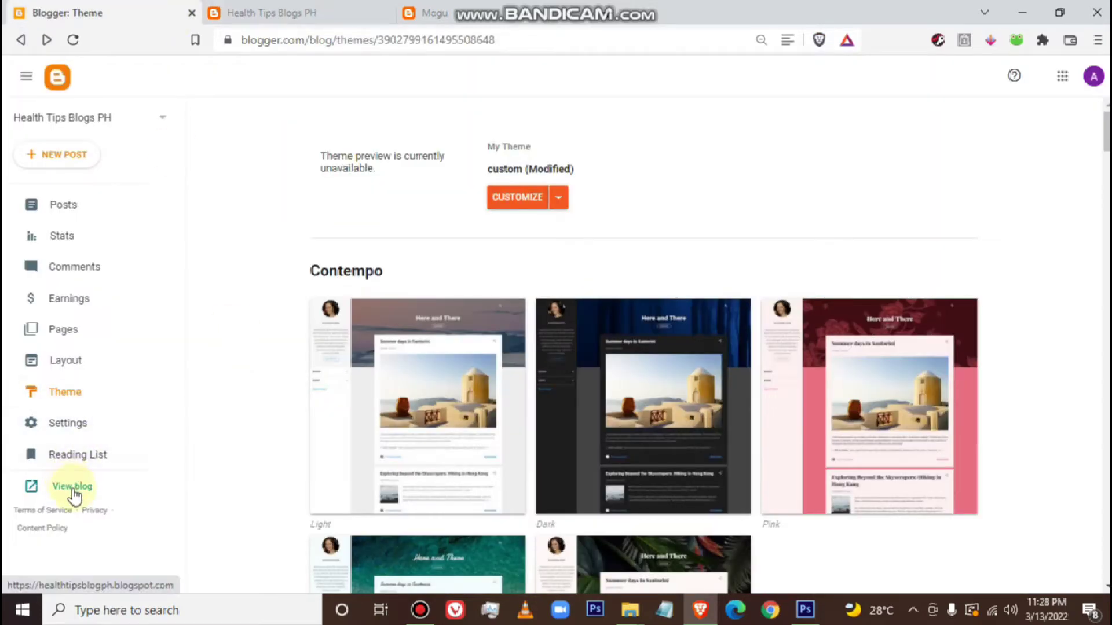
click(288, 8)
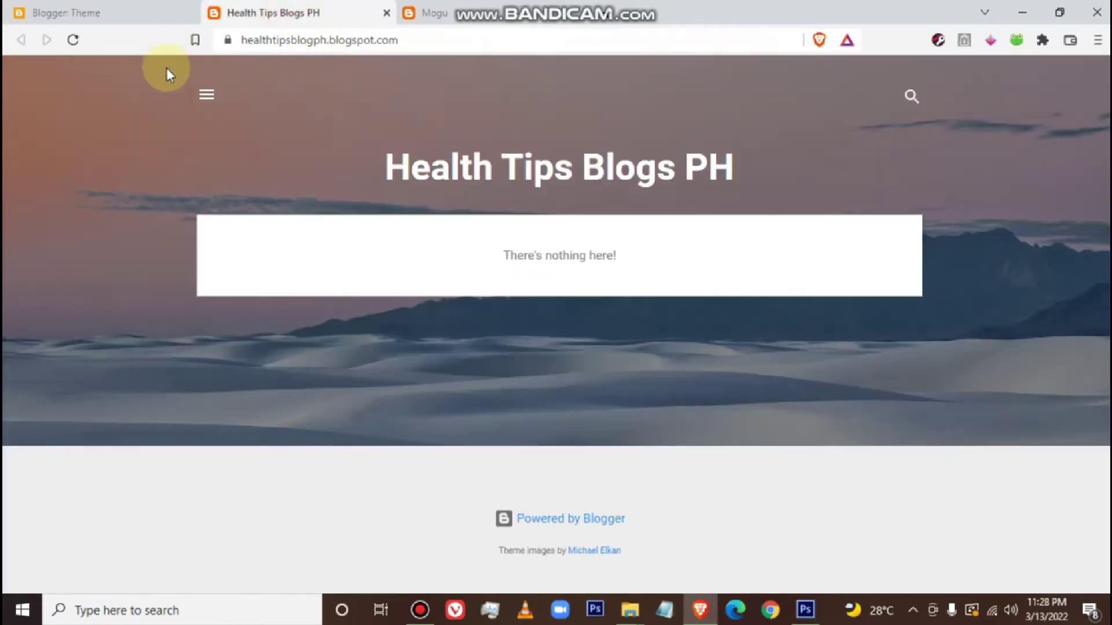
click(74, 42)
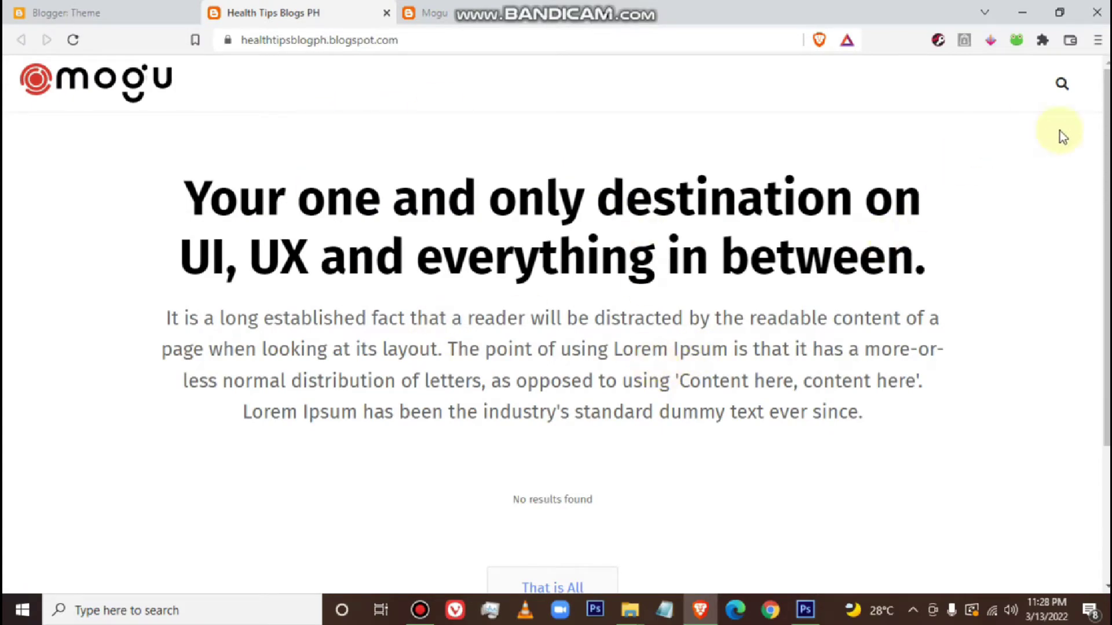
scroll(1060, 139, down, 3)
Examine the full Mogu demo home page, from its header to its post sections, as a reference for the blog
click(434, 13)
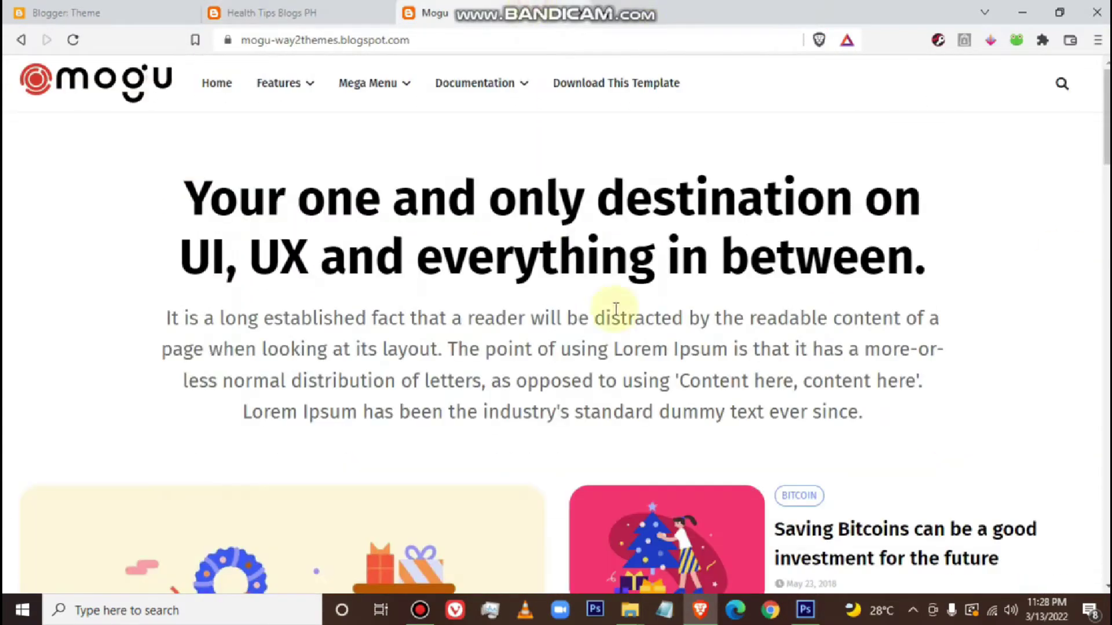
scroll(550, 447, down, 10)
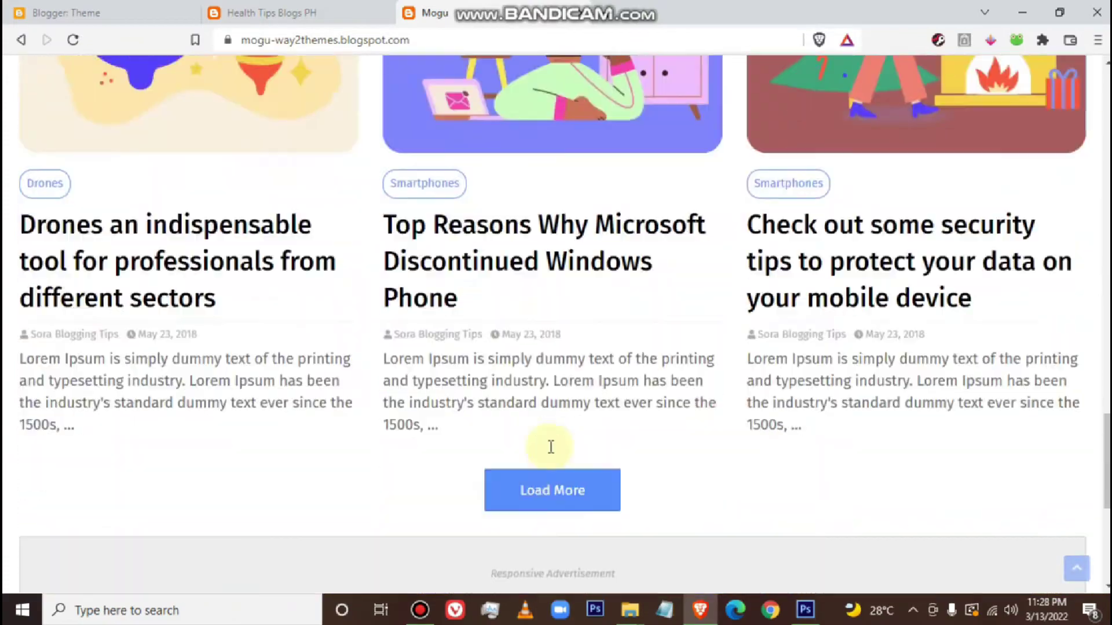
scroll(551, 447, down, 5)
scroll(550, 447, up, 12)
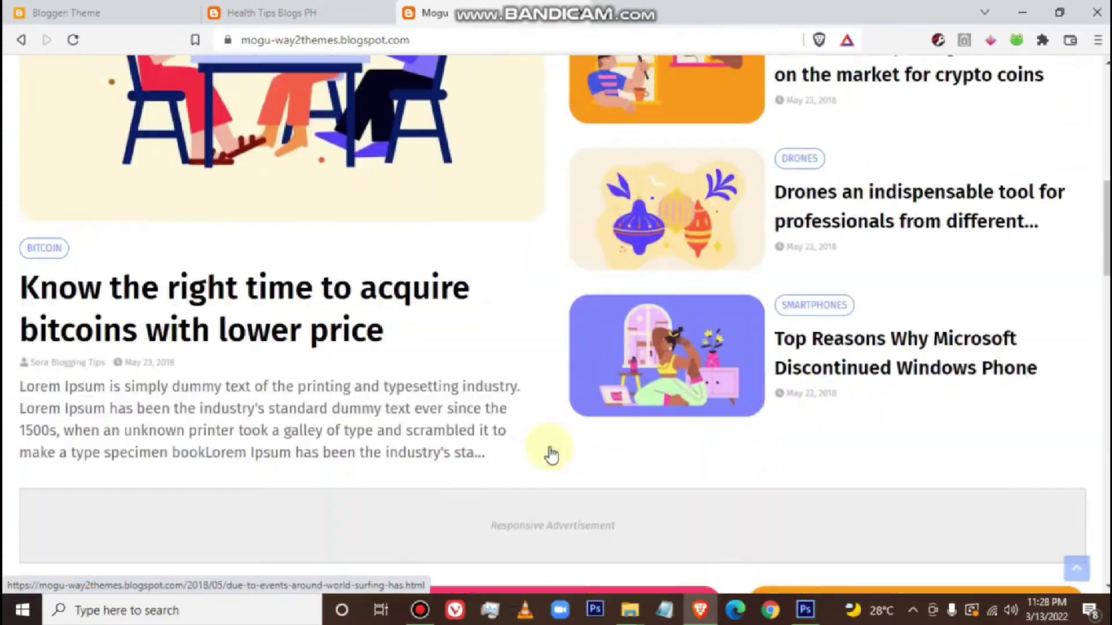
Examine the Mogu demo's headline text, featured posts and post grid to see how the home page is arranged
scroll(550, 454, up, 10)
scroll(550, 455, down, 13)
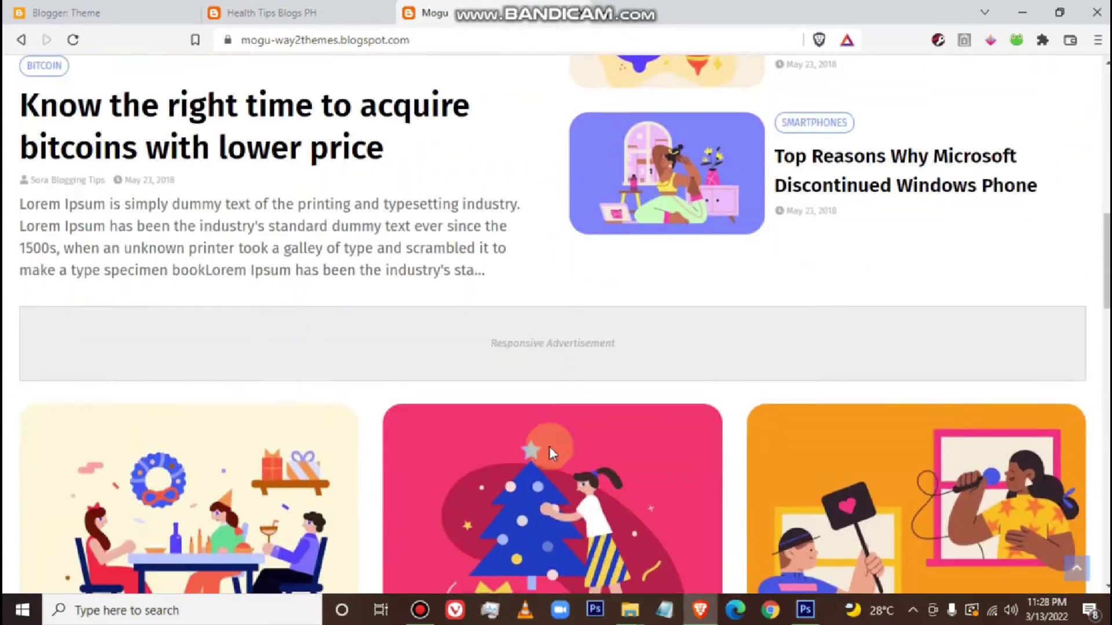
scroll(550, 447, down, 3)
scroll(550, 447, up, 10)
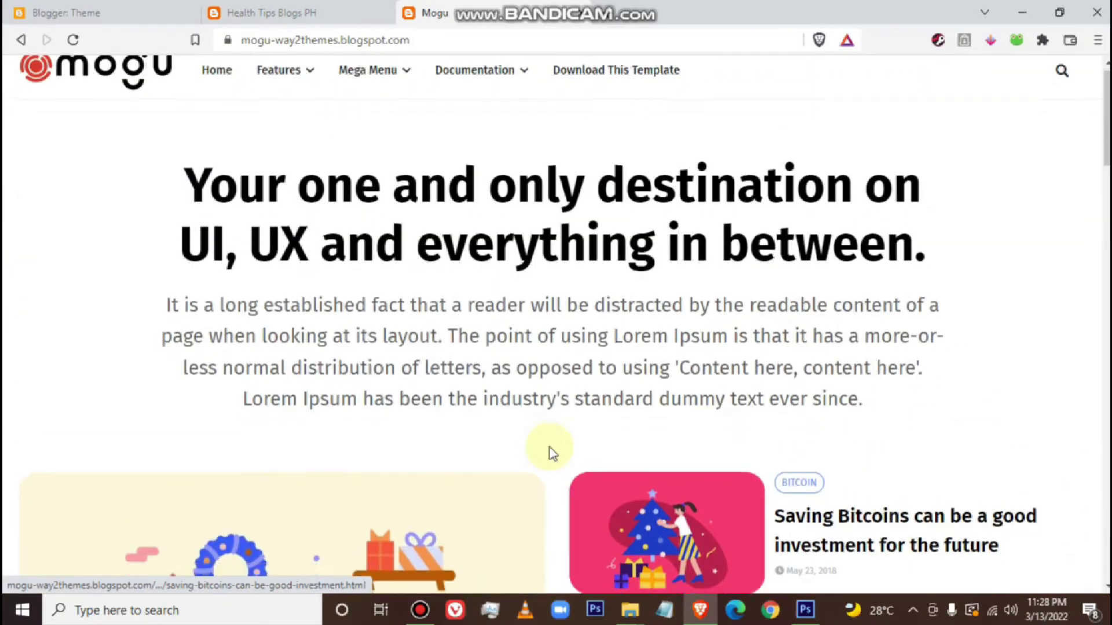
scroll(550, 447, down, 9)
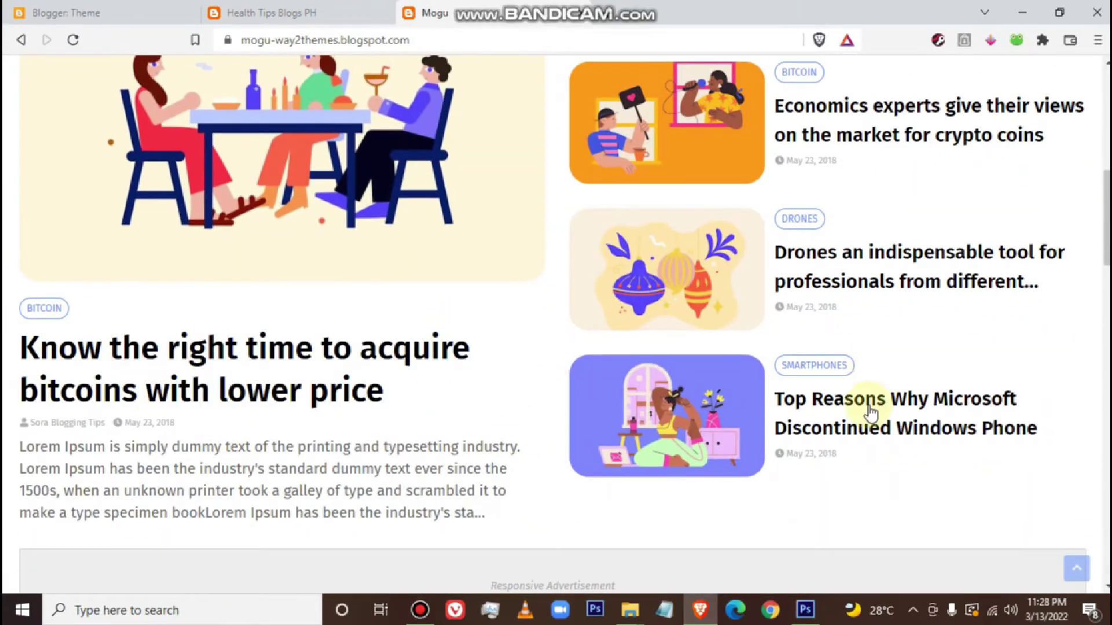
scroll(863, 307, up, 6)
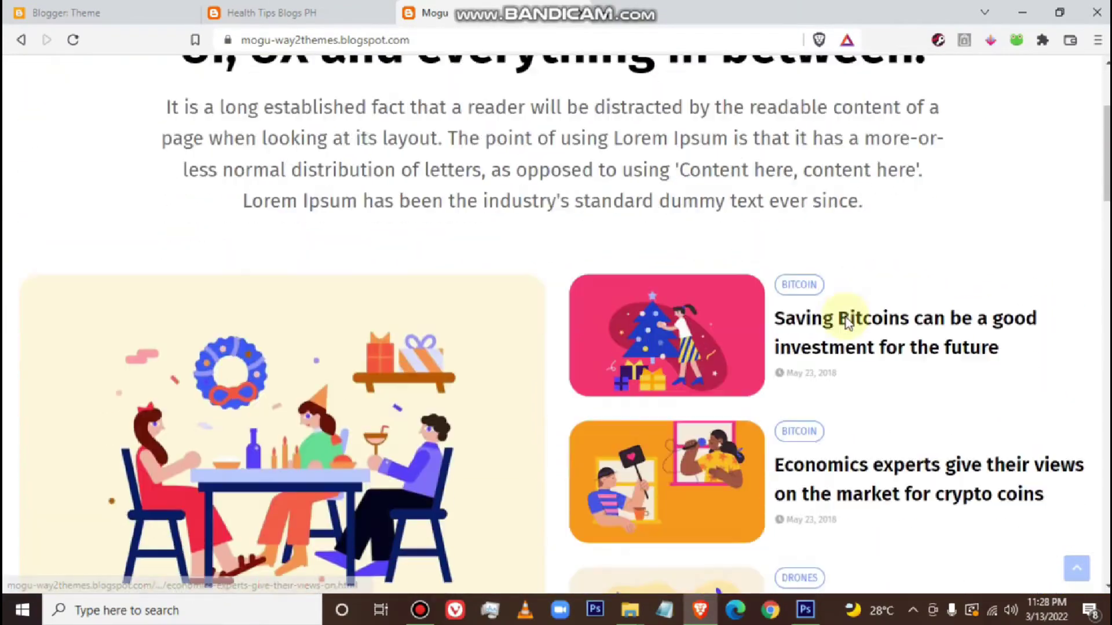
scroll(847, 322, down, 10)
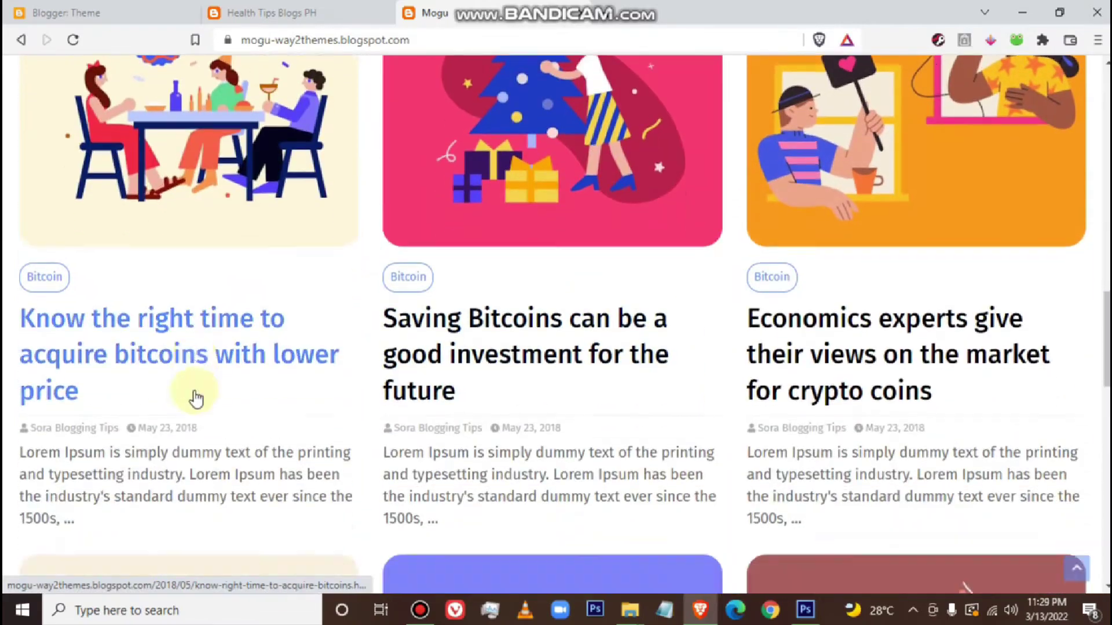
Inspect the Mogu demo's footer widgets and header menu, and compare them with the live Health Tips Blogs PH home page
scroll(196, 399, down, 15)
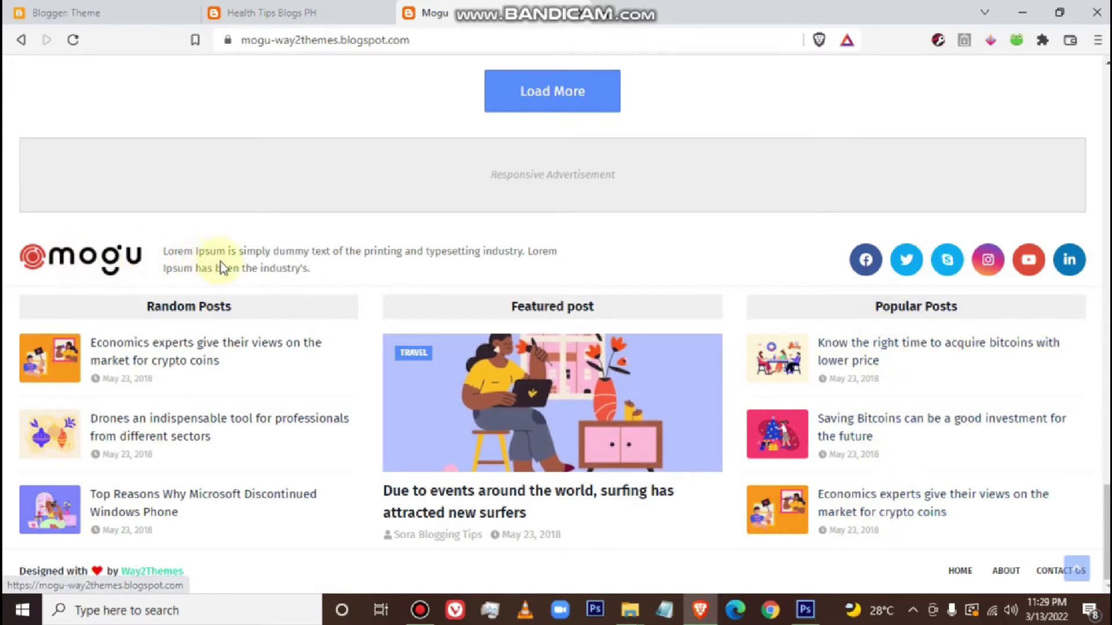
drag(211, 250, 255, 251)
click(355, 259)
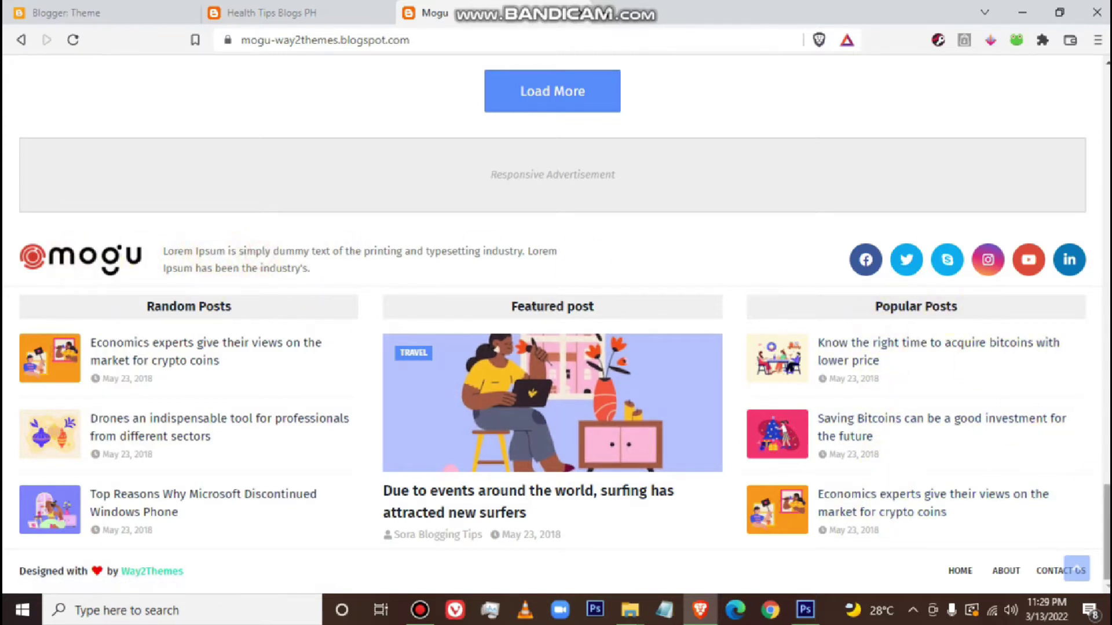
scroll(255, 148, up, 20)
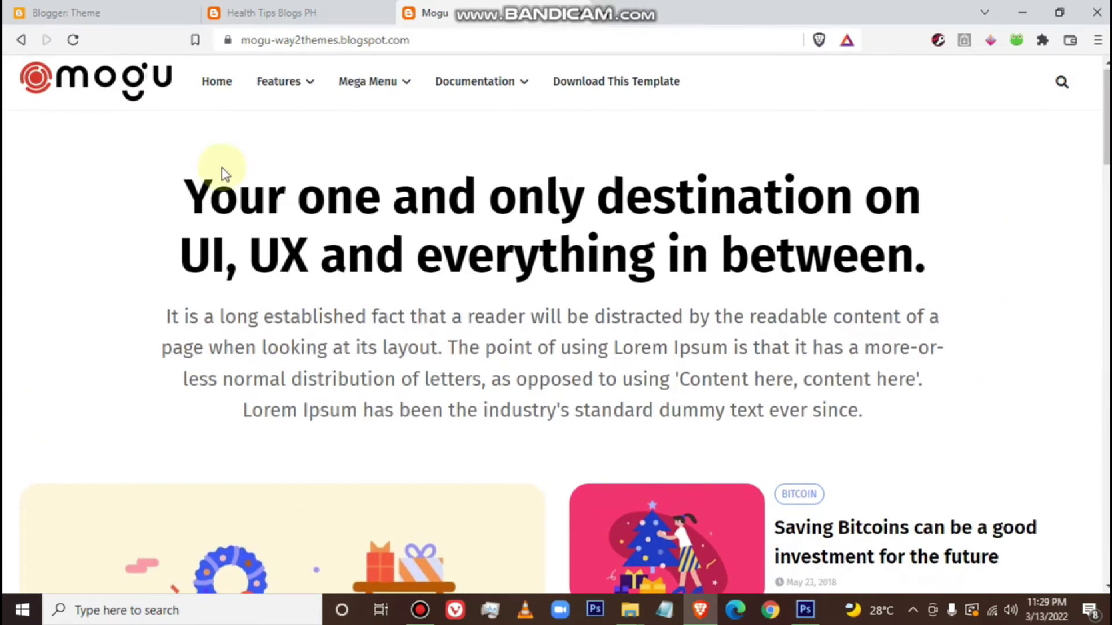
mouse_move(363, 94)
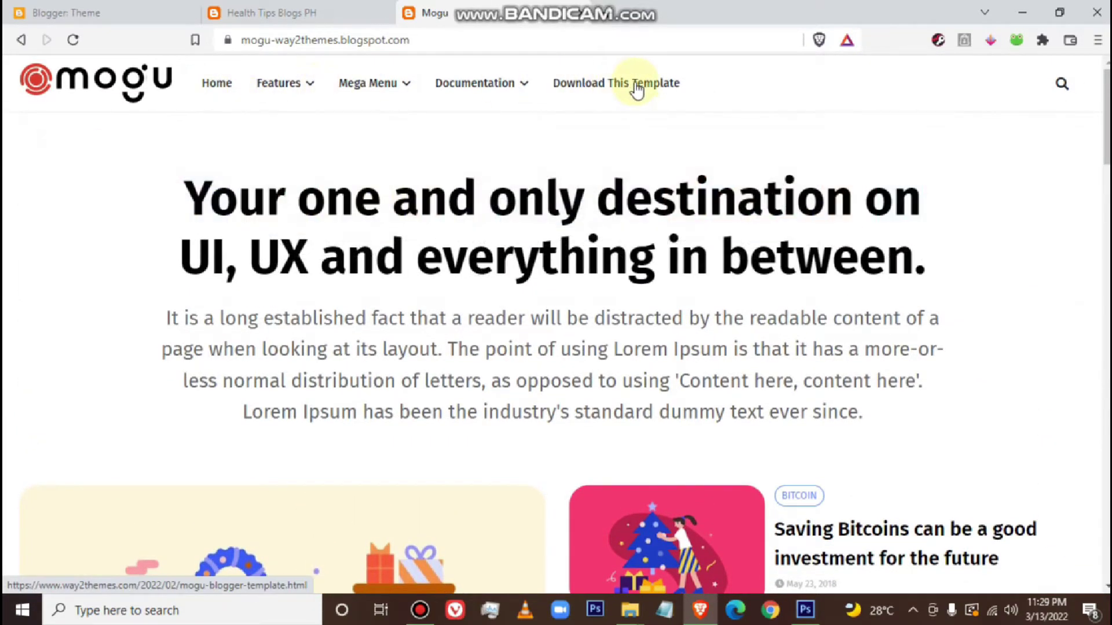
click(312, 15)
scroll(592, 316, up, 3)
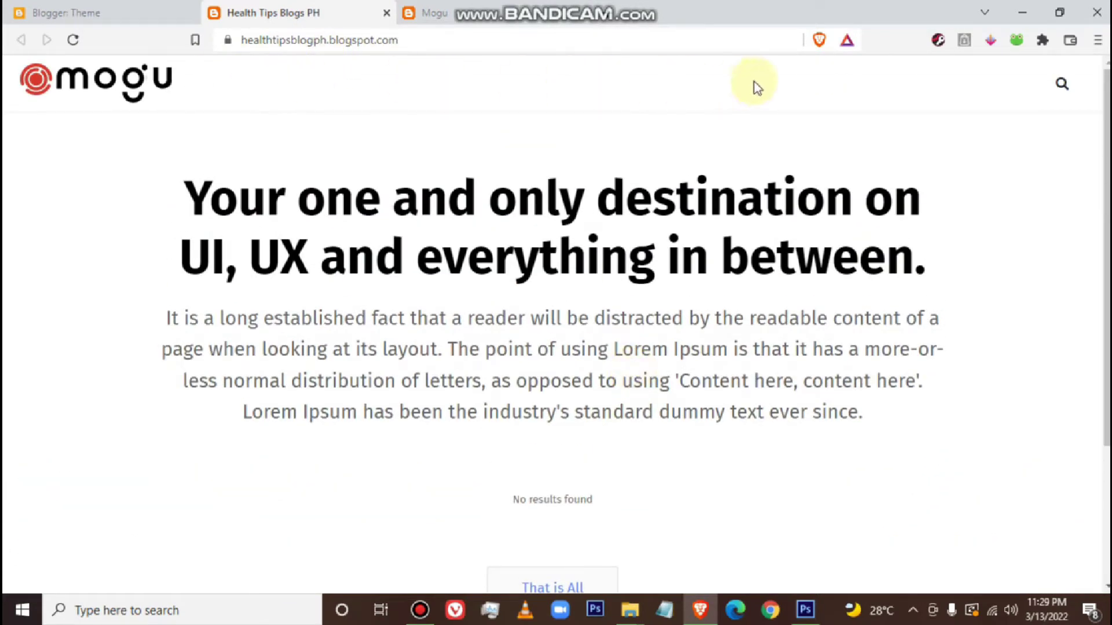
Open the Layout page of Health Tips Blogs PH in Blogger and examine its gadget sections from Theme Options to Footer Menu
click(131, 19)
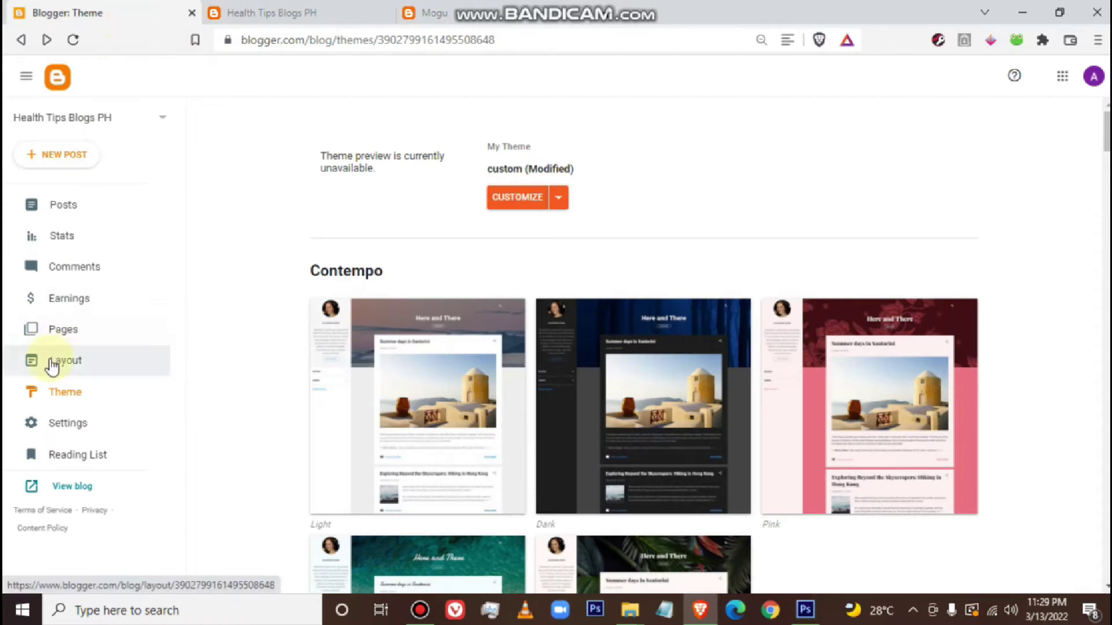
click(97, 362)
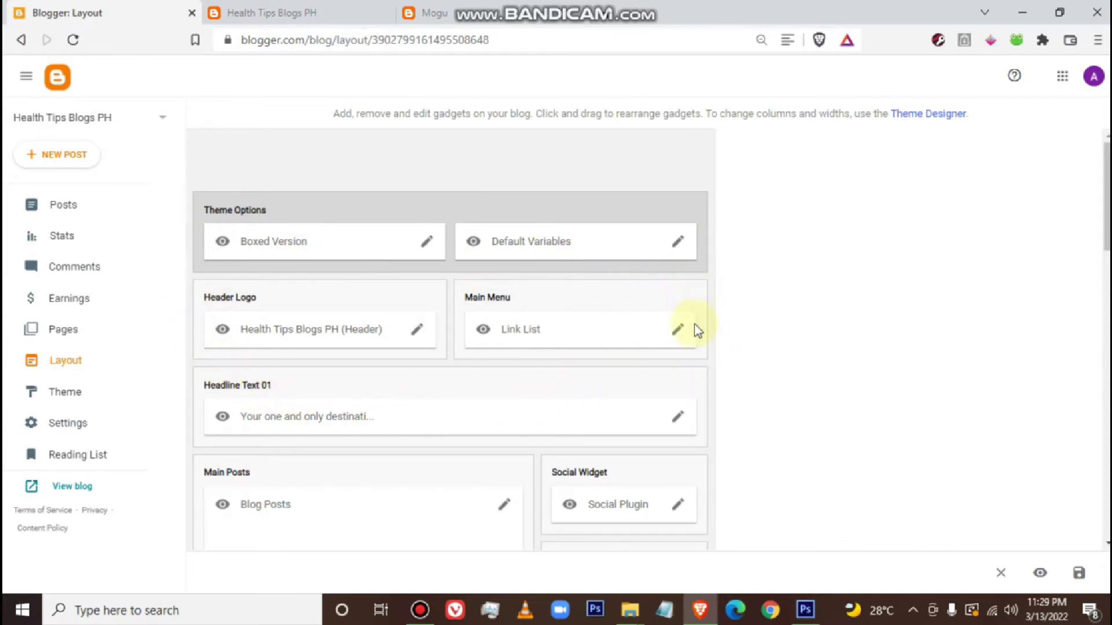
scroll(524, 447, down, 5)
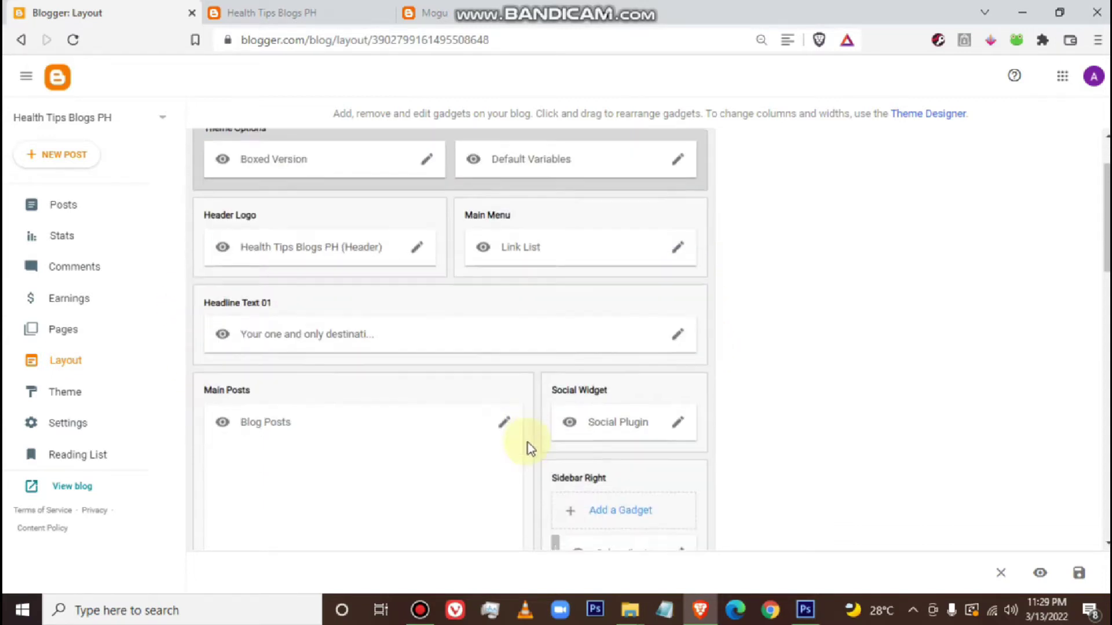
scroll(526, 439, up, 5)
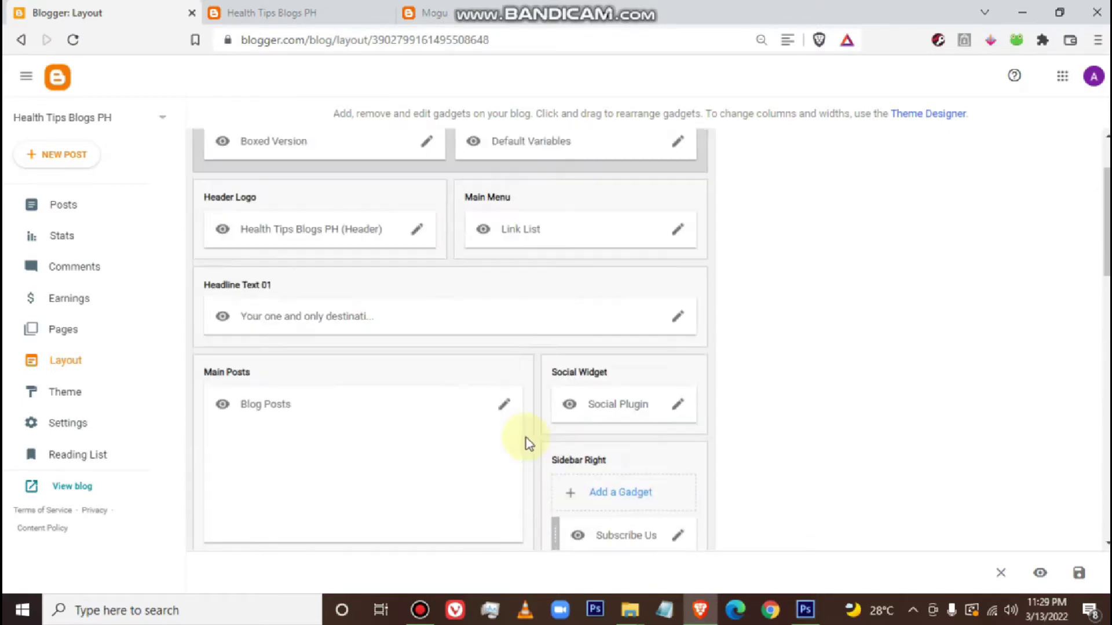
scroll(526, 438, down, 3)
scroll(525, 438, down, 14)
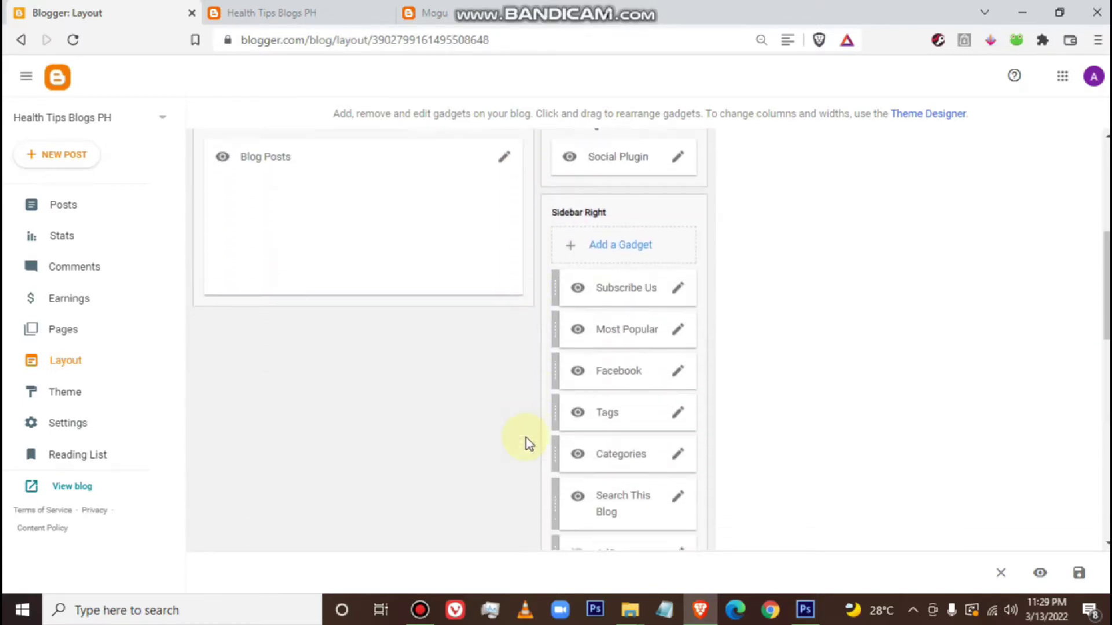
scroll(526, 438, down, 2)
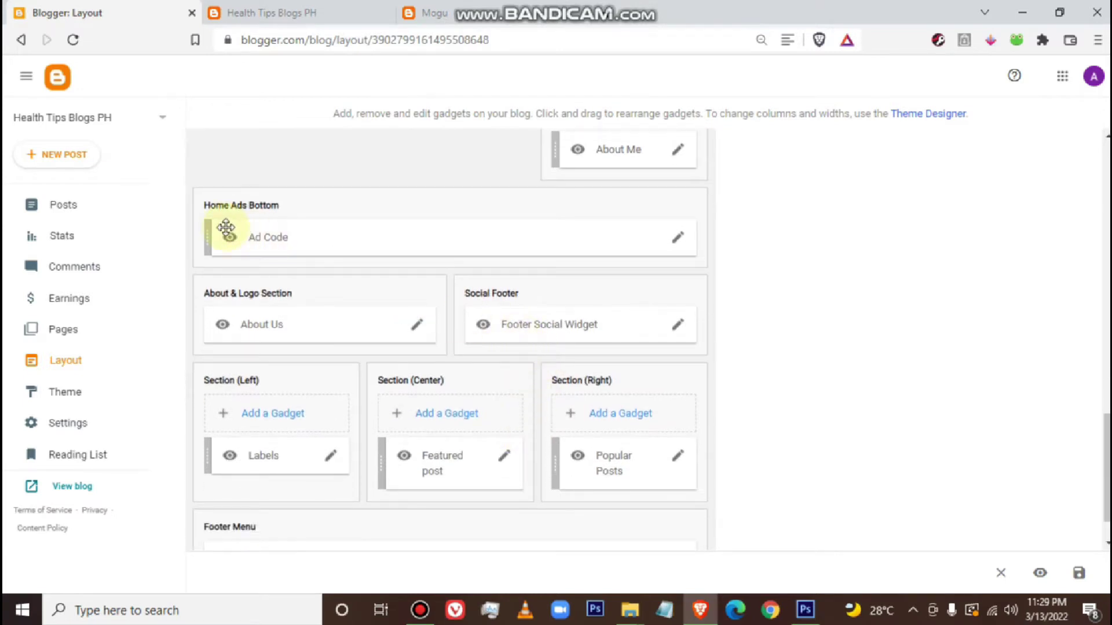
scroll(608, 336, up, 10)
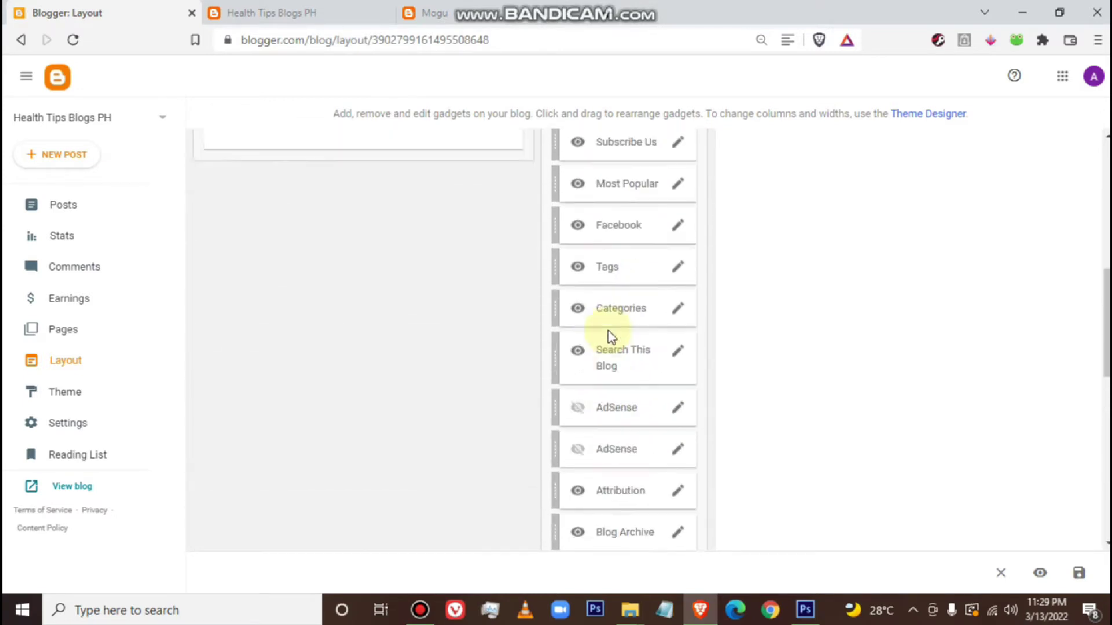
scroll(609, 336, up, 8)
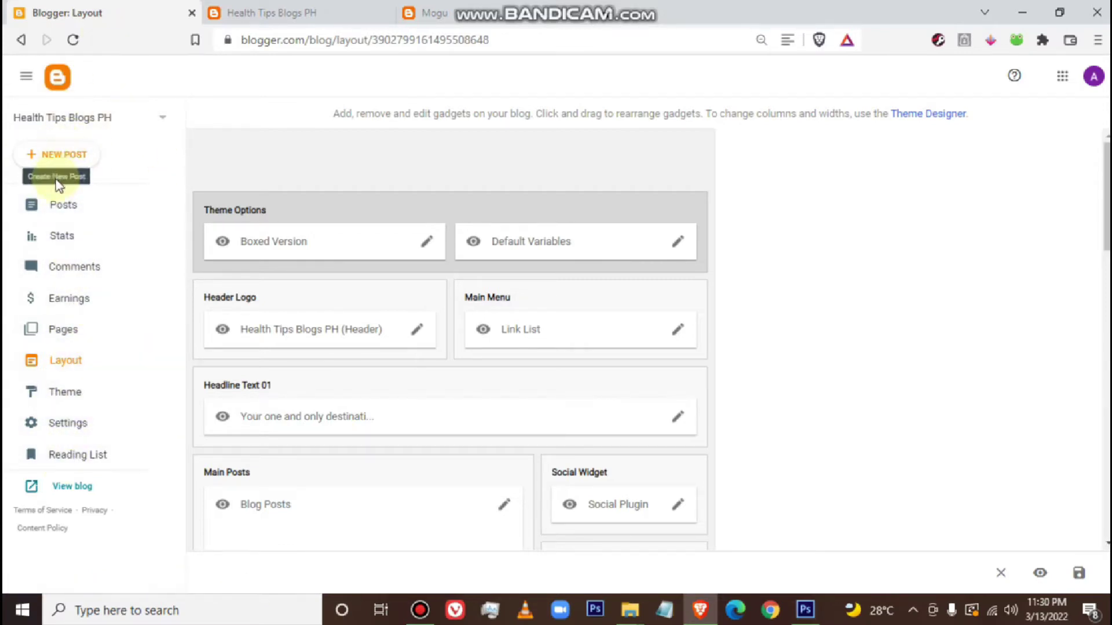
Create a new post in the blog and look over the prepared stomach cramps article in Notepad
click(85, 207)
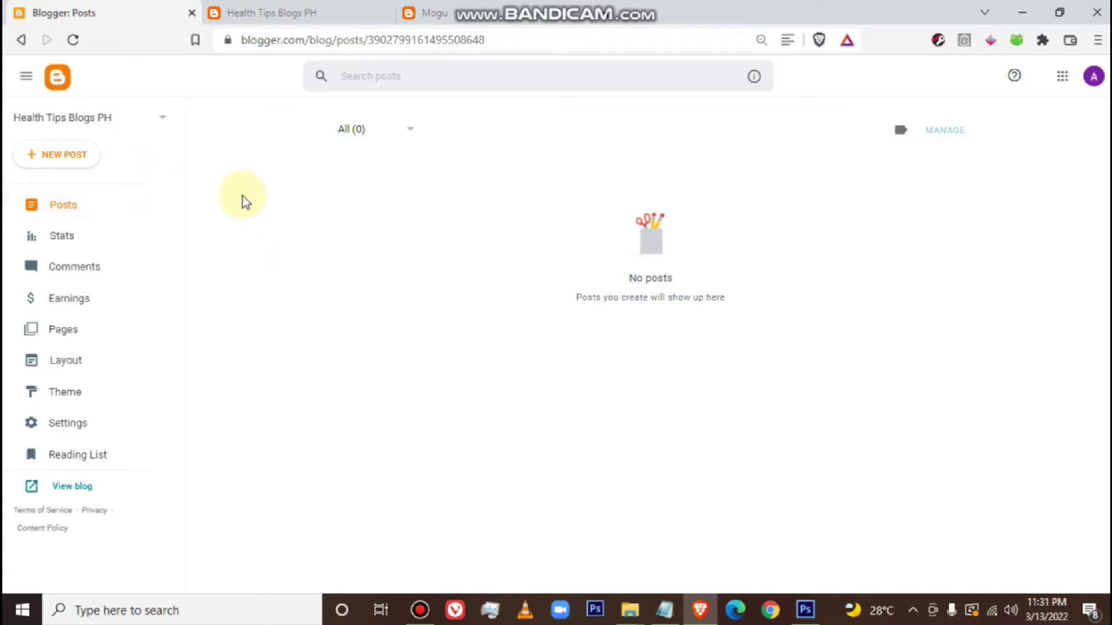
click(51, 157)
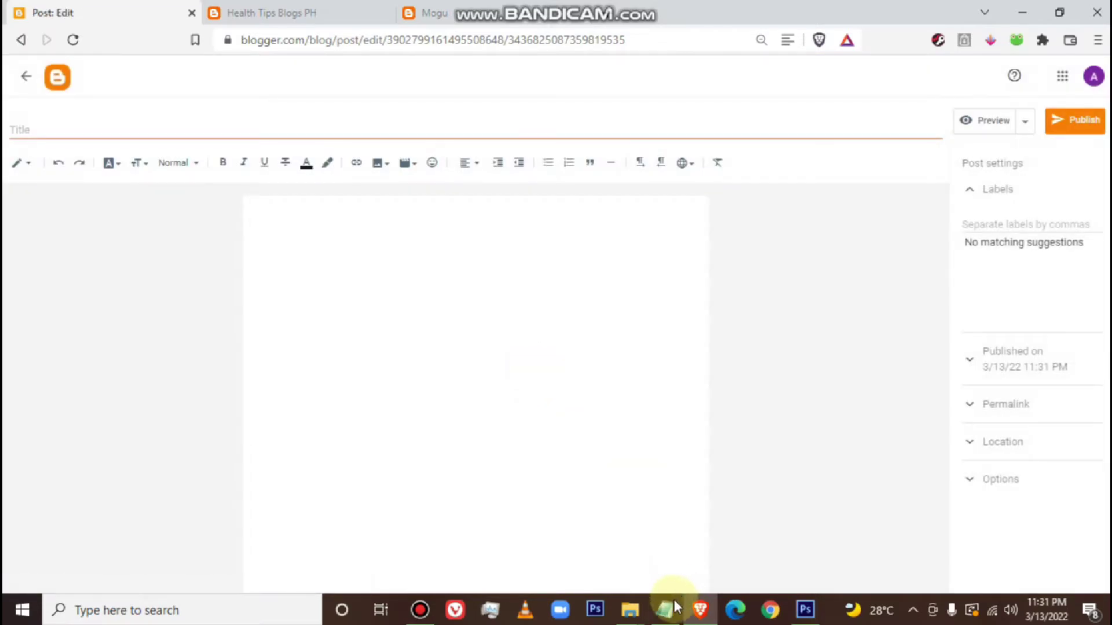
click(672, 609)
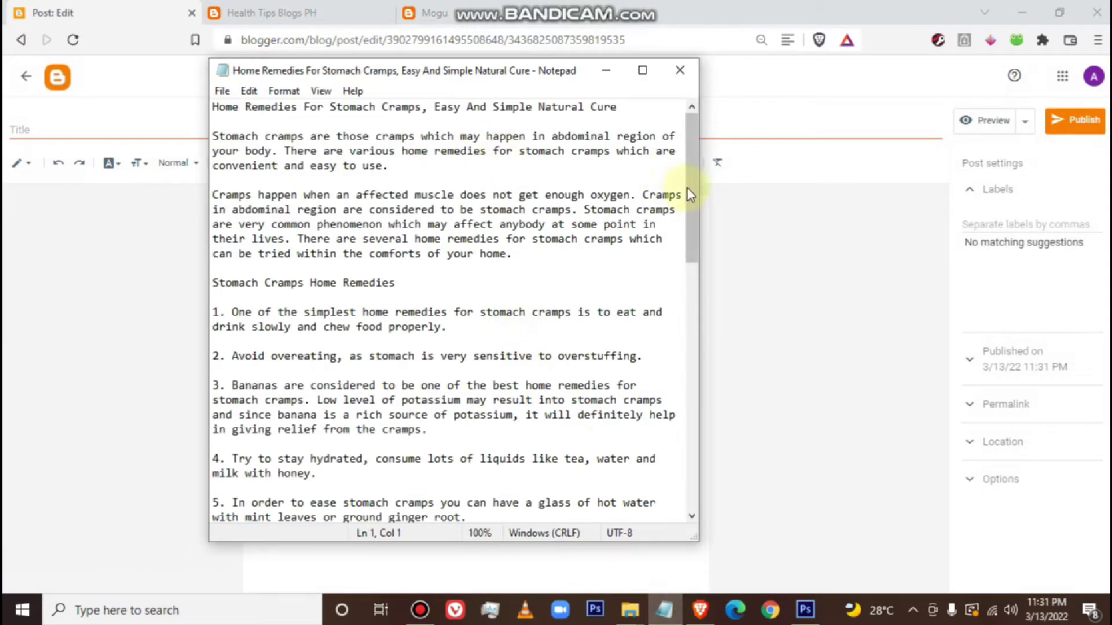
drag(687, 190, 675, 158)
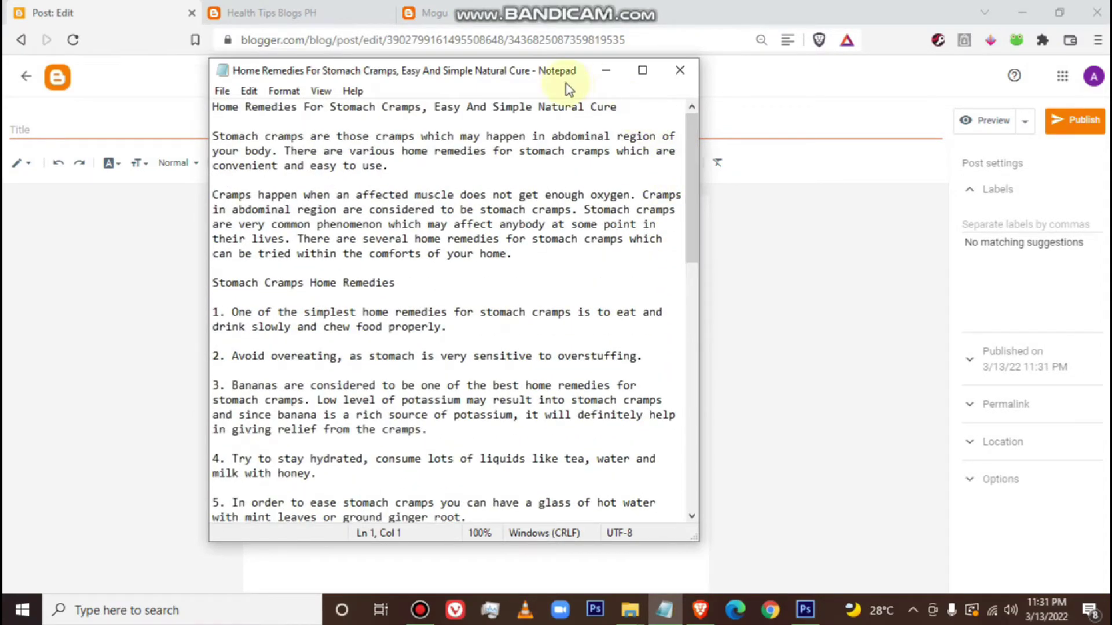
click(606, 70)
Copy the article's heading from Notepad into the post title: "Home Remedies For Stomach Cramps, Easy And Simple Natural Cure"
click(54, 125)
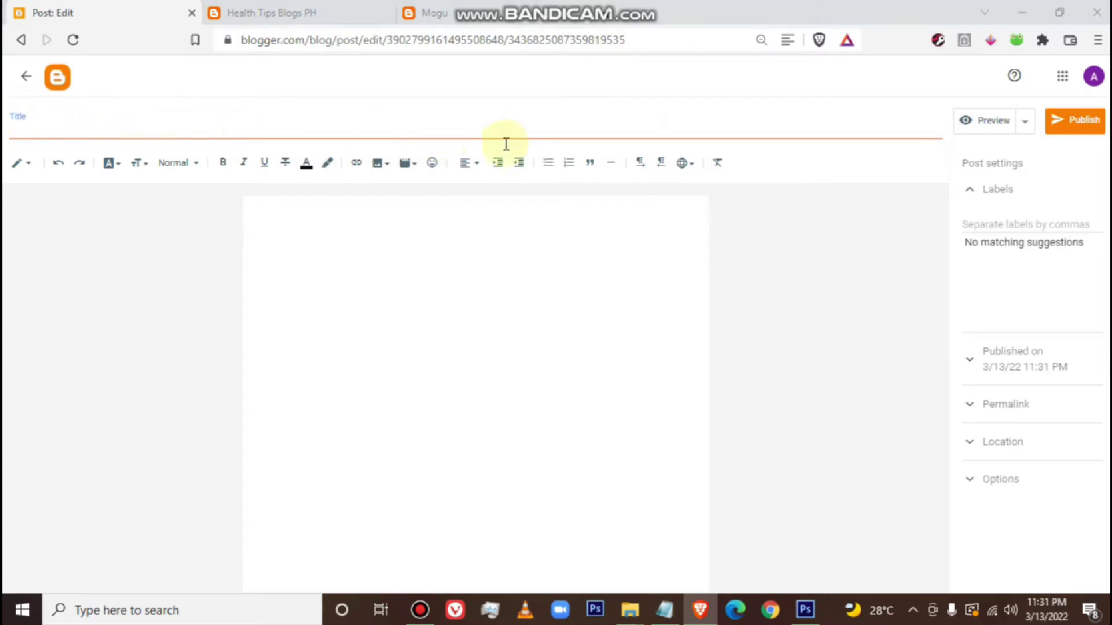
key(alt+Tab)
drag(211, 107, 304, 108)
drag(379, 108, 585, 108)
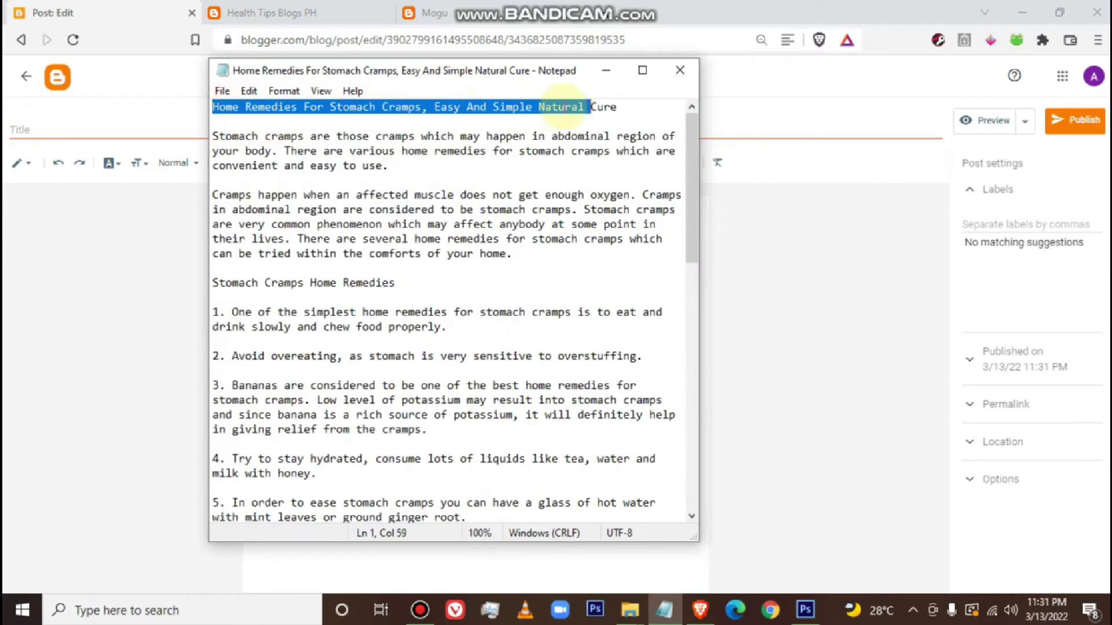
right_click(602, 110)
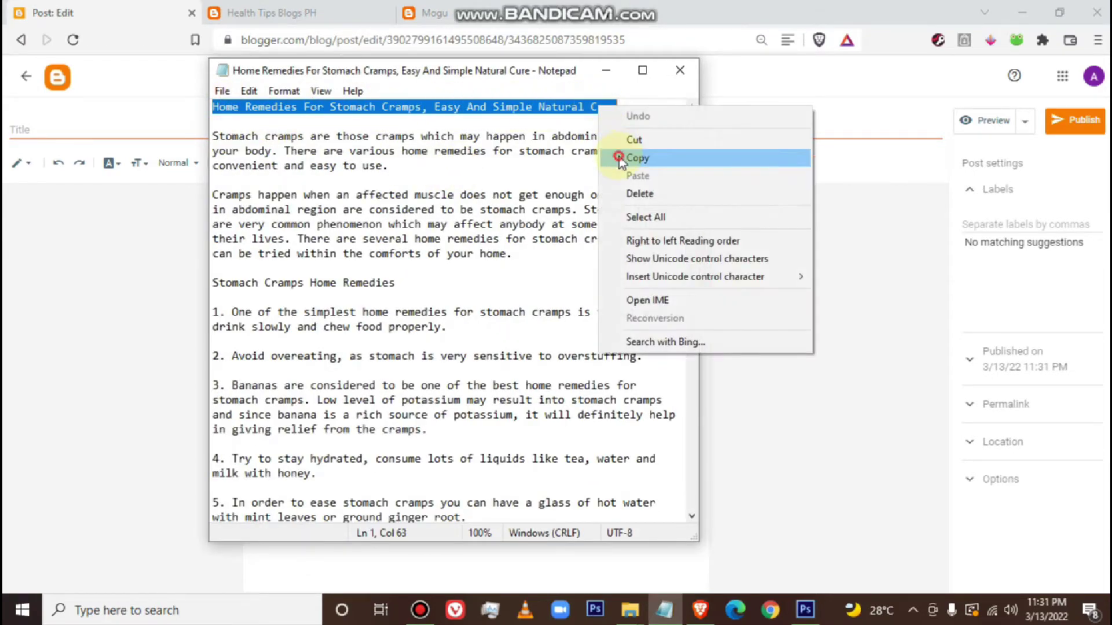
click(617, 154)
click(88, 133)
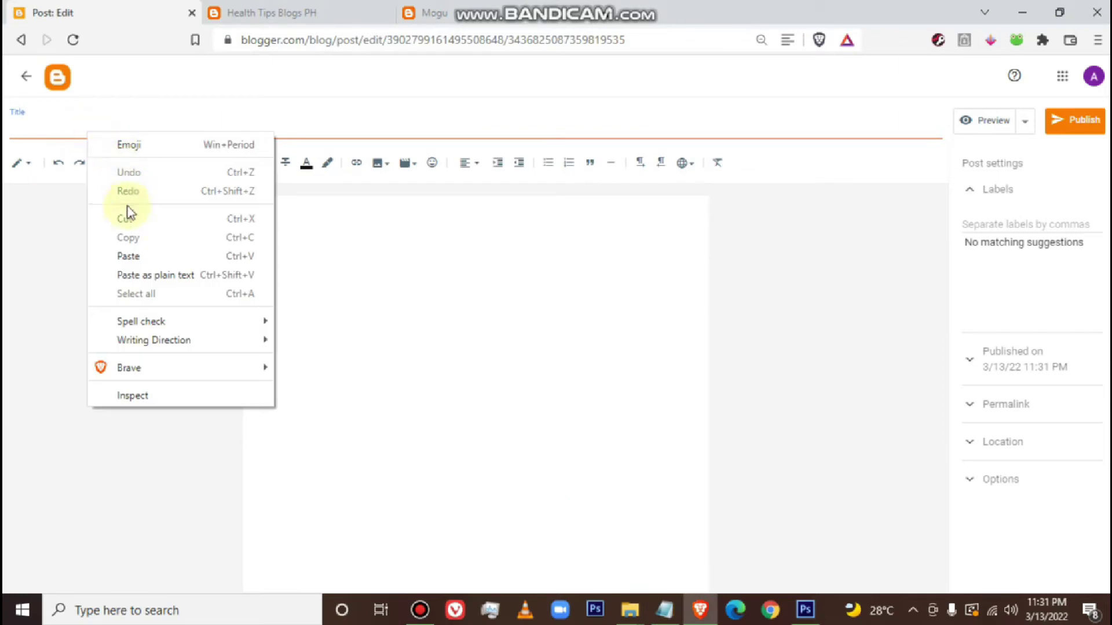
click(126, 255)
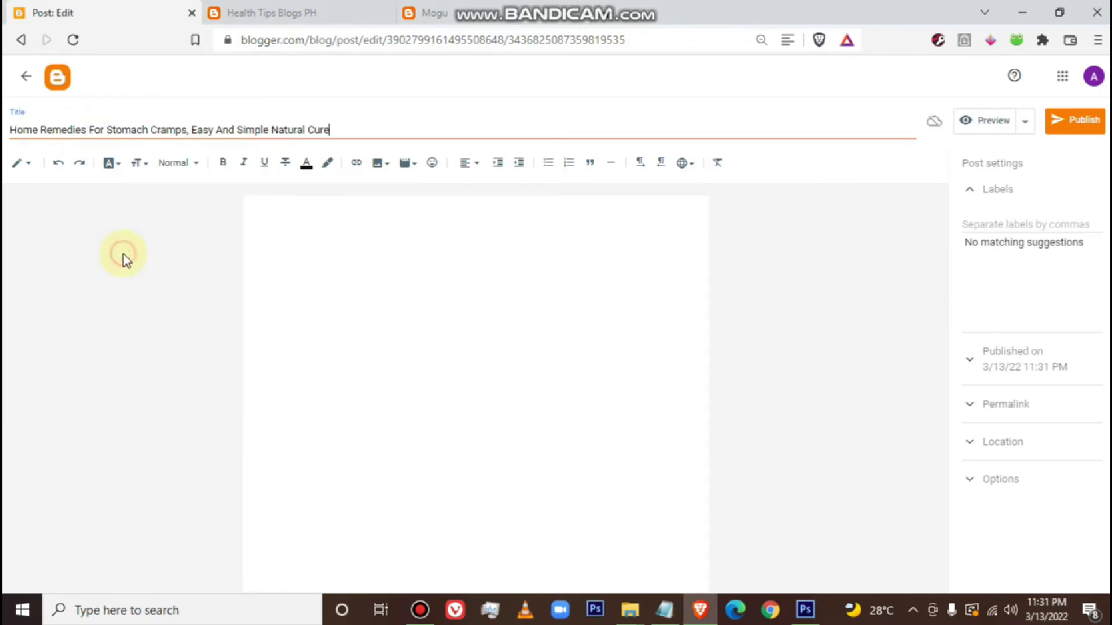
Copy the article text below the heading, through remedy 19, from Notepad into the post body and review the pasted text
click(287, 205)
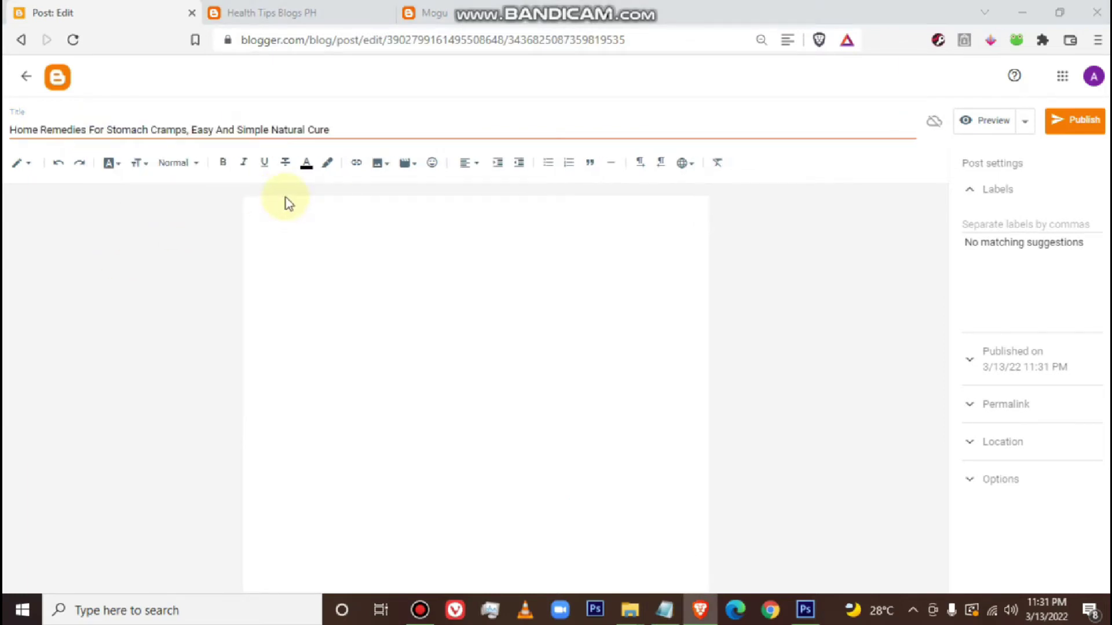
key(alt+Tab)
click(226, 132)
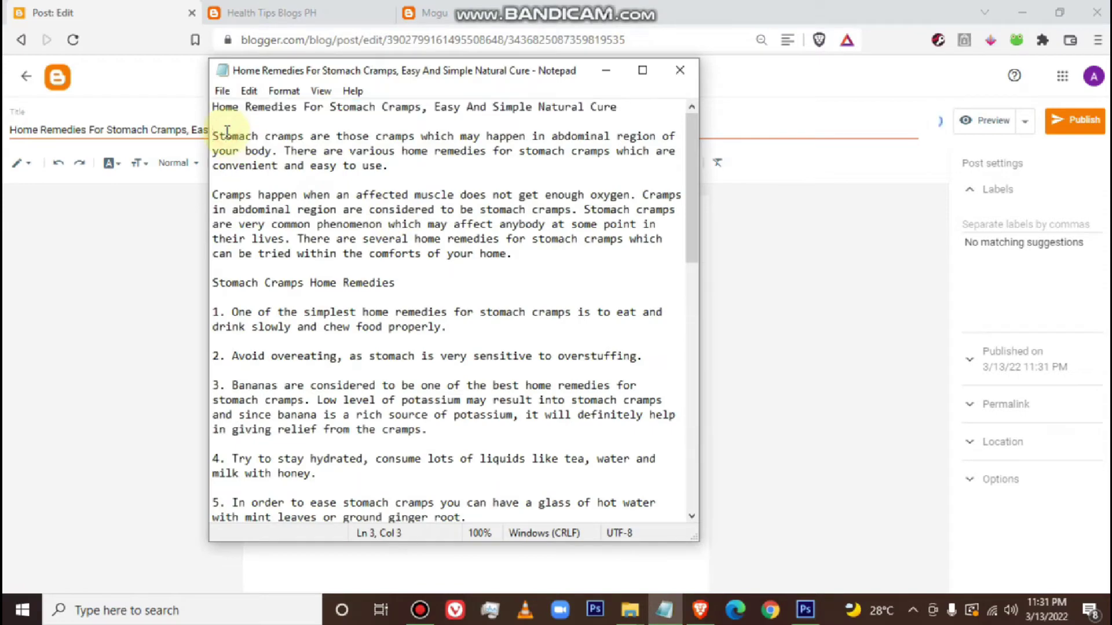
drag(226, 132, 555, 535)
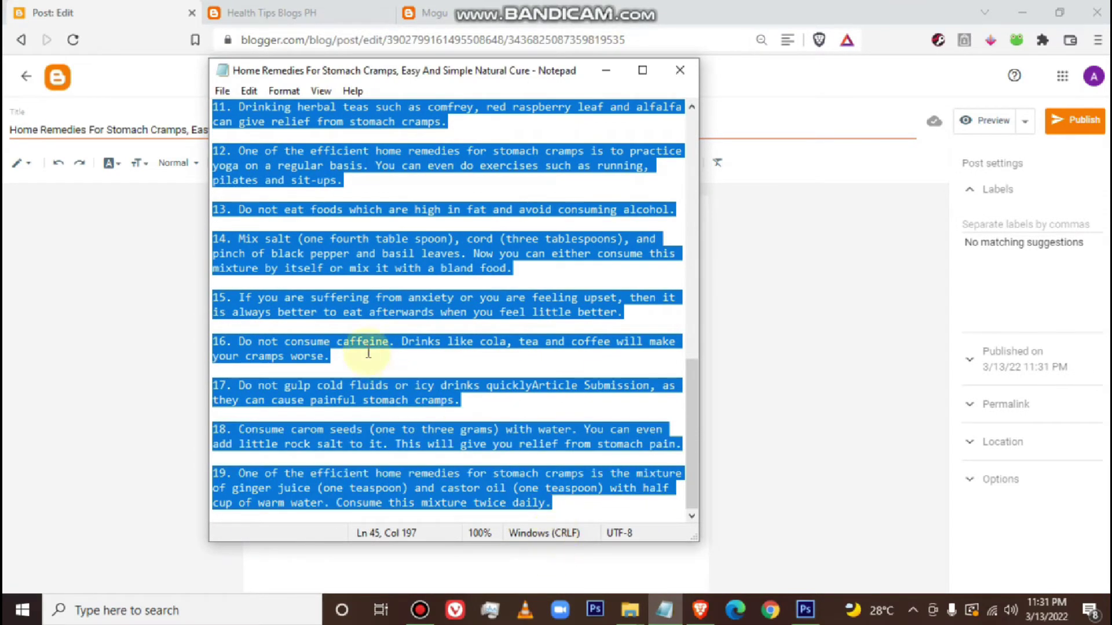
right_click(341, 266)
click(374, 313)
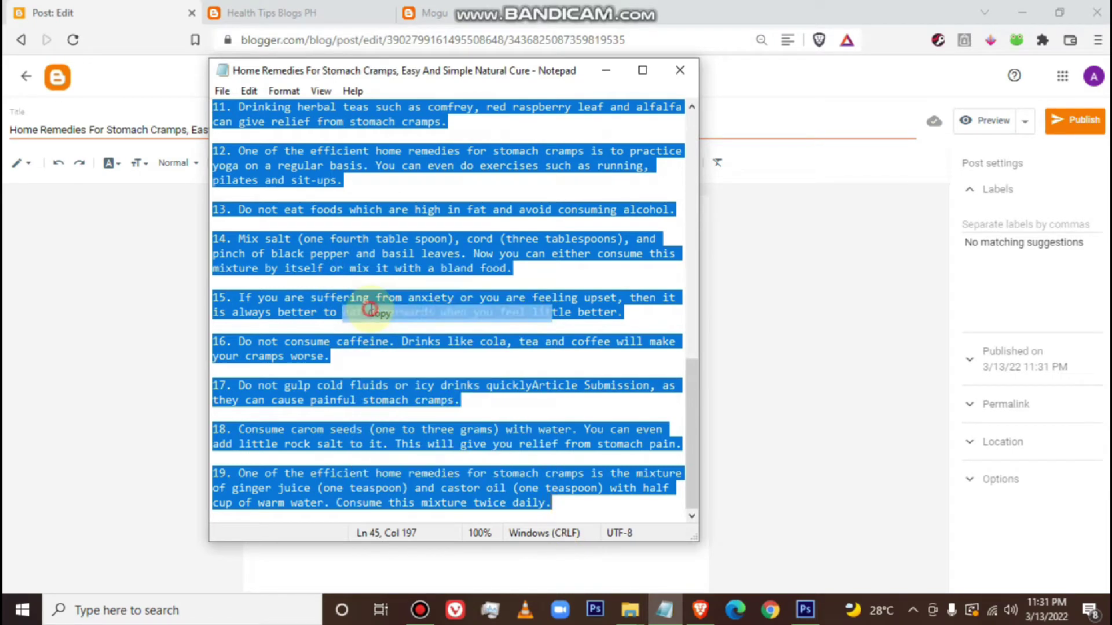
click(121, 302)
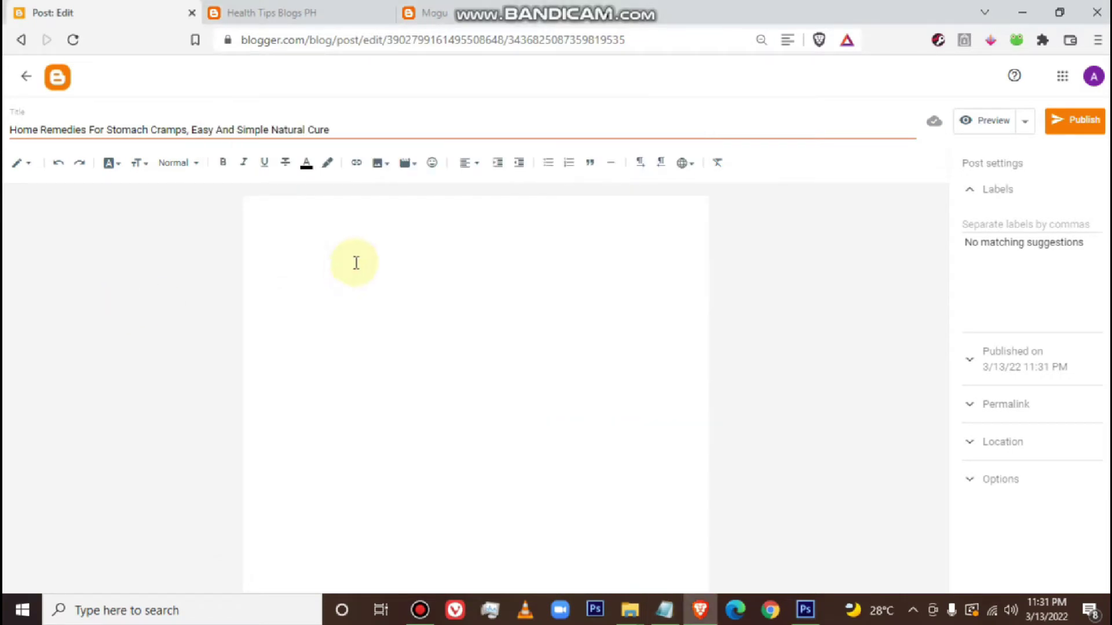
right_click(357, 264)
click(389, 385)
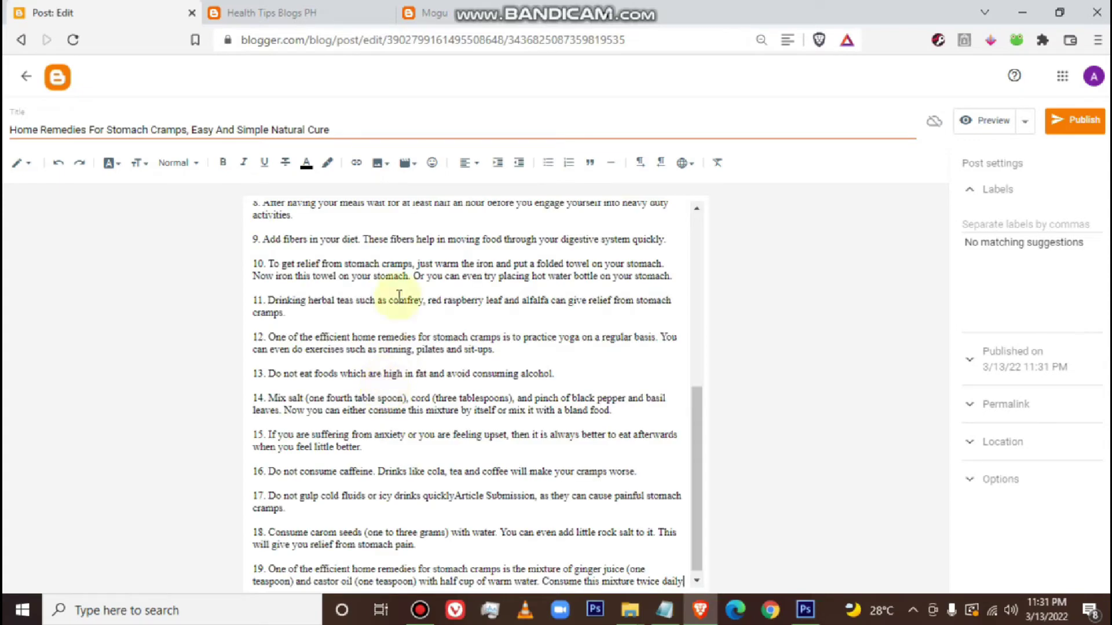
drag(697, 435, 685, 230)
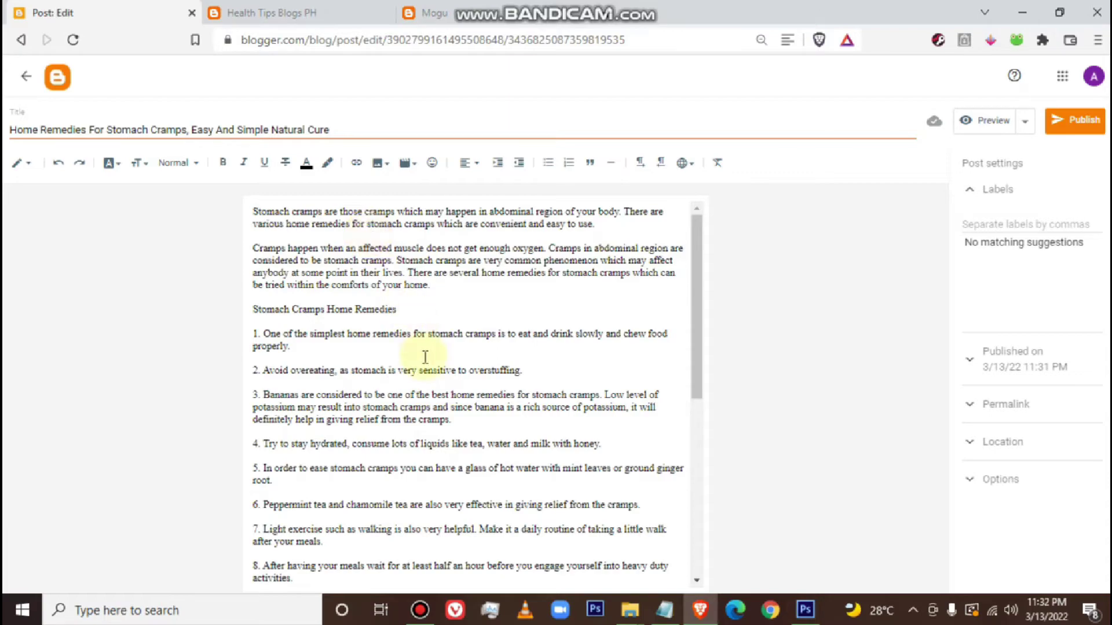
scroll(423, 350, down, 6)
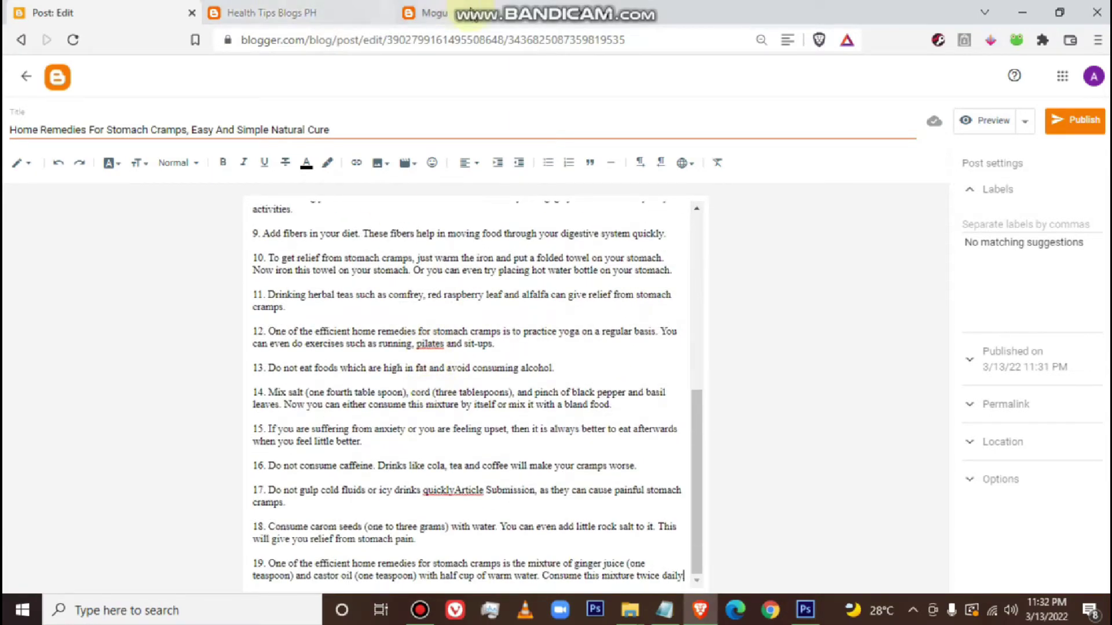
Open the Mogu demo's post "Know the right time to acquire bitcoins with lower price" and examine its layout from header image to labels
click(428, 13)
scroll(608, 409, down, 5)
scroll(611, 415, down, 4)
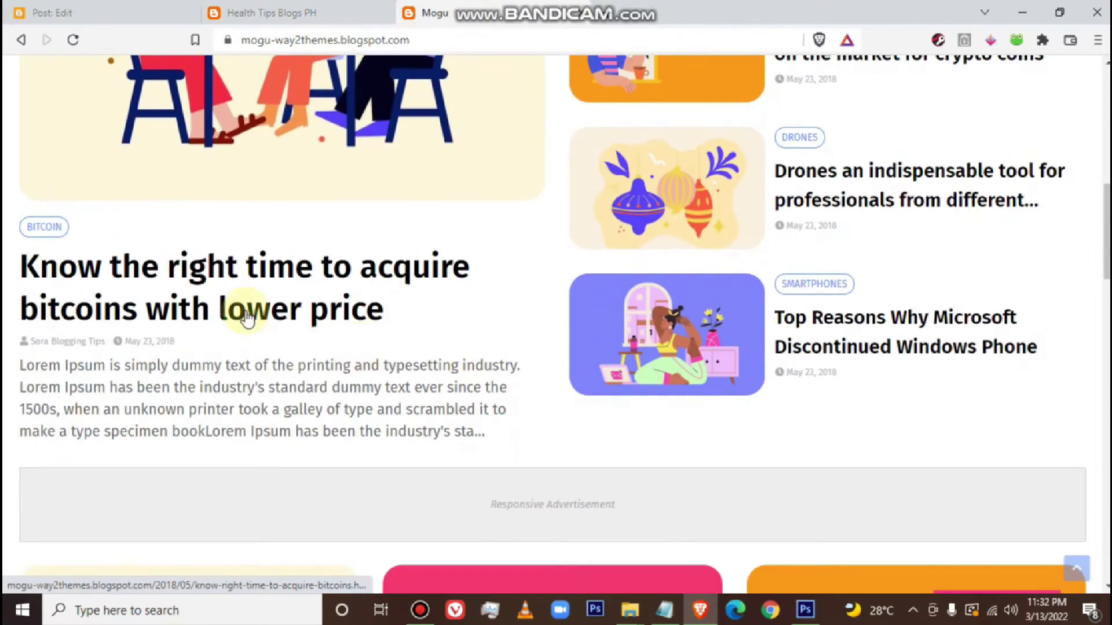
click(299, 293)
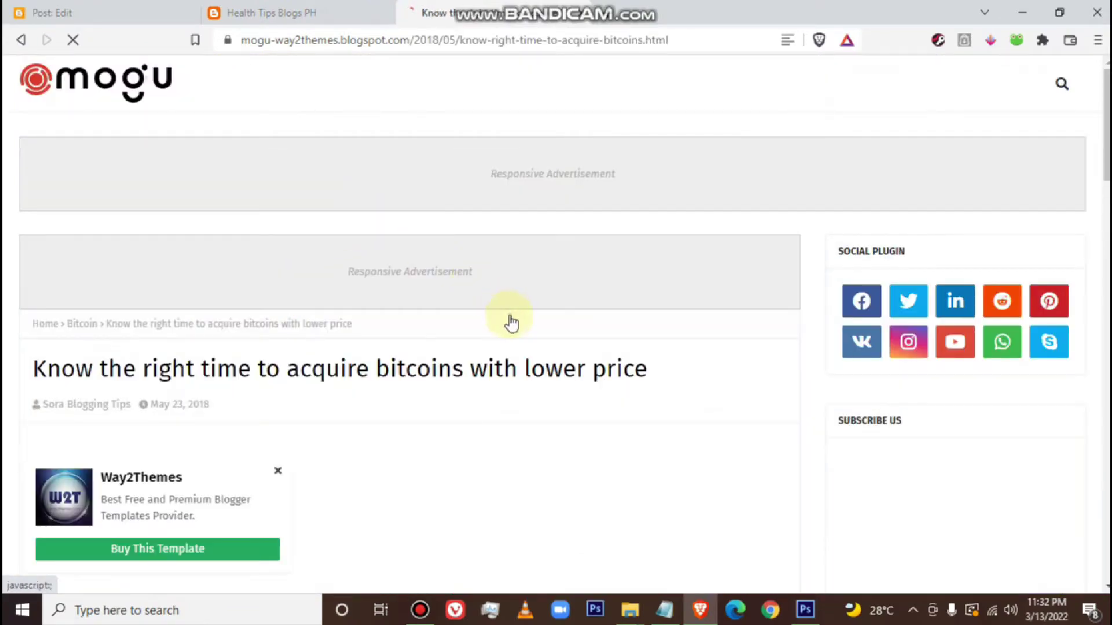
scroll(509, 318, down, 10)
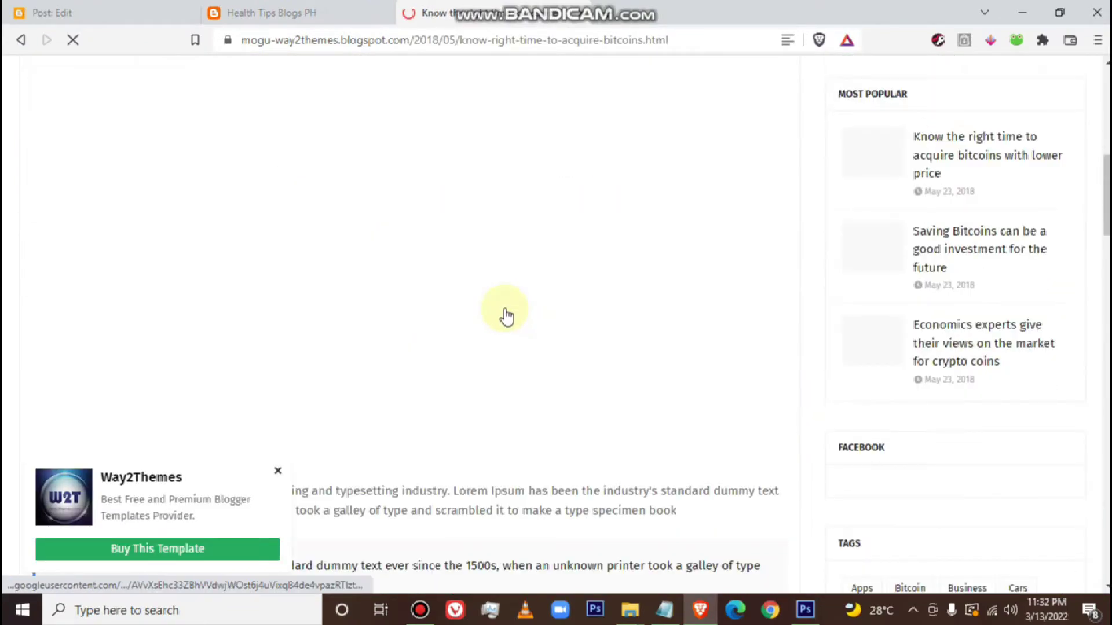
scroll(507, 315, up, 6)
scroll(506, 316, down, 8)
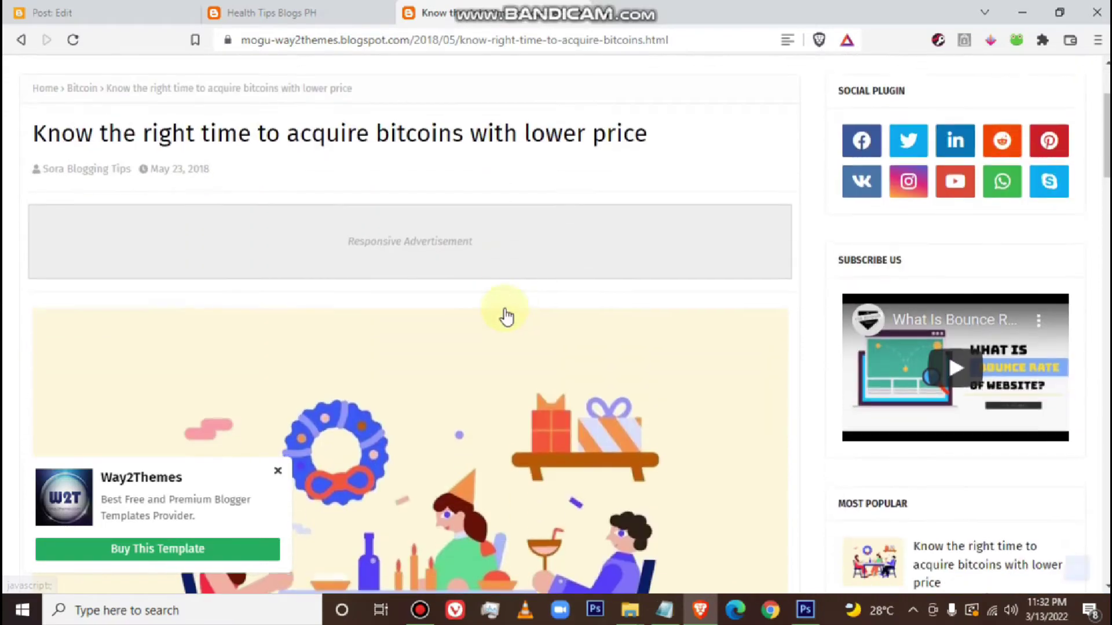
scroll(506, 315, down, 7)
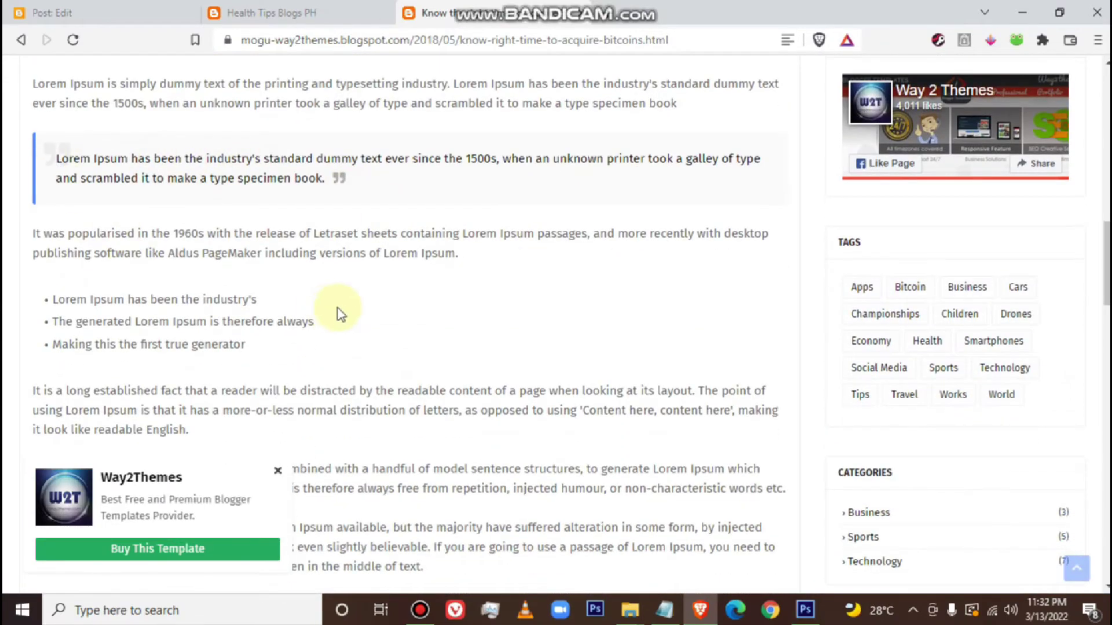
scroll(405, 323, up, 8)
scroll(469, 356, down, 8)
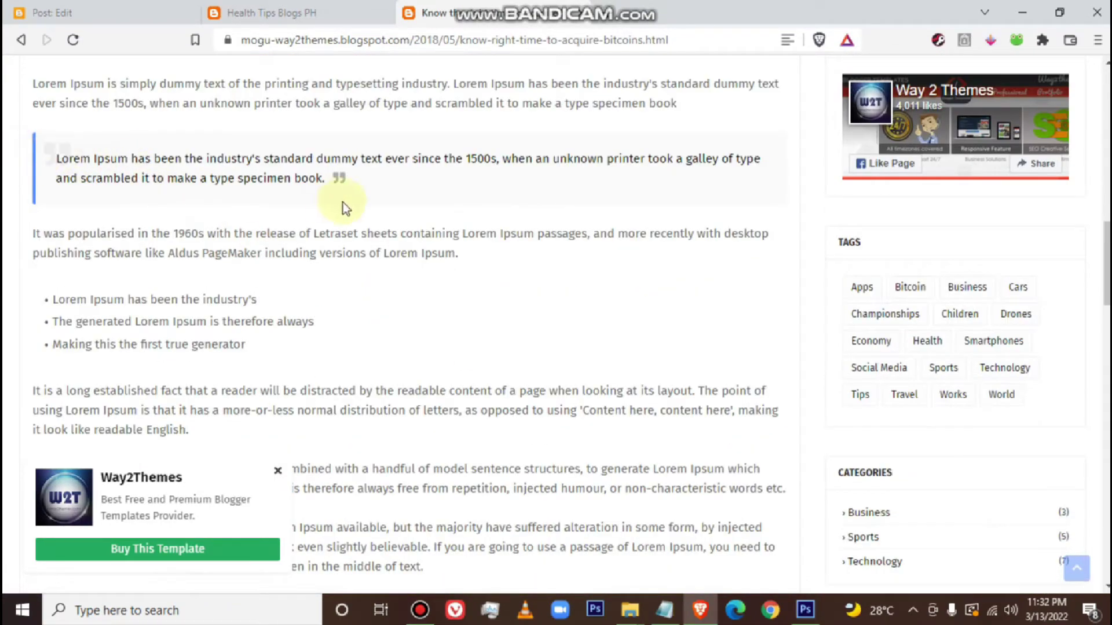
scroll(237, 253, down, 8)
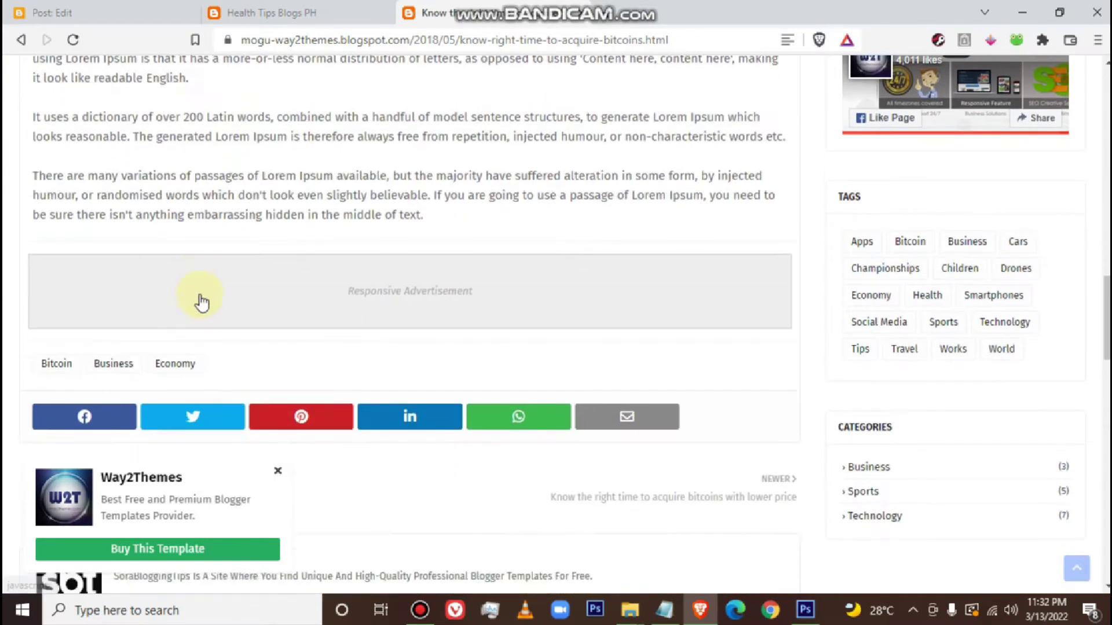
scroll(463, 350, up, 4)
scroll(365, 303, up, 12)
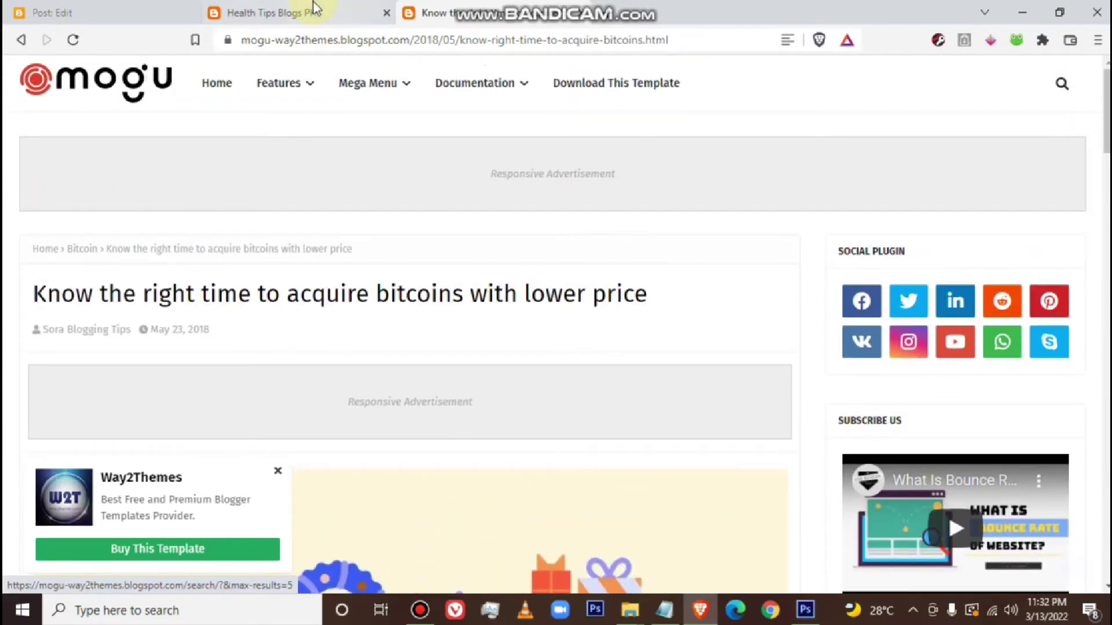
Back in the post editor, add a blank line above the first paragraph and start an image upload from the computer's Downloads folder
click(312, 8)
click(110, 12)
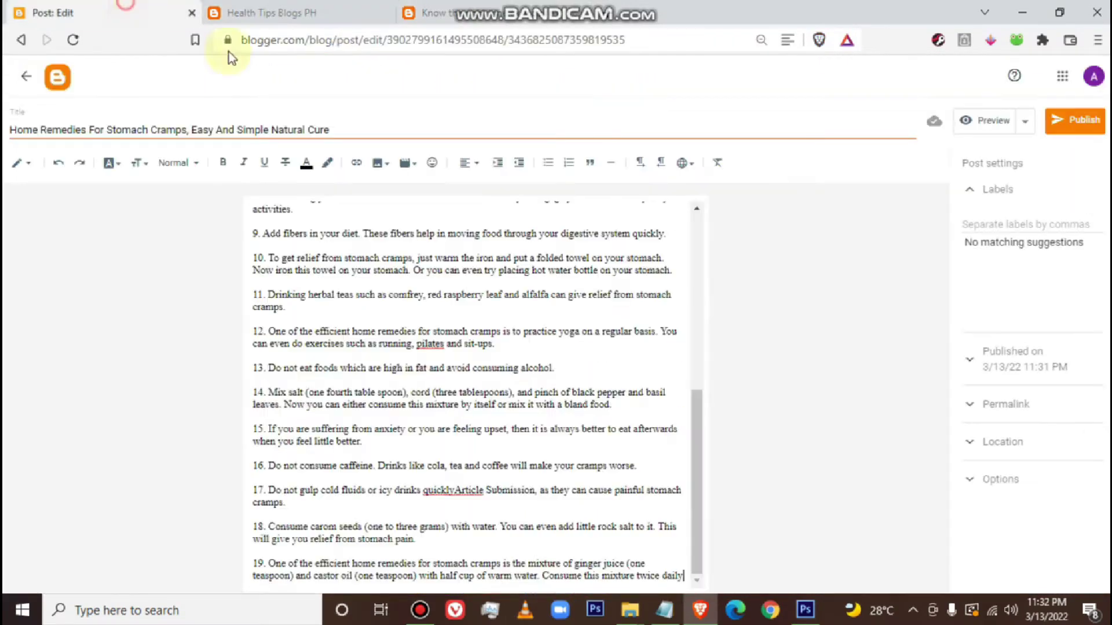
drag(699, 492, 712, 297)
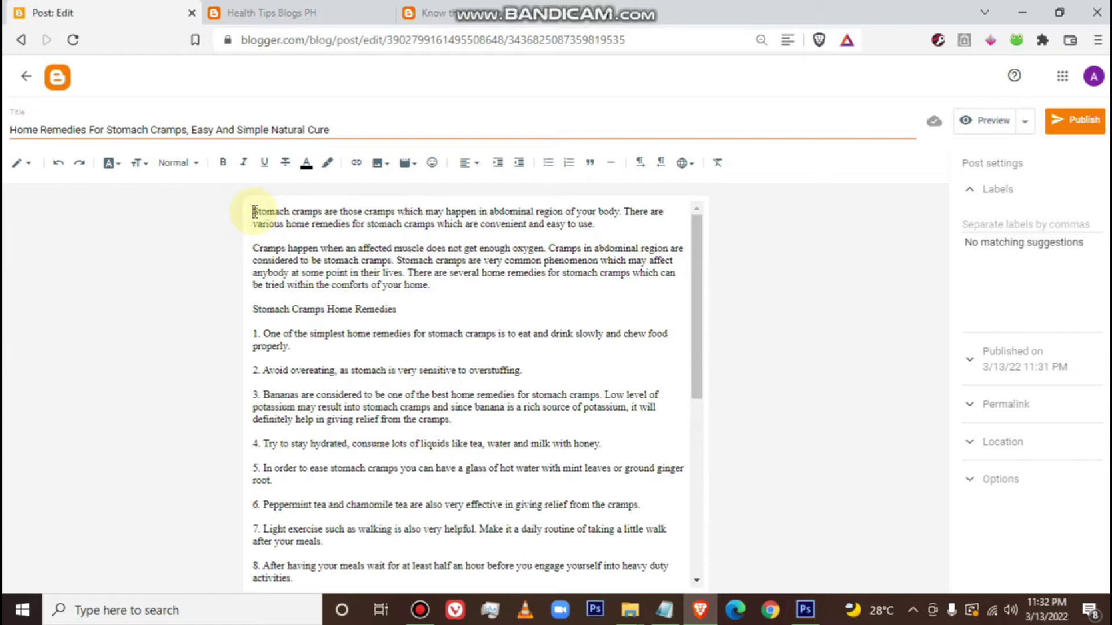
key(Return)
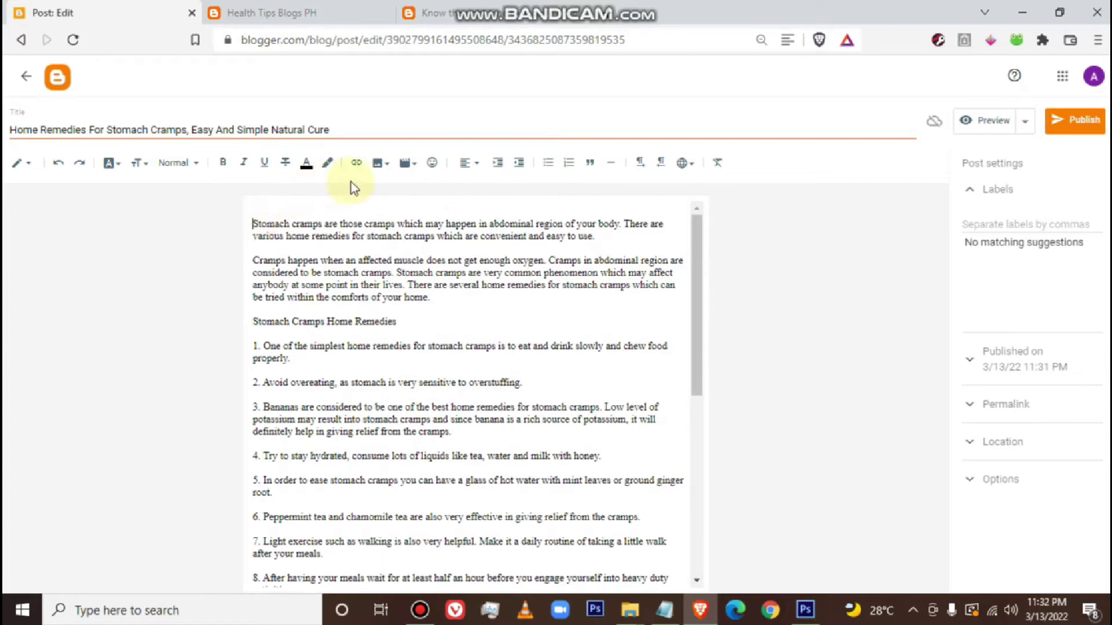
click(381, 166)
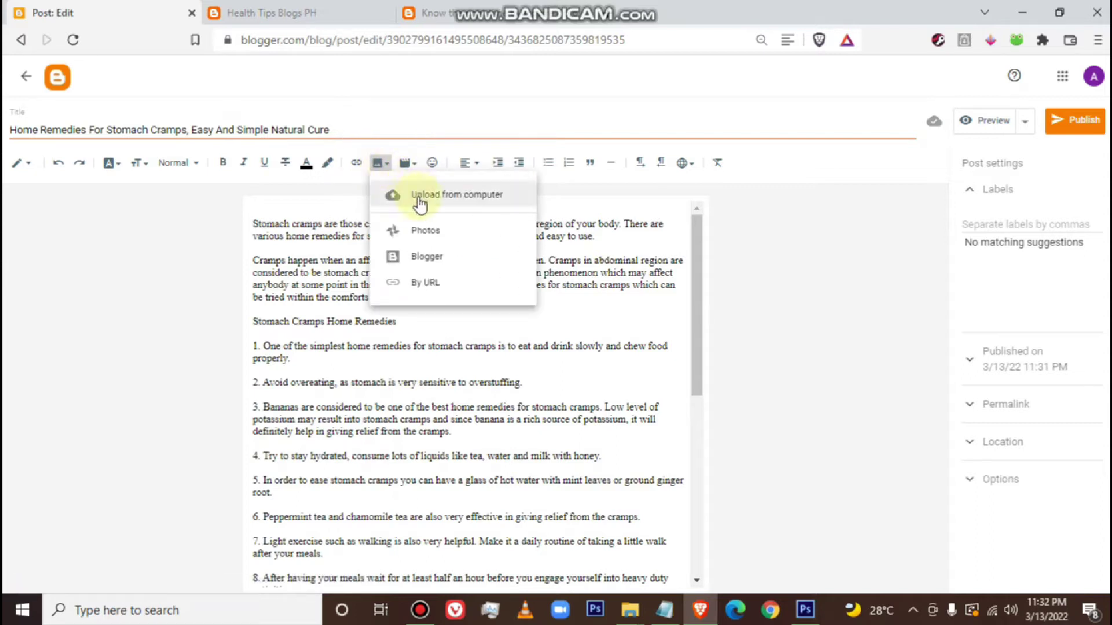
click(418, 197)
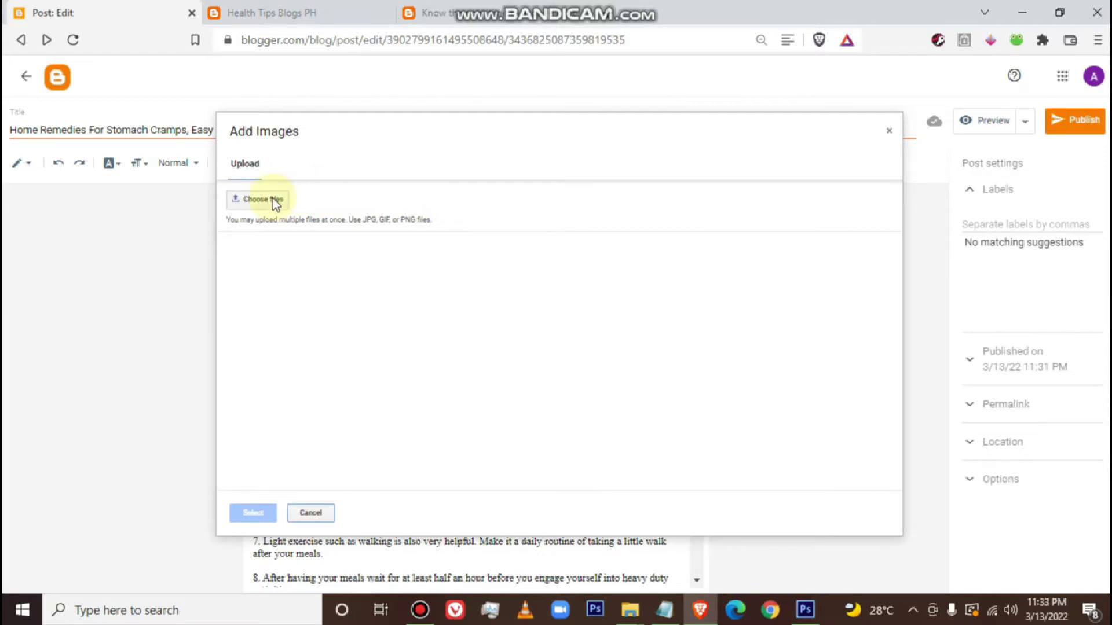
click(276, 201)
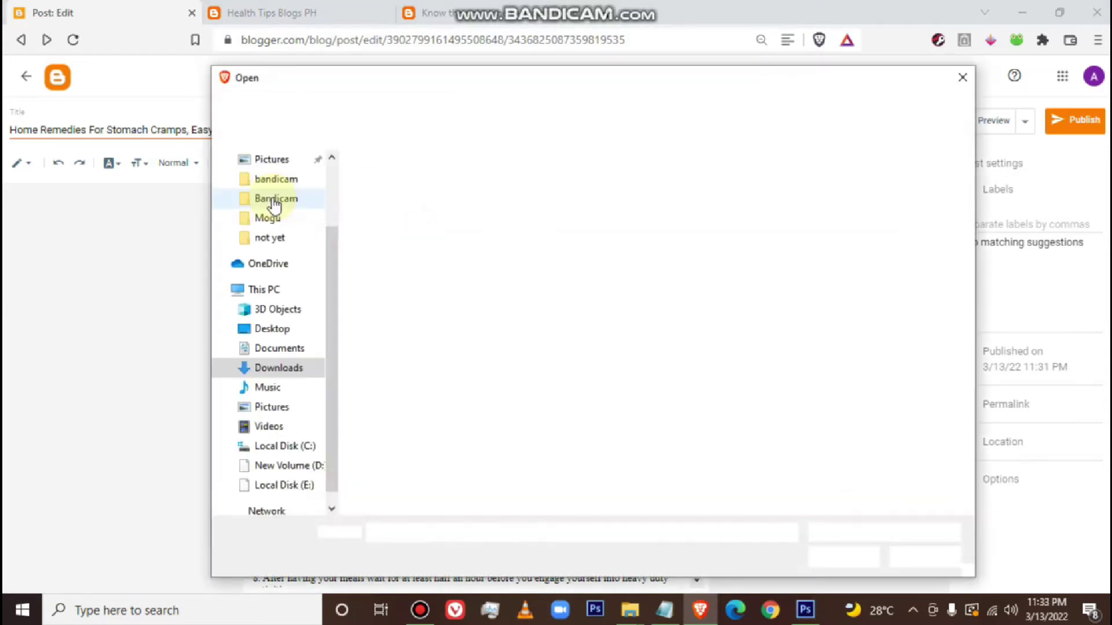
click(280, 368)
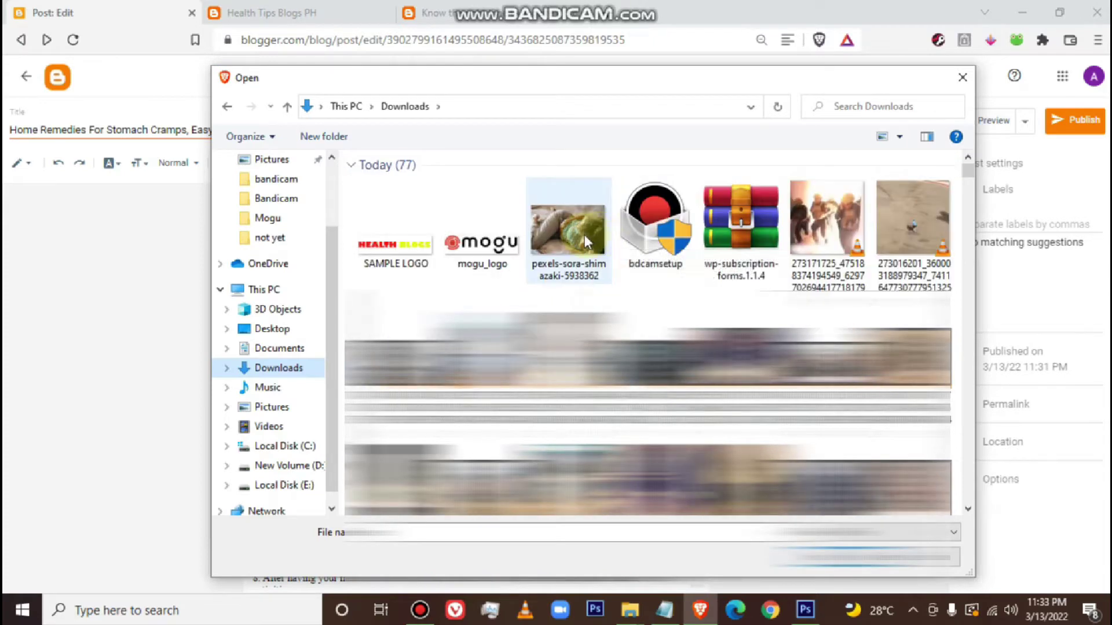
Rename the Pexels photo of the person lying down as "health stomach" in the file selection dialog
click(585, 242)
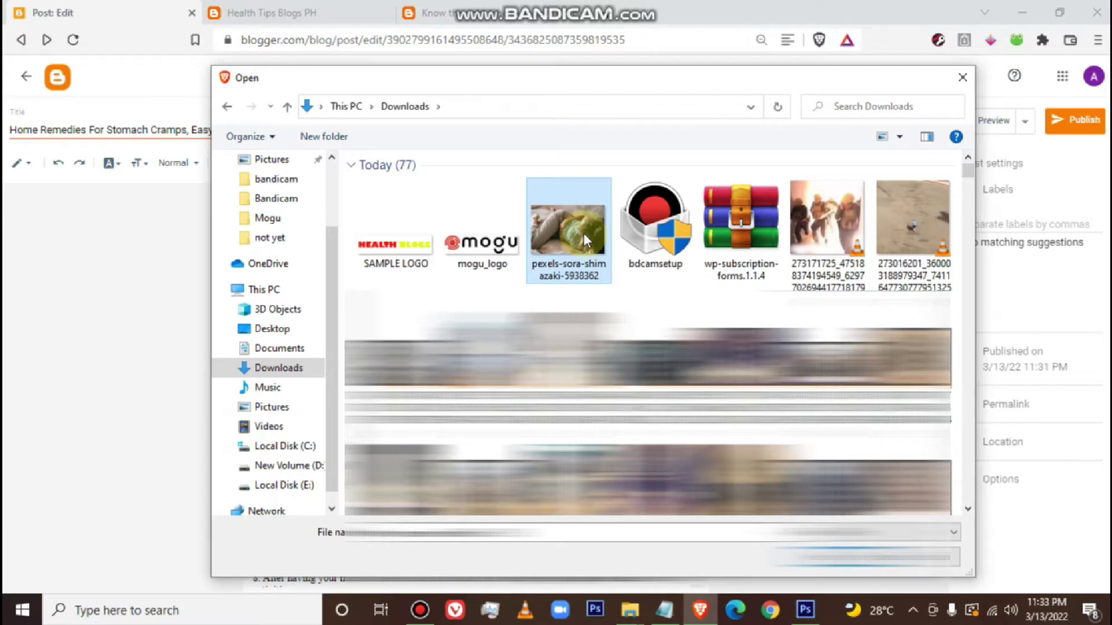
drag(575, 86, 550, 85)
right_click(546, 259)
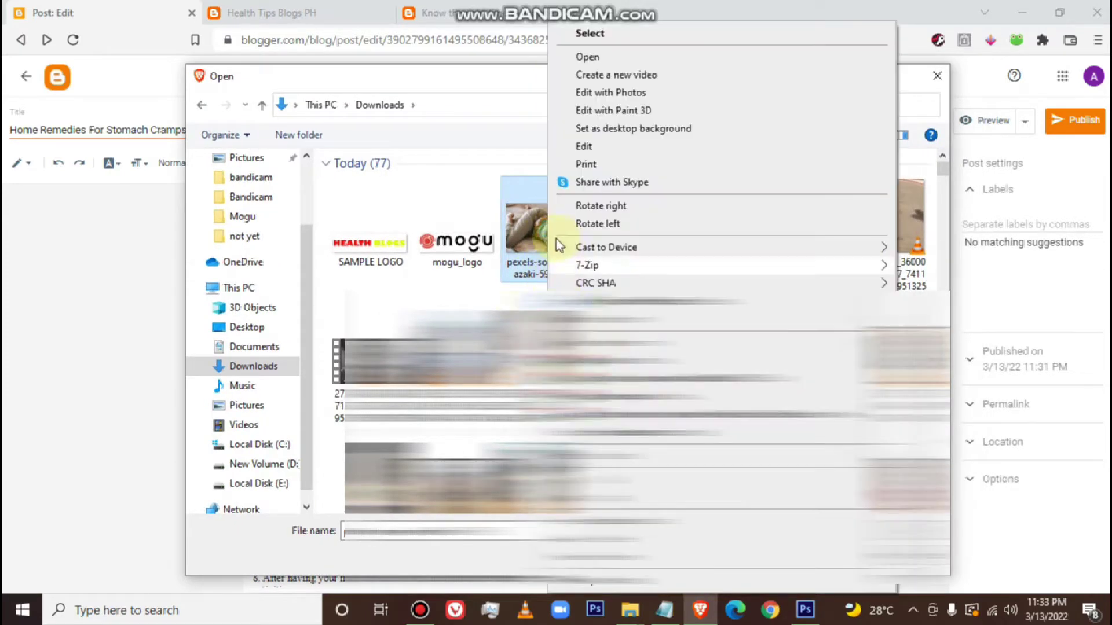
click(596, 492)
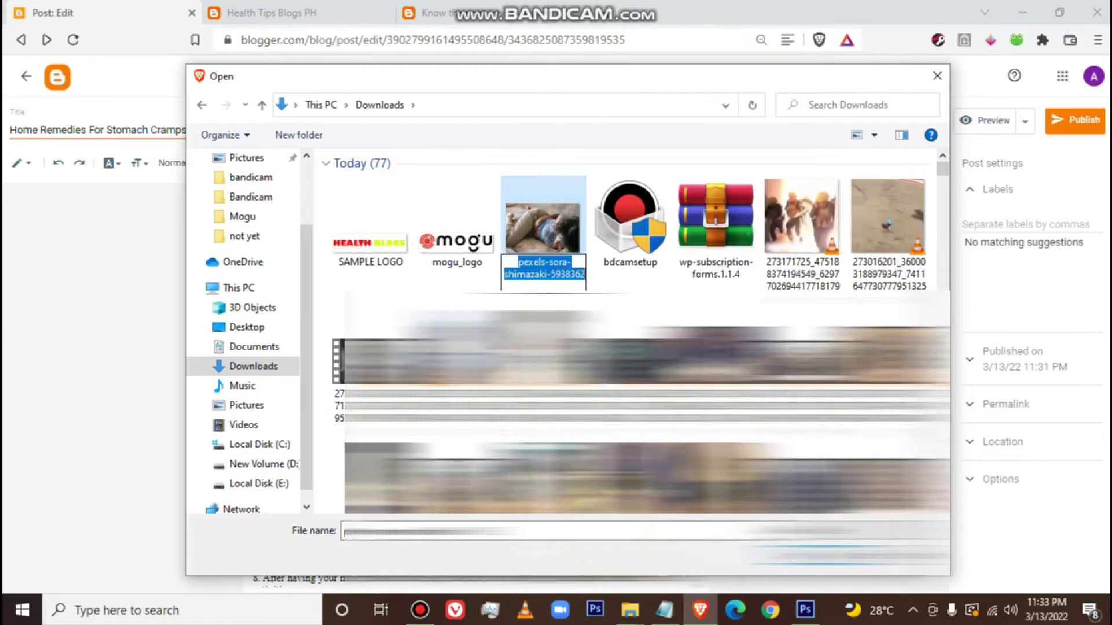
key(BackSpace)
text(hea)
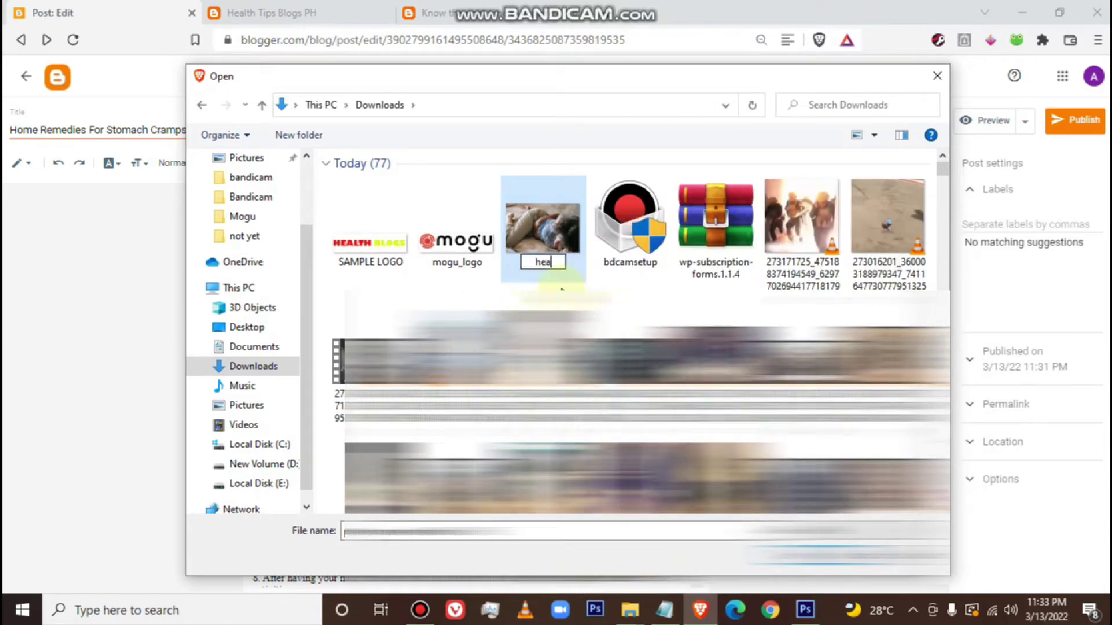
text(lth stomach)
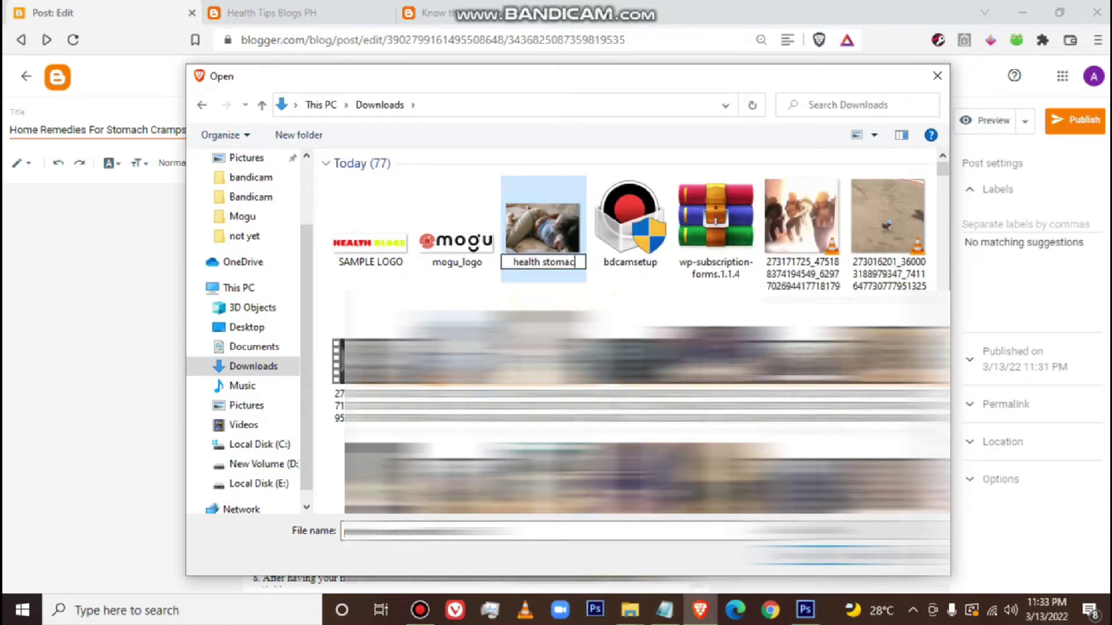
click(551, 214)
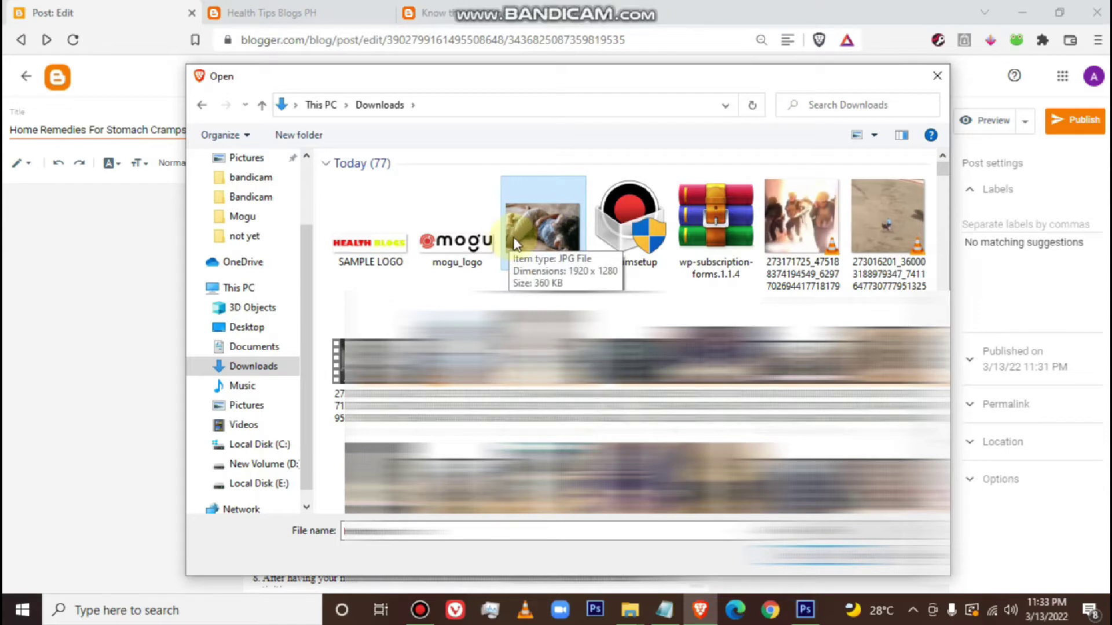
Upload the renamed photo and insert it above the article's first paragraph
double_click(555, 246)
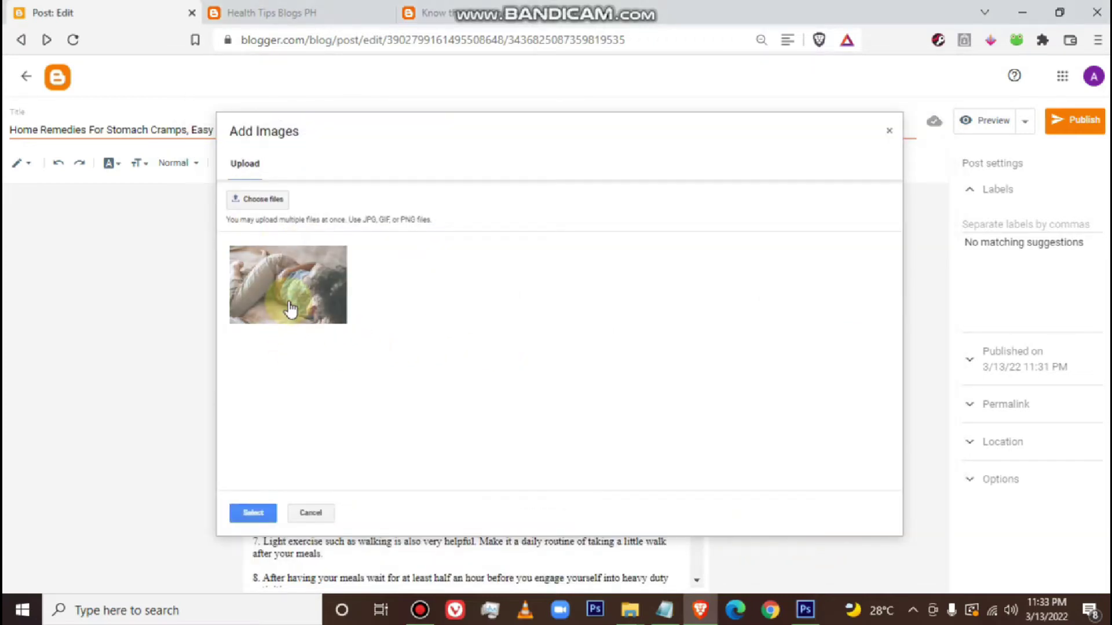
click(246, 513)
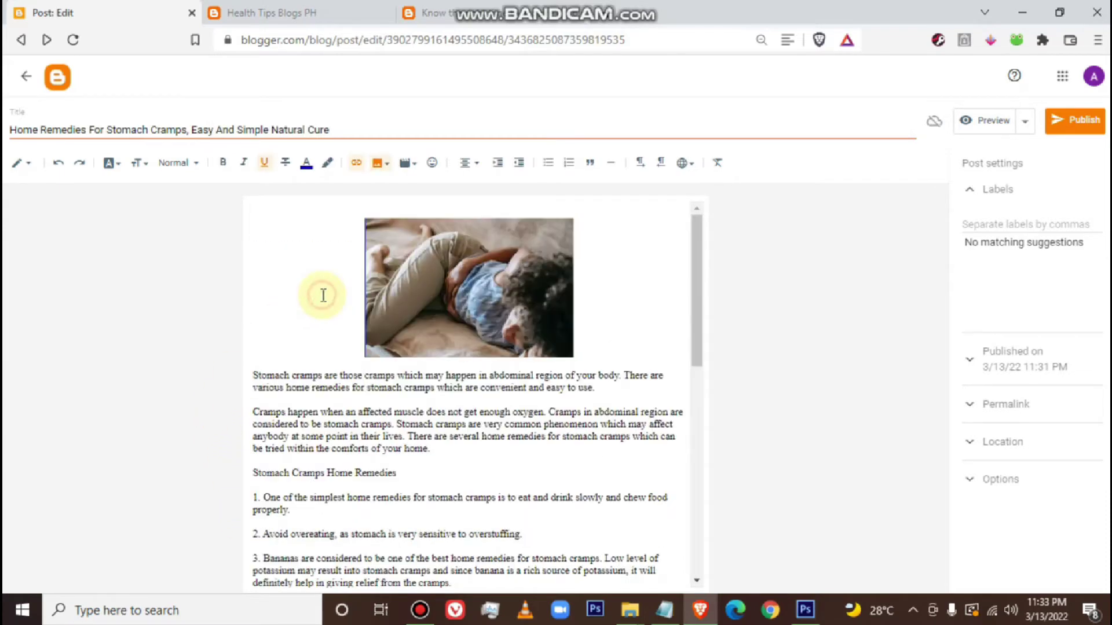
Resize the inserted photo at the start of the post, trying Small before setting it to Extra large
click(487, 245)
mouse_move(365, 356)
mouse_down()
mouse_move(322, 372)
mouse_move(315, 405)
mouse_move(371, 358)
mouse_up()
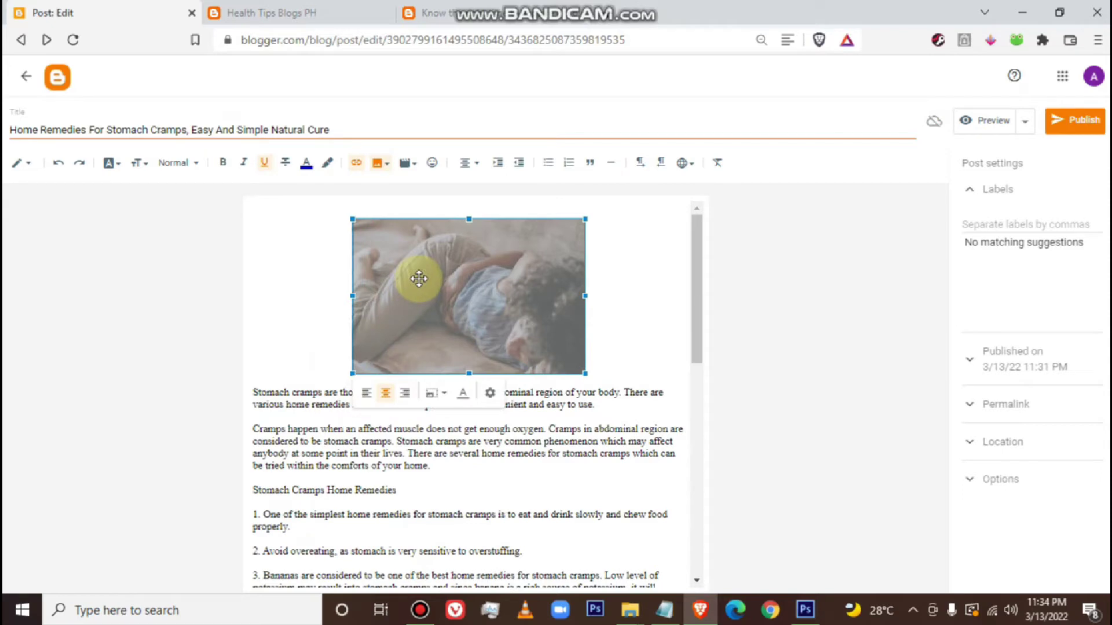
click(441, 392)
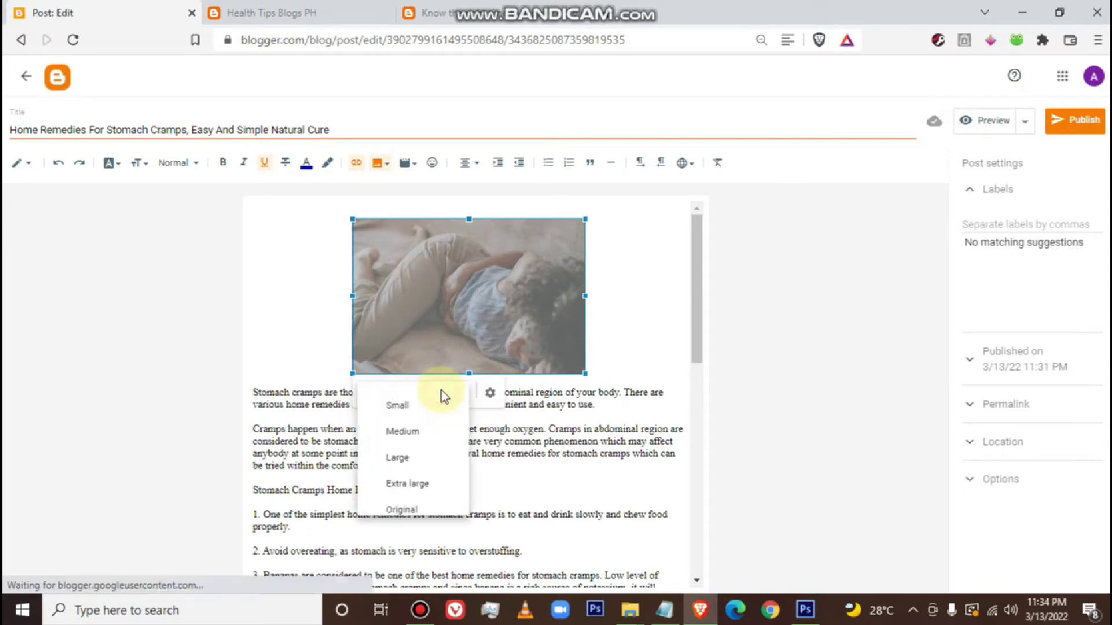
click(427, 405)
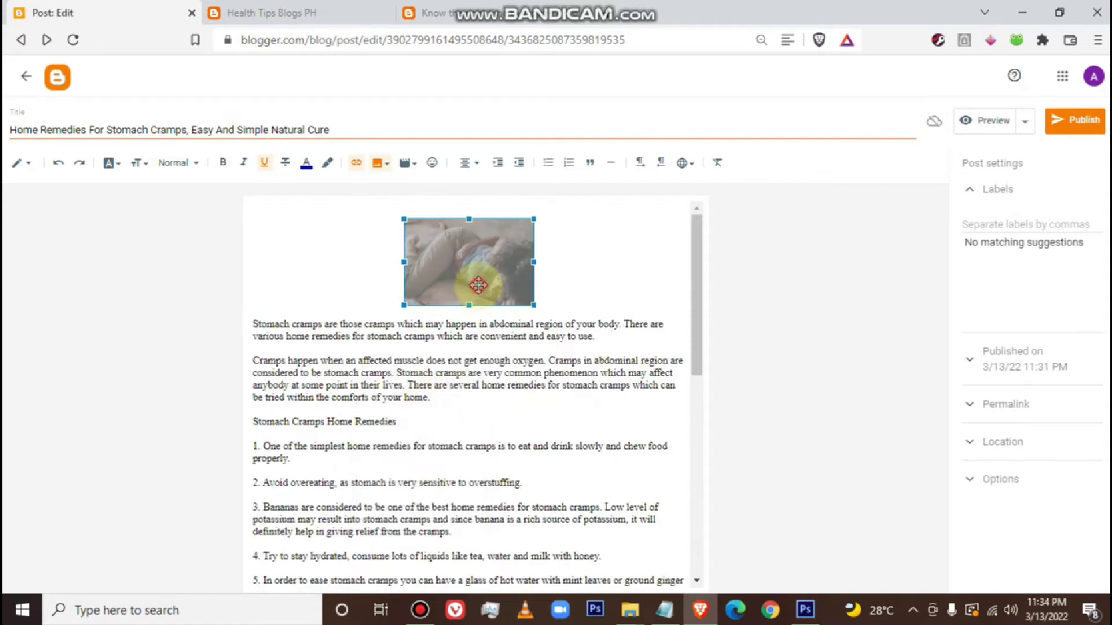
click(478, 284)
click(484, 323)
click(474, 415)
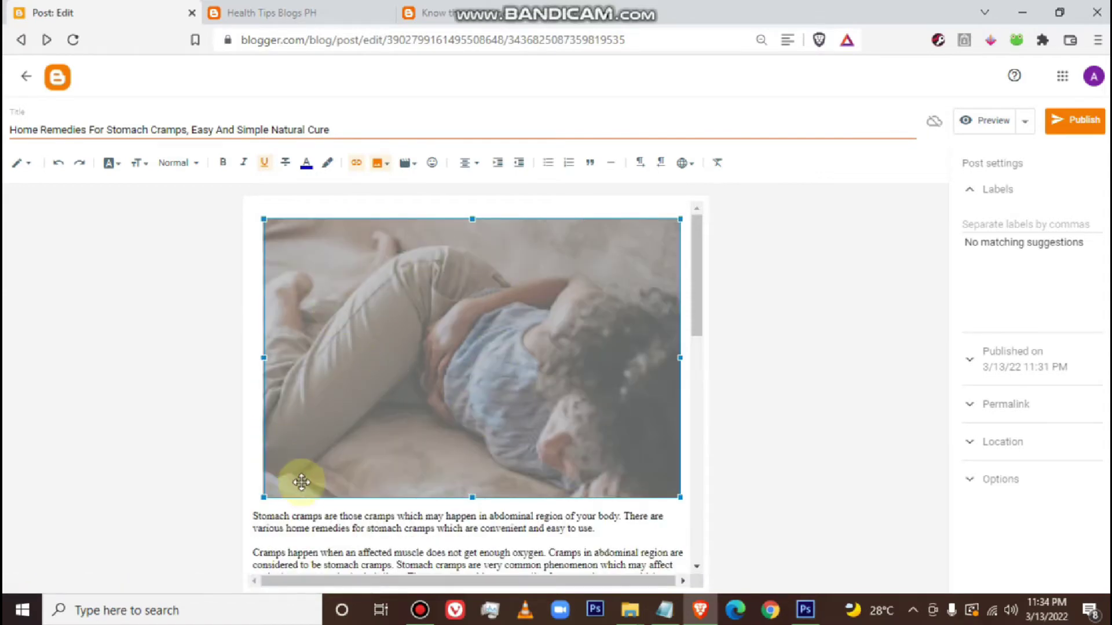
click(300, 503)
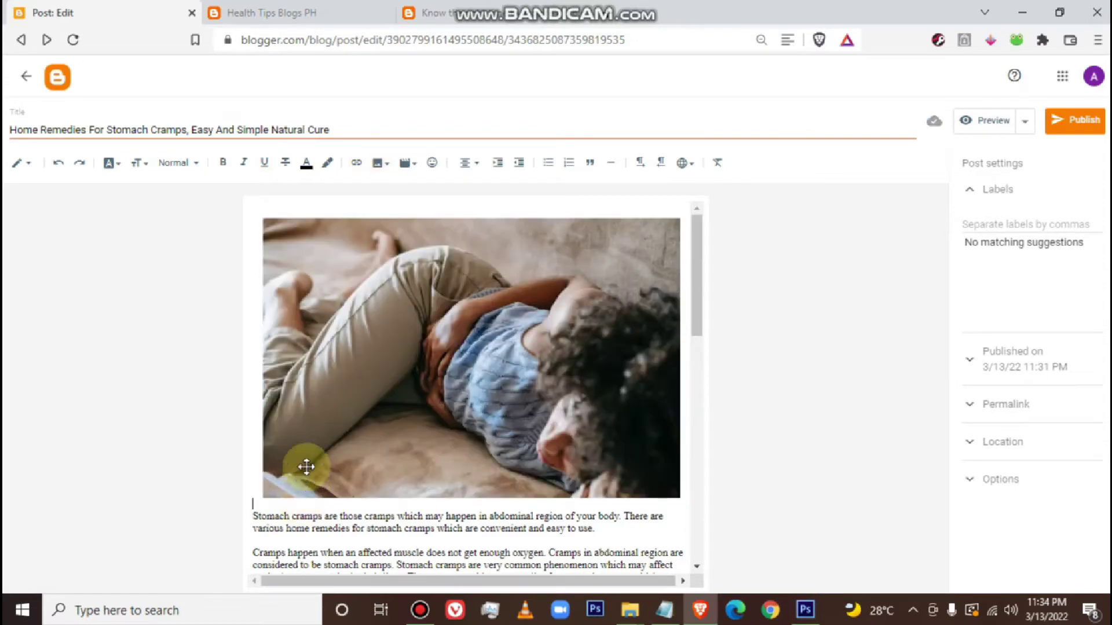
Format the article's opening paragraph below the photo as bold italic text in the Arial font
drag(694, 272, 688, 321)
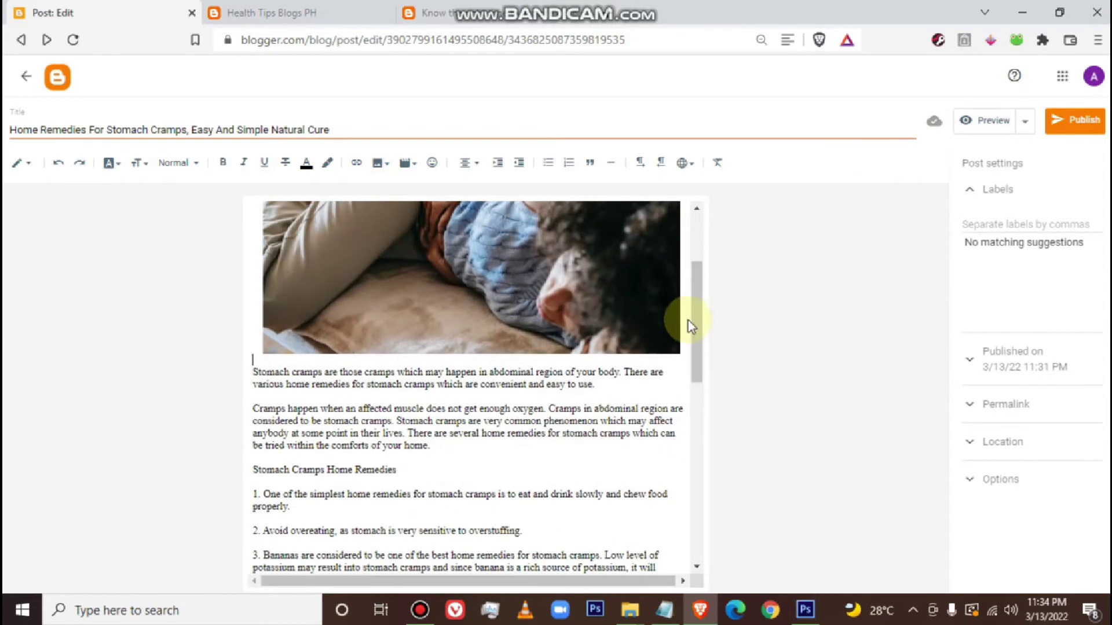
drag(597, 383, 253, 371)
click(244, 163)
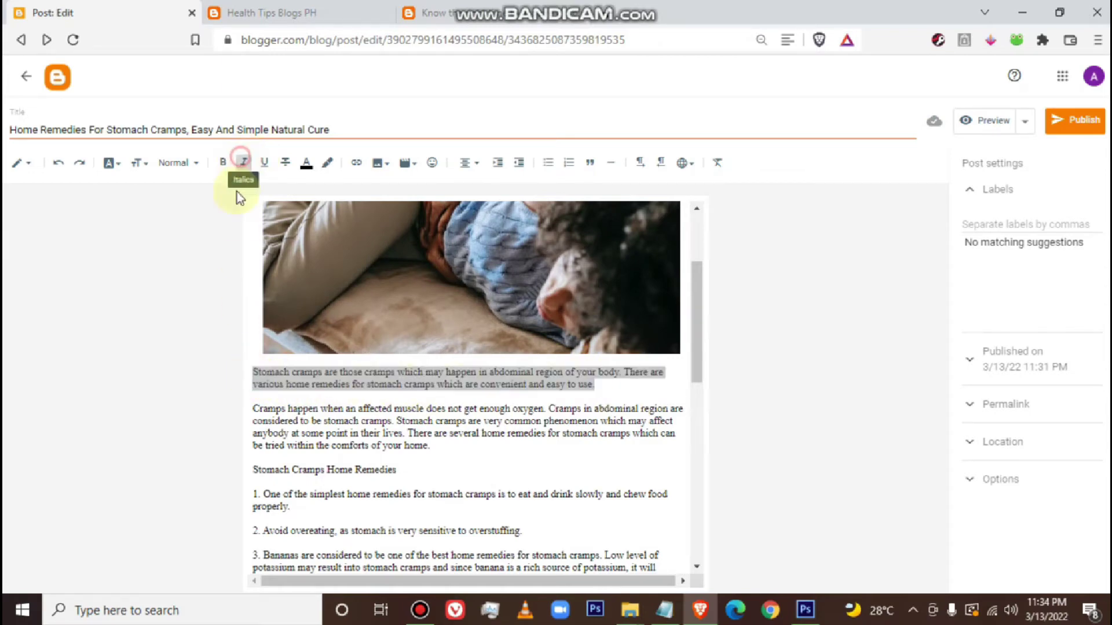
click(224, 164)
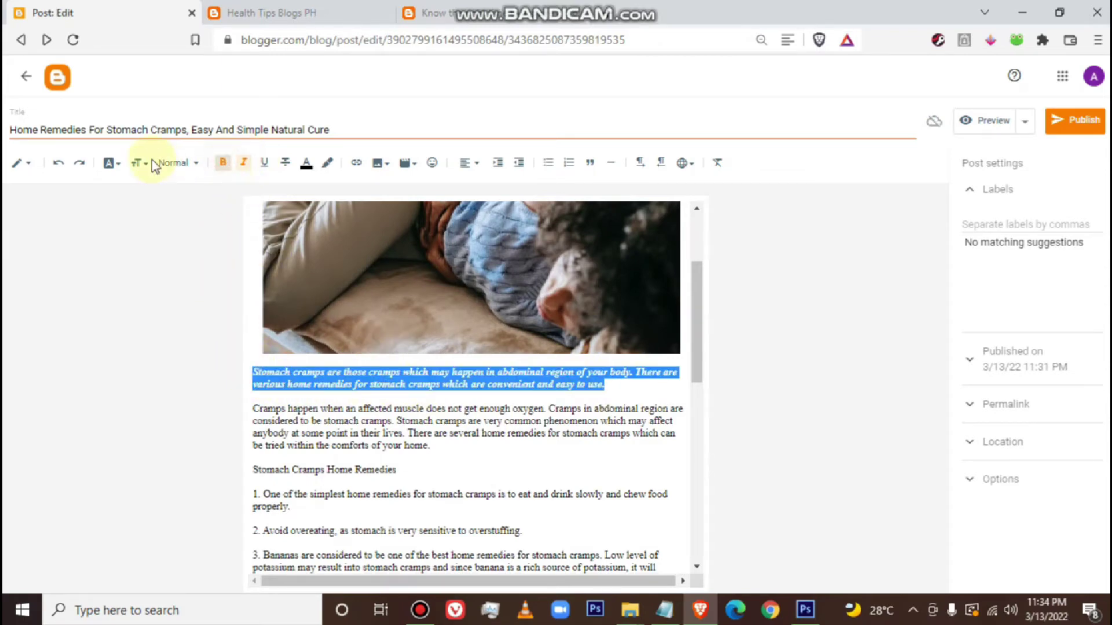
click(110, 163)
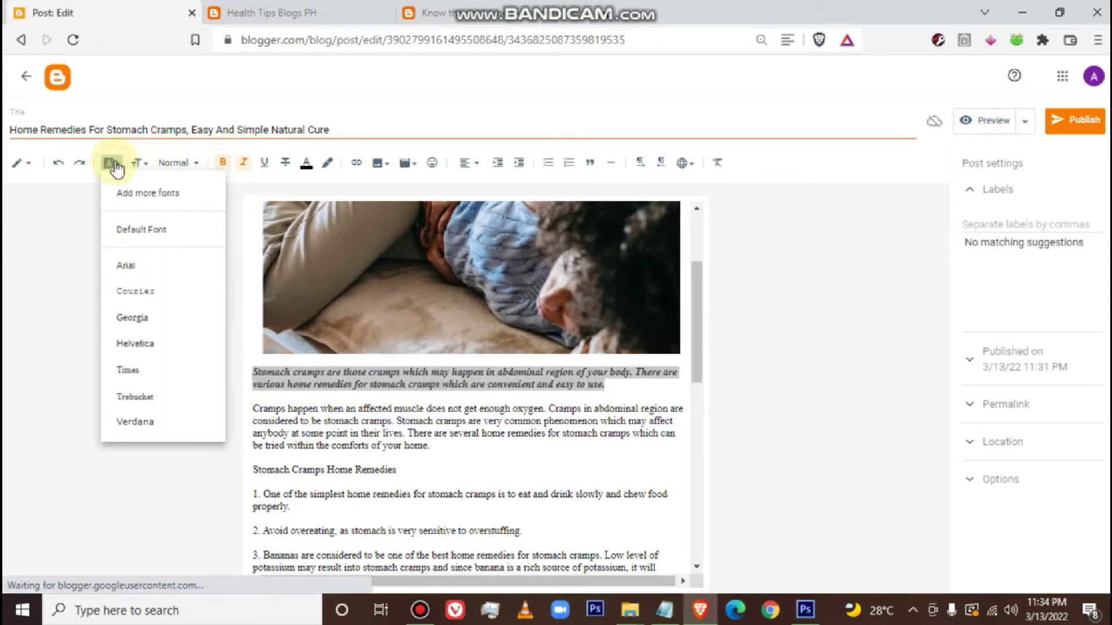
click(162, 273)
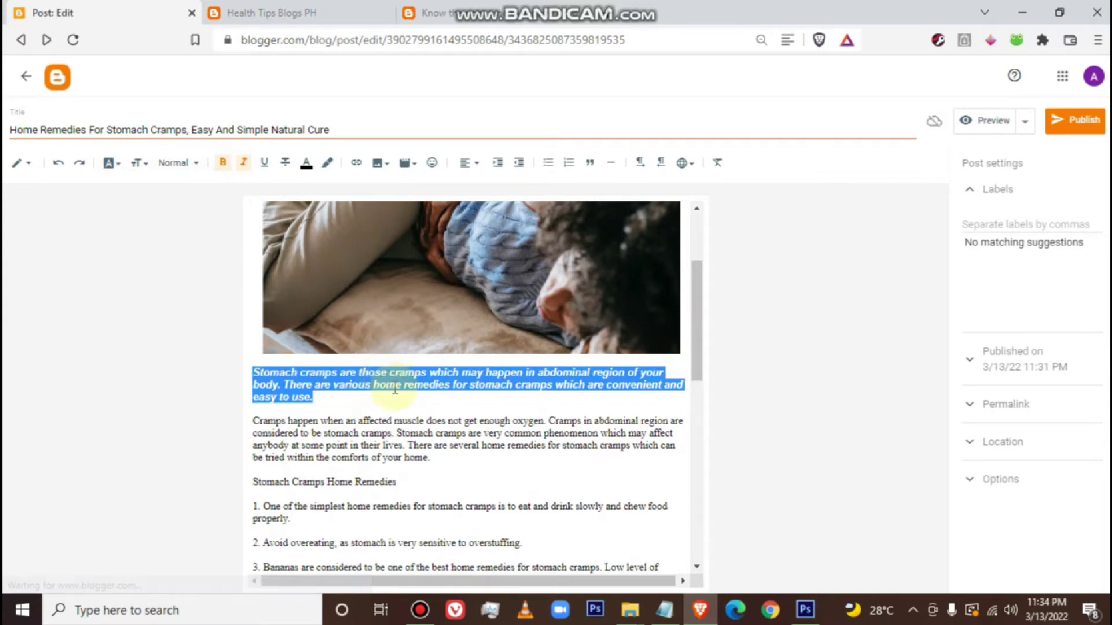
Try center and justified alignment on the article's bold italic opening paragraph, then return it to left alignment
click(365, 387)
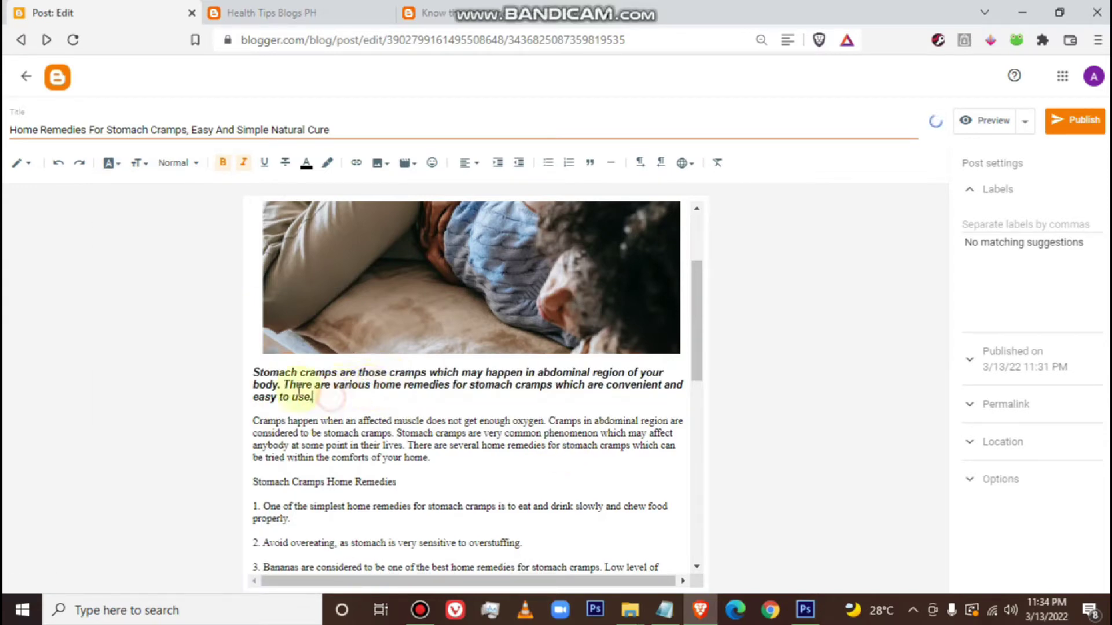
drag(314, 398, 269, 372)
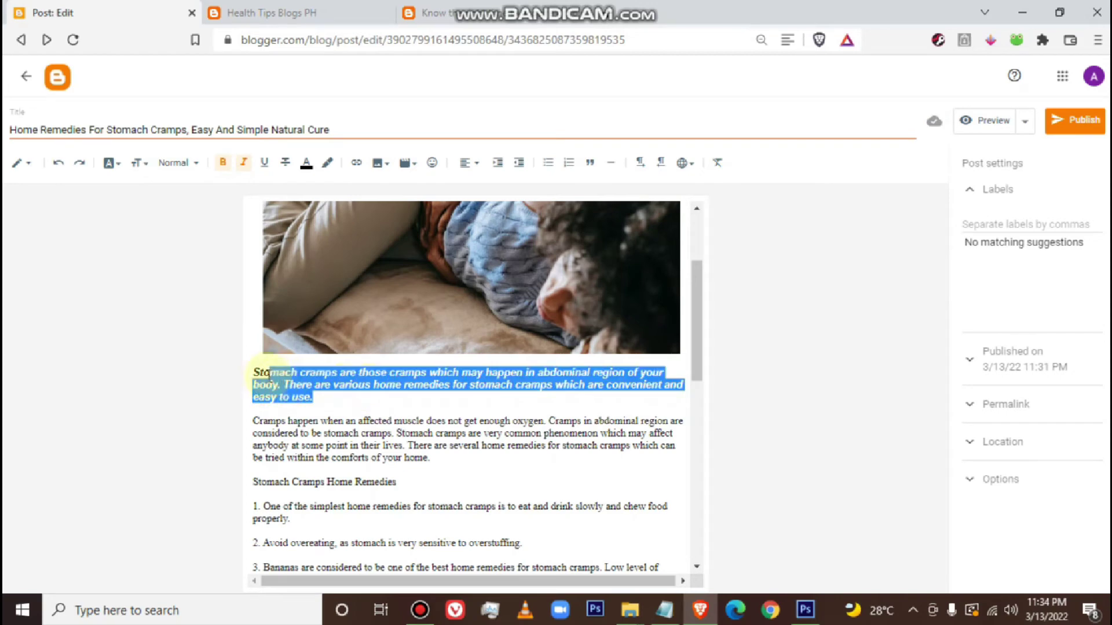
click(470, 162)
click(492, 198)
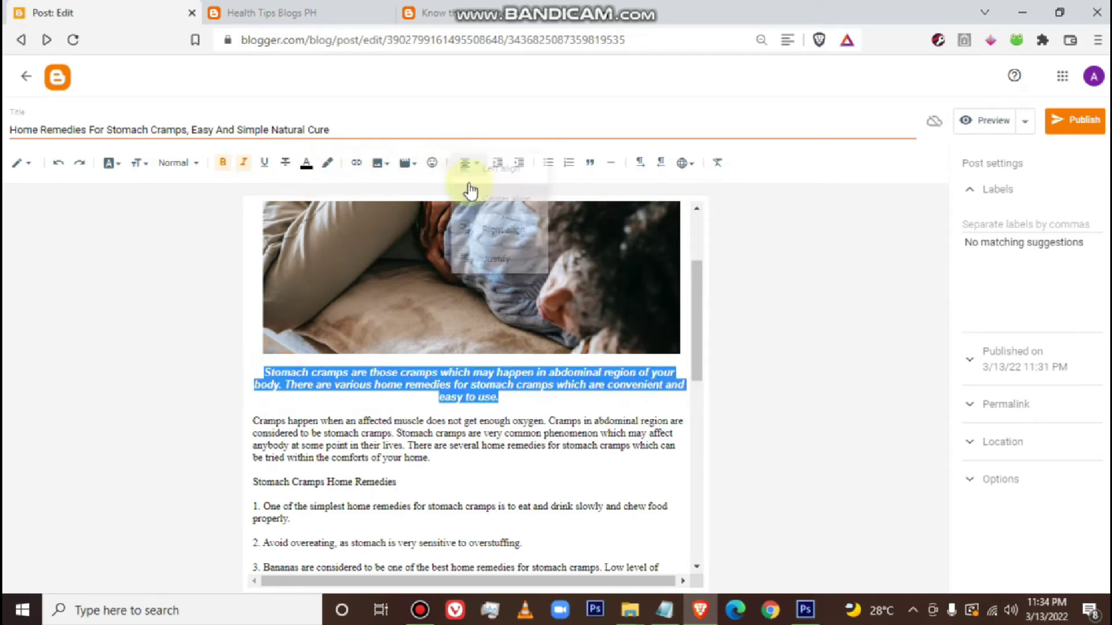
click(463, 161)
click(470, 231)
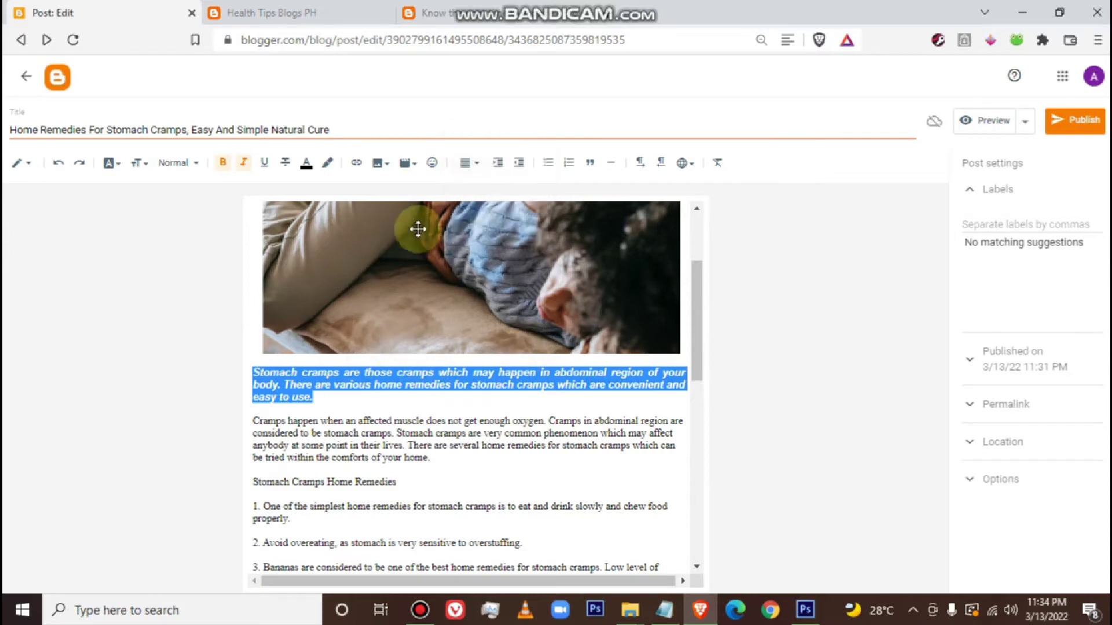
click(461, 164)
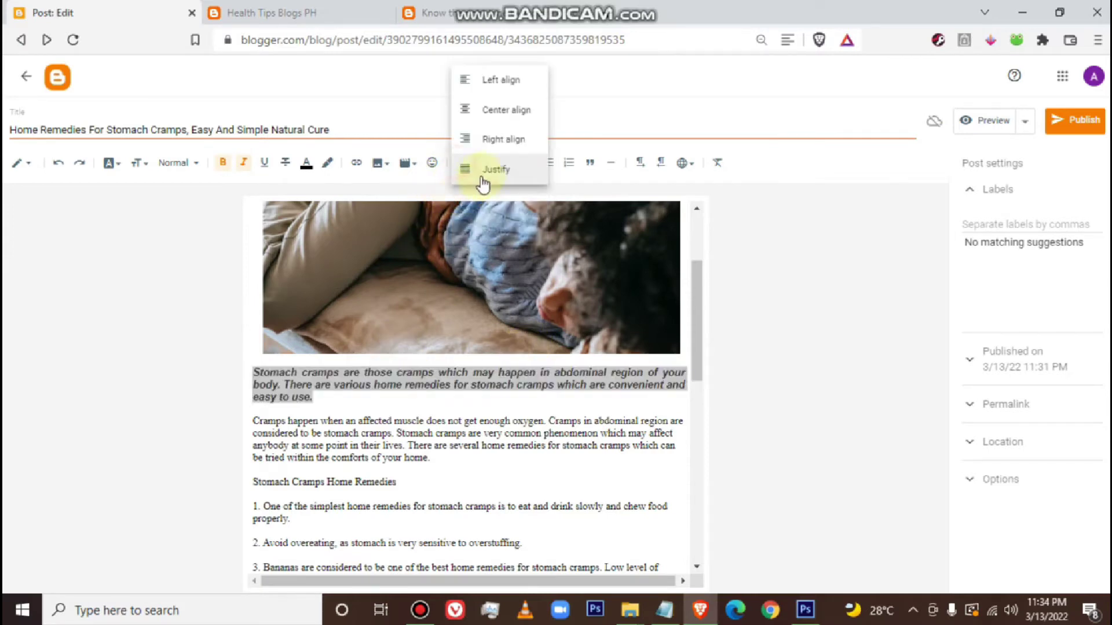
click(502, 84)
click(329, 383)
Apply the Heading style to the line "Stomach Cramps Home Remedies" and remove the blank line above it
scroll(364, 406, down, 4)
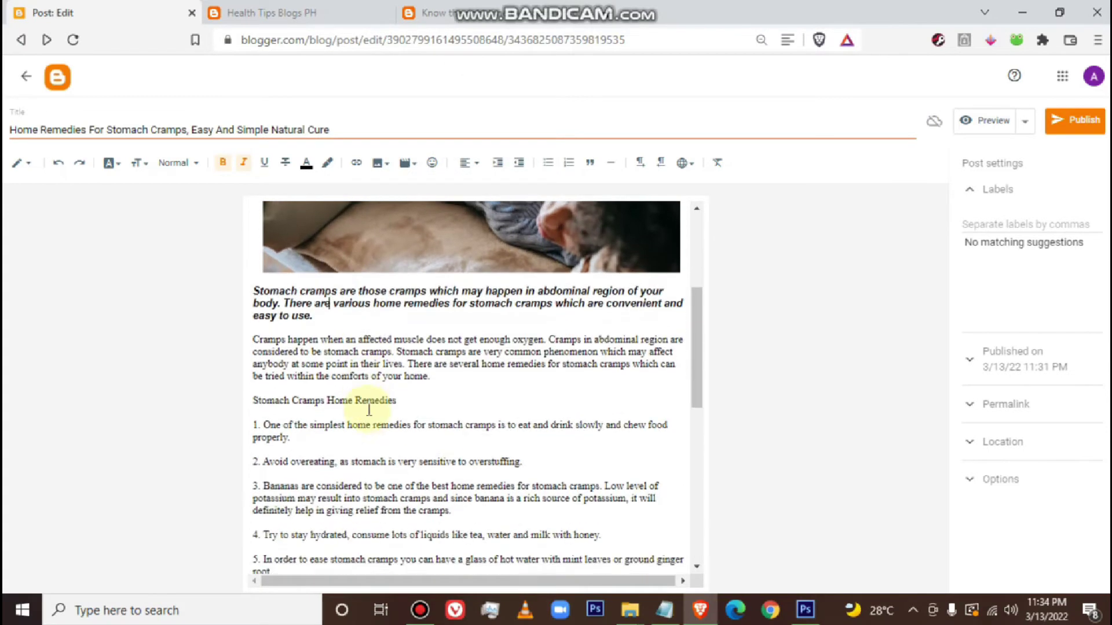
scroll(367, 400, up, 3)
drag(698, 337, 666, 318)
click(354, 405)
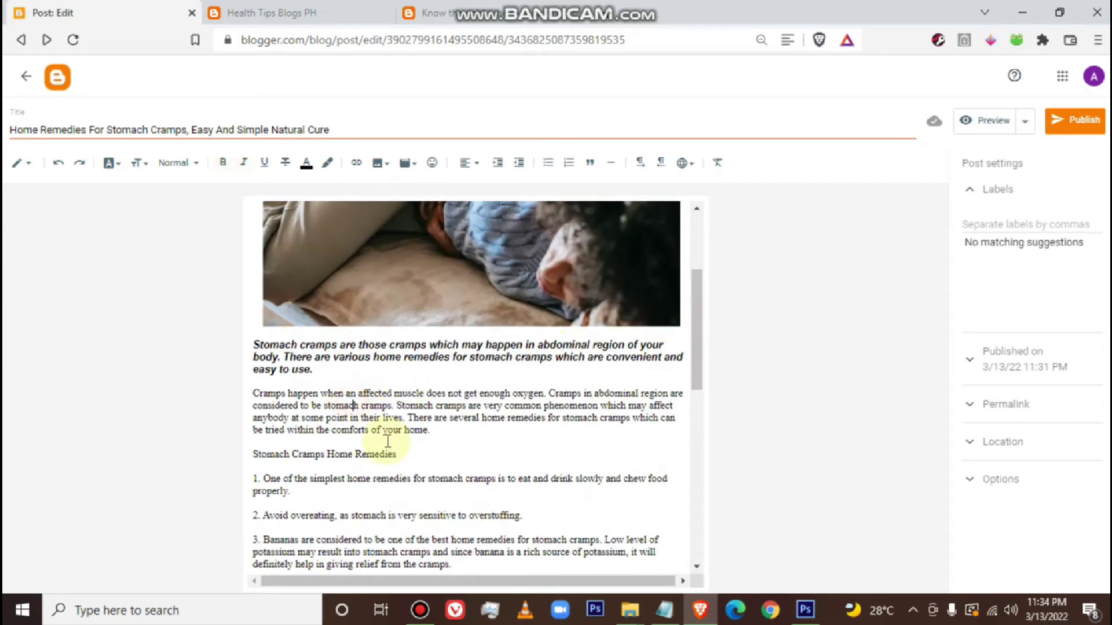
drag(396, 453, 266, 453)
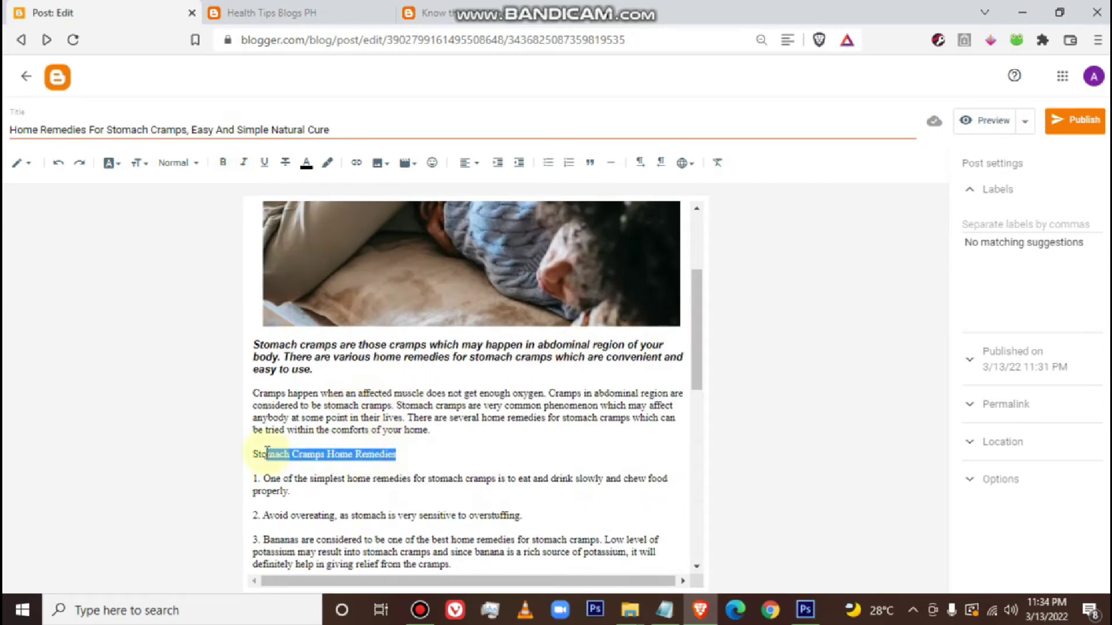
click(175, 164)
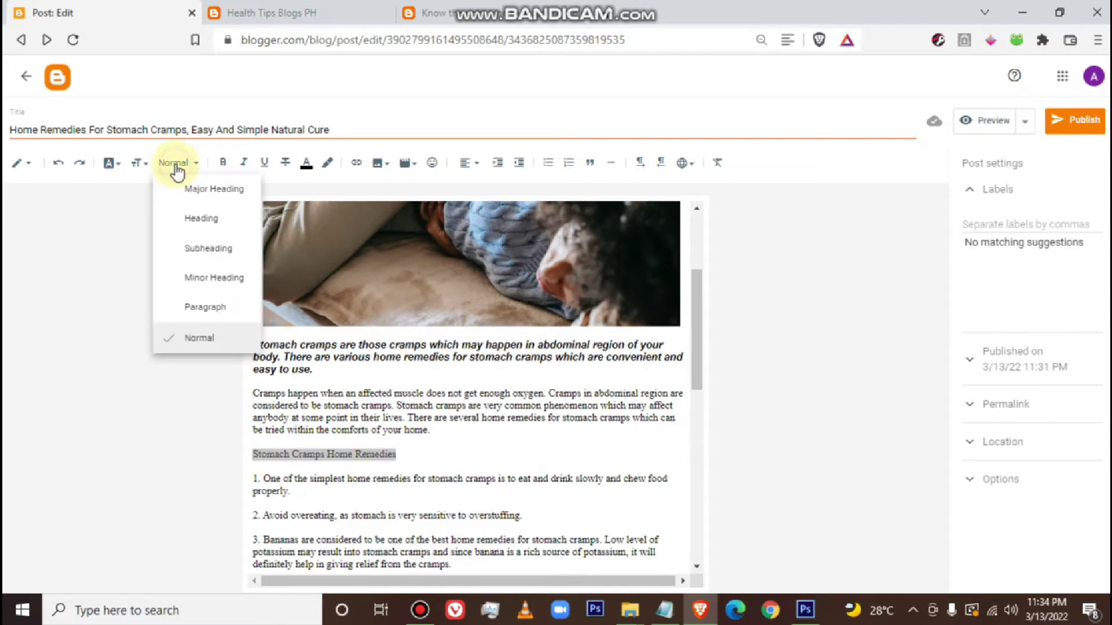
click(201, 221)
click(426, 447)
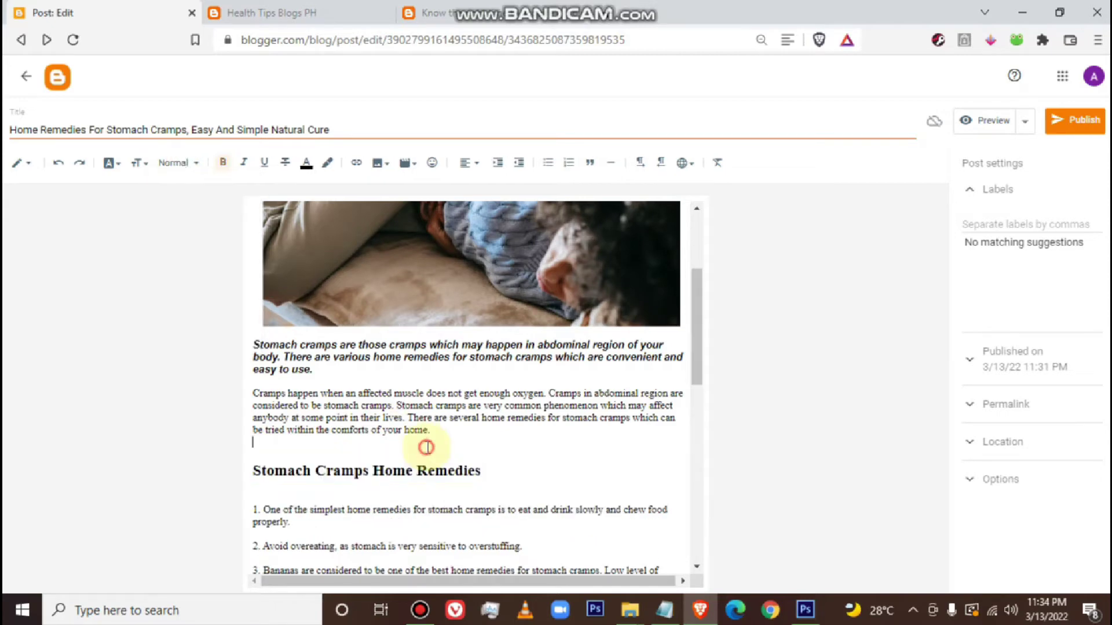
key(BackSpace)
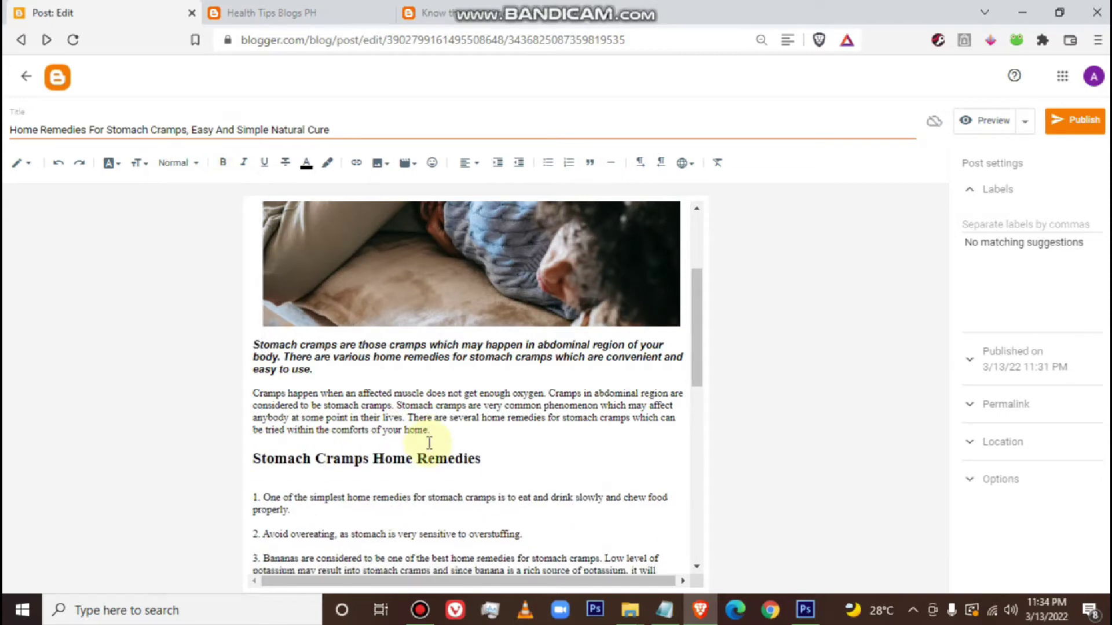
Remove the blank line between the "Stomach Cramps Home Remedies" heading and the first numbered remedy
click(179, 165)
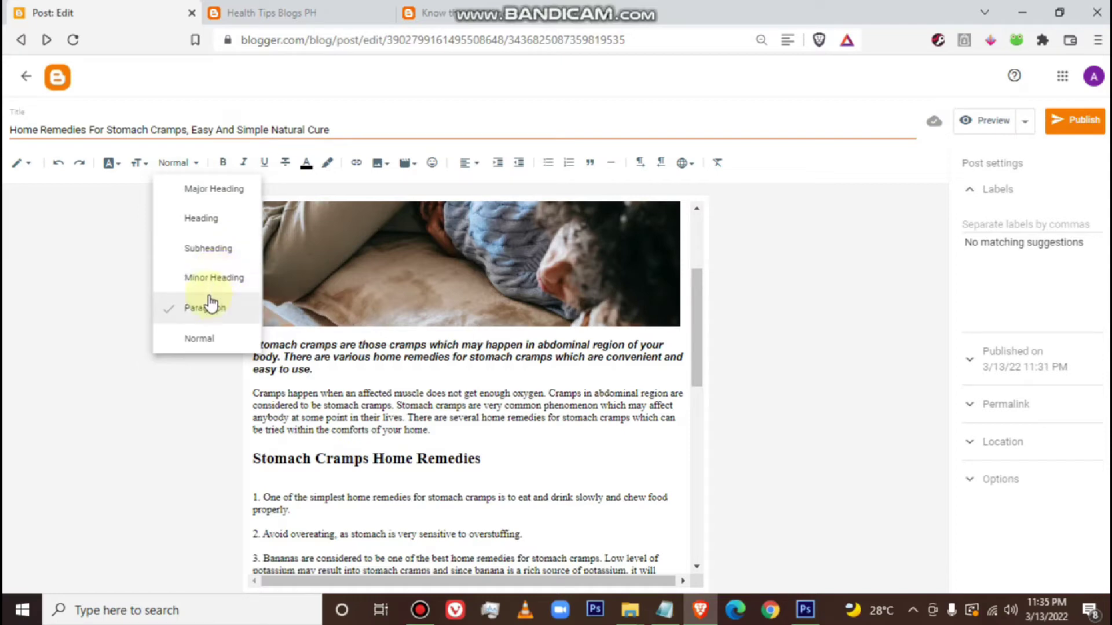
click(302, 398)
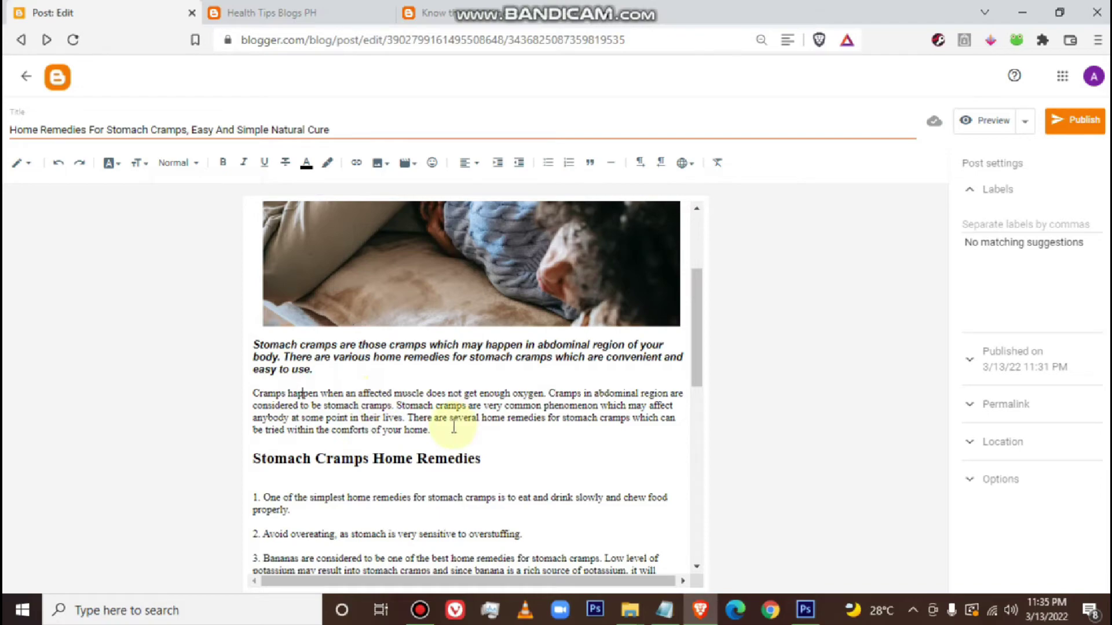
scroll(453, 427, down, 5)
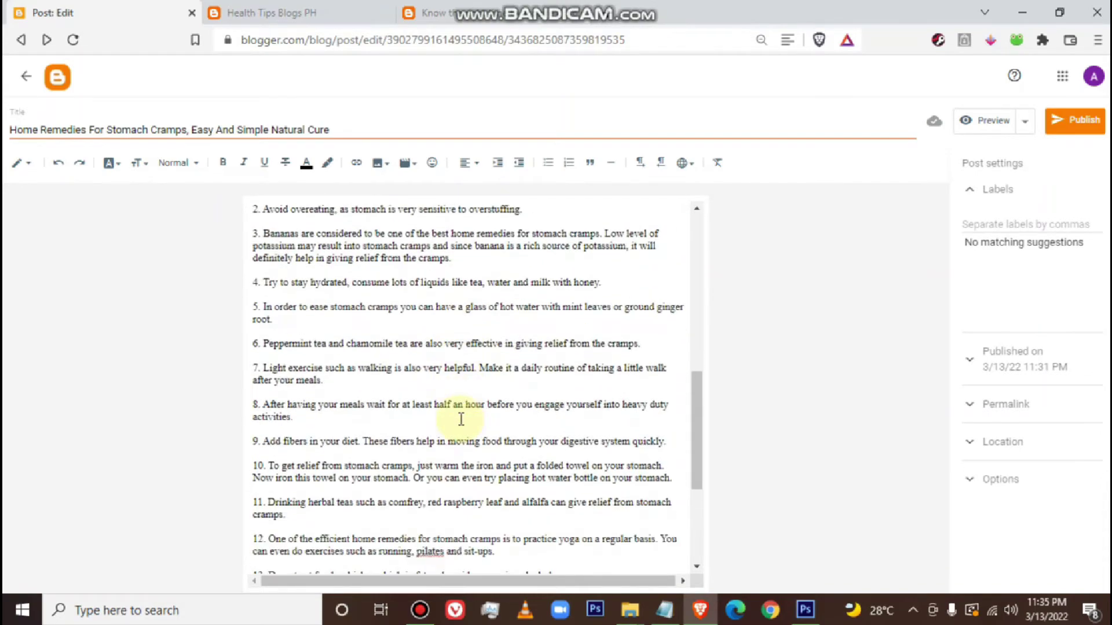
scroll(461, 419, up, 4)
click(487, 378)
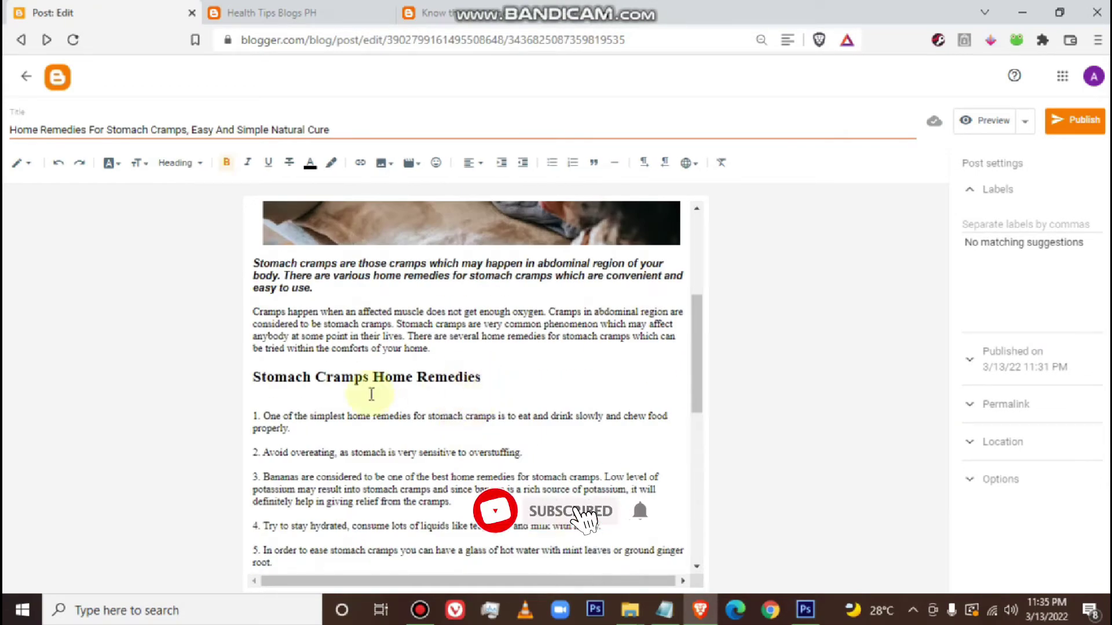
click(316, 397)
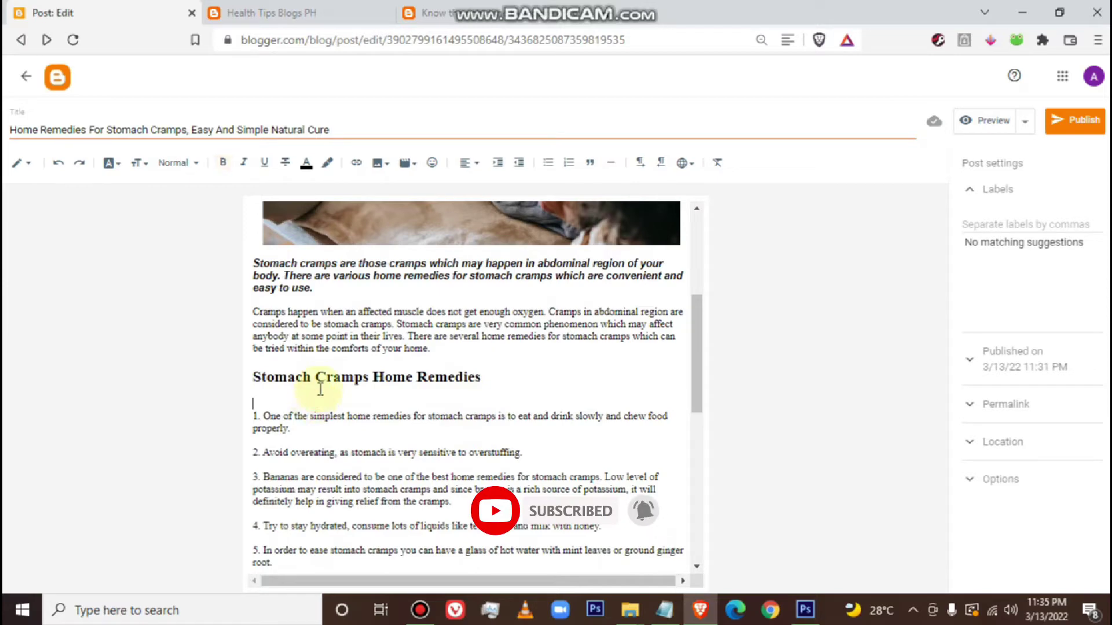
key(BackSpace)
Review the formatted post in the editor, from the photo and opening paragraph through the numbered remedies
scroll(323, 386, down, 3)
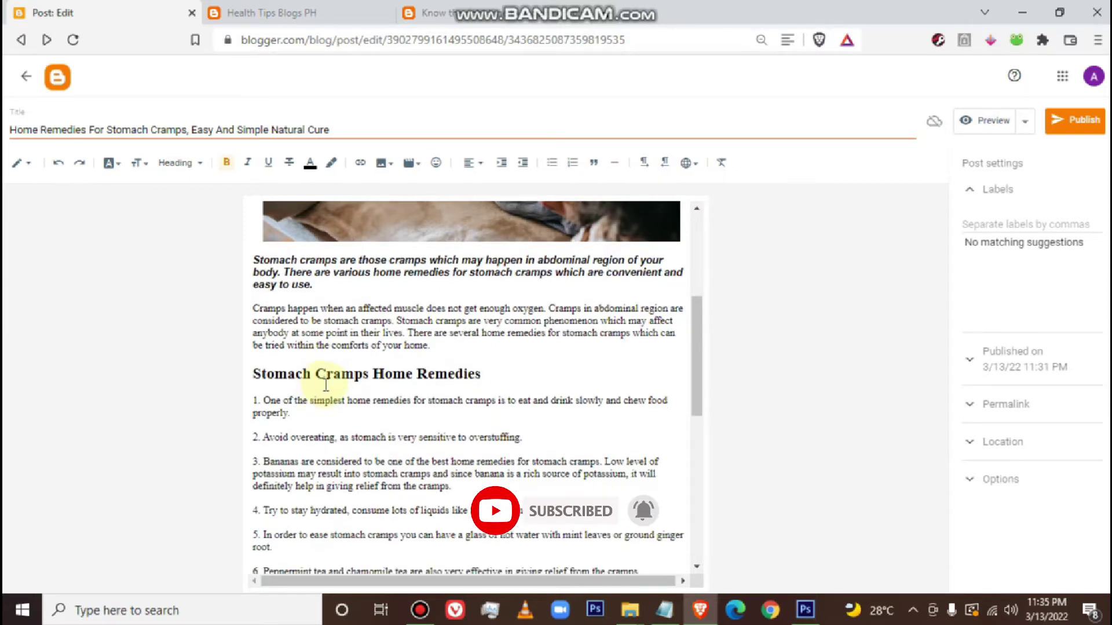
scroll(326, 385, down, 5)
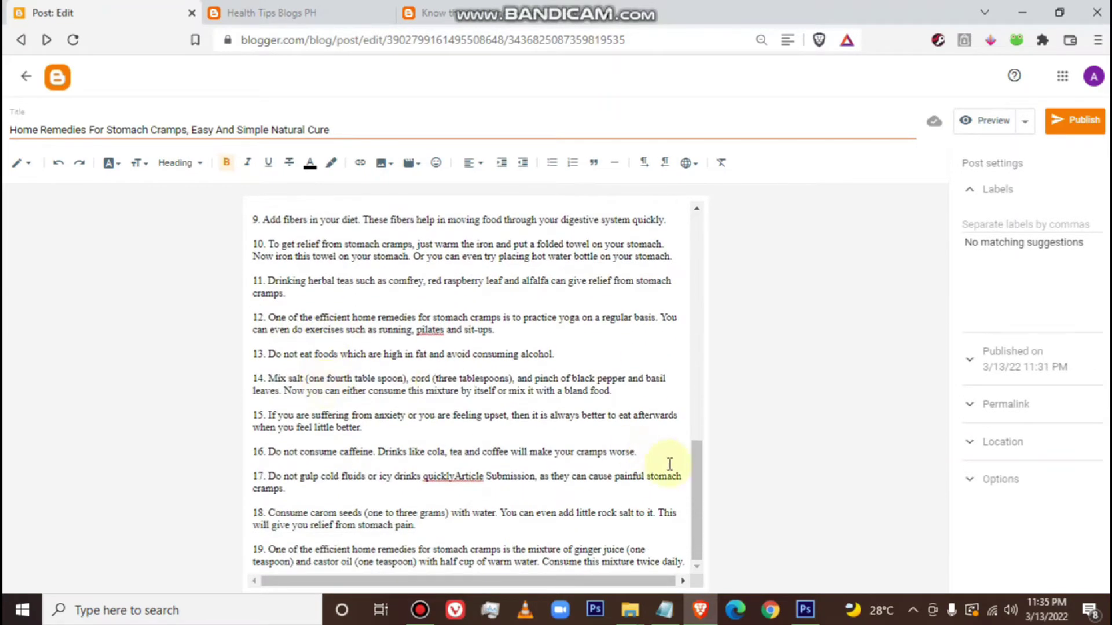
drag(698, 468, 686, 412)
scroll(463, 422, up, 10)
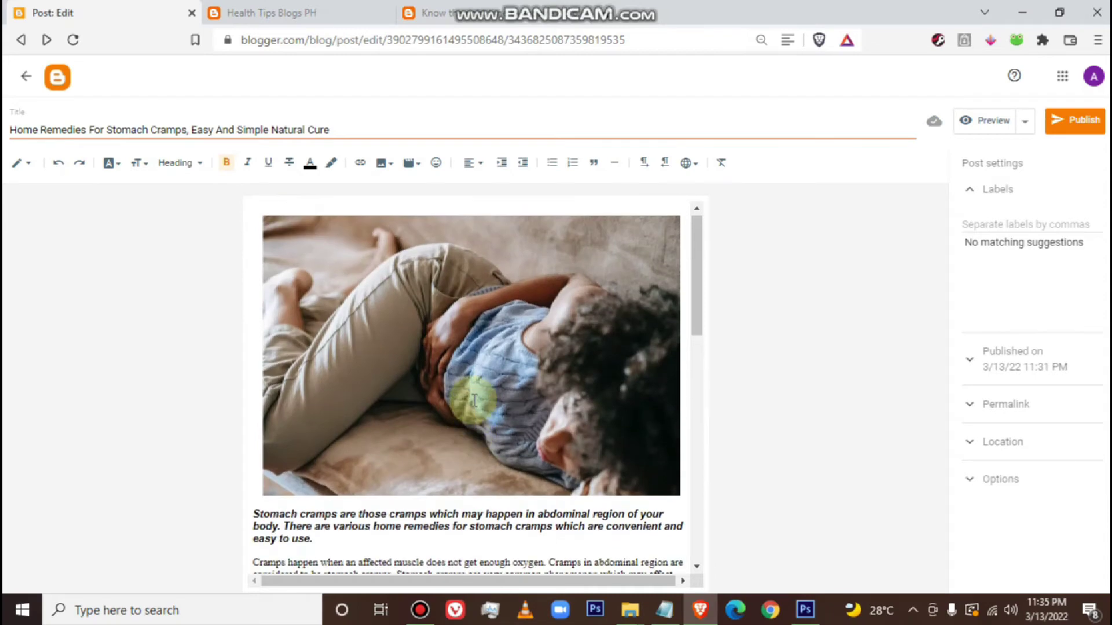
scroll(474, 400, down, 1)
scroll(474, 399, down, 1)
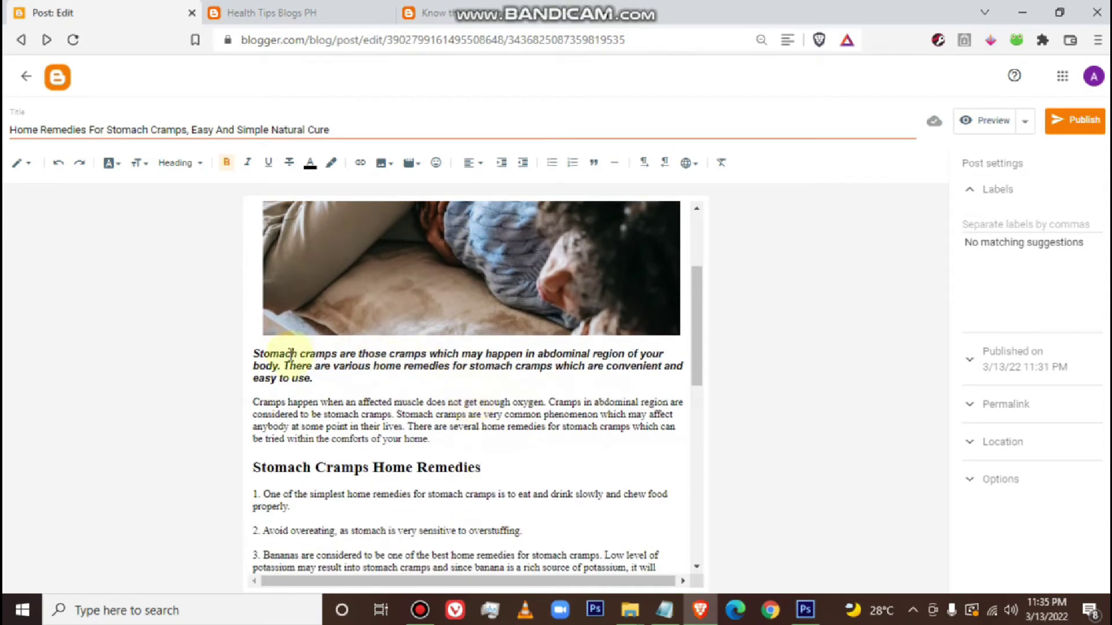
scroll(274, 373, down, 2)
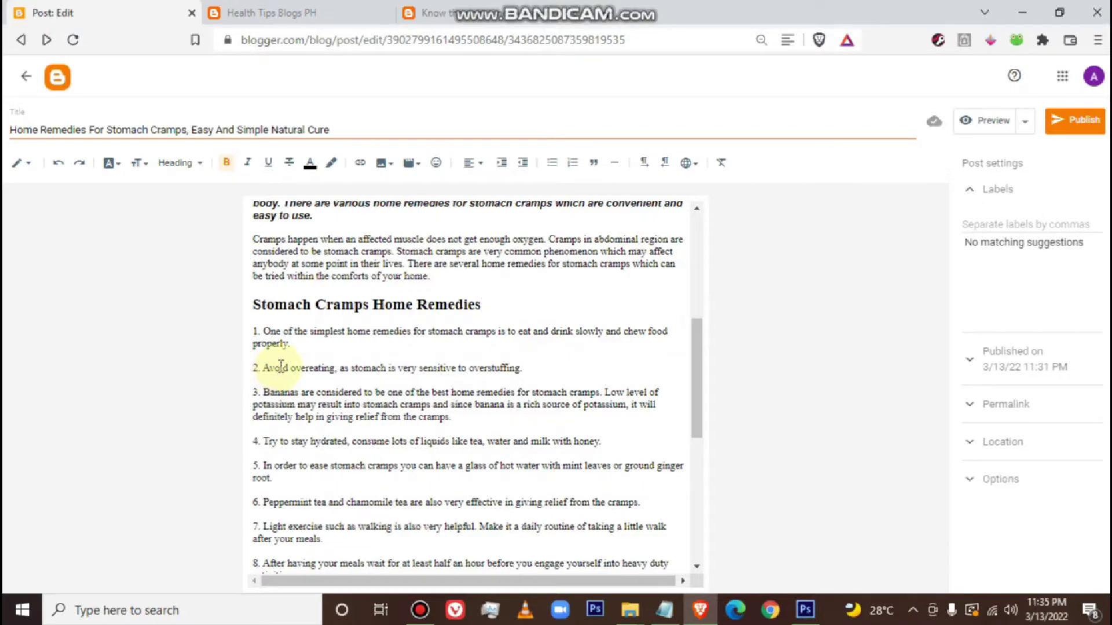
scroll(318, 359, up, 5)
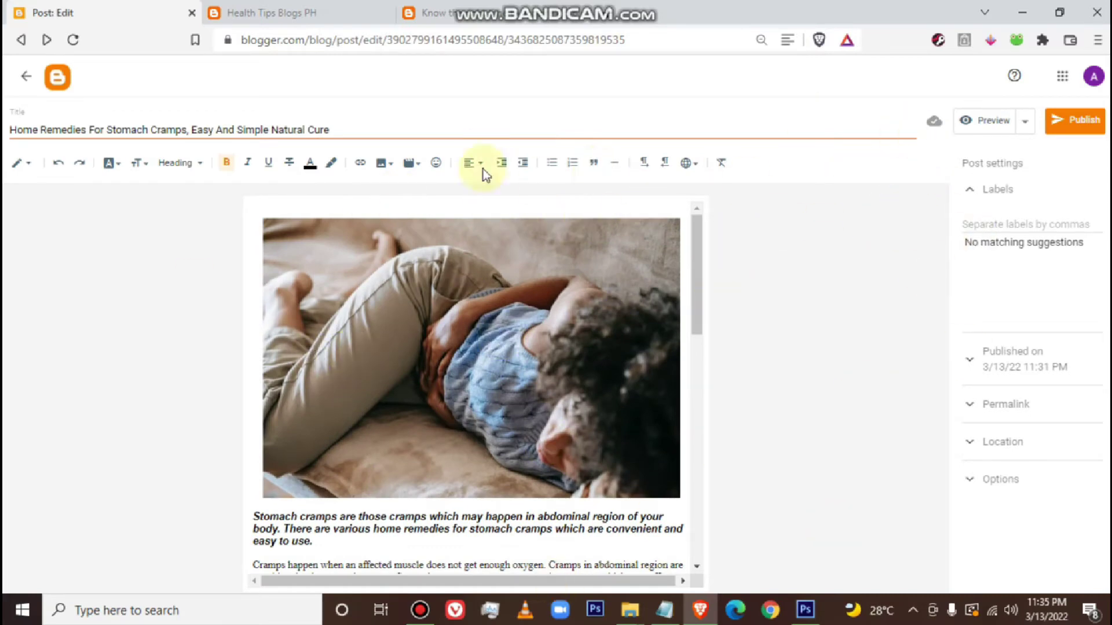
Preview the stomach cramps post and examine its title, photo, heading and numbered remedies in the blog template
click(992, 128)
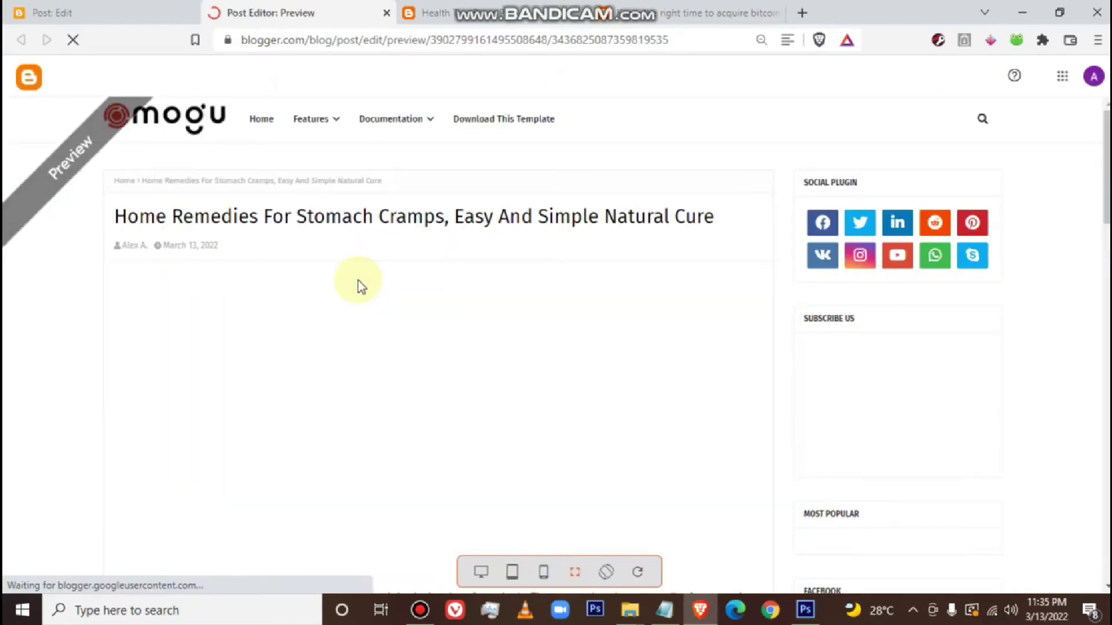
scroll(358, 280, down, 3)
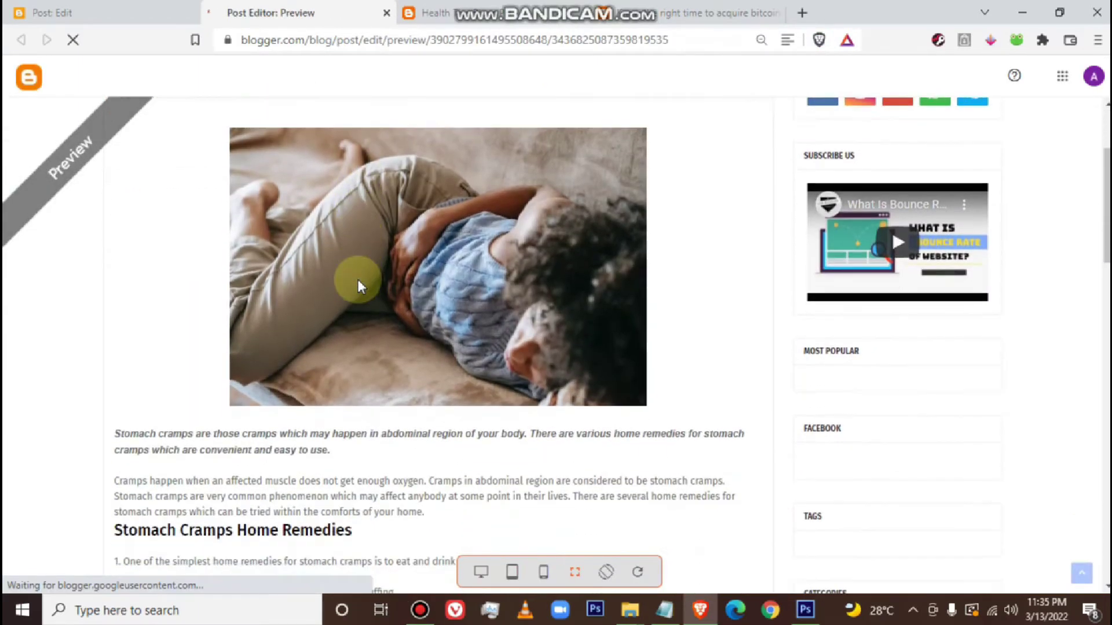
scroll(356, 280, down, 3)
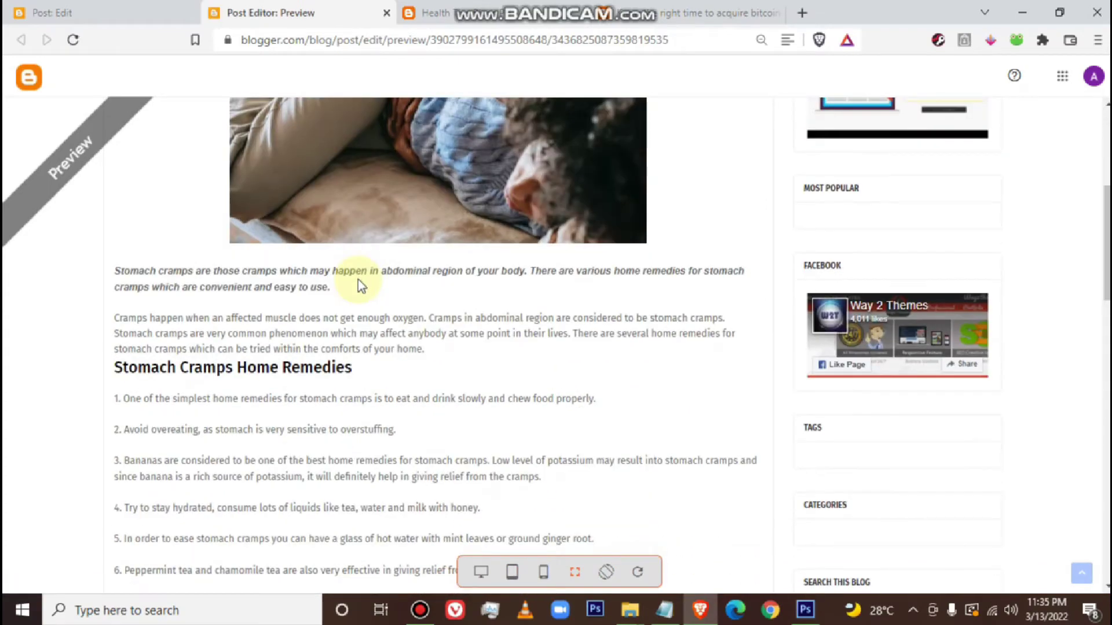
scroll(358, 280, up, 6)
scroll(358, 276, down, 4)
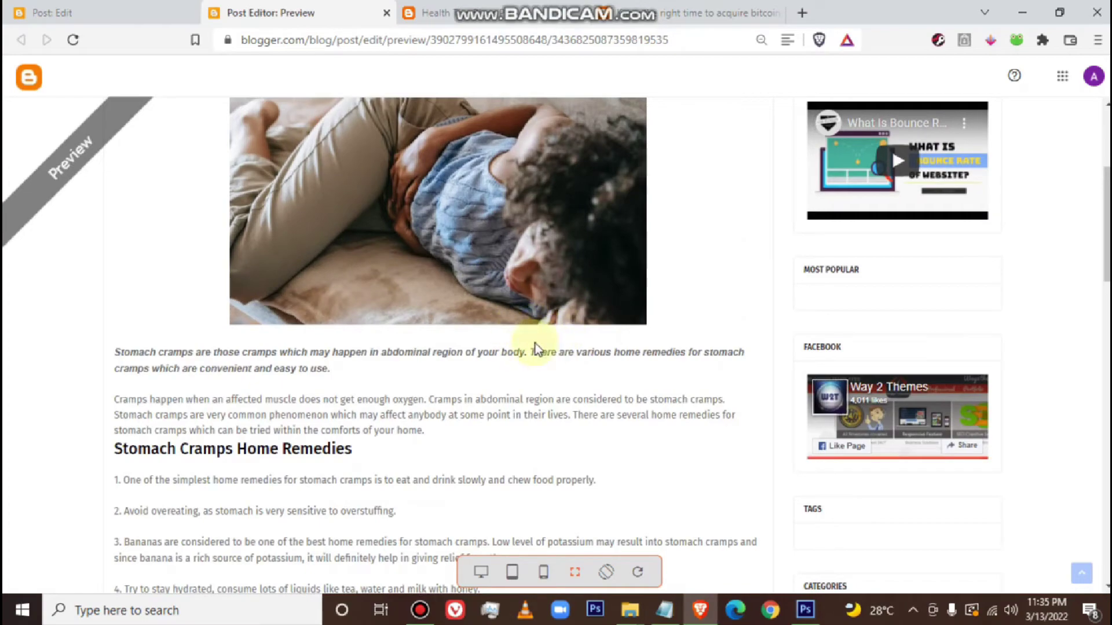
scroll(336, 382, down, 1)
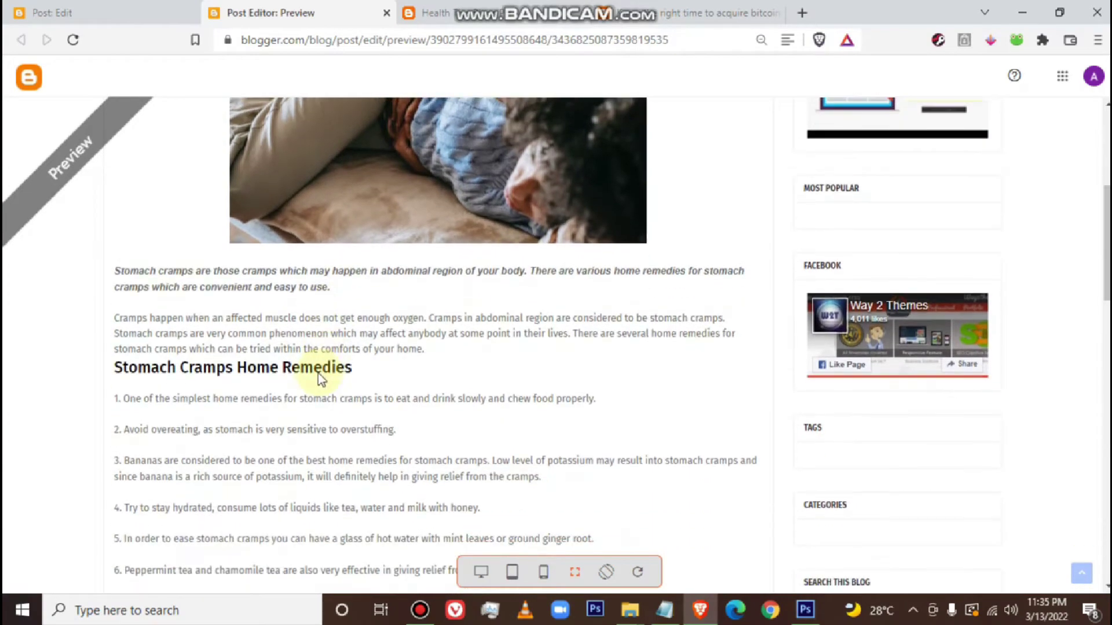
scroll(454, 374, down, 8)
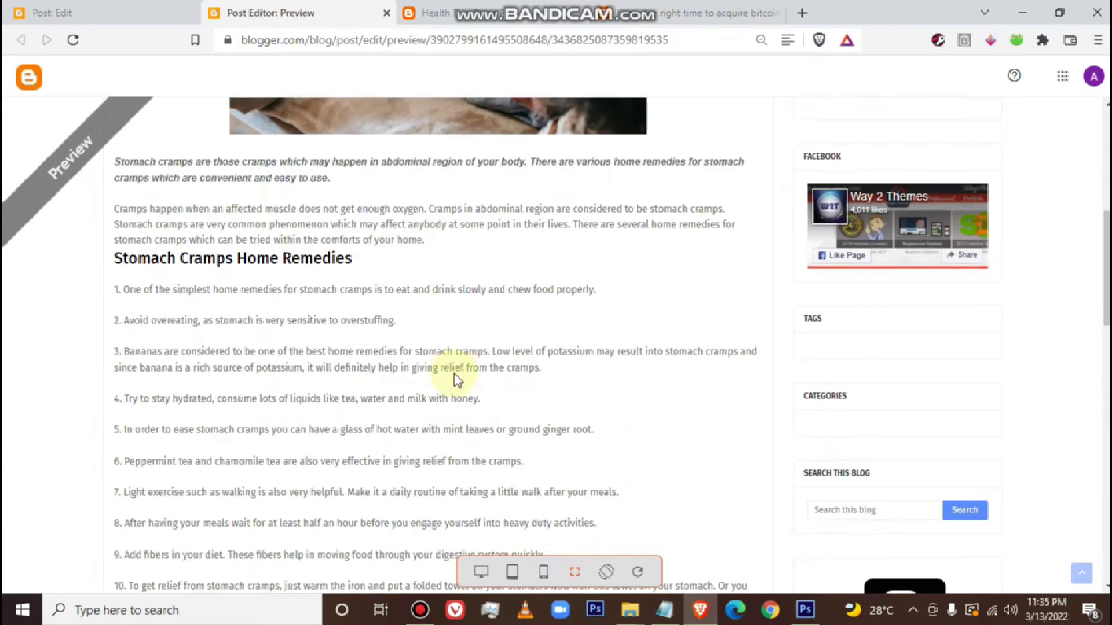
scroll(454, 374, down, 4)
scroll(454, 374, up, 16)
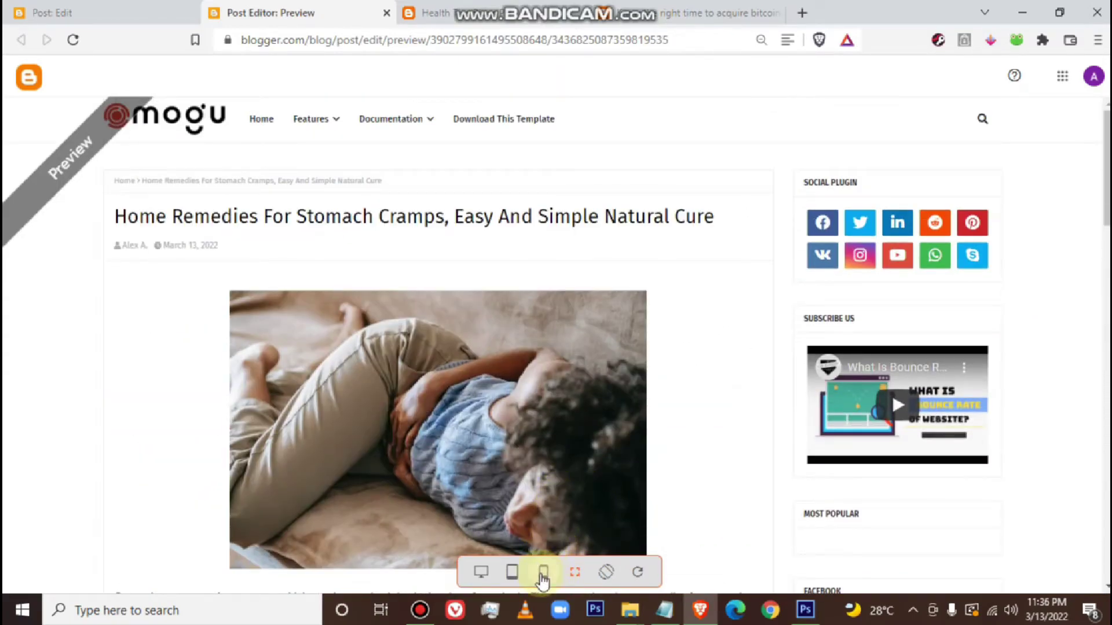
Check the post preview in the mobile, tablet and desktop layouts
click(543, 572)
mouse_move(687, 150)
mouse_down()
mouse_move(693, 265)
mouse_move(676, 429)
mouse_move(675, 142)
mouse_up()
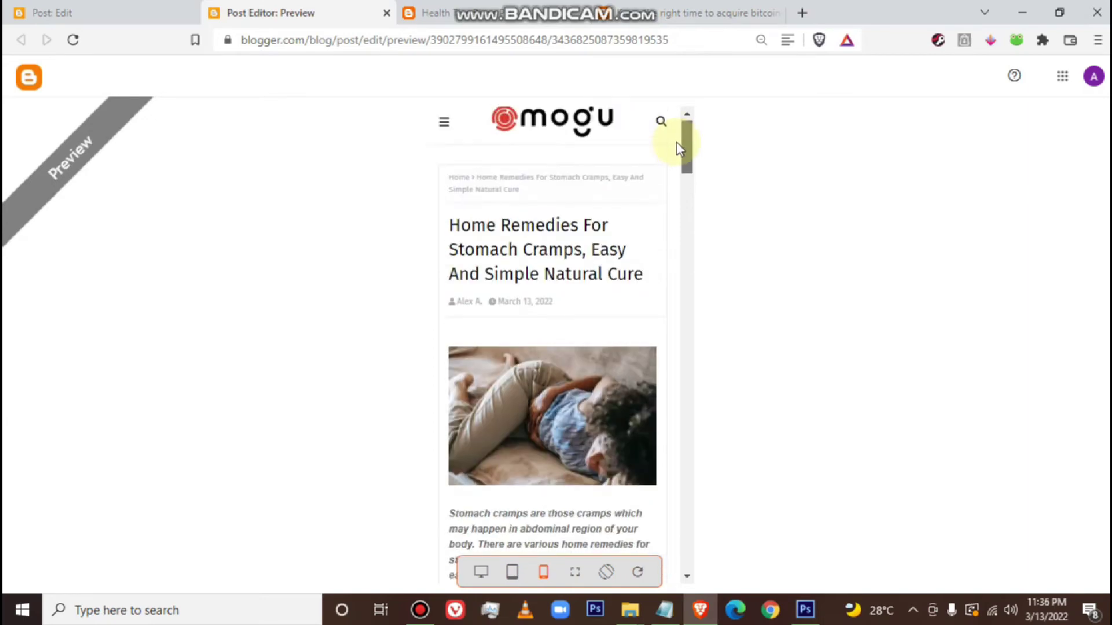
click(512, 573)
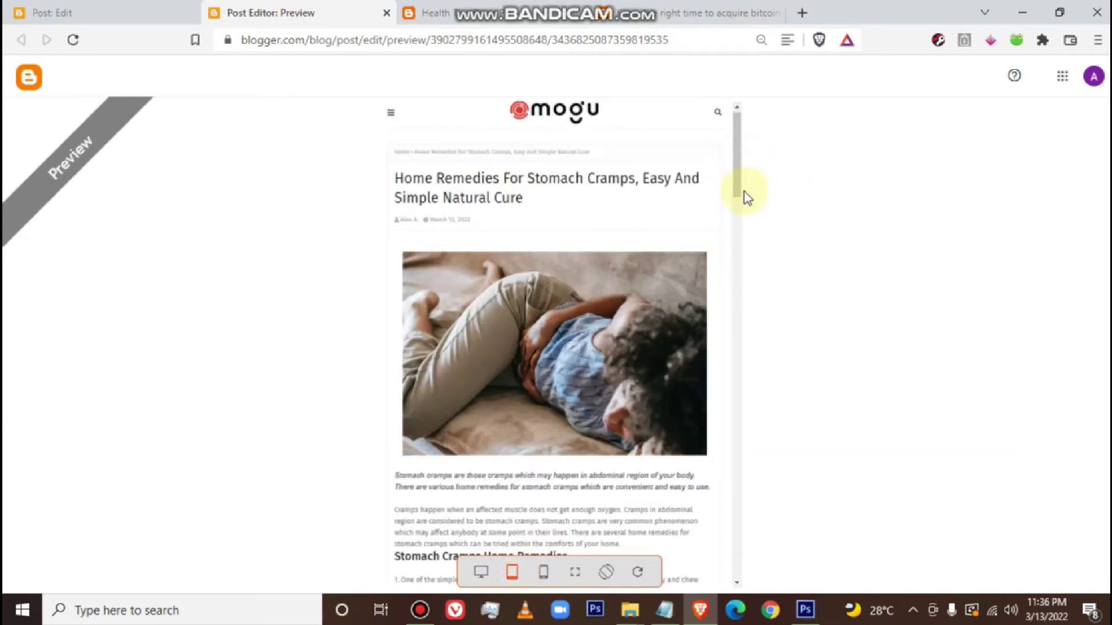
mouse_move(737, 173)
mouse_down()
mouse_move(732, 298)
mouse_move(736, 169)
mouse_up()
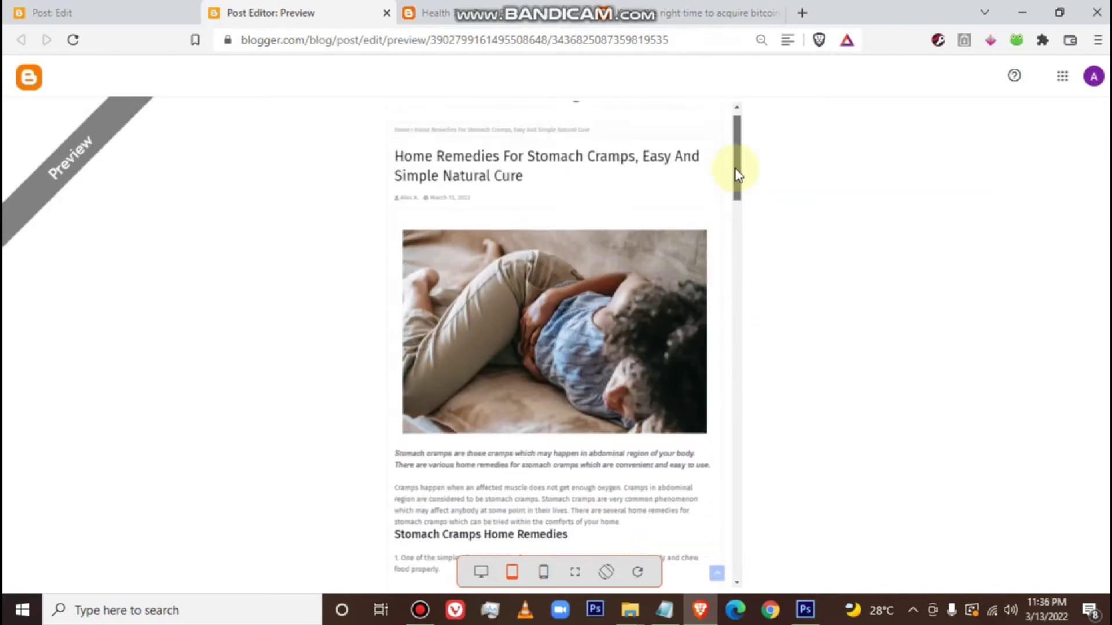
click(482, 572)
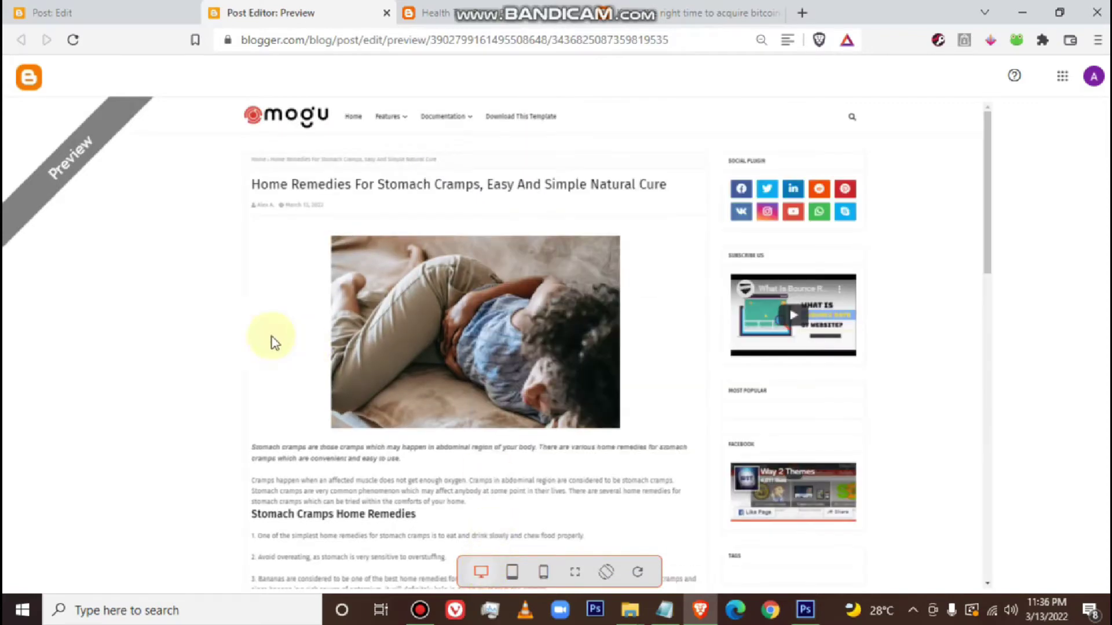
Return to the post editor and enter "Heatlh Tips" as the post's label
click(146, 12)
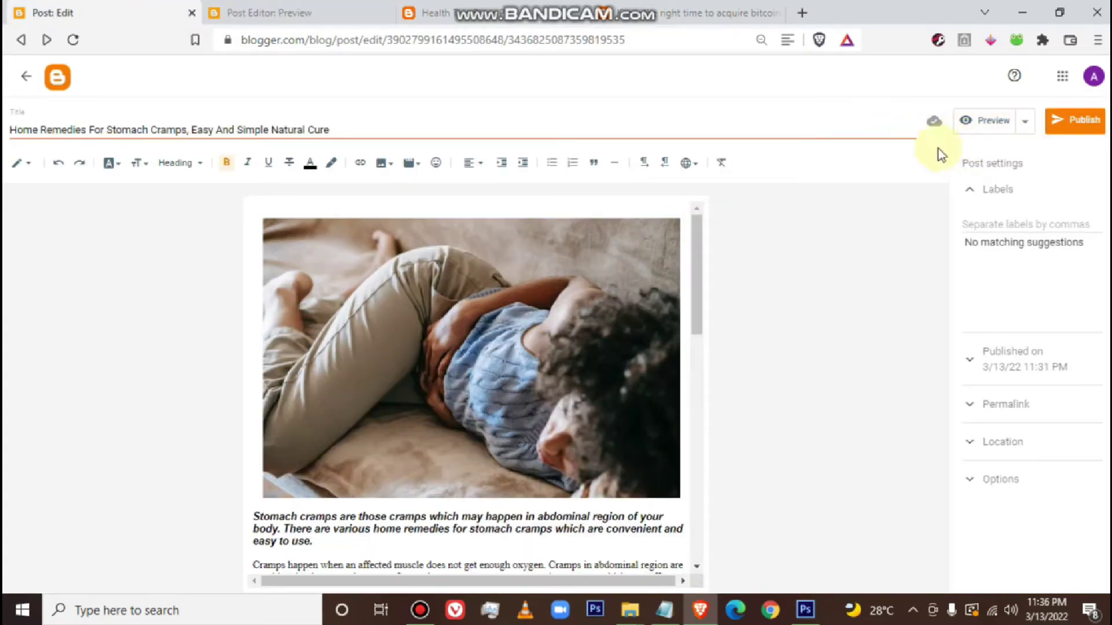
click(993, 221)
text(Heatlh Tips)
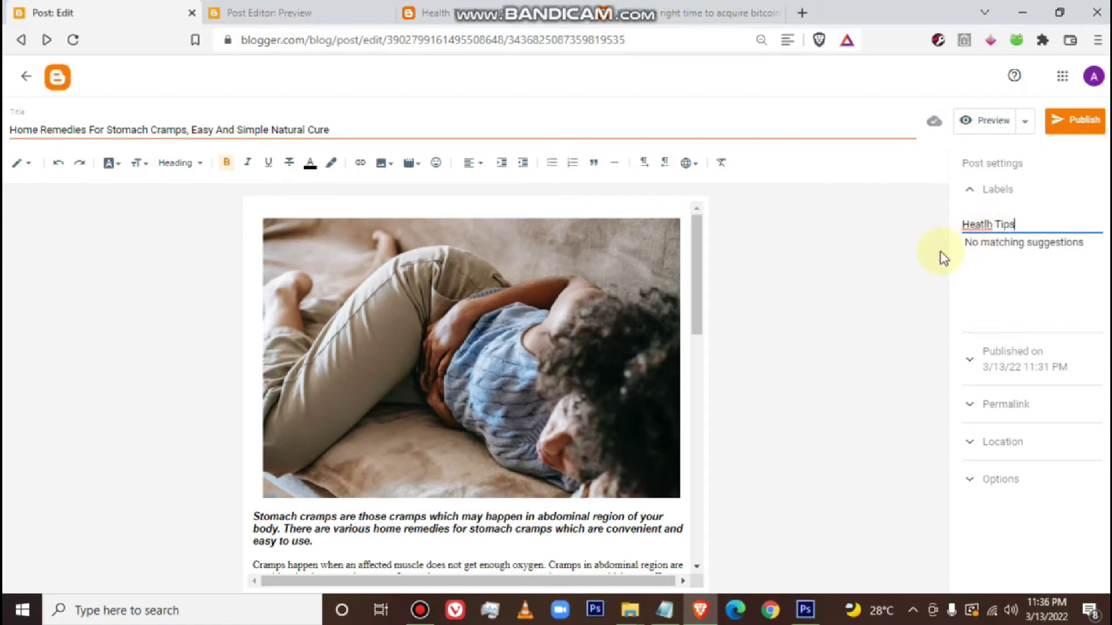
Add Health as a second label of the post after the existing one
text(, Health)
click(971, 192)
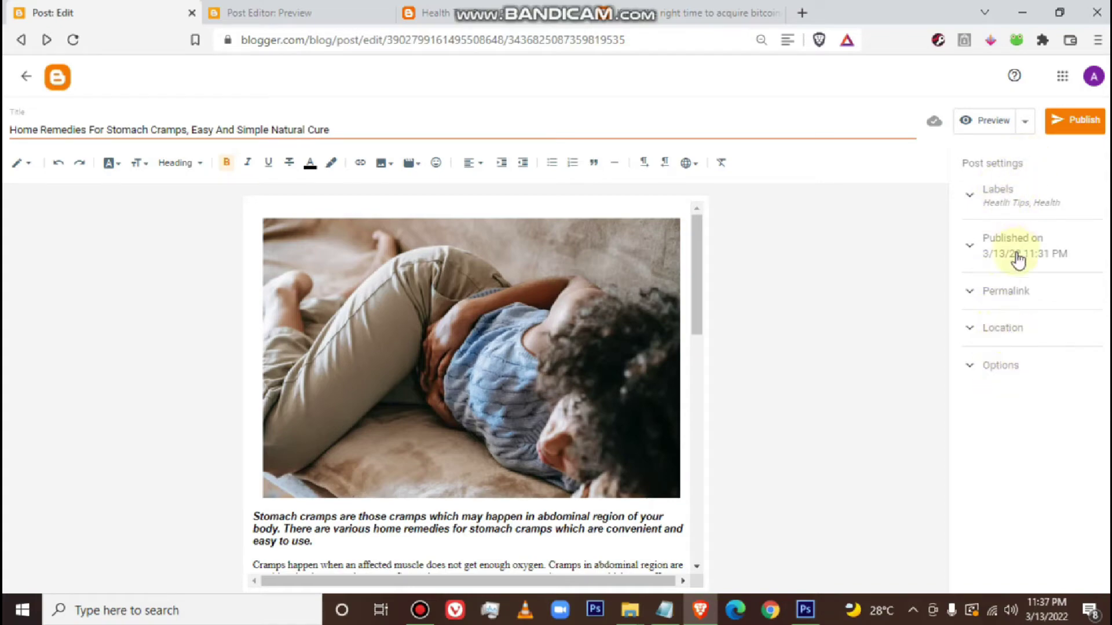
Examine the Tags and Categories lists in the sidebar of the Mogu demo's bitcoin post
click(745, 16)
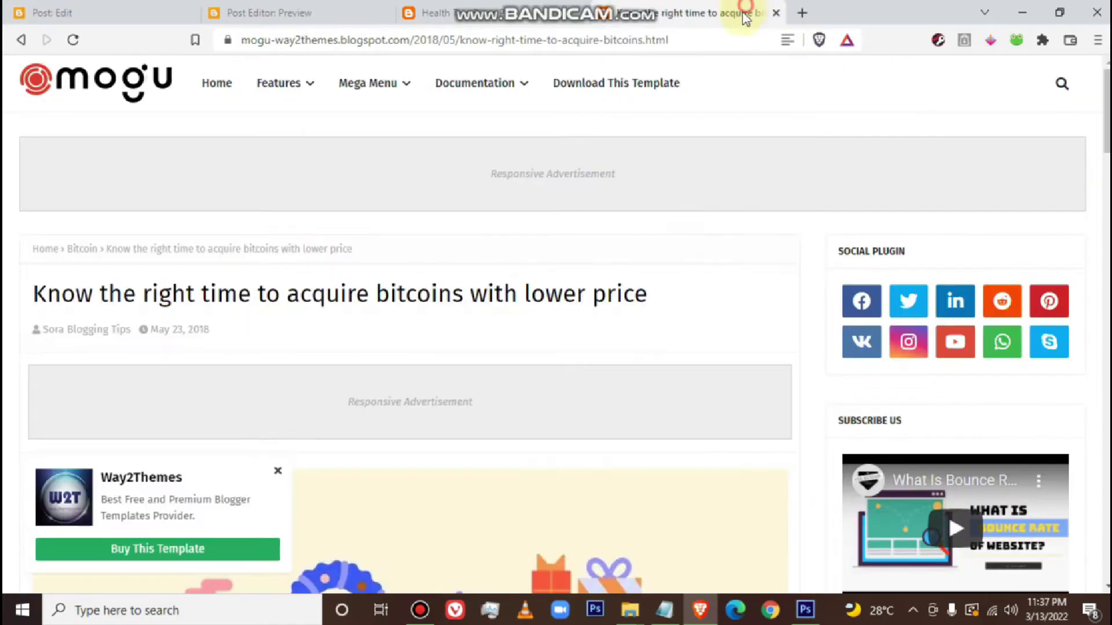
drag(1106, 110, 1097, 579)
click(276, 471)
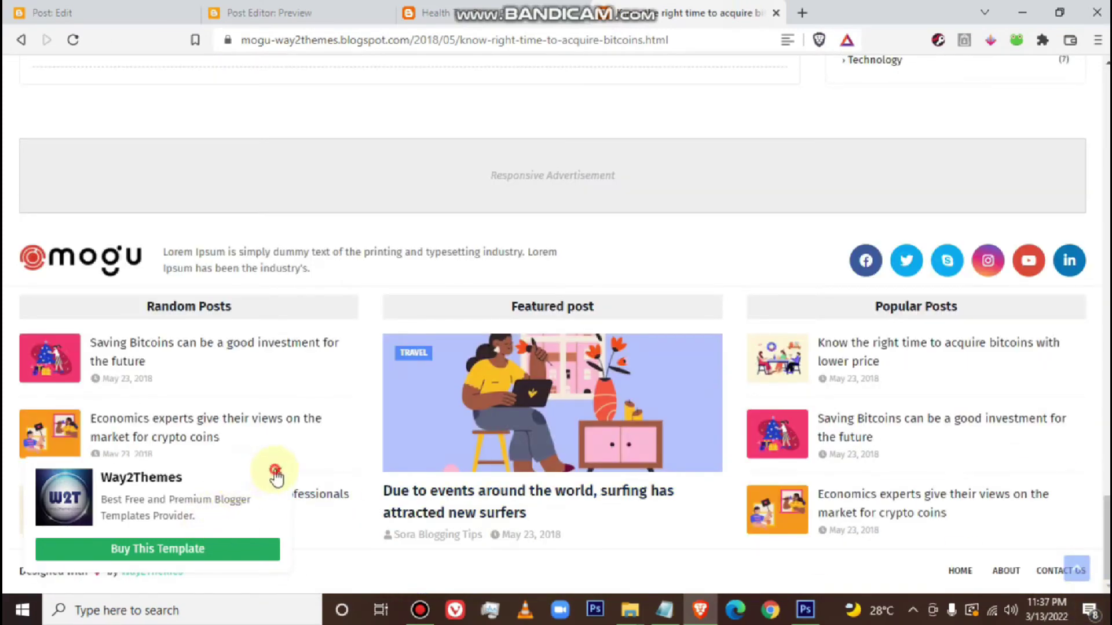
scroll(300, 451, up, 5)
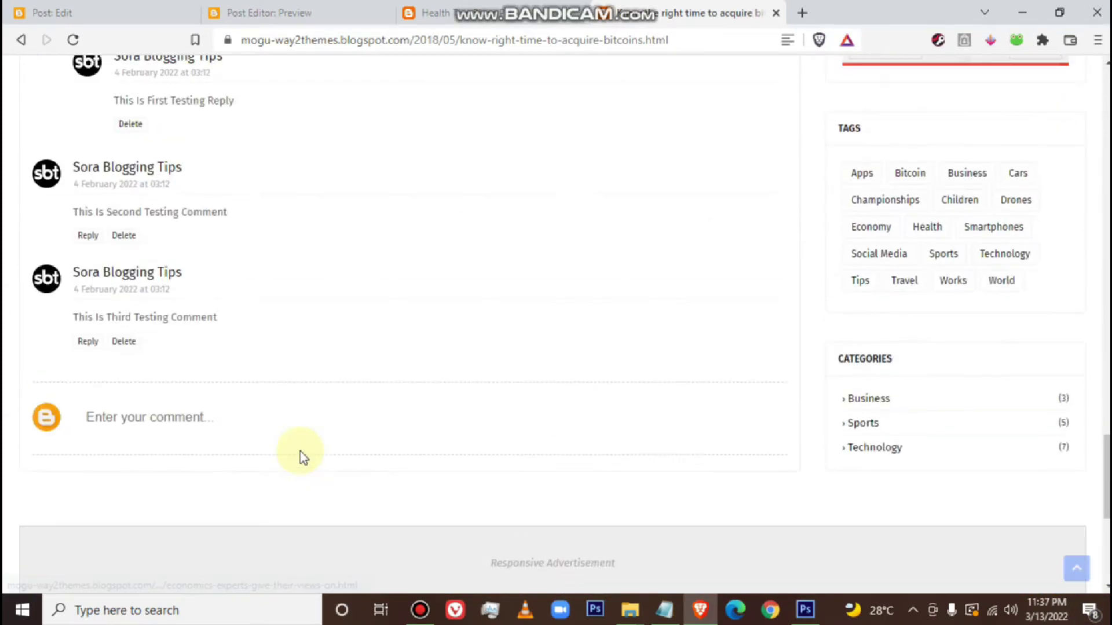
scroll(299, 452, up, 3)
scroll(845, 368, down, 2)
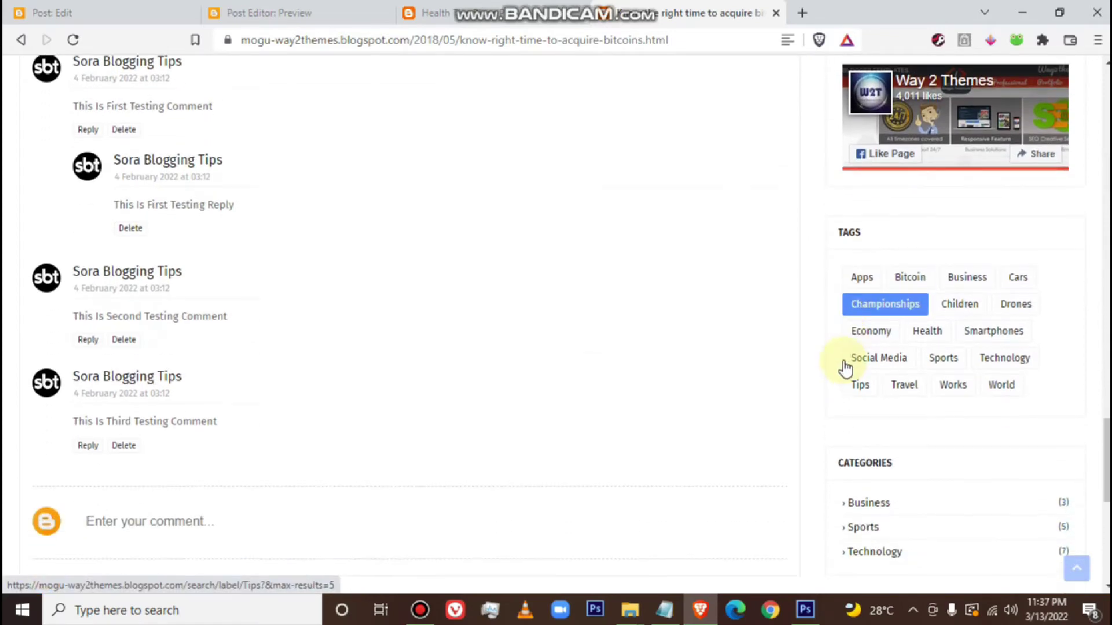
scroll(846, 458, down, 1)
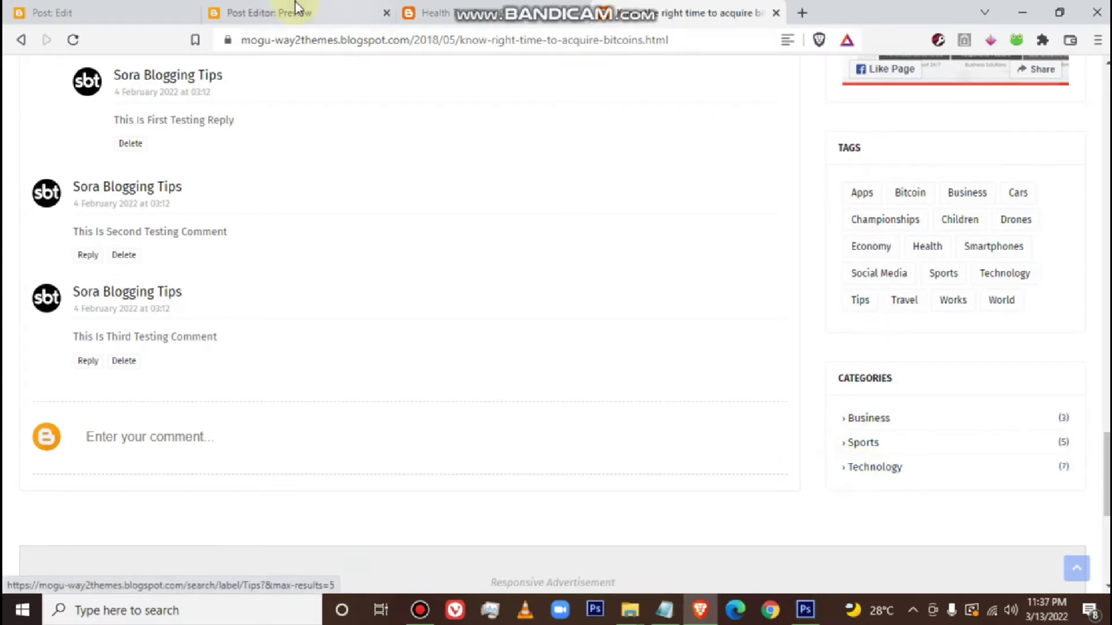
Return to the post editor and review the post's publishing date settings and automatic permalink
click(119, 11)
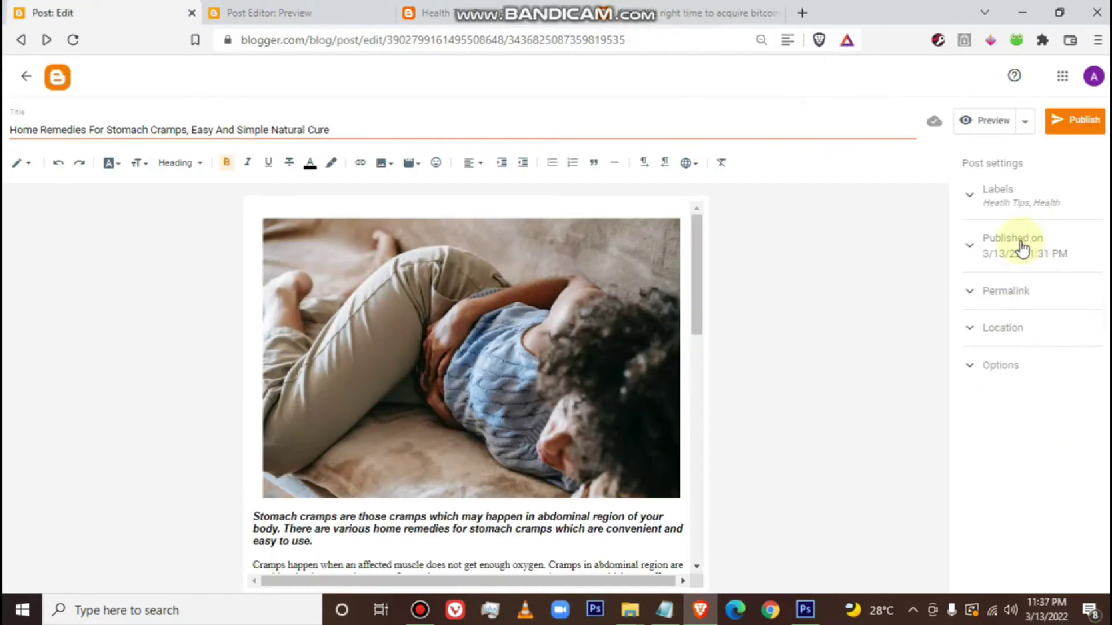
click(970, 250)
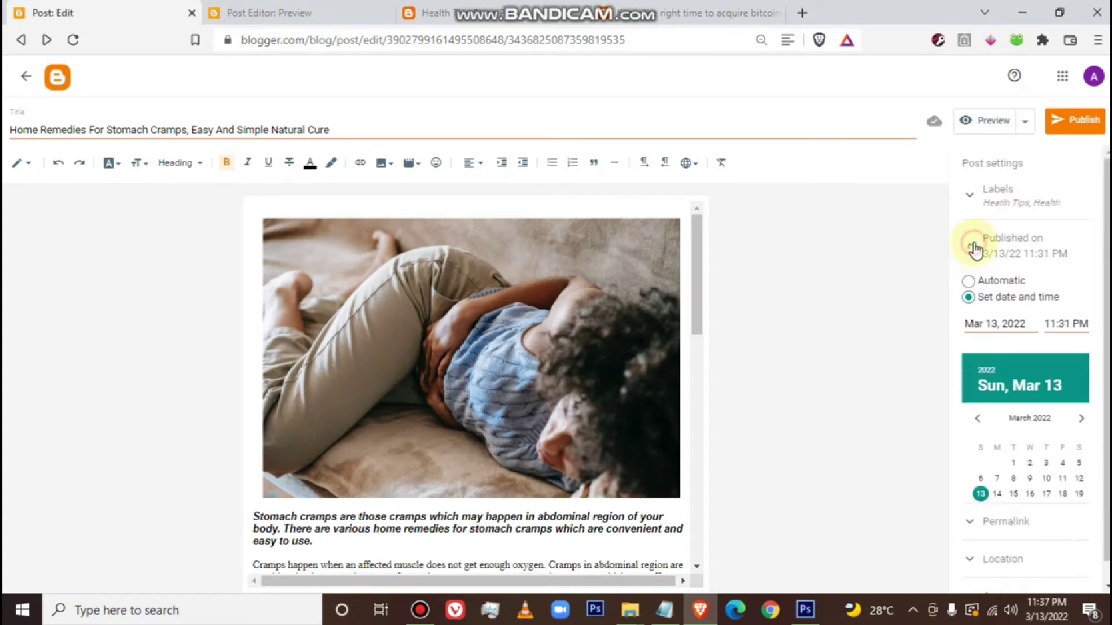
click(974, 250)
click(972, 294)
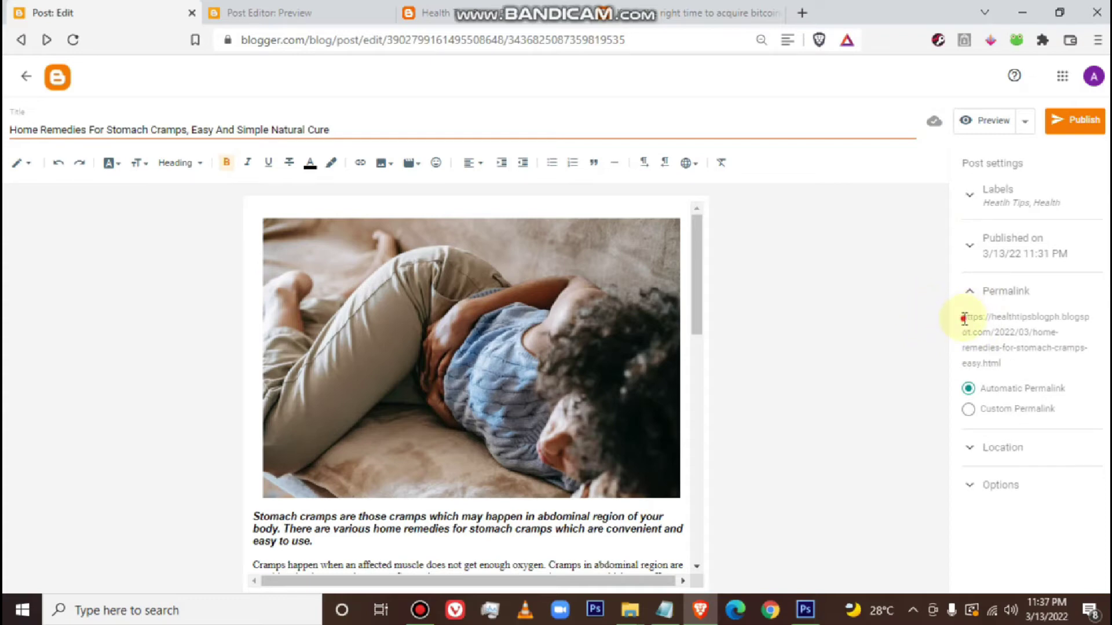
drag(964, 318, 1002, 364)
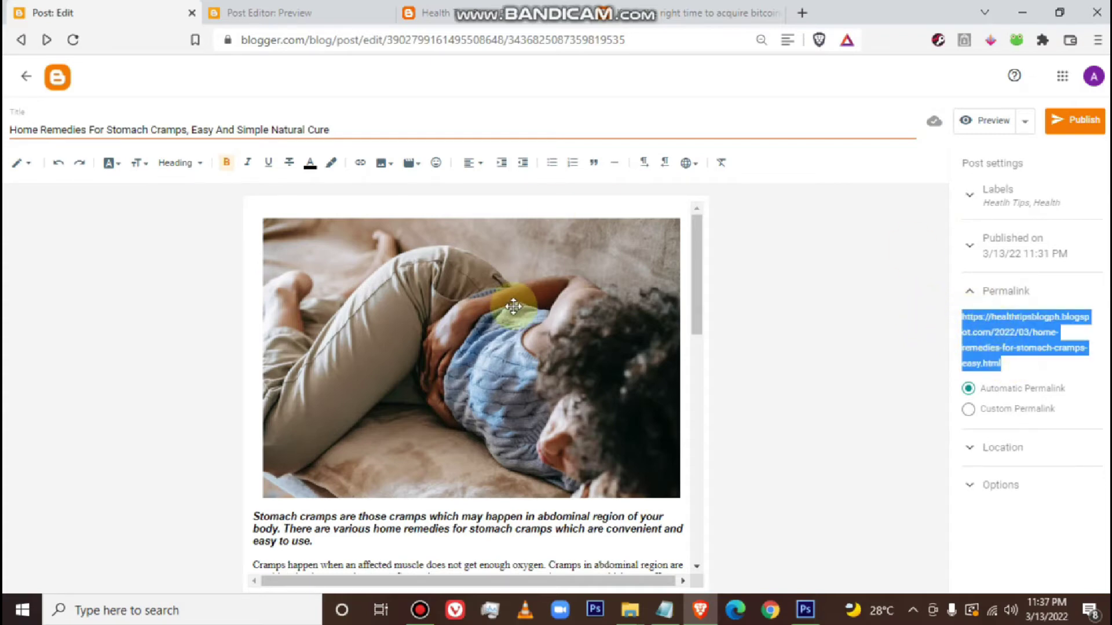
click(947, 327)
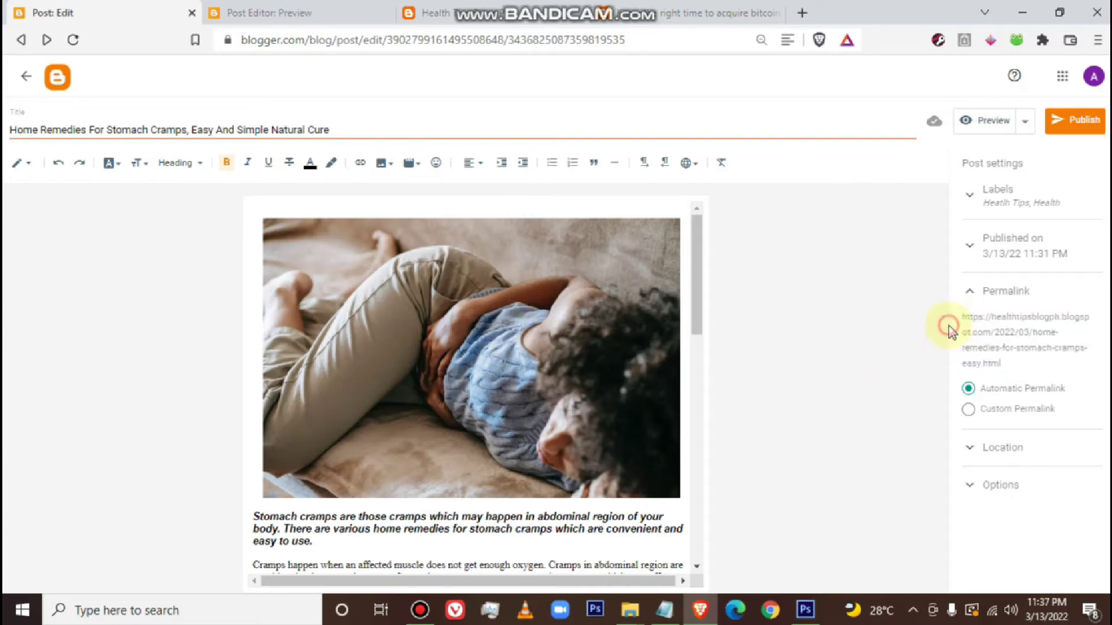
Switch to a custom permalink and fill it with "Home Remedies For Stomach Cramps" copied from the post title
click(969, 410)
click(975, 400)
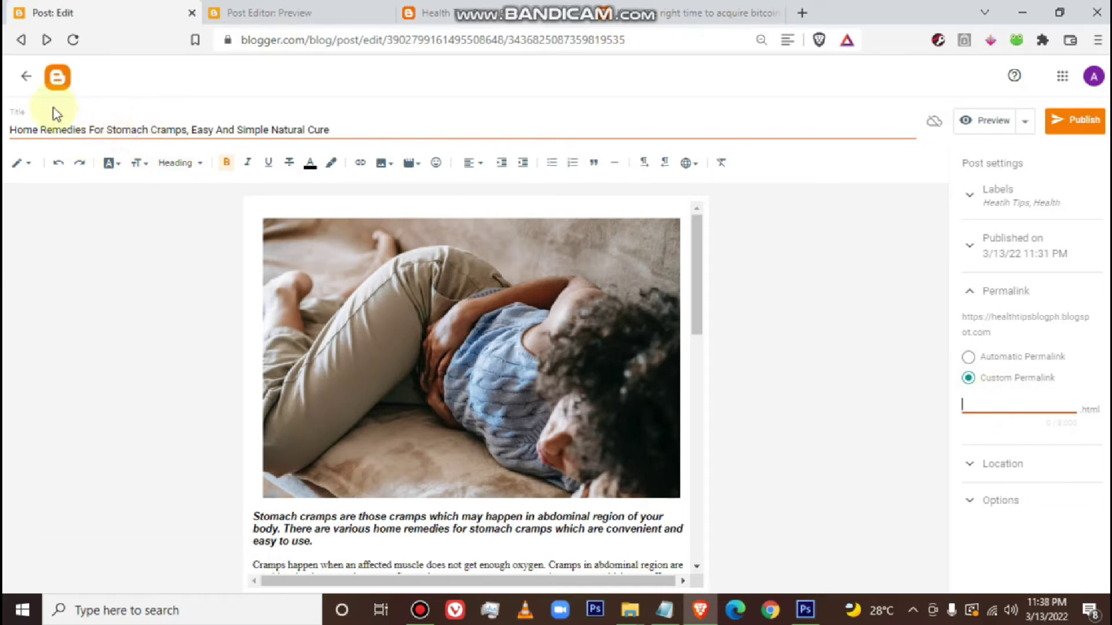
drag(10, 130, 175, 130)
key(ctrl+c)
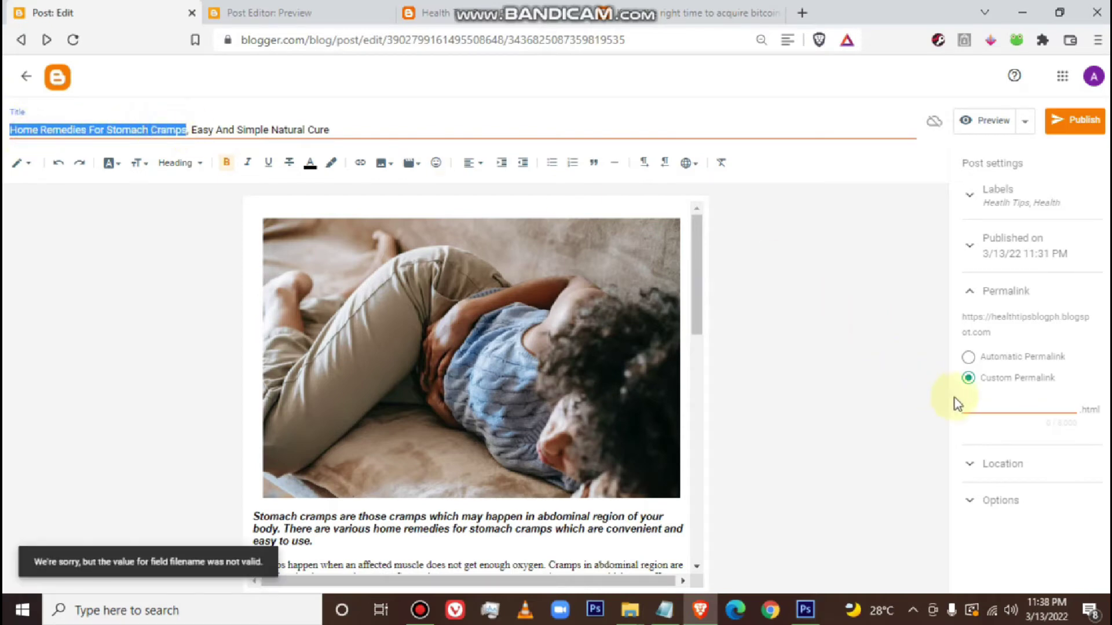
click(969, 413)
key(ctrl+v)
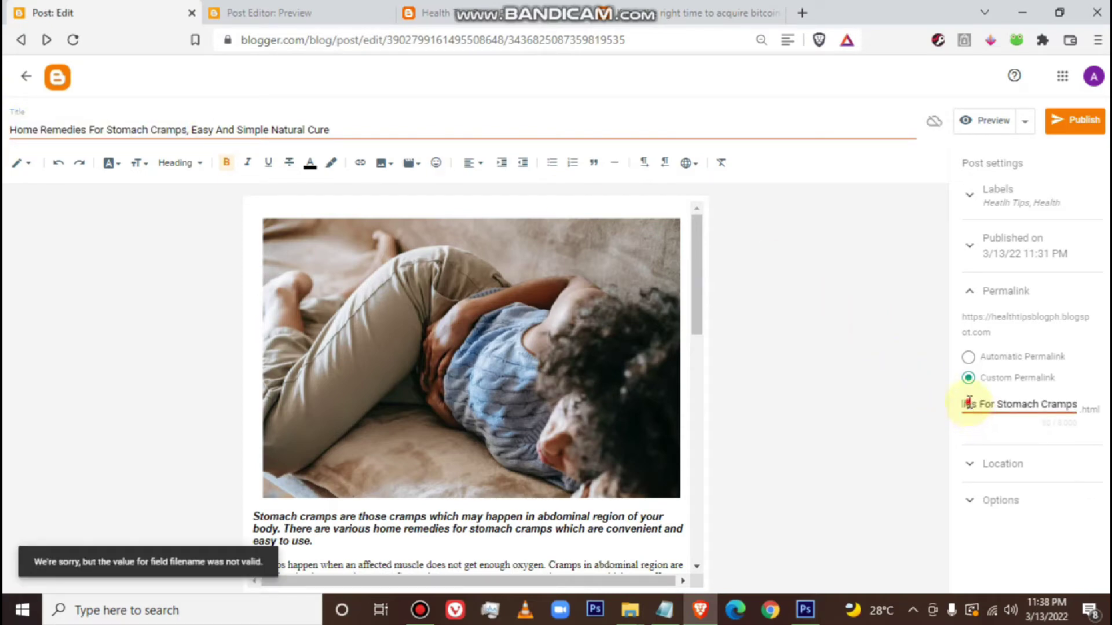
Edit the custom permalink to home-Remedies-For-Stomach-Cramps, using hyphens instead of spaces, and check the full address
key(Left)
key(Left)
key(Left)
key(Left)
key(Left)
key(Left)
key(Left)
key(Left)
key(Left)
key(Left)
key(Left)
key(Left)
key(Left)
key(Left)
key(Left)
key(Left)
key(Left)
key(Left)
key(Left)
key(Left)
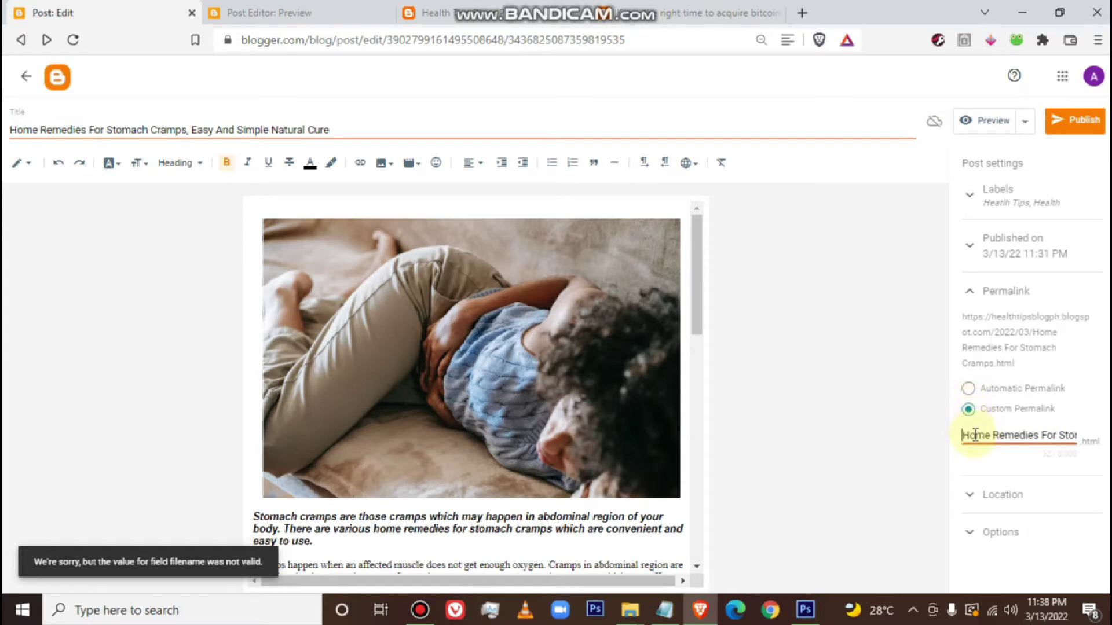
click(973, 435)
key(BackSpace)
text(h)
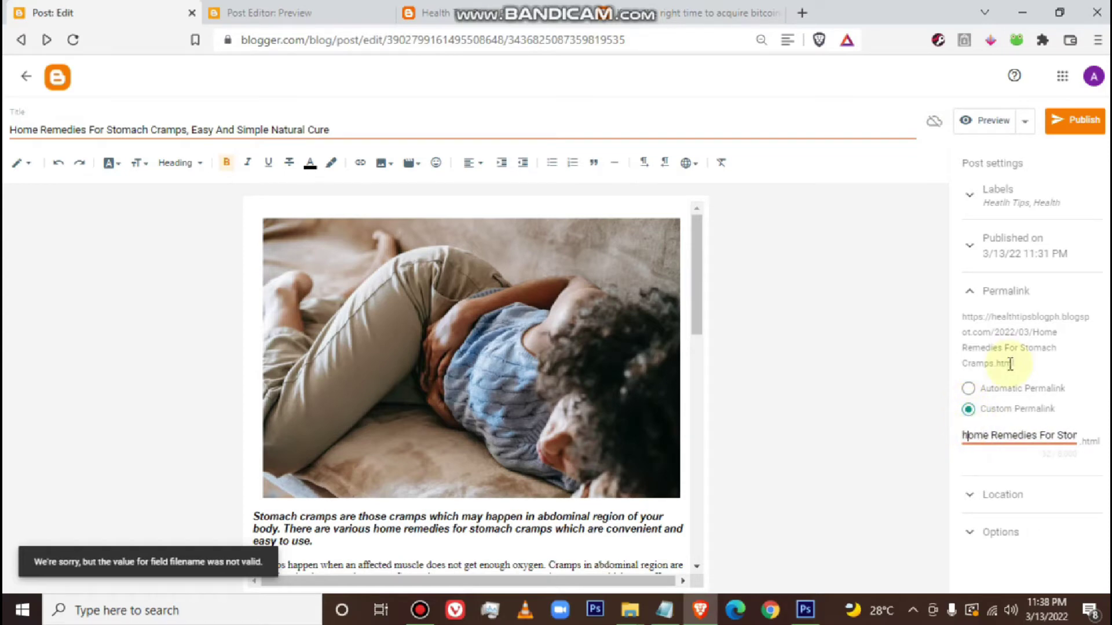
key(BackSpace)
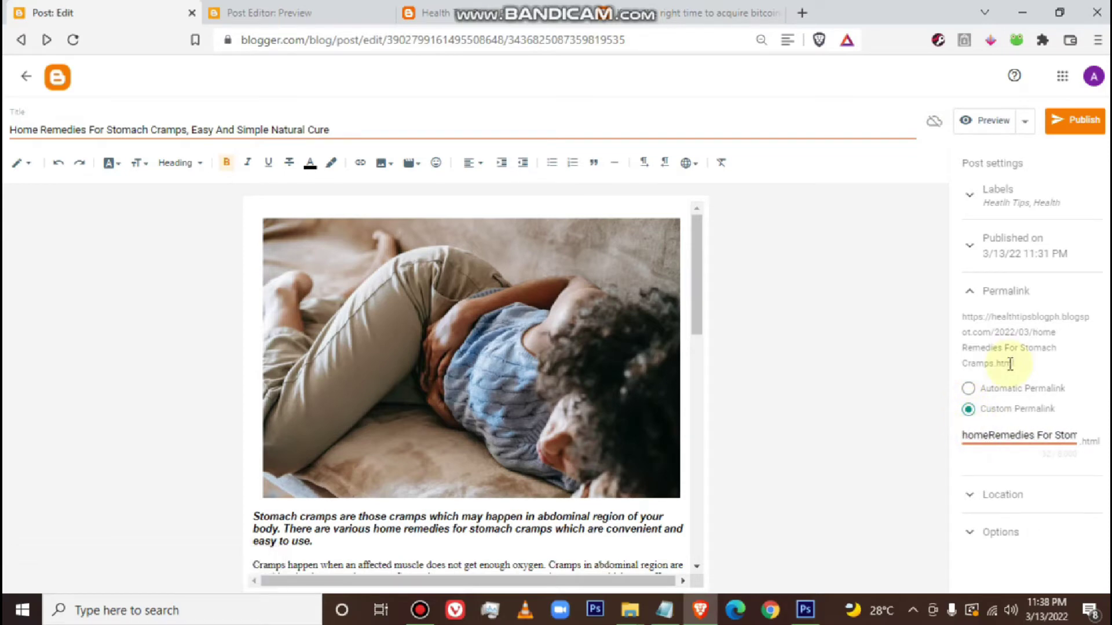
text(-)
key(Right)
key(Right)
key(Right)
key(Right)
key(Right)
key(Right)
key(Right)
key(Right)
key(Right)
key(Right)
key(Right)
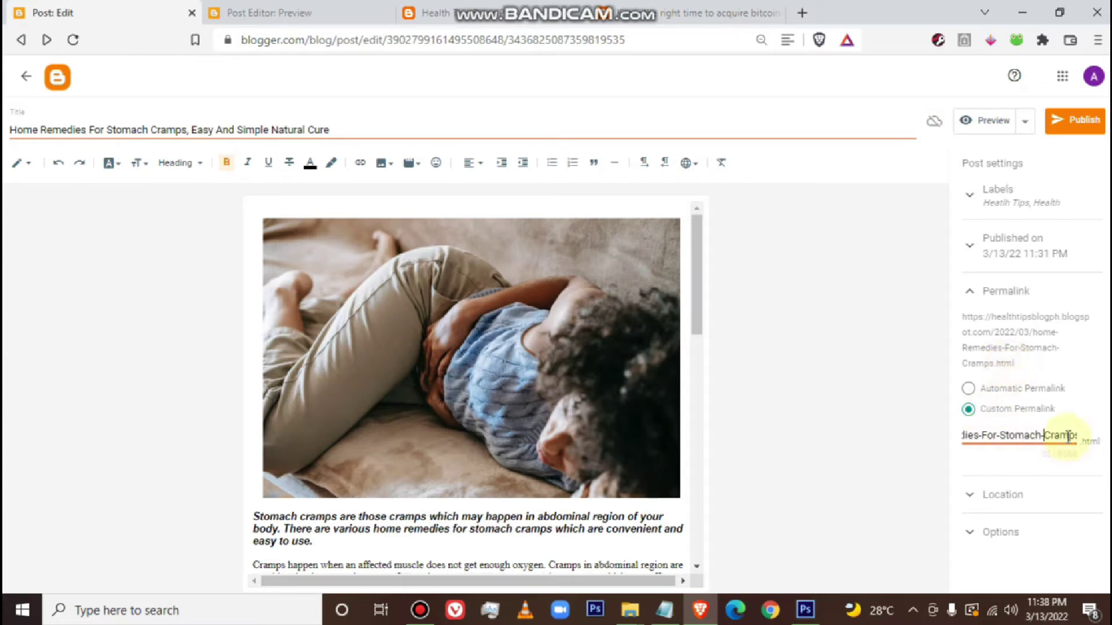
key(Home)
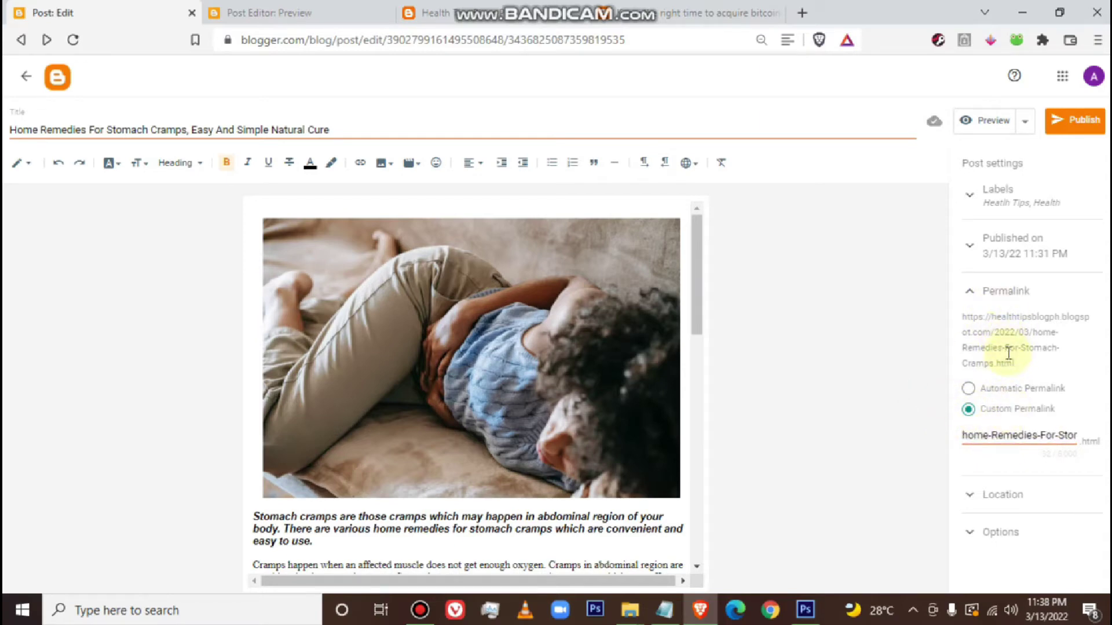
drag(1023, 360, 964, 317)
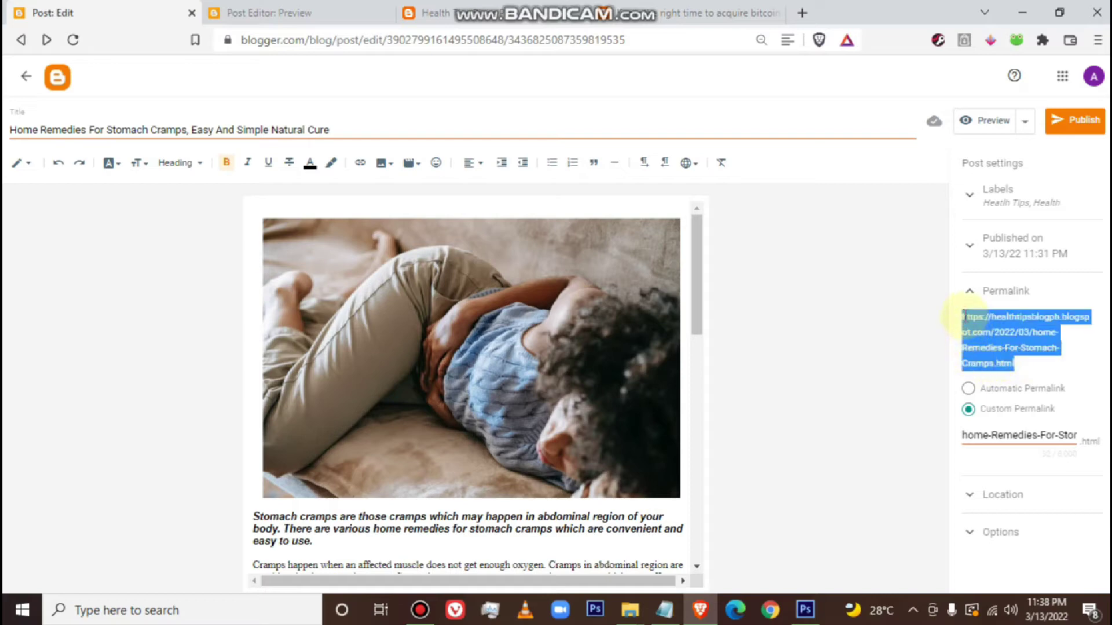
click(952, 347)
click(970, 291)
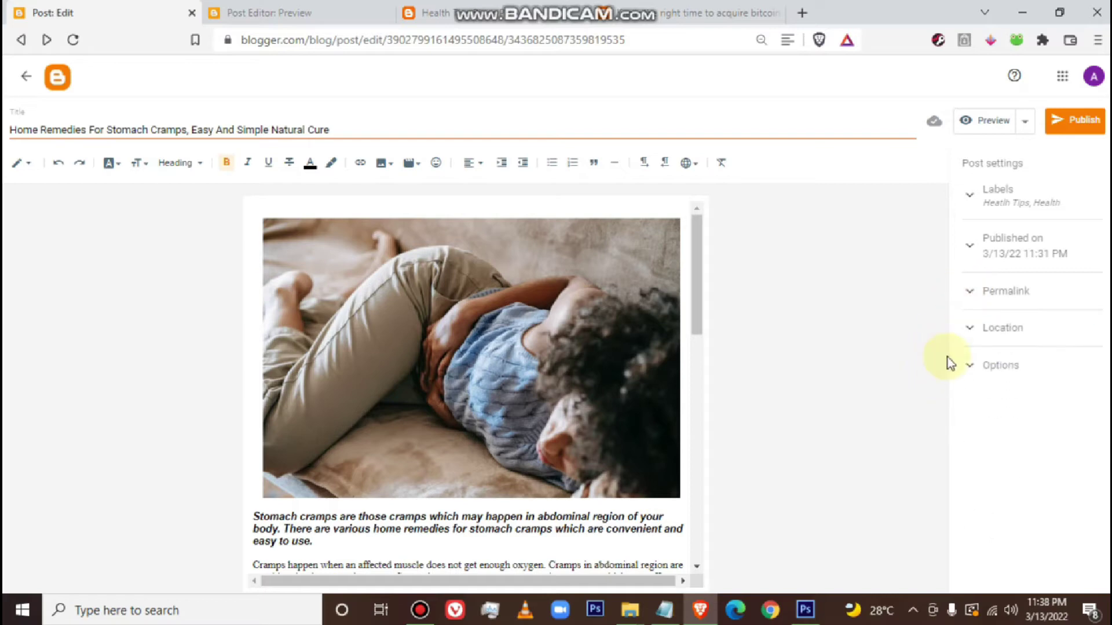
Set the post's location to Philippines
click(965, 328)
click(993, 362)
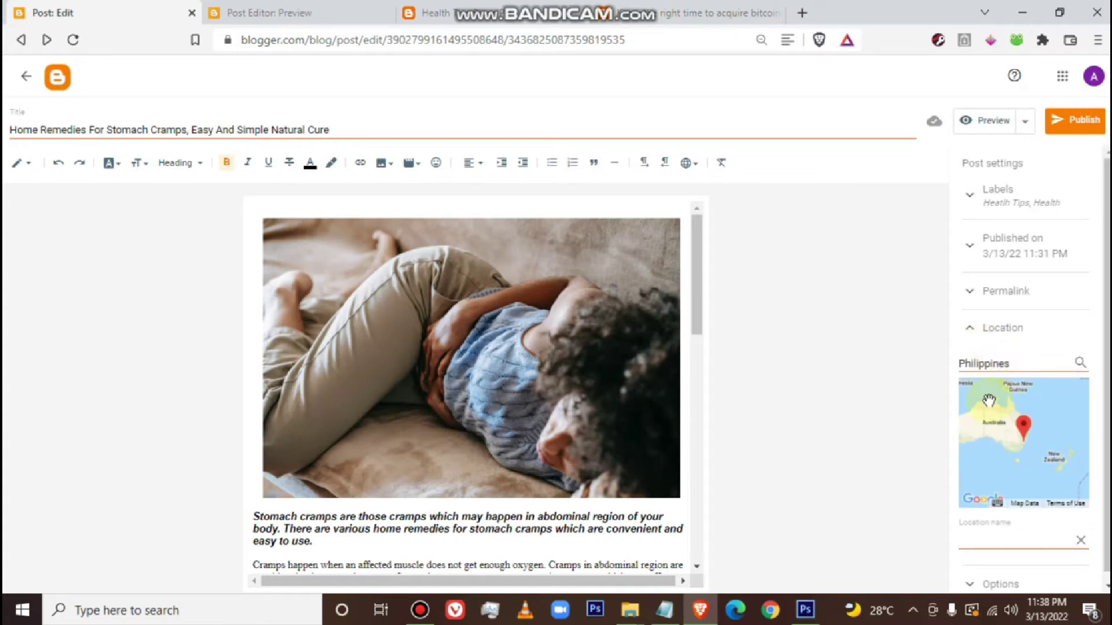
key(Return)
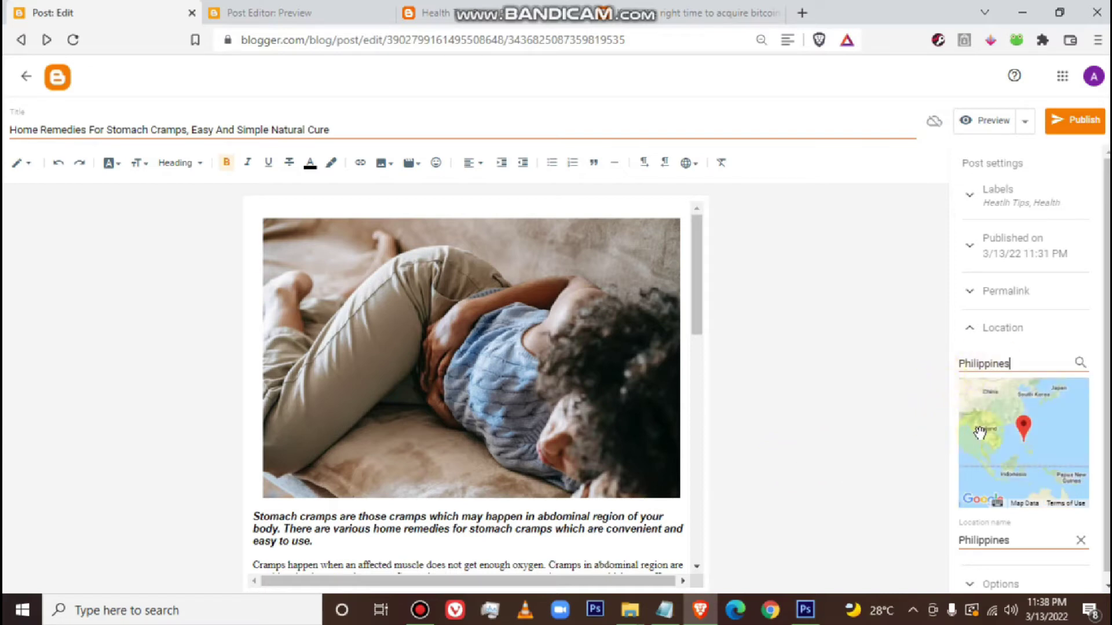
Replace the post's location with USA and close the location settings
drag(1021, 364, 929, 364)
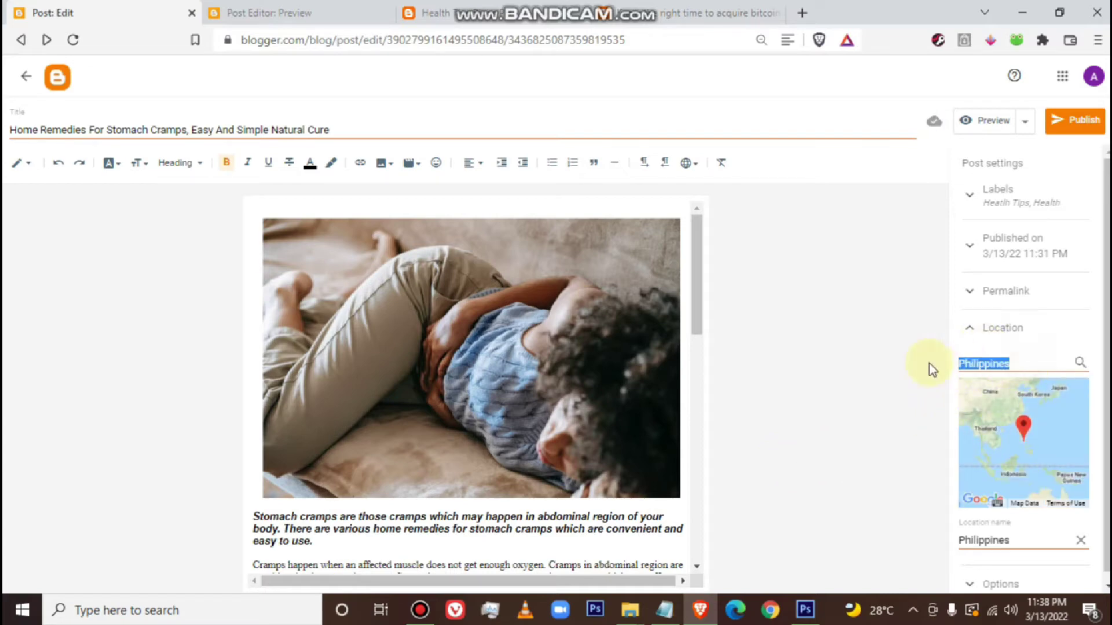
text(Usa)
key(BackSpace)
key(BackSpace)
text(SA.)
key(Return)
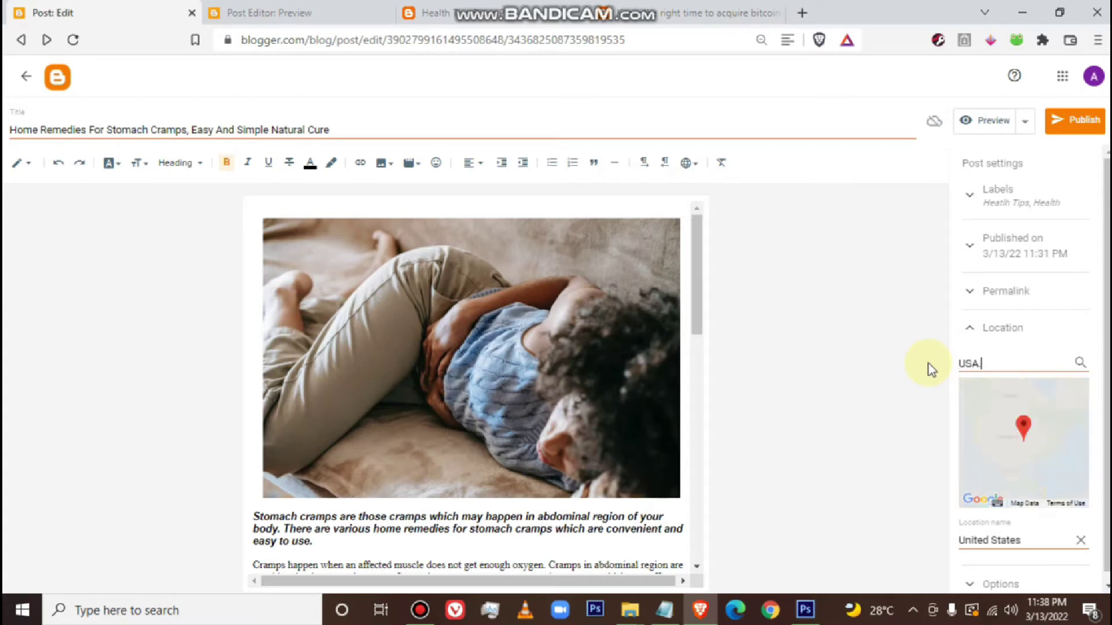
click(997, 365)
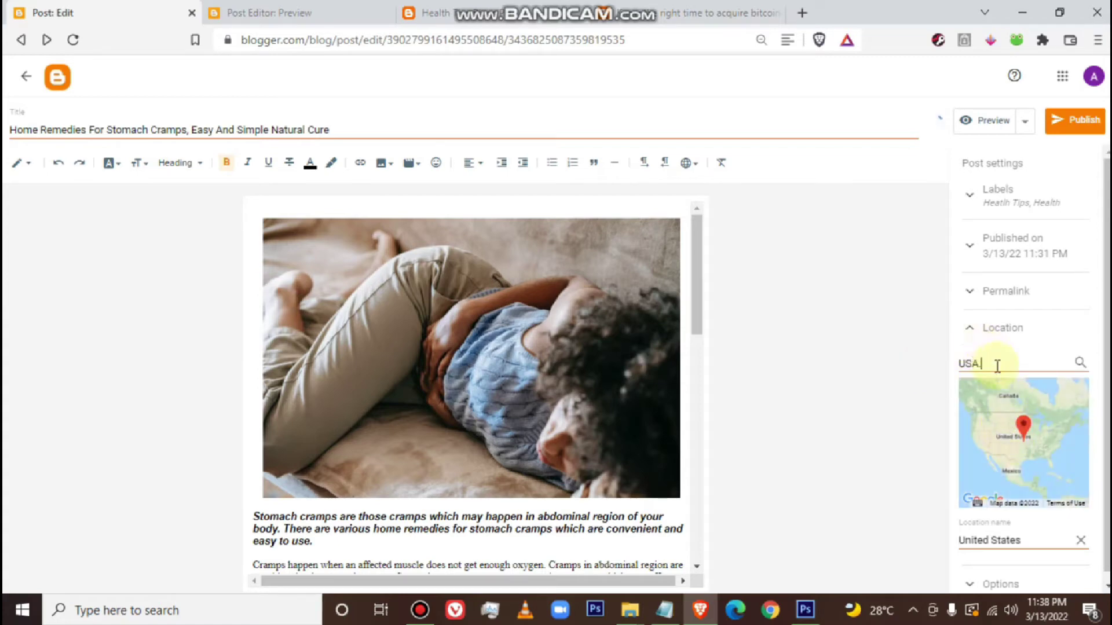
key(BackSpace)
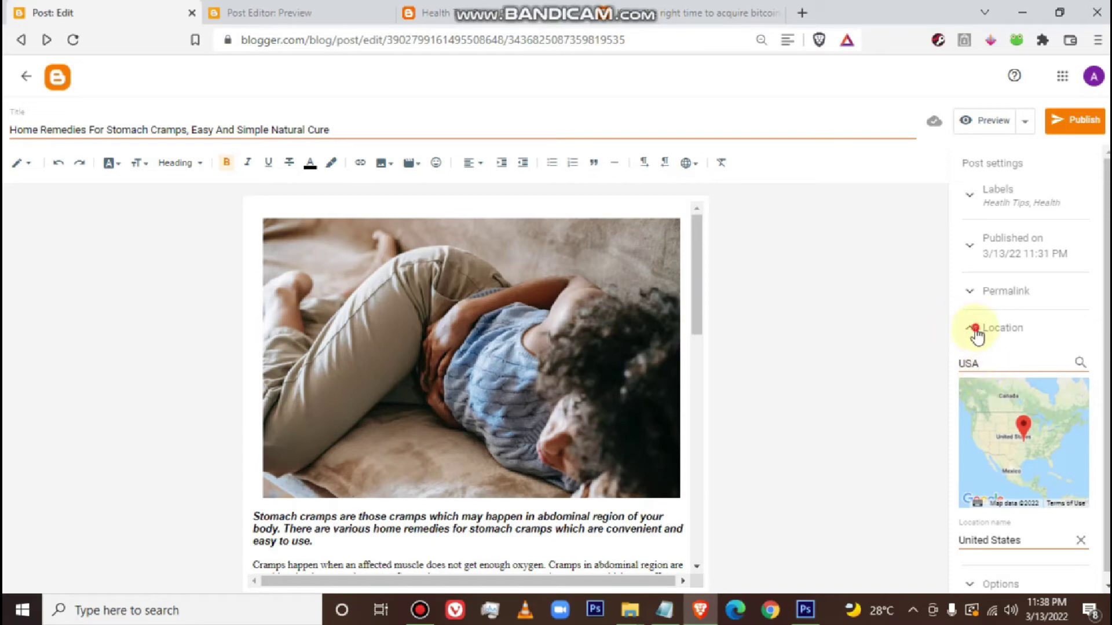
click(976, 331)
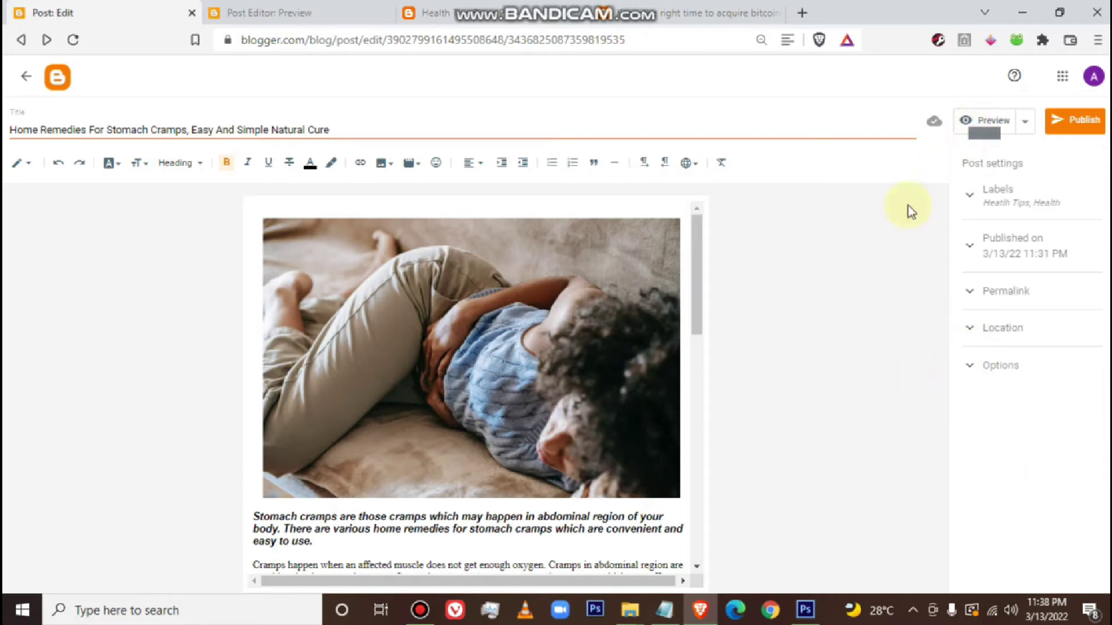
Look through the numbered remedies to the end and publish the stomach cramps post to the blog
mouse_move(703, 287)
mouse_down()
mouse_move(702, 546)
mouse_move(707, 298)
mouse_up()
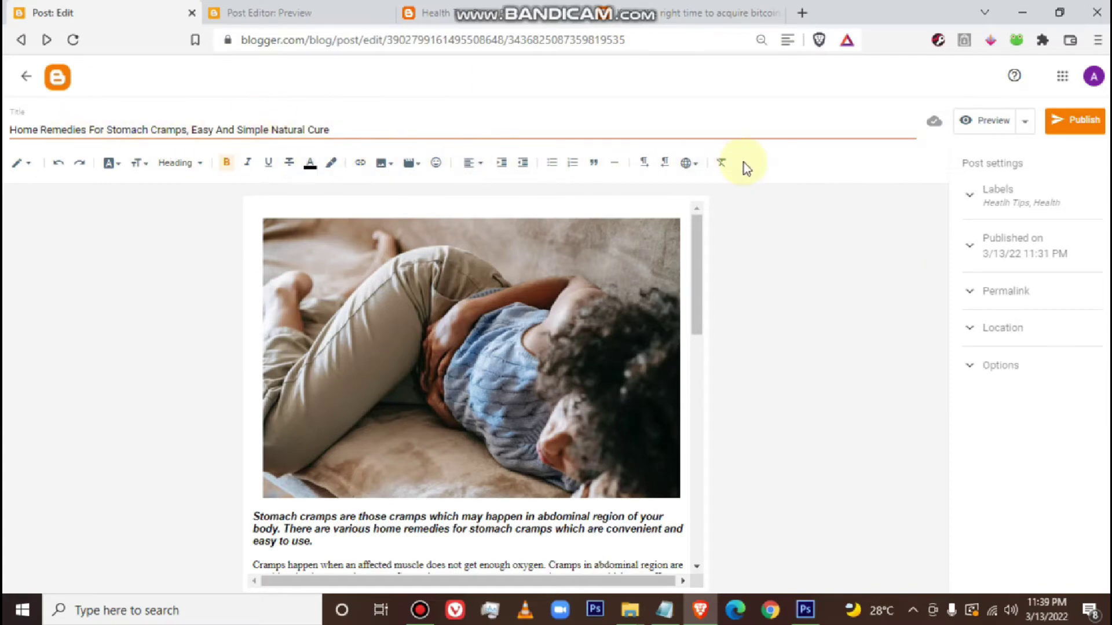
drag(696, 235, 703, 410)
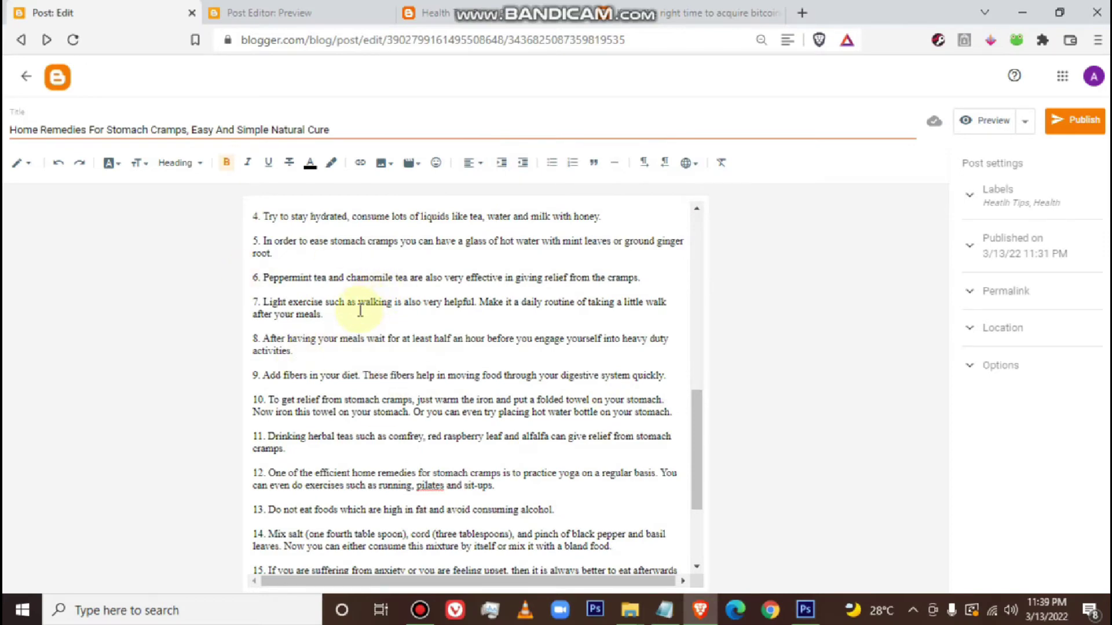
scroll(362, 313, down, 3)
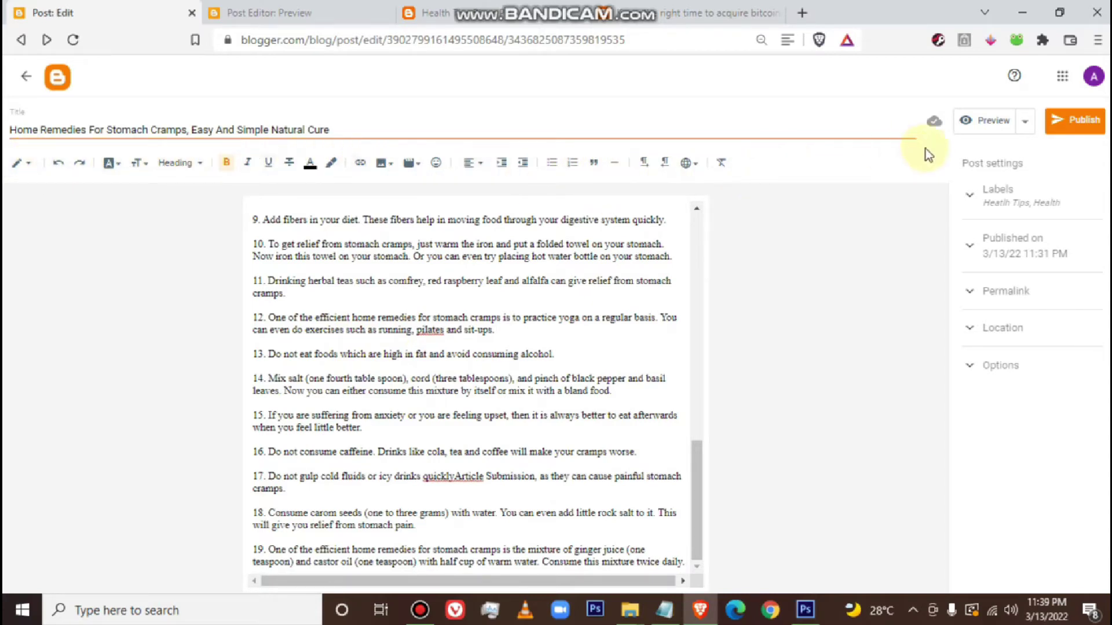
click(1077, 128)
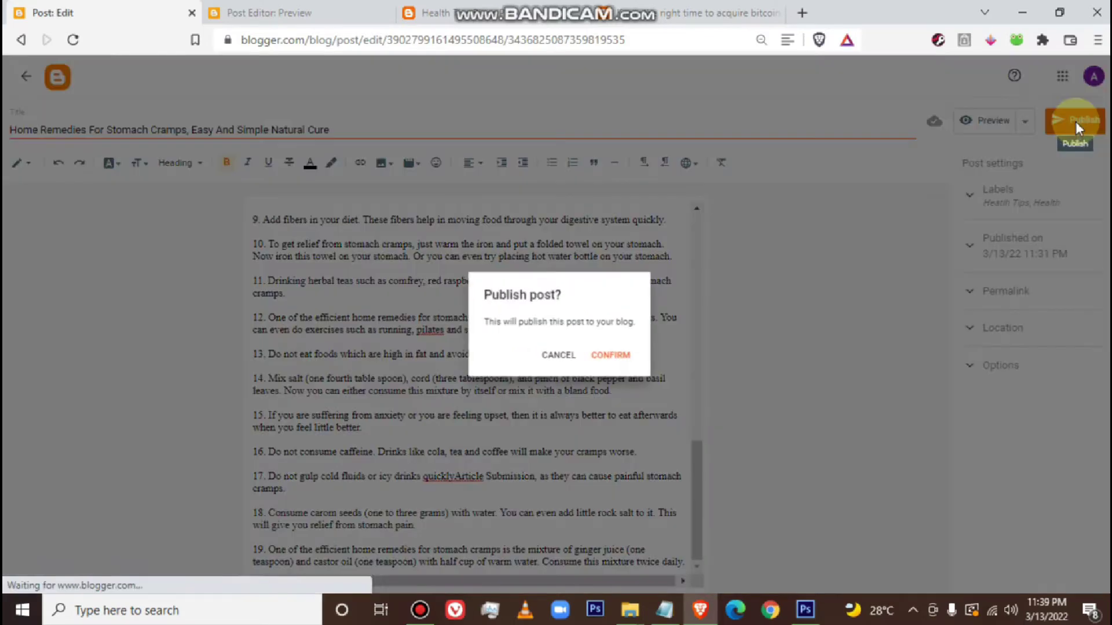
click(615, 357)
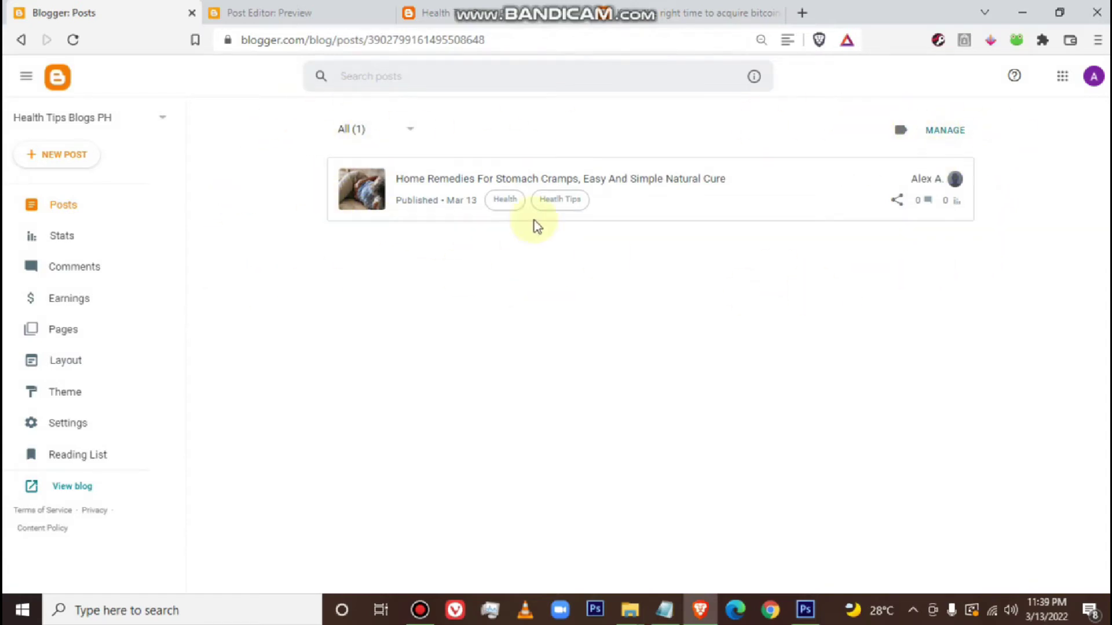
Open the published stomach cramps post on the live blog from the list of posts
mouse_move(941, 199)
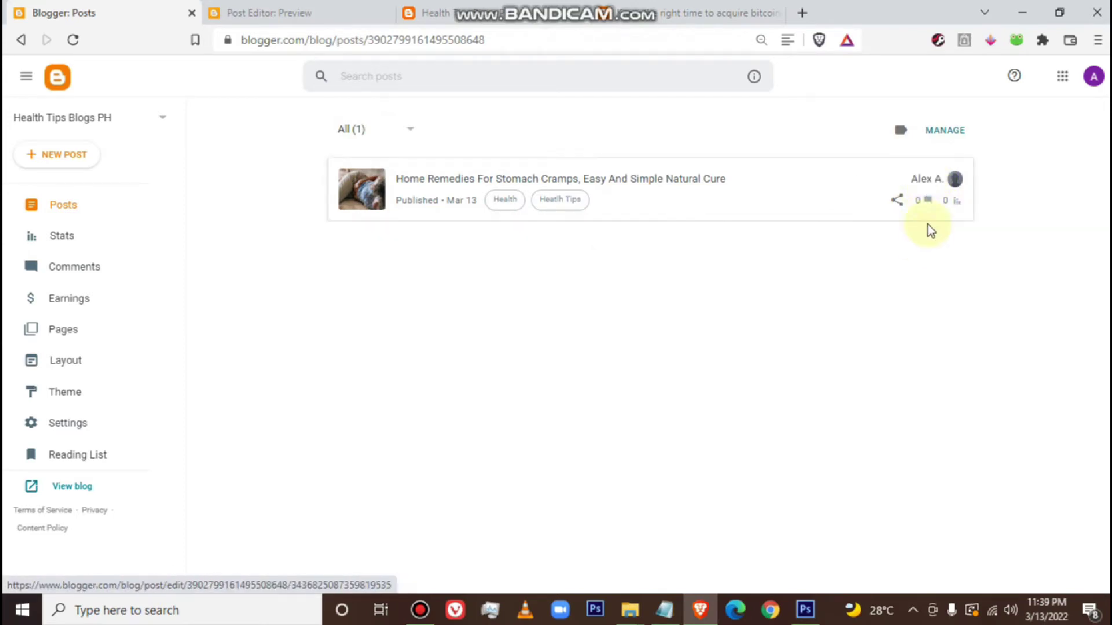
click(926, 185)
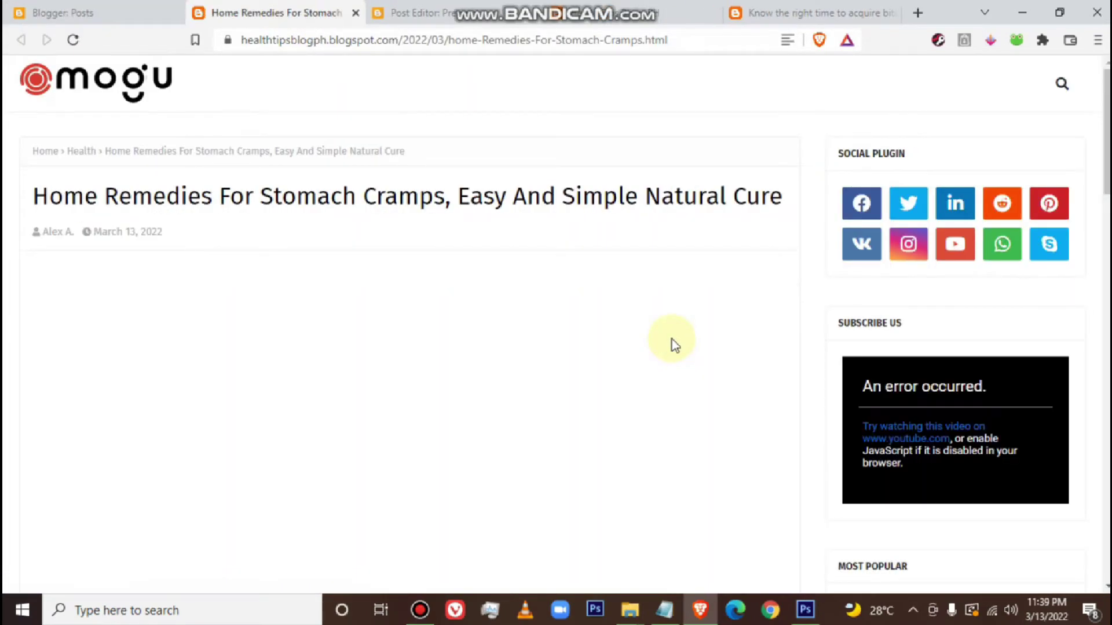
Turn off Brave Shields for the blog so the published stomach cramps post loads fully
scroll(672, 342, down, 5)
scroll(785, 97, up, 3)
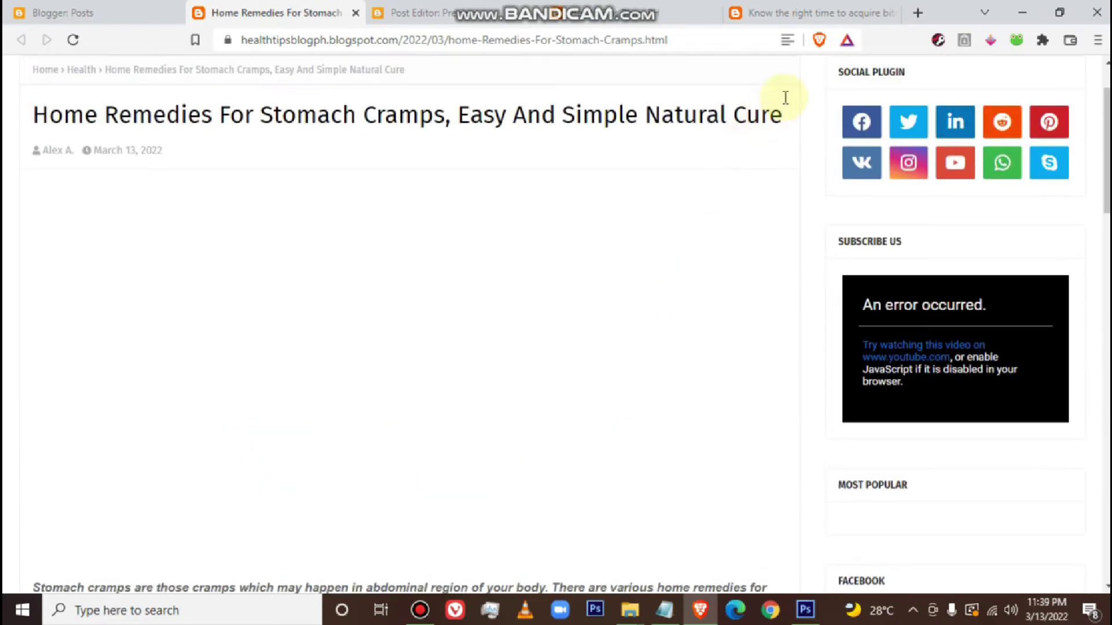
click(819, 39)
click(798, 73)
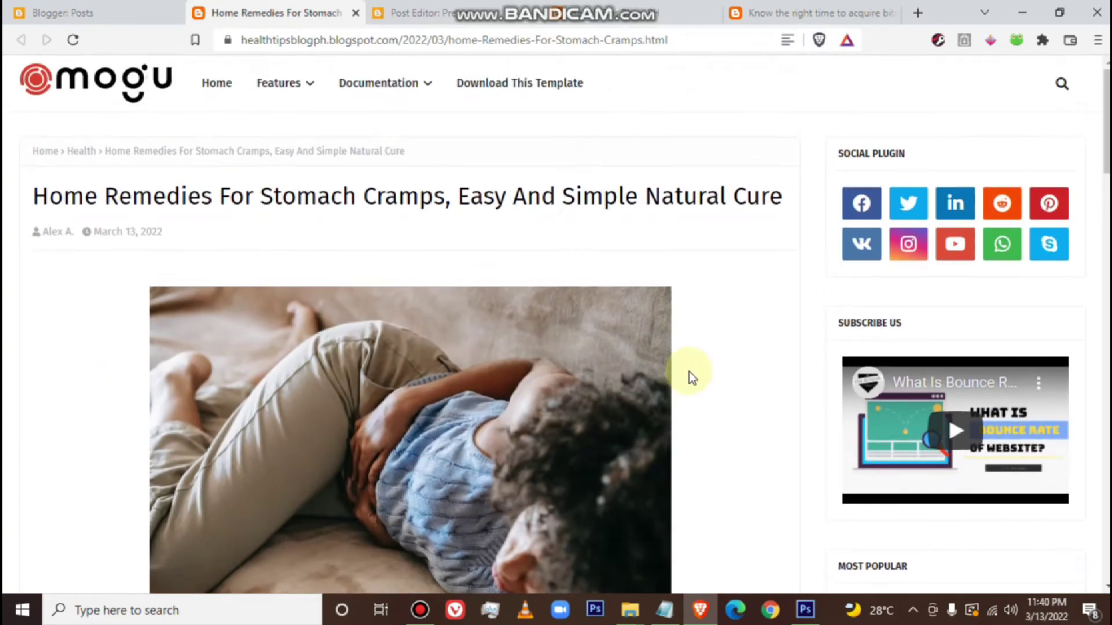
Examine the published post's image, header menu and Mogu logo on the live blog
scroll(689, 372, down, 7)
scroll(480, 334, up, 7)
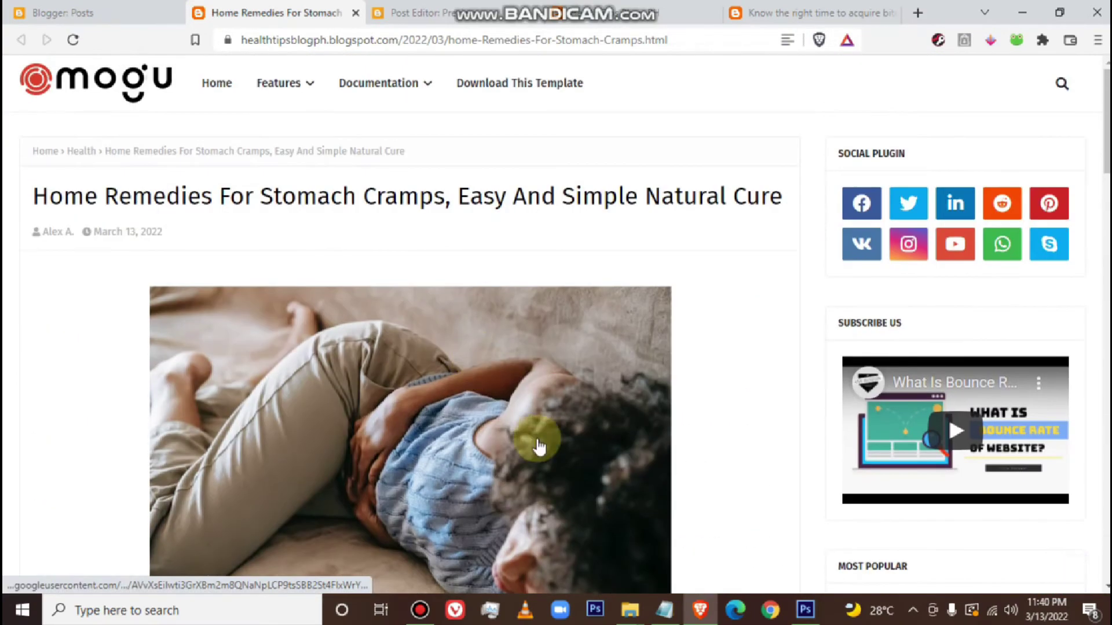
scroll(539, 445, down, 4)
scroll(540, 446, up, 4)
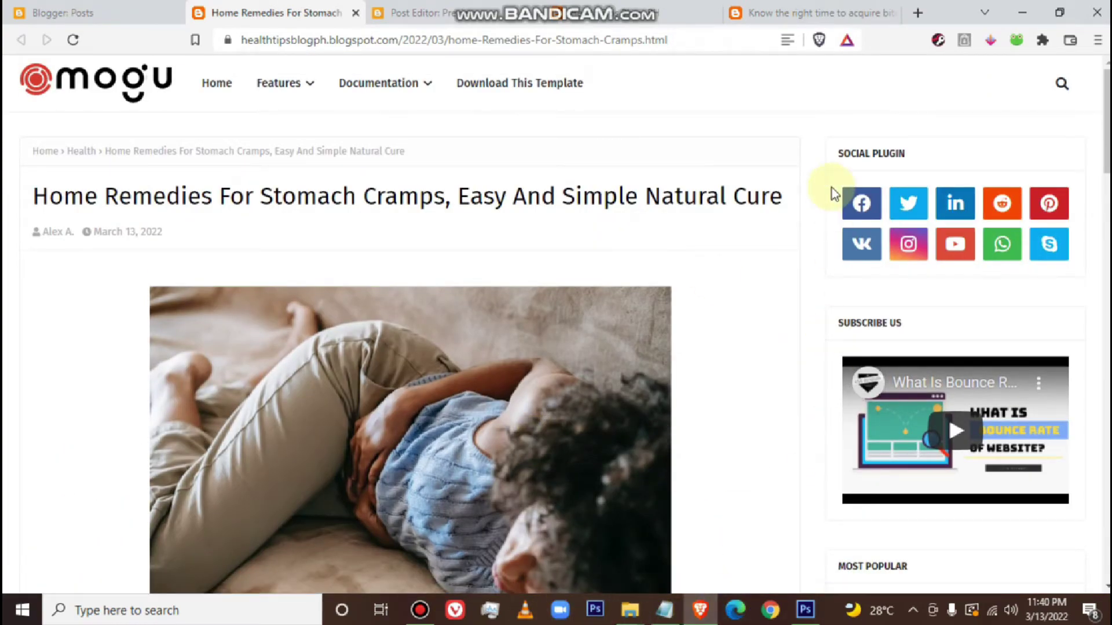
mouse_move(405, 87)
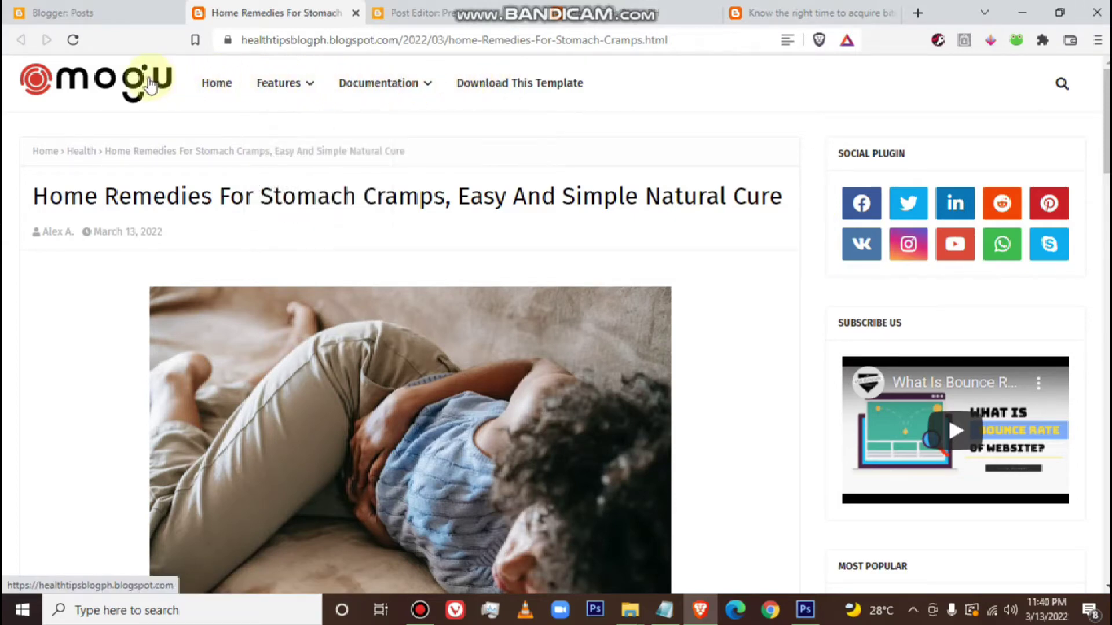
click(97, 85)
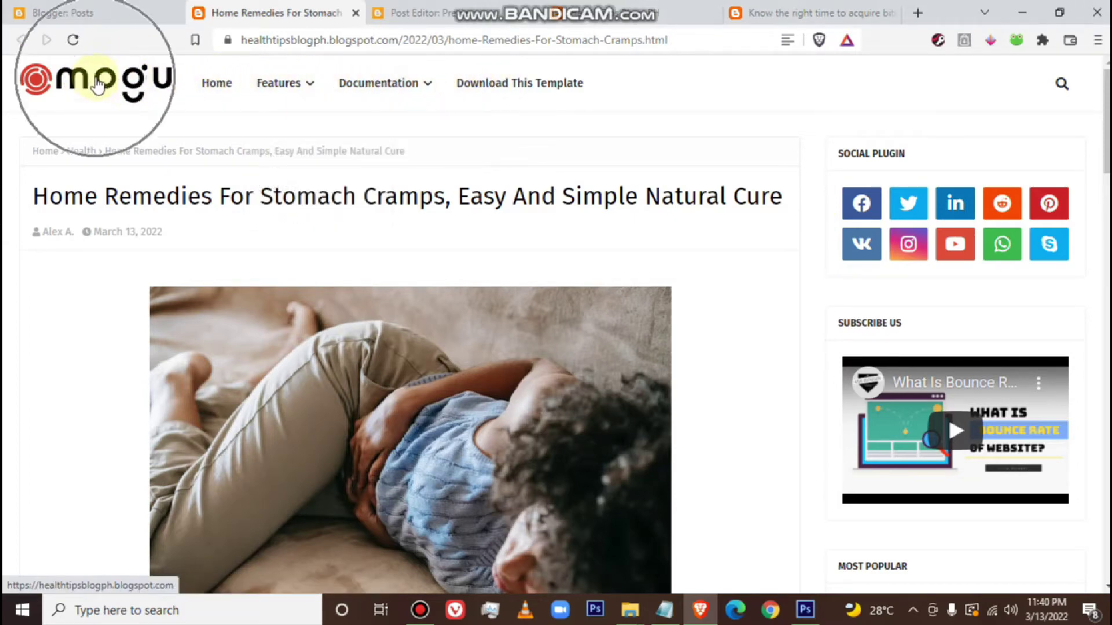
click(97, 86)
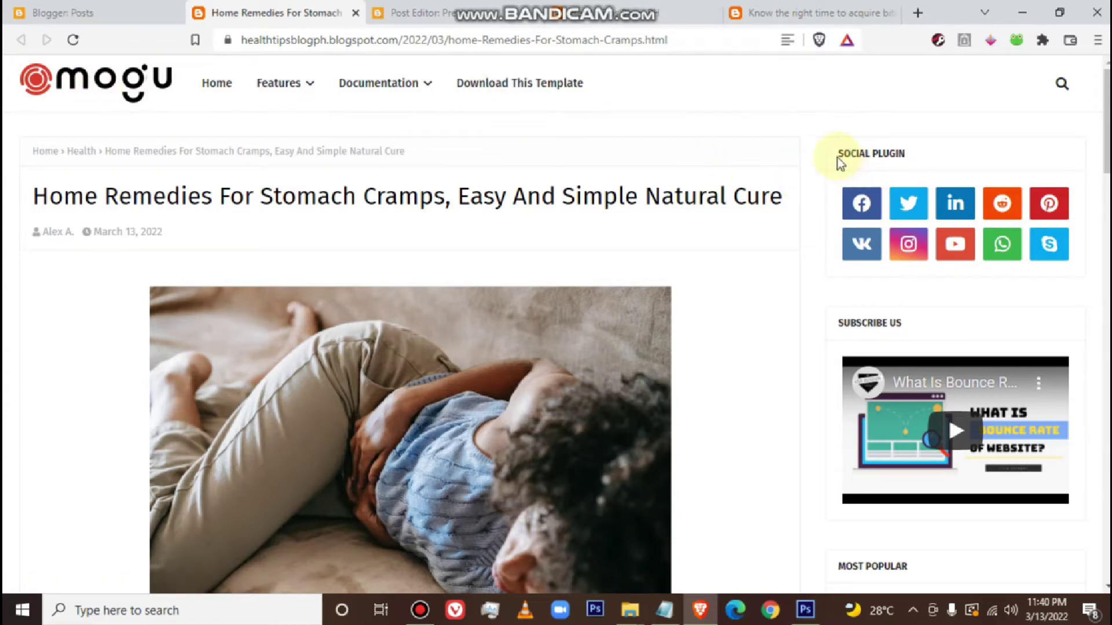
Check the sidebar's Facebook link, lowering Brave Shields for facebook.com to view the linked page, and close it
click(861, 206)
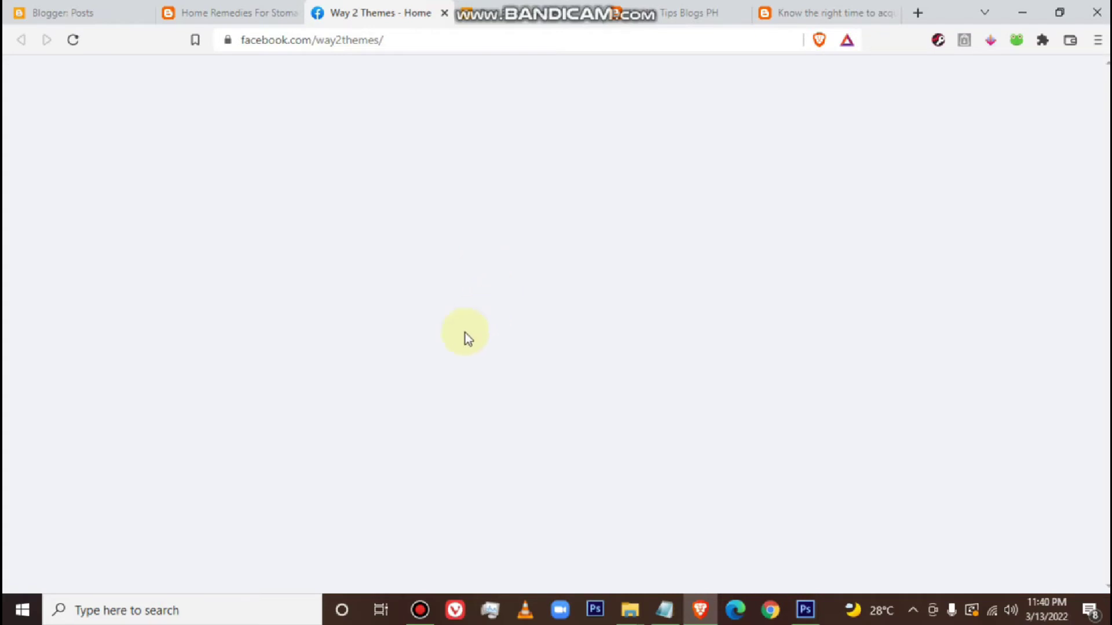
click(819, 39)
click(801, 73)
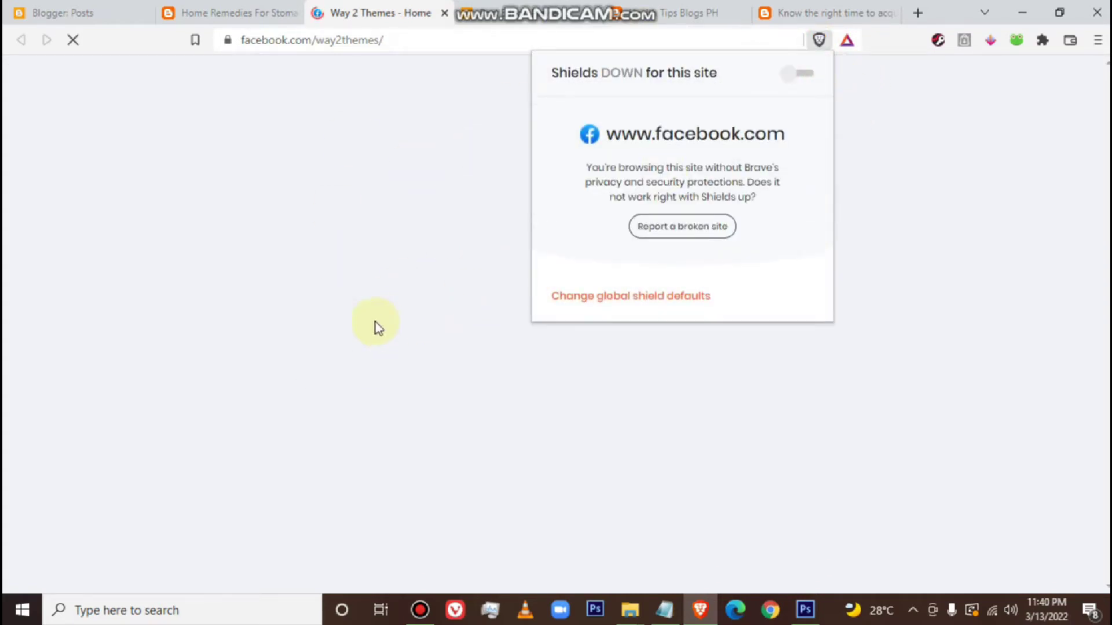
click(443, 267)
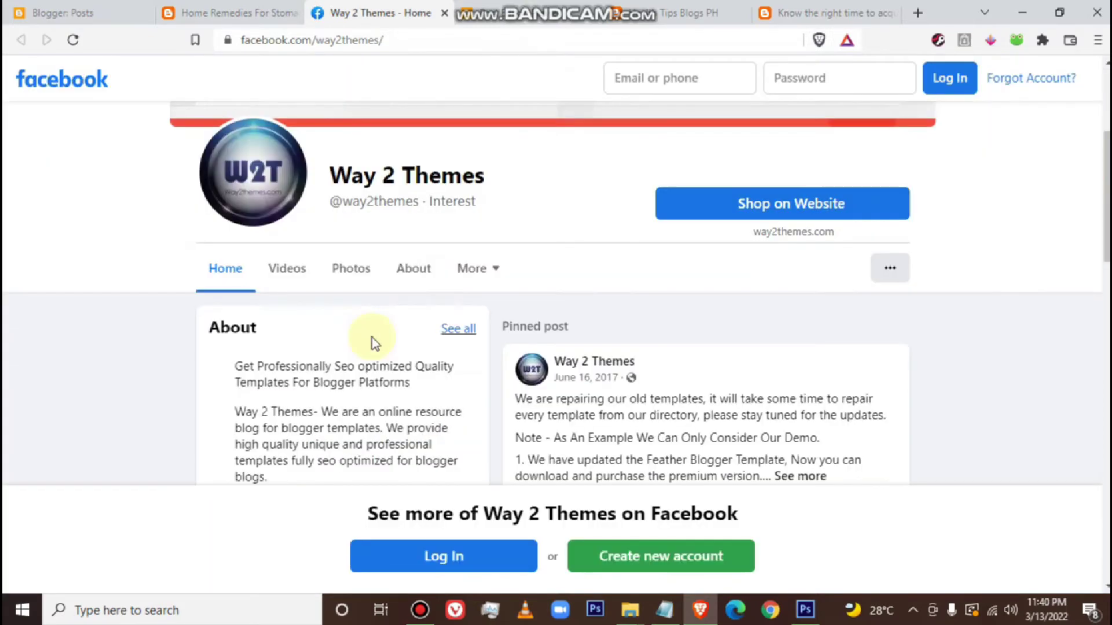
scroll(599, 429, down, 10)
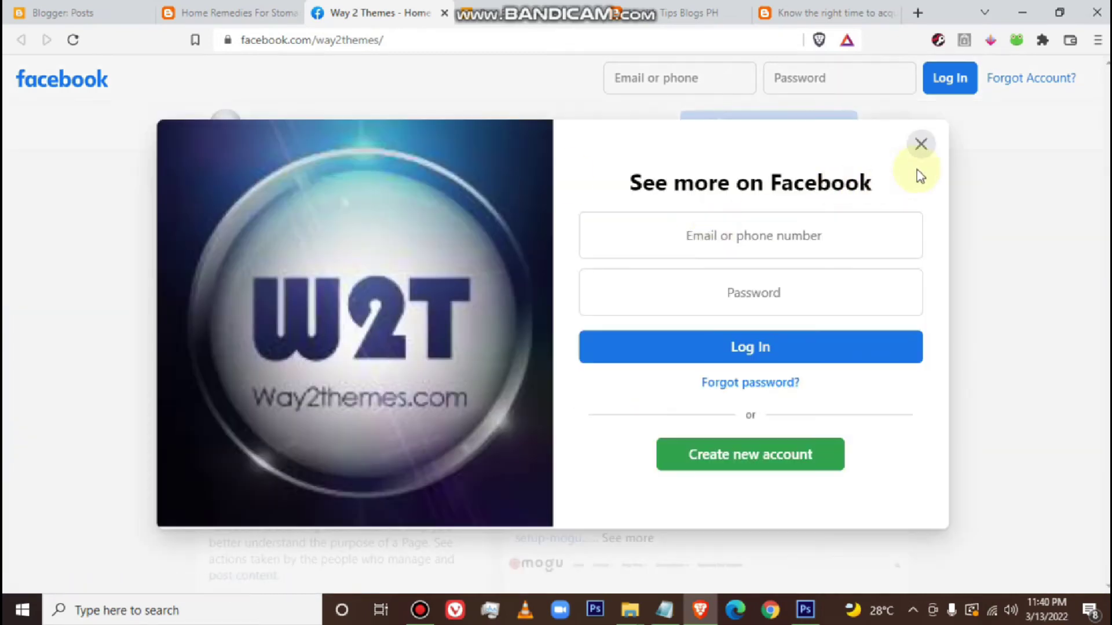
click(921, 145)
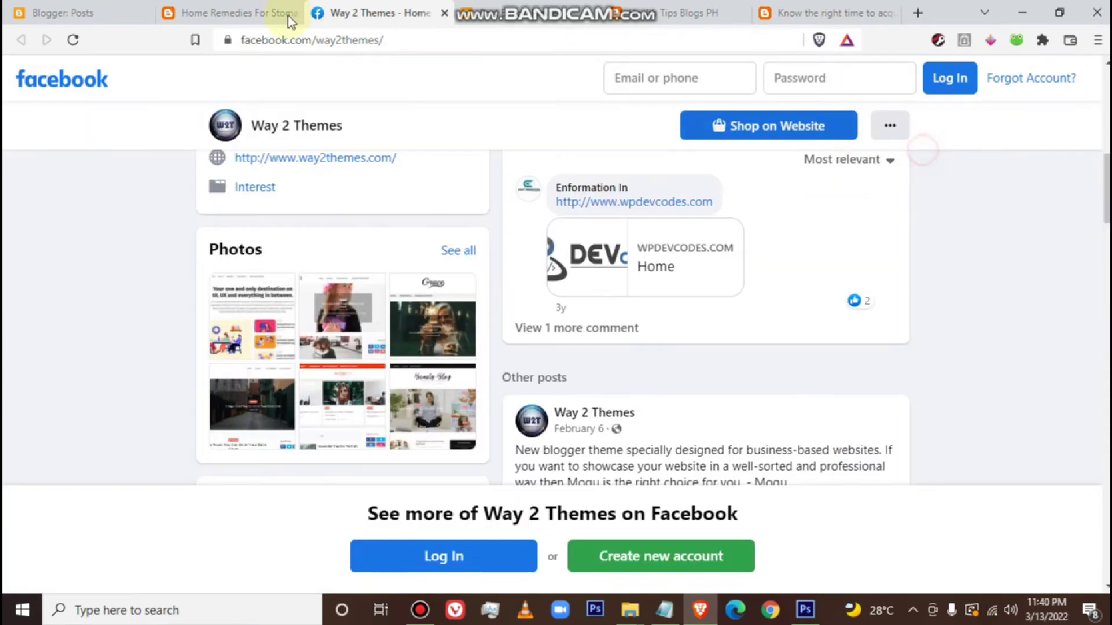
click(443, 13)
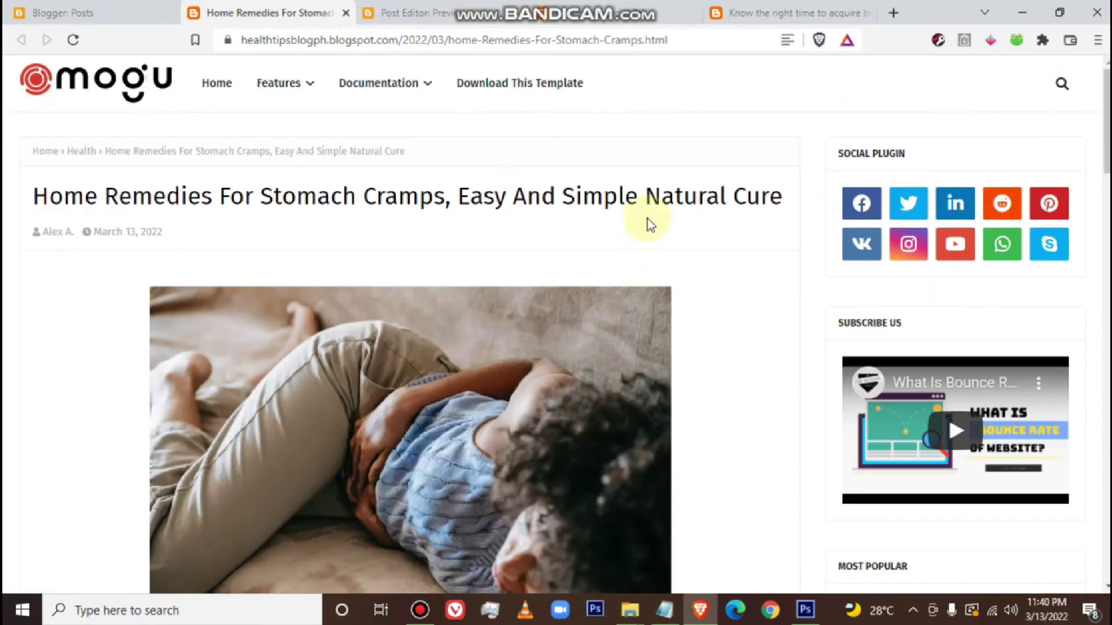
Check the sidebar's YouTube link, lowering Brave Shields for youtube.com to view the linked channel, and close it
click(945, 255)
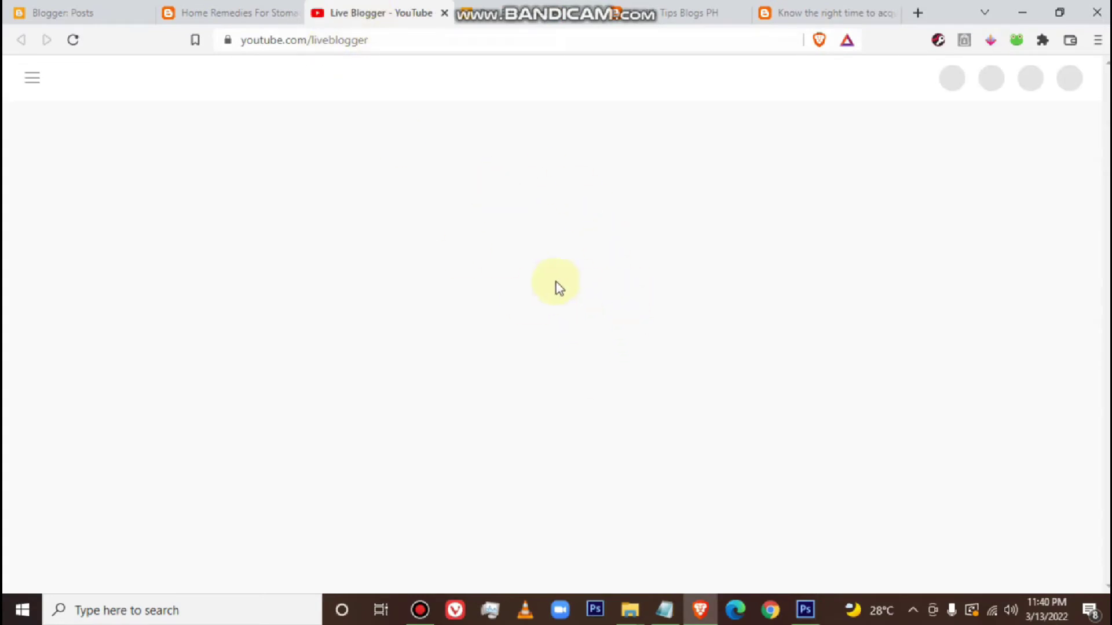
click(819, 41)
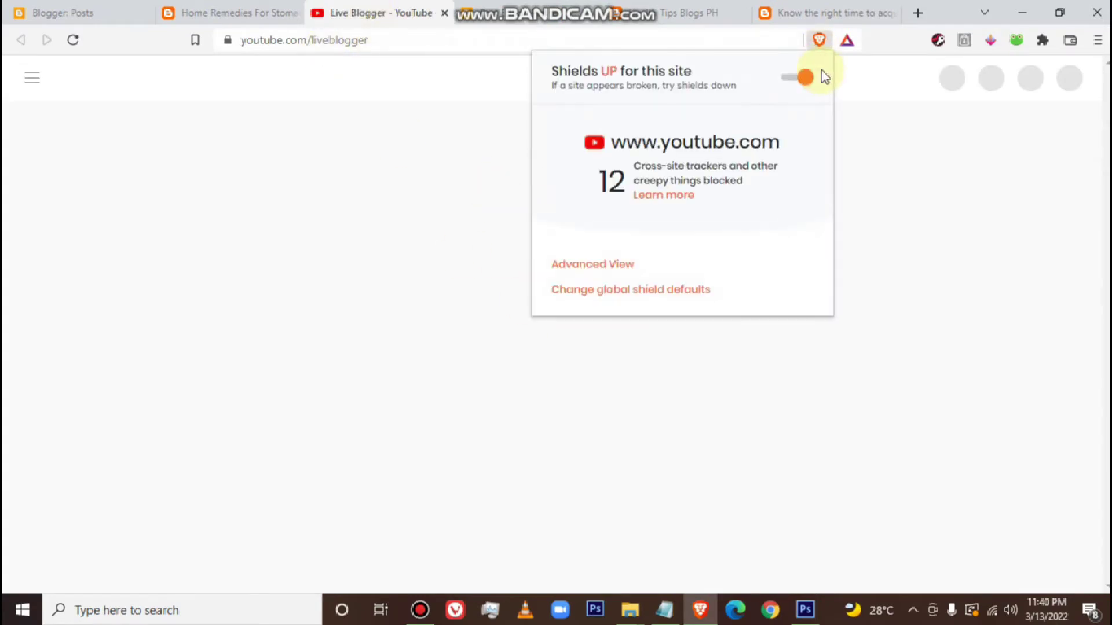
click(802, 71)
click(816, 48)
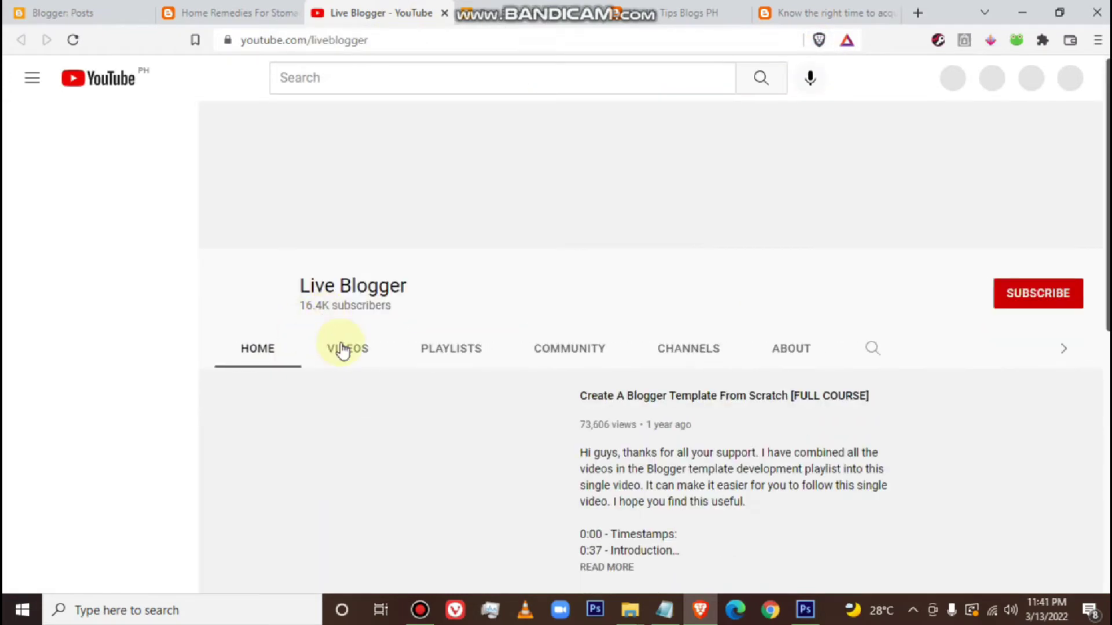
scroll(655, 400, down, 3)
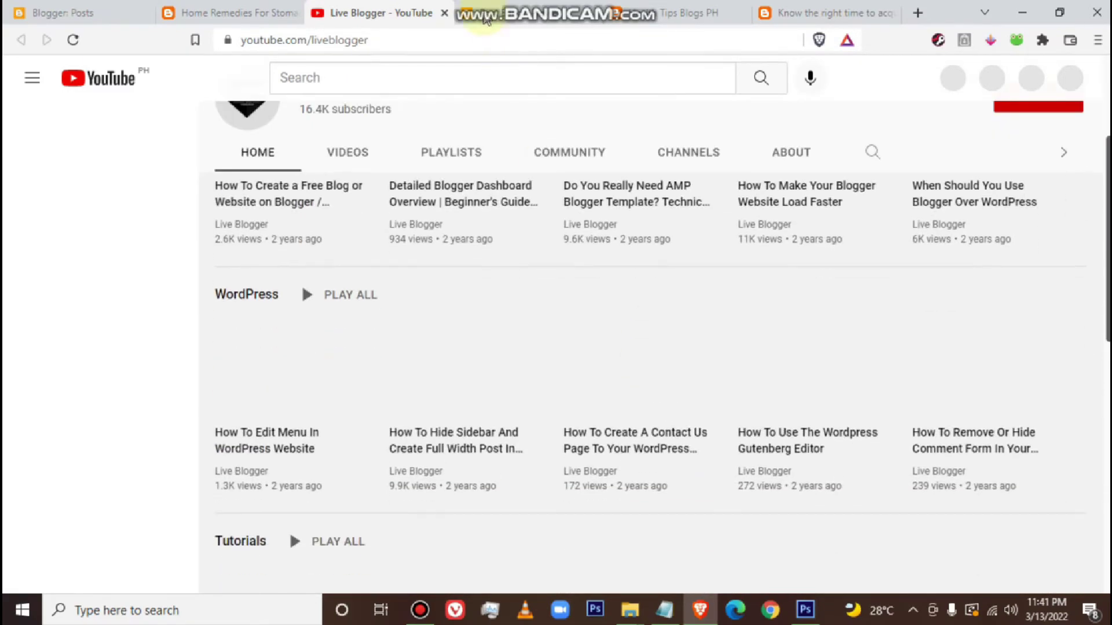
middle_click(321, 15)
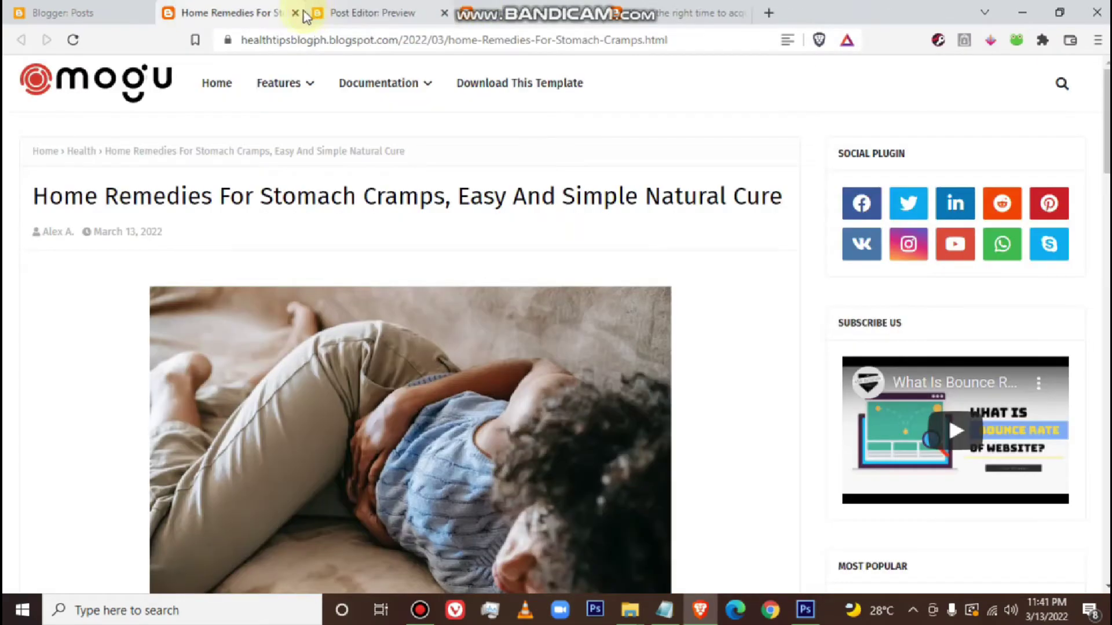
Look through the published post's text and the sidebar widgets beside it
scroll(830, 372, down, 6)
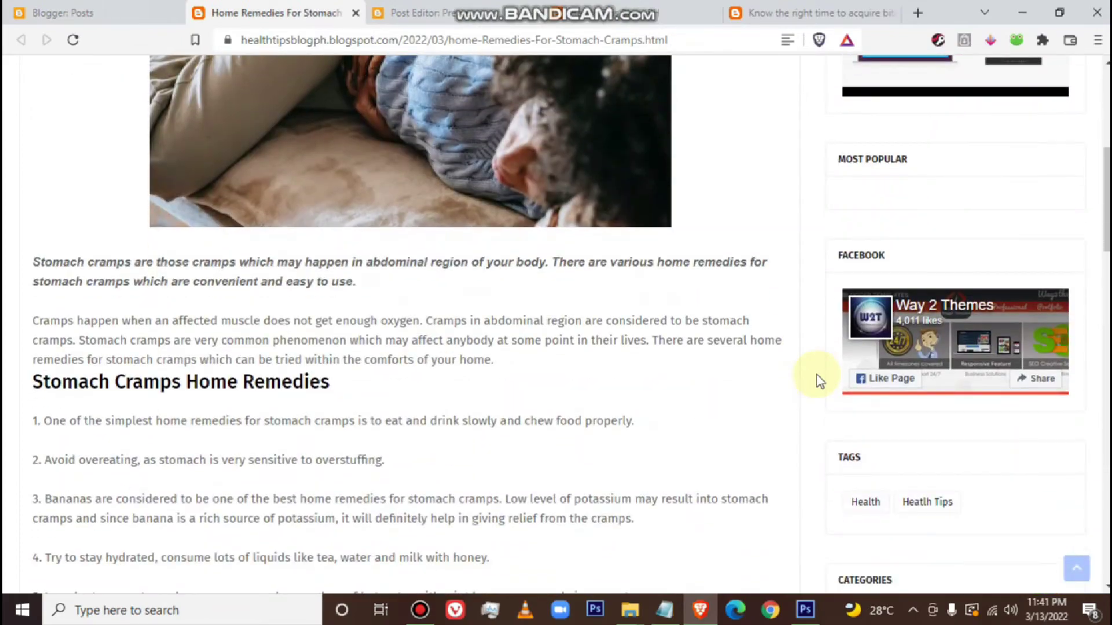
scroll(828, 394, down, 4)
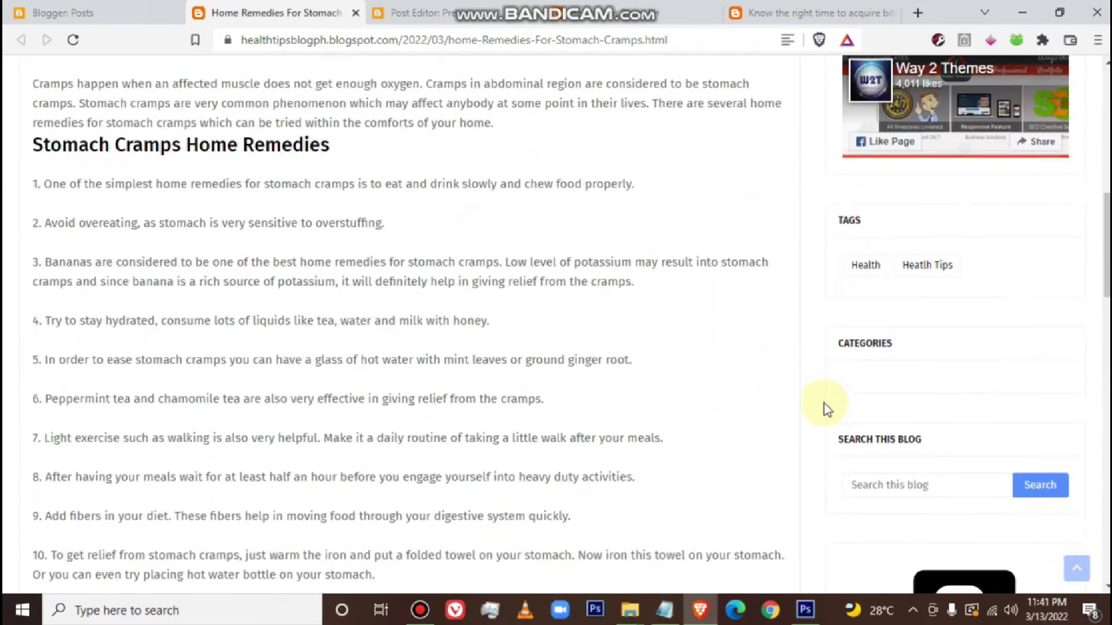
scroll(824, 404, down, 6)
scroll(821, 415, up, 17)
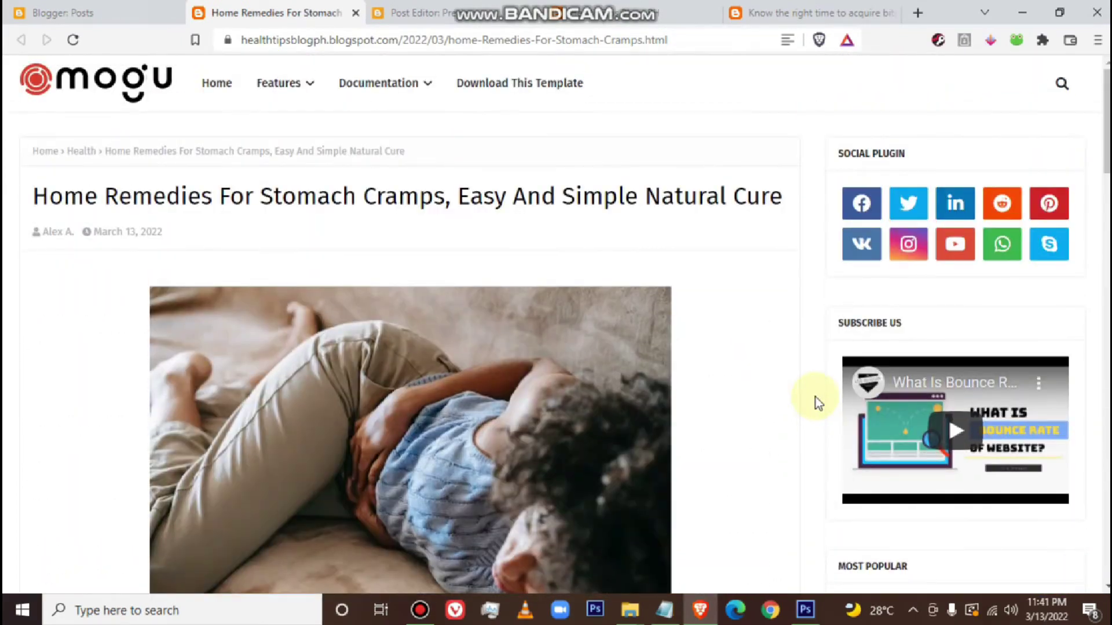
Open the blog's Layout settings in Blogger and look over the gadget sections
click(77, 18)
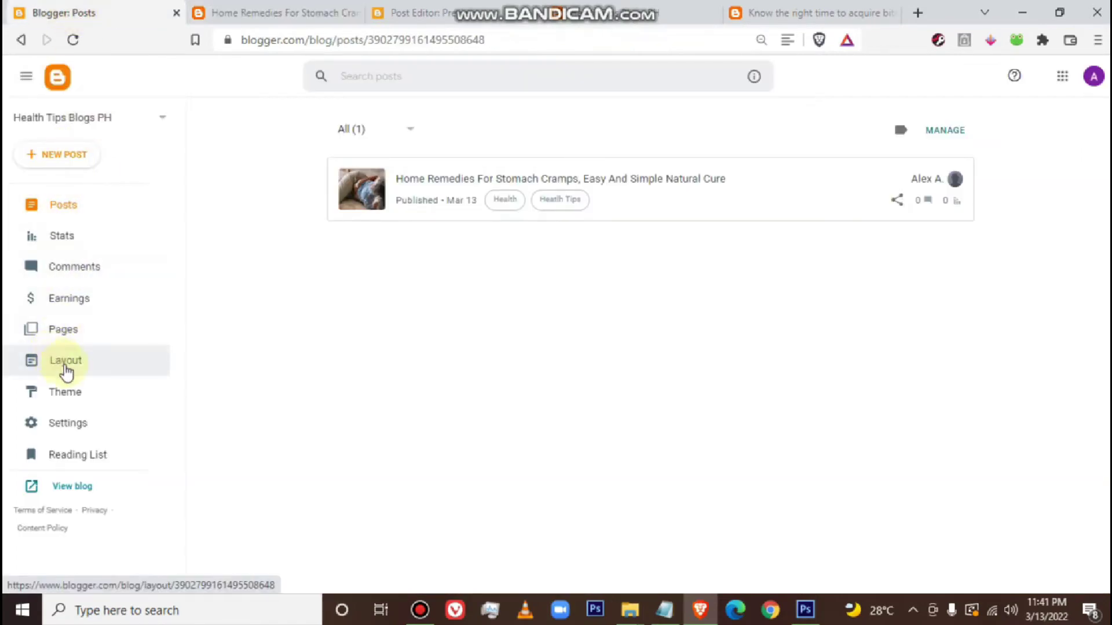
click(113, 370)
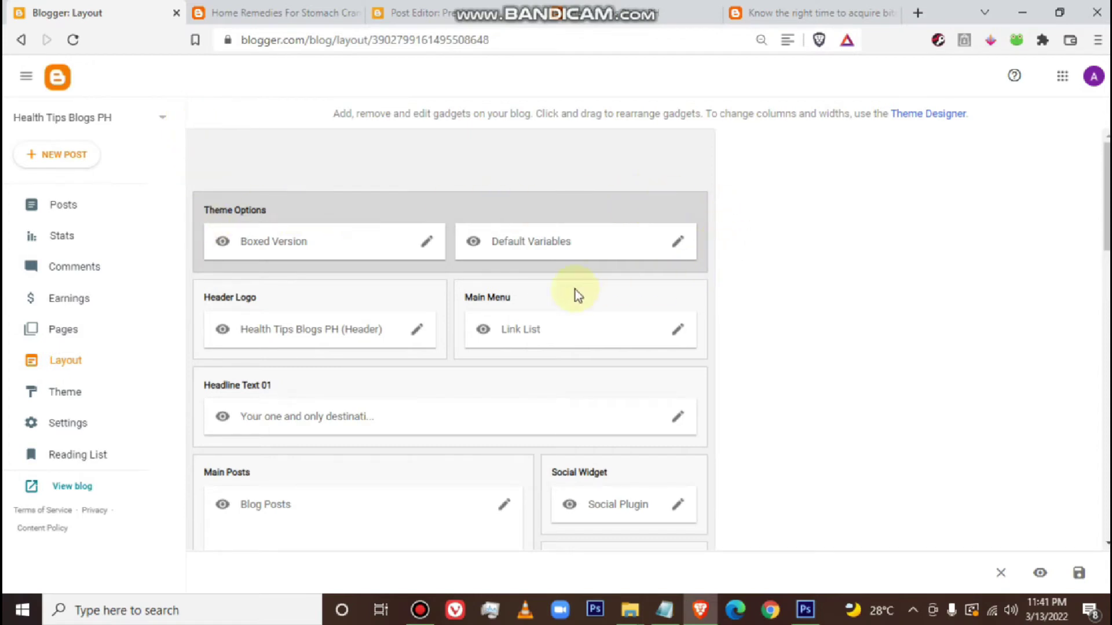
scroll(734, 438, down, 3)
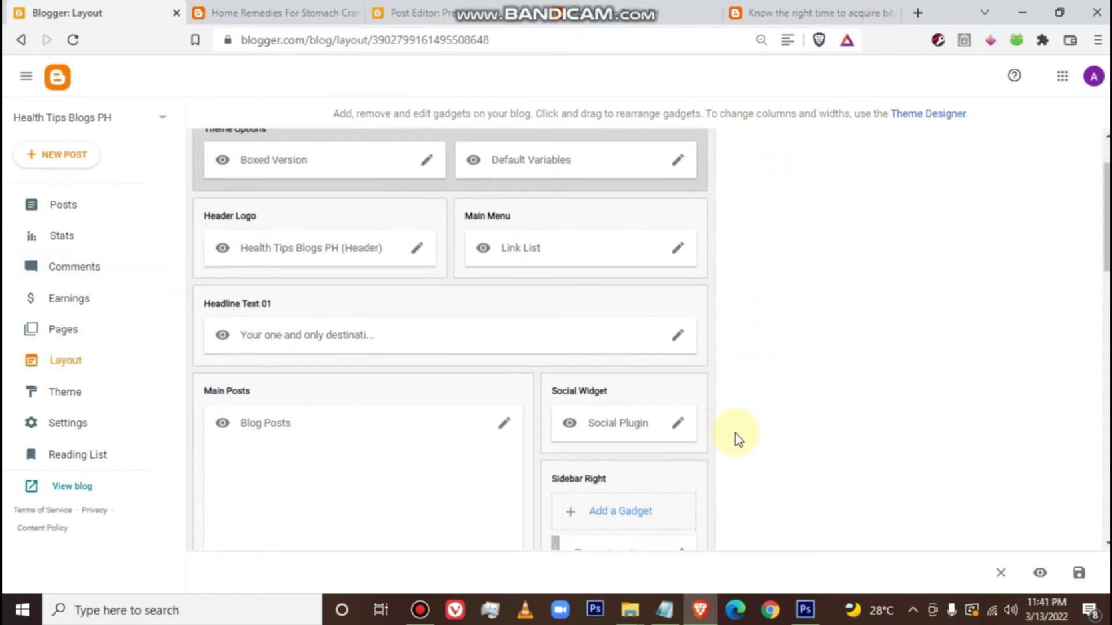
scroll(718, 376, up, 3)
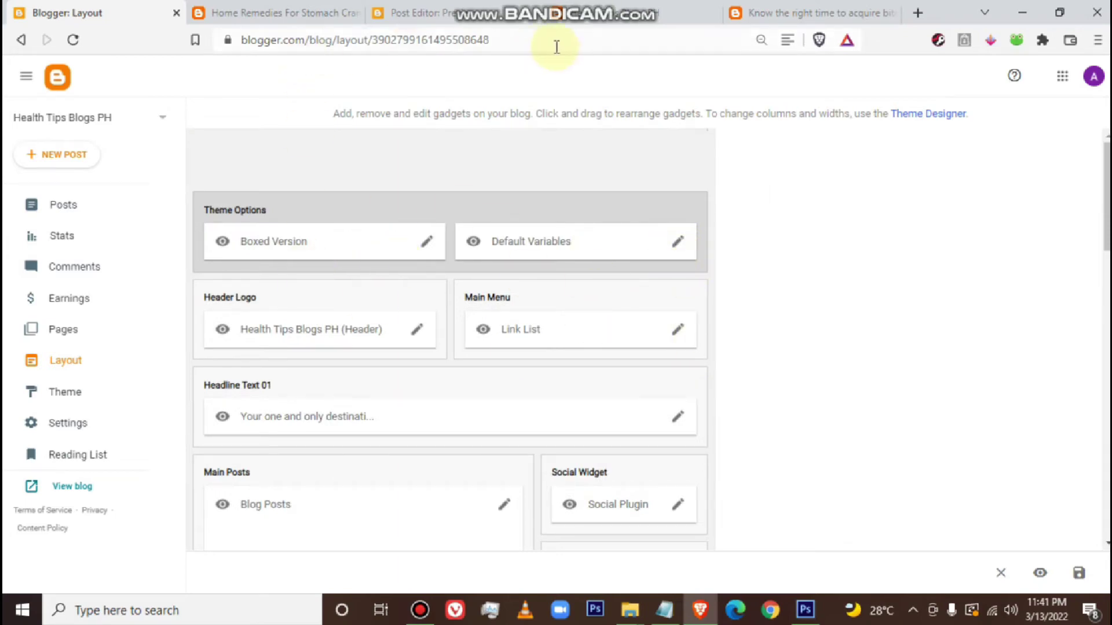
Open the live blog's home page and examine its headline text, post listing, footer and logo
click(312, 18)
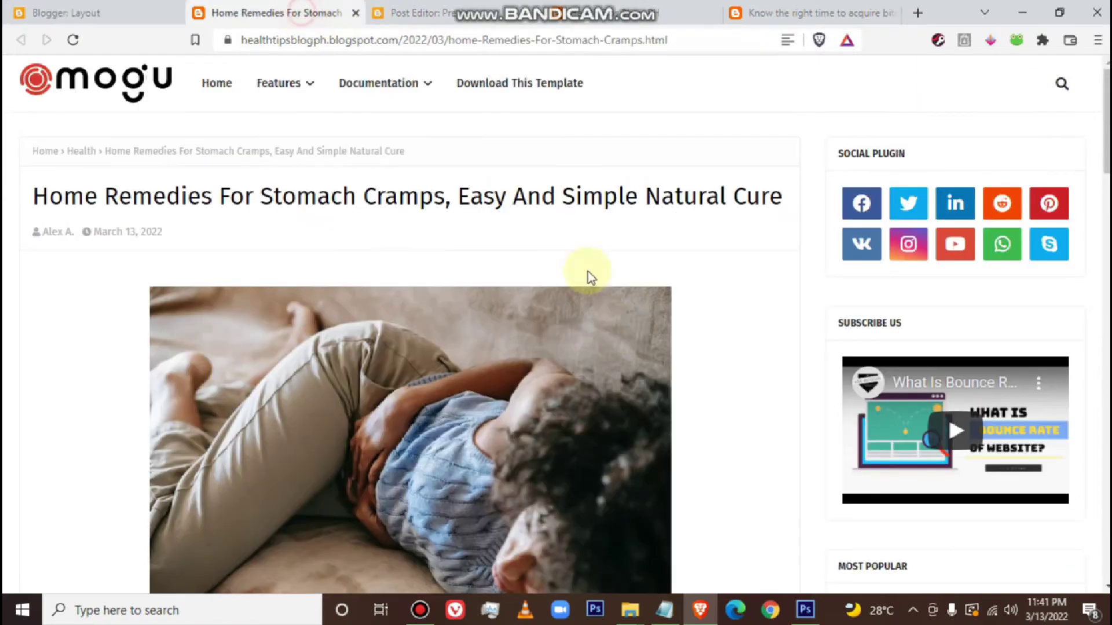
click(127, 84)
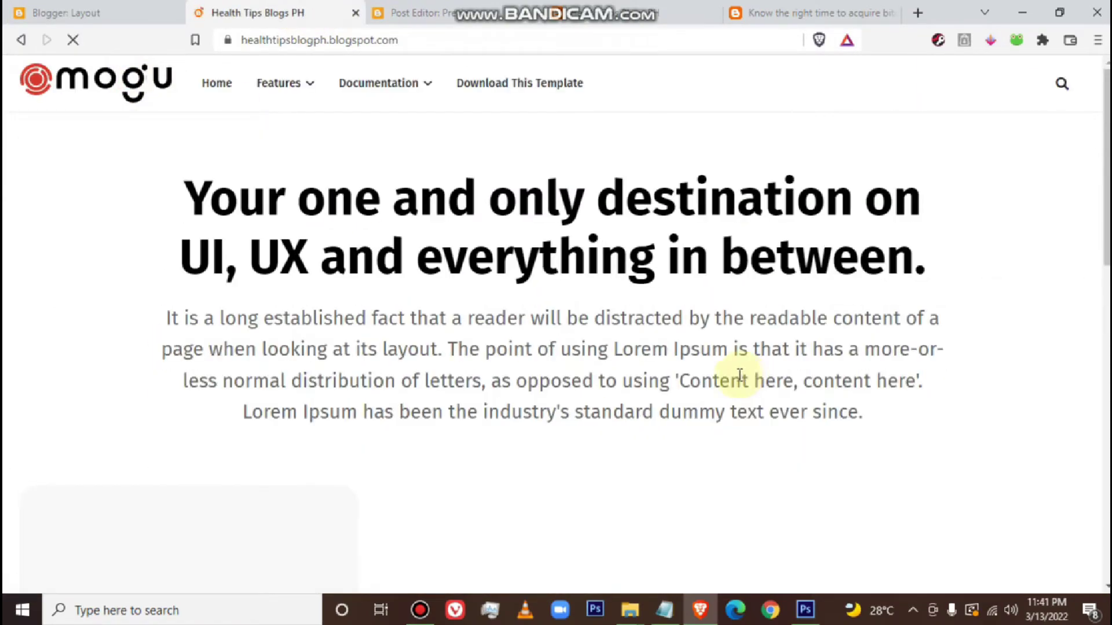
scroll(720, 380, down, 8)
scroll(717, 381, up, 8)
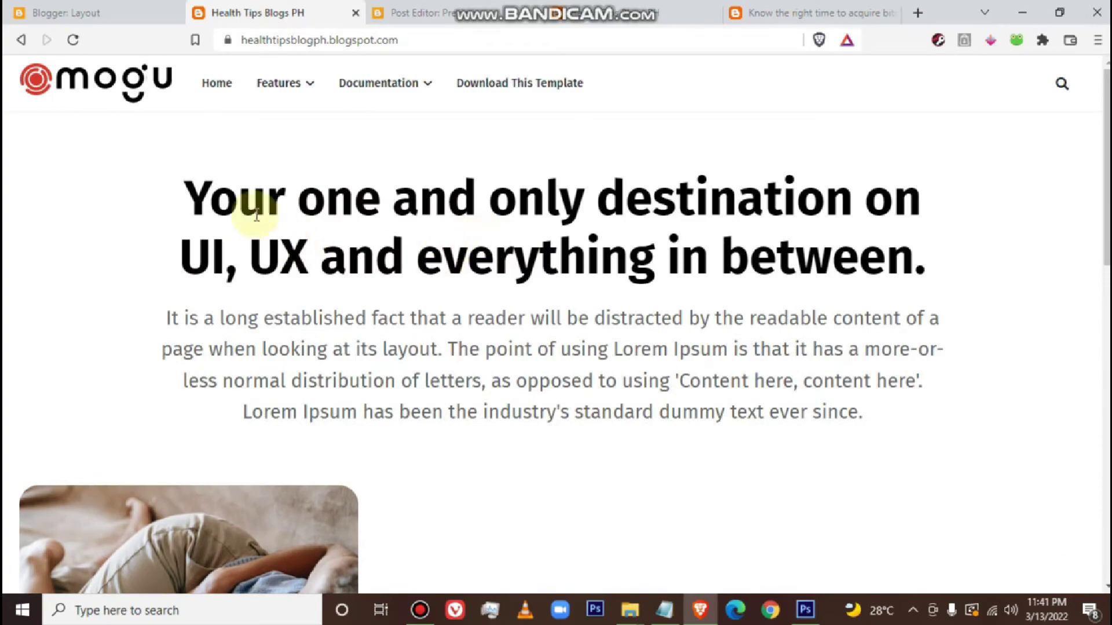
drag(159, 189, 869, 280)
click(869, 280)
scroll(446, 384, down, 15)
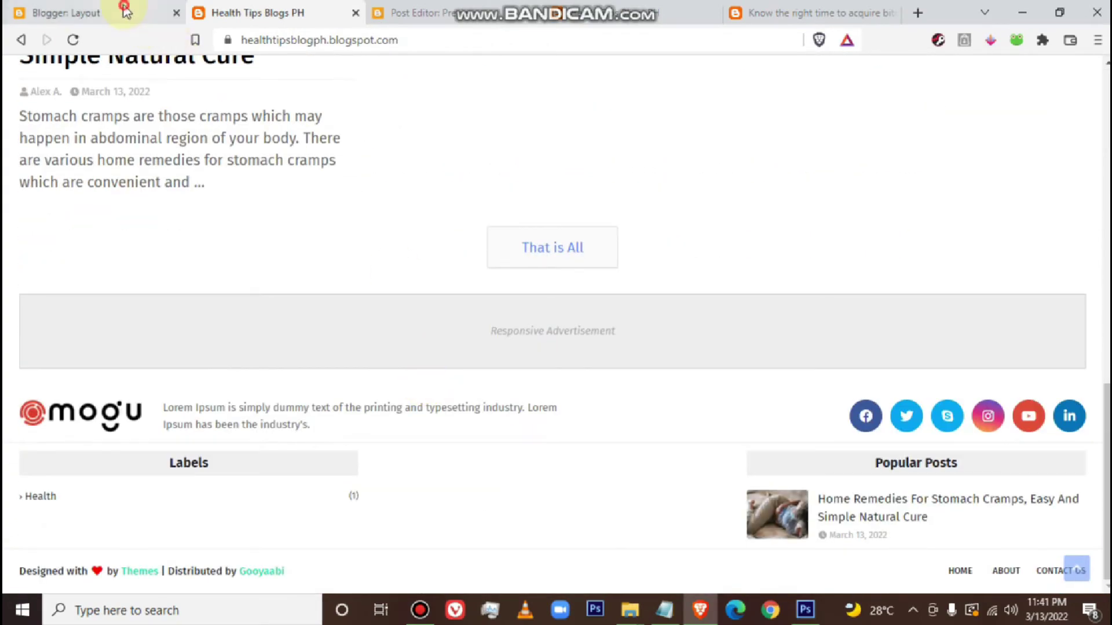
click(125, 11)
click(293, 12)
scroll(568, 287, up, 10)
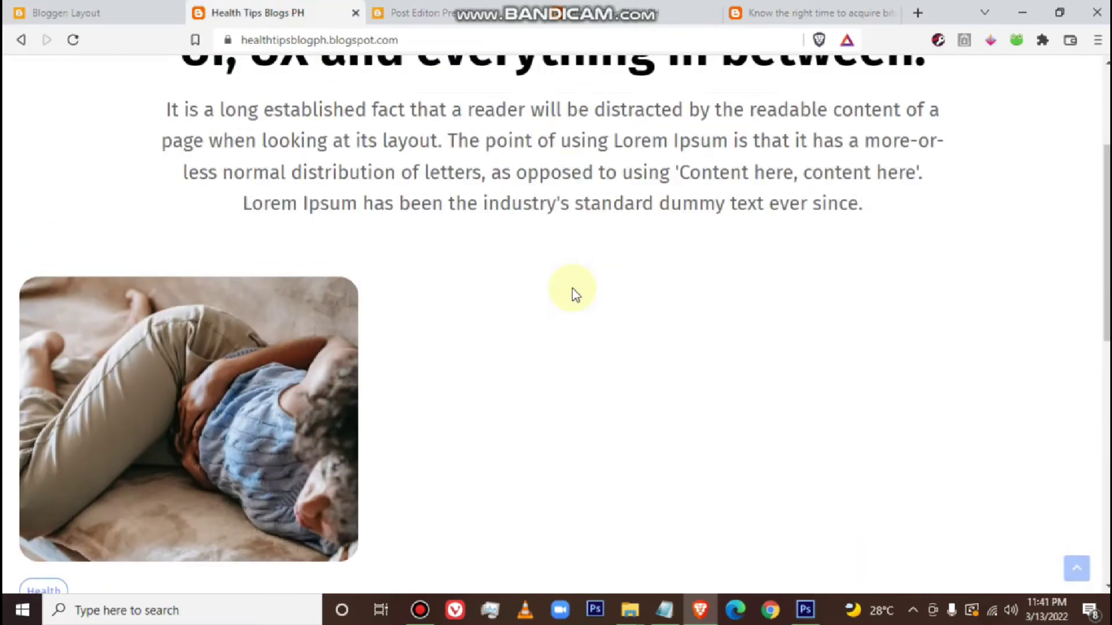
scroll(573, 295, up, 3)
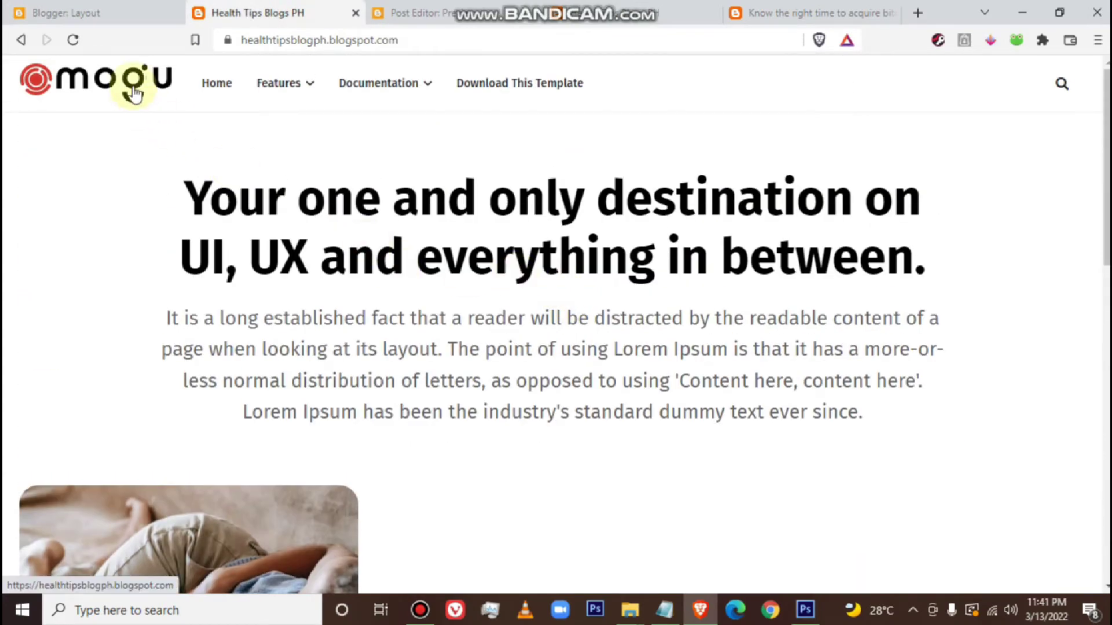
Replace the header logo in the blog layout by uploading SAMPLE LOGO.png from the computer's Downloads folder
click(127, 11)
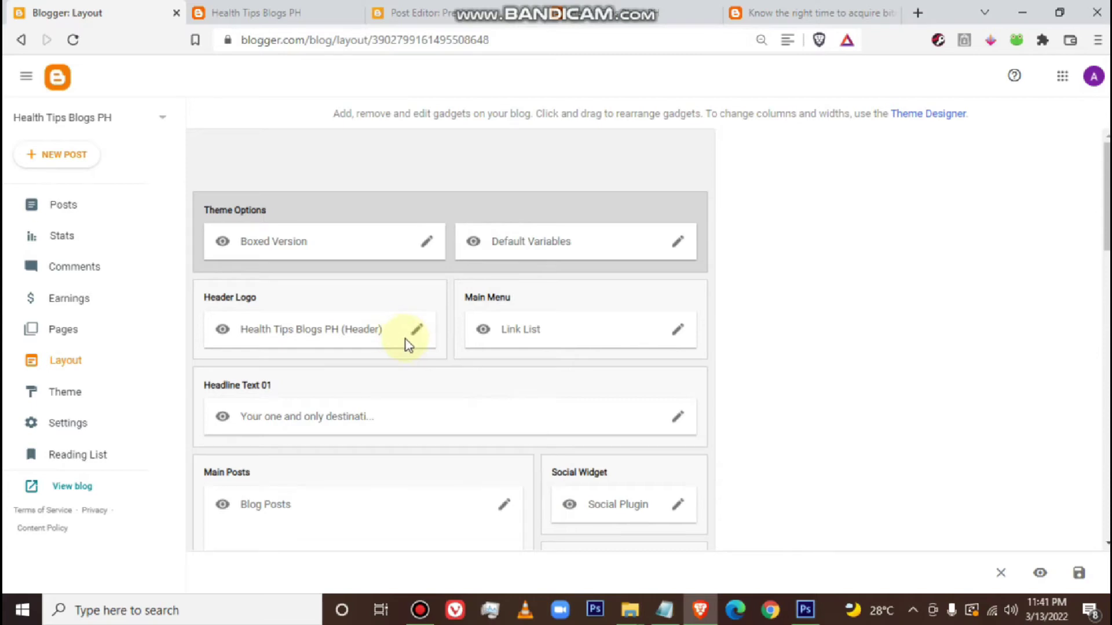
click(266, 13)
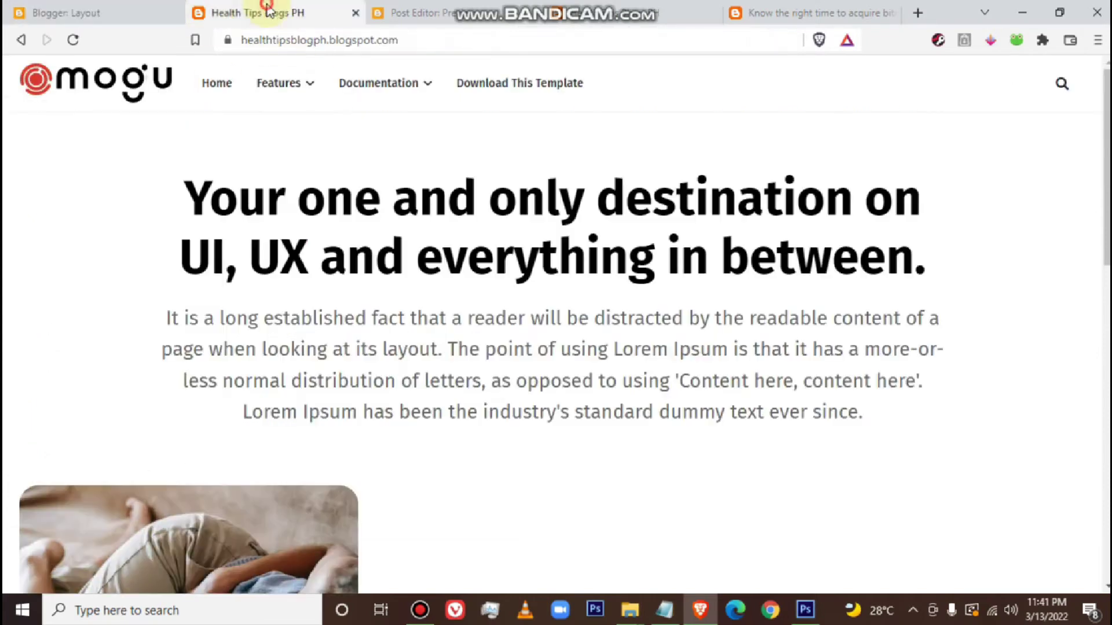
click(112, 8)
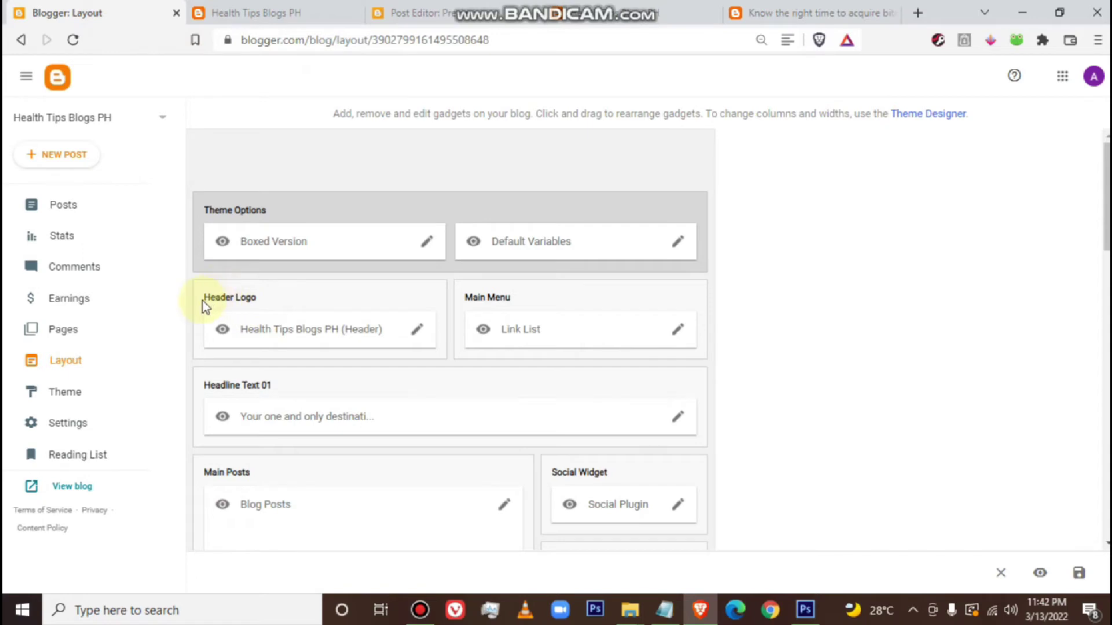
click(418, 333)
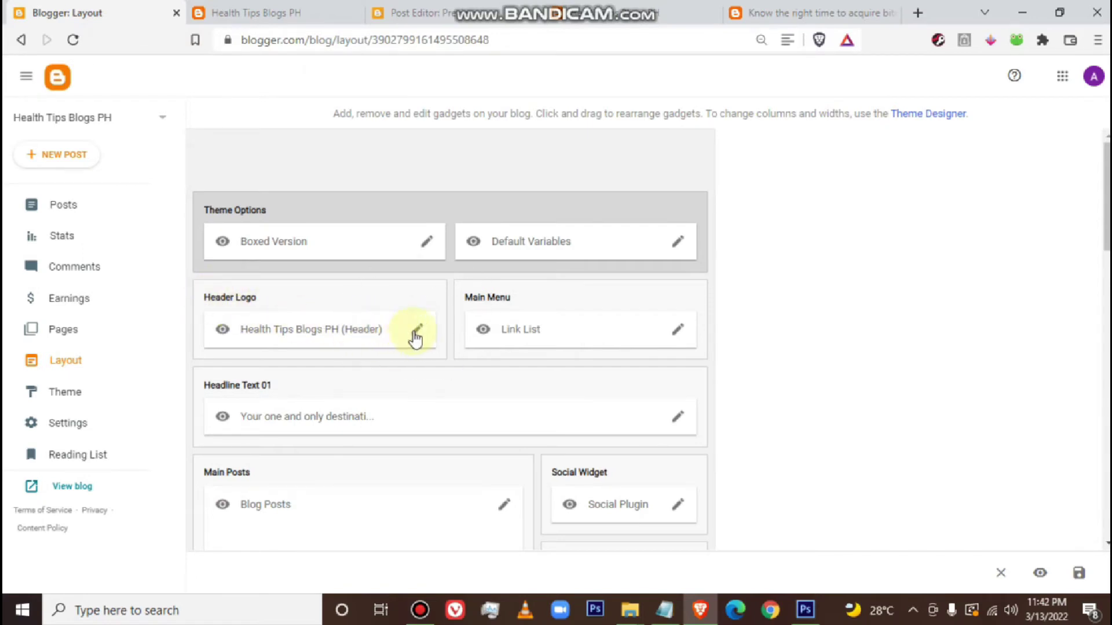
click(416, 335)
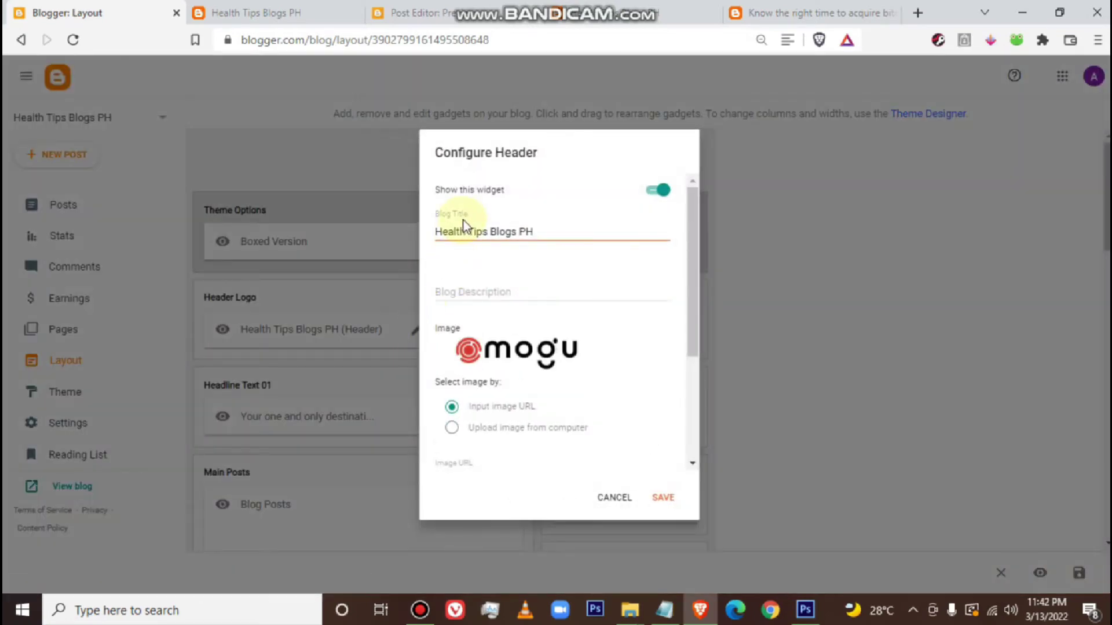
mouse_move(694, 229)
mouse_down()
mouse_move(686, 339)
mouse_move(683, 245)
mouse_up()
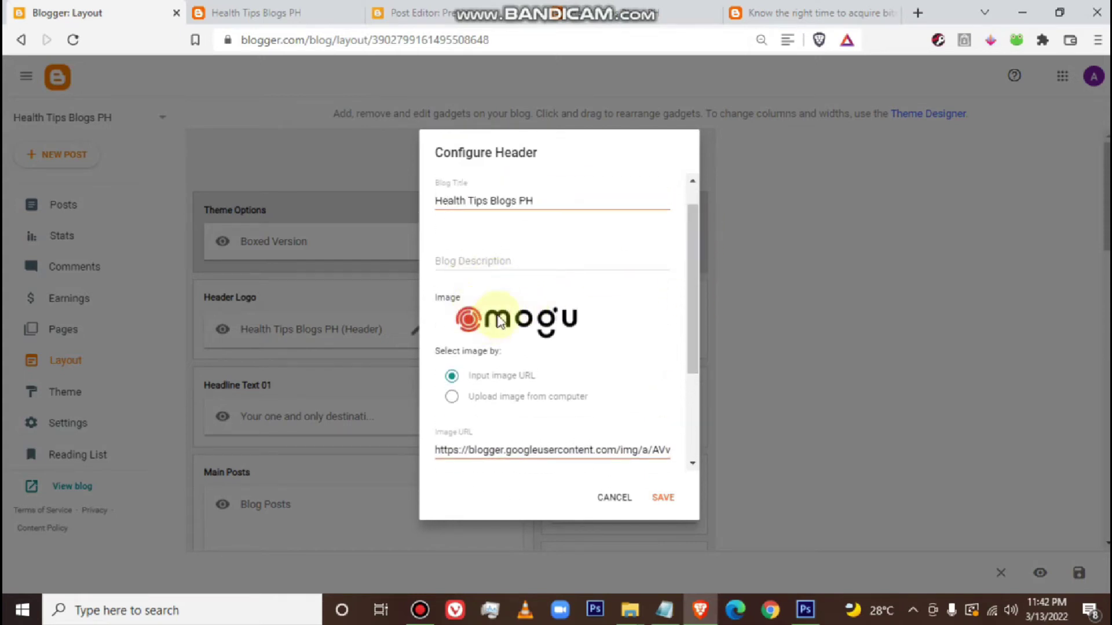
scroll(498, 316, down, 2)
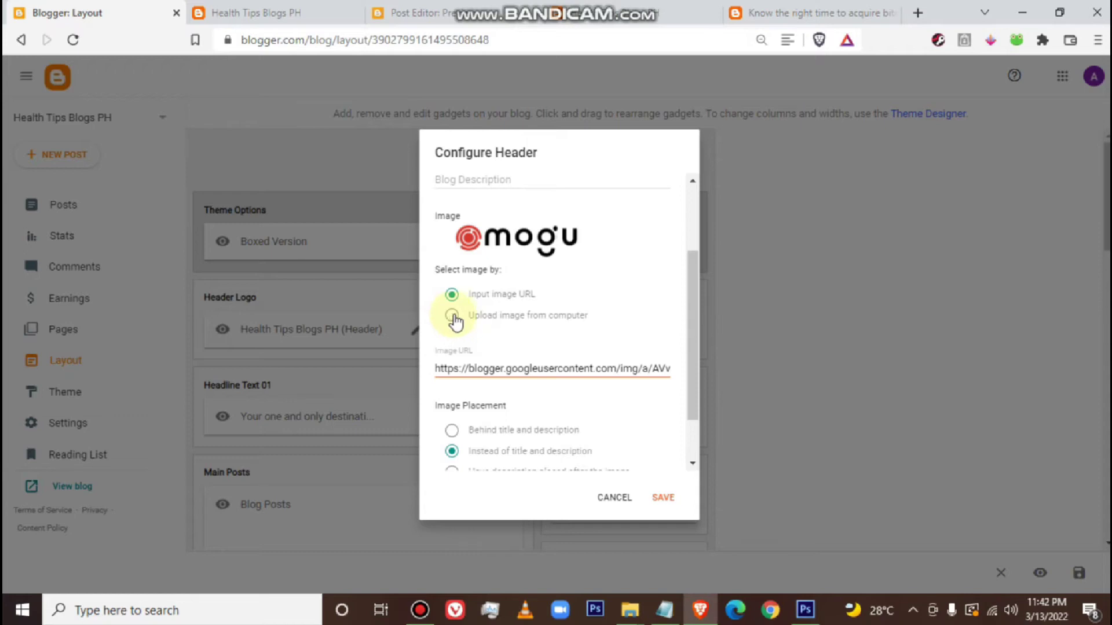
click(452, 316)
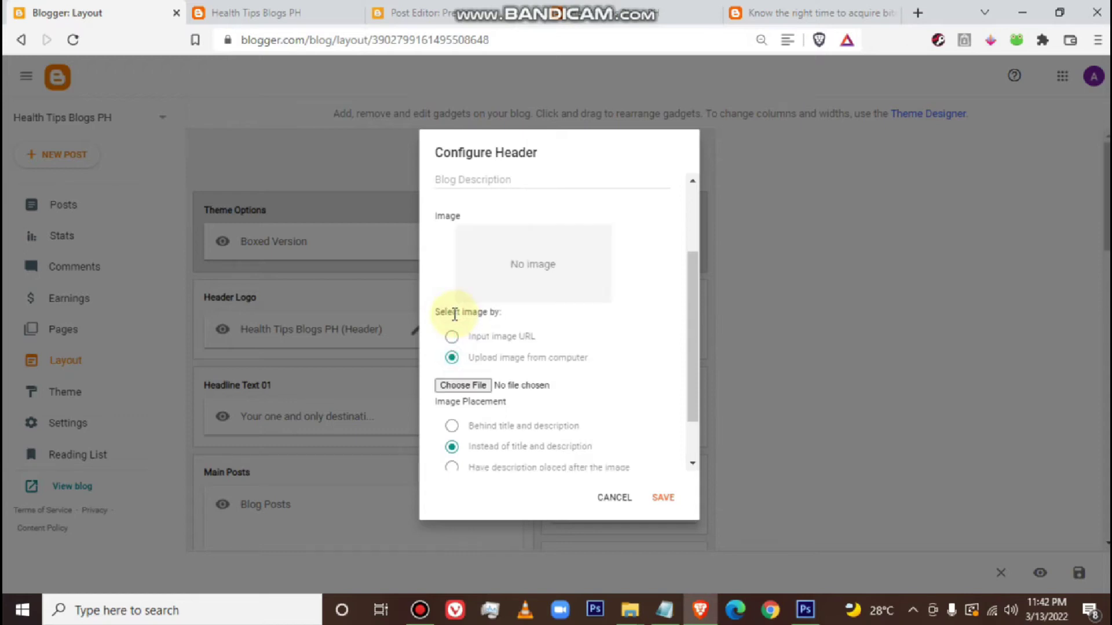
click(479, 387)
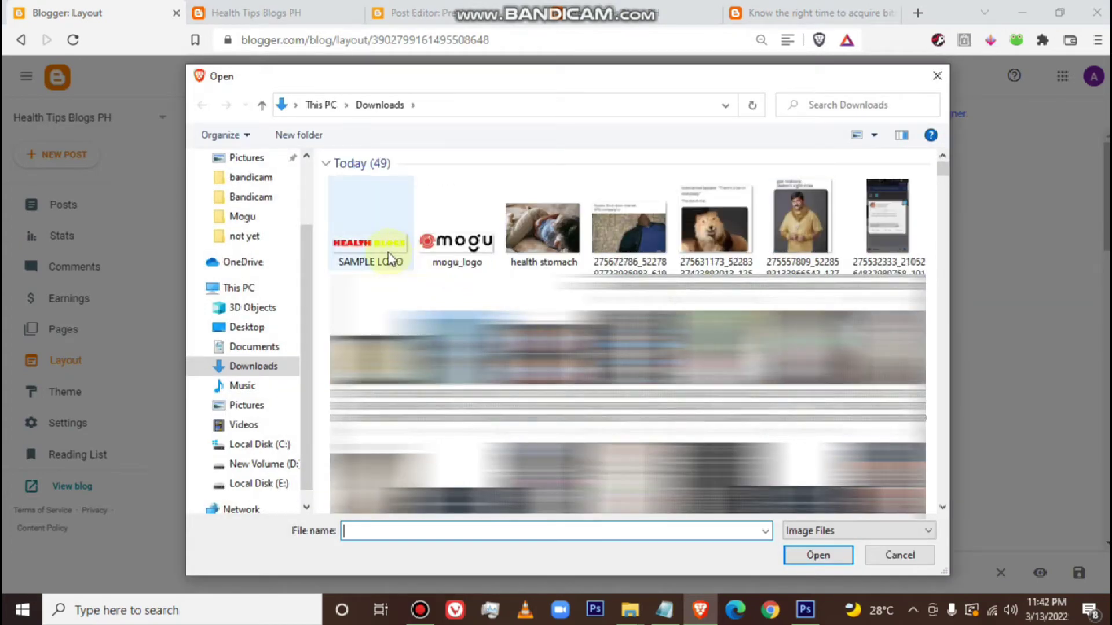
click(389, 259)
click(808, 554)
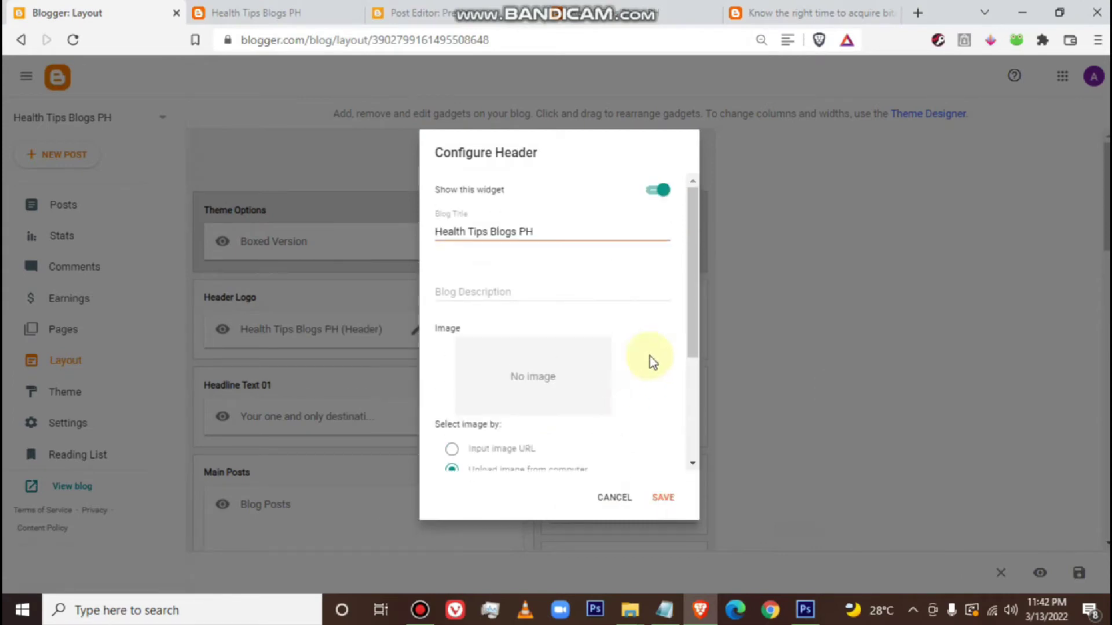
Enter "Health Tips Blogs. Read our blogs daily" as the header's blog description and review the image settings
drag(694, 301, 692, 375)
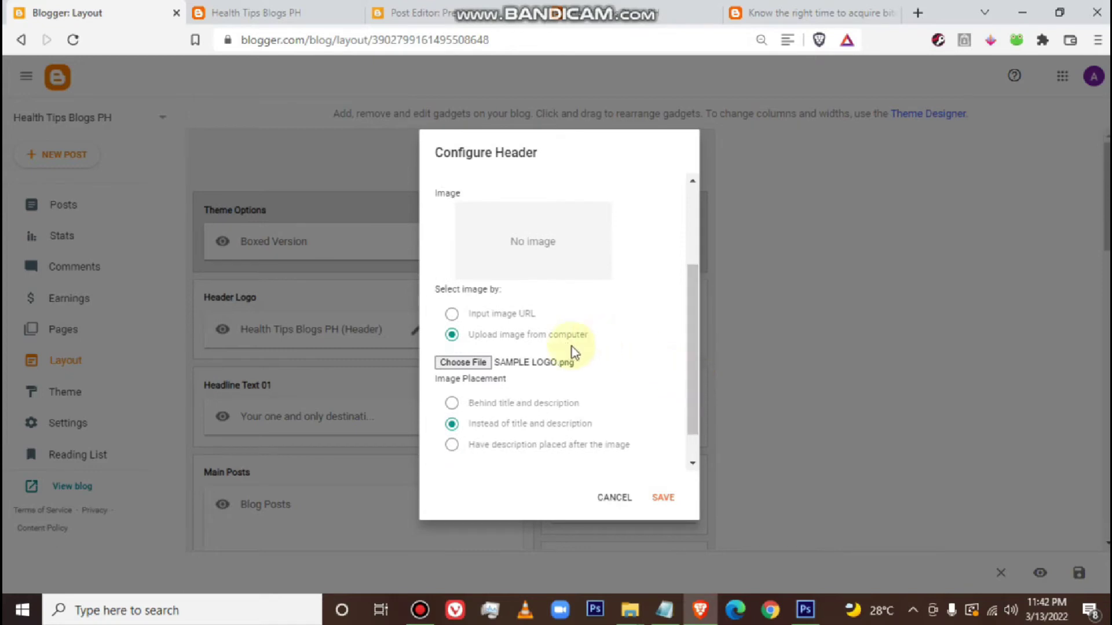
scroll(596, 369, up, 3)
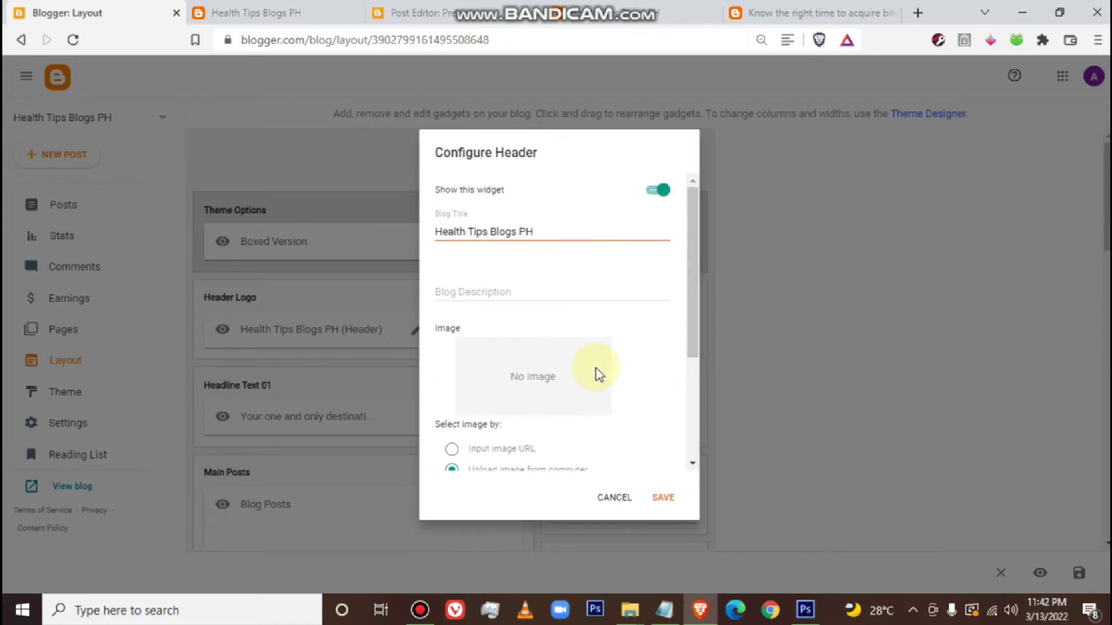
click(488, 287)
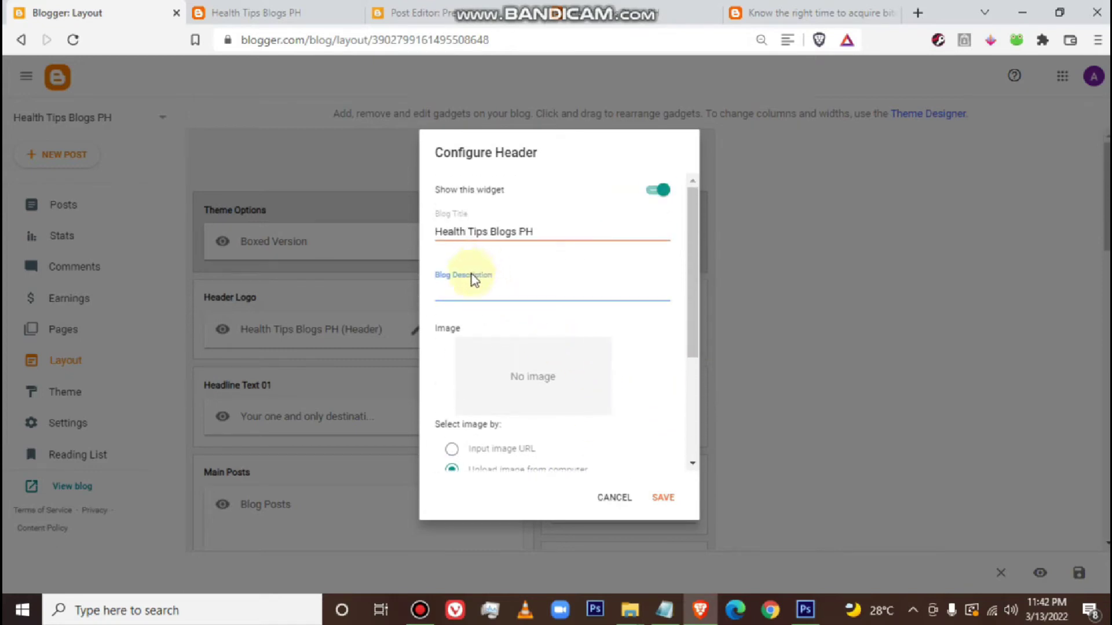
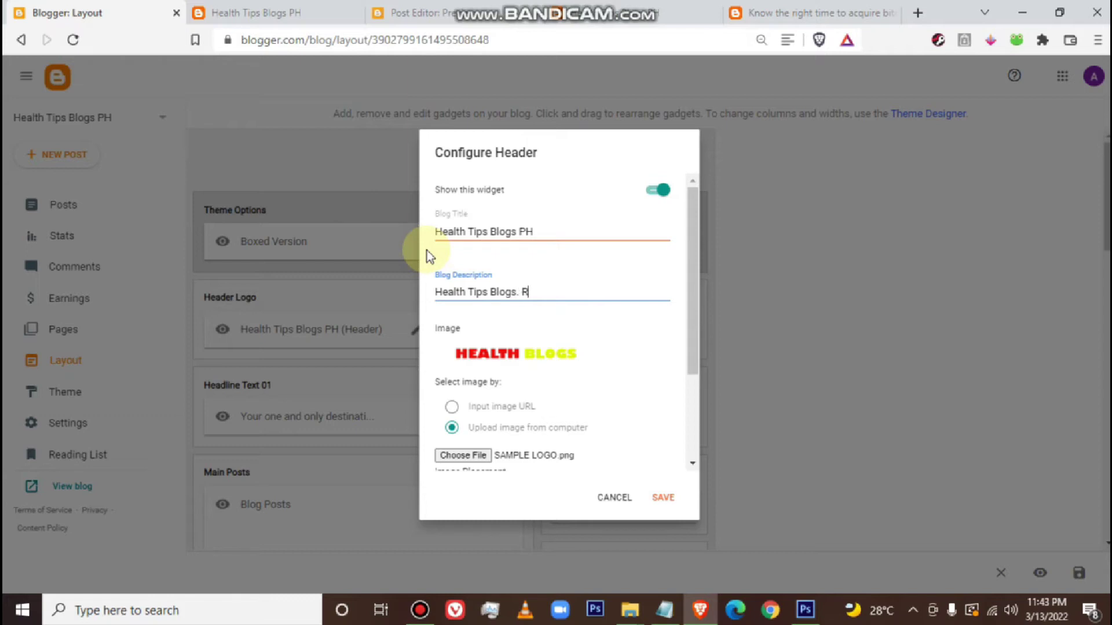
text(ead our blogs daily)
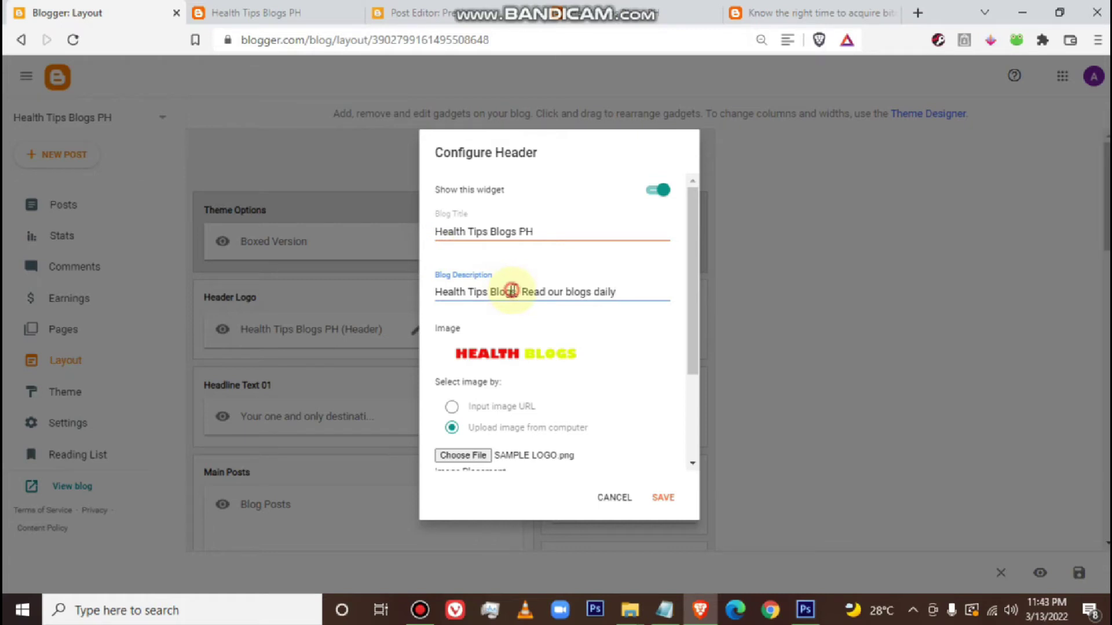
scroll(523, 366, down, 2)
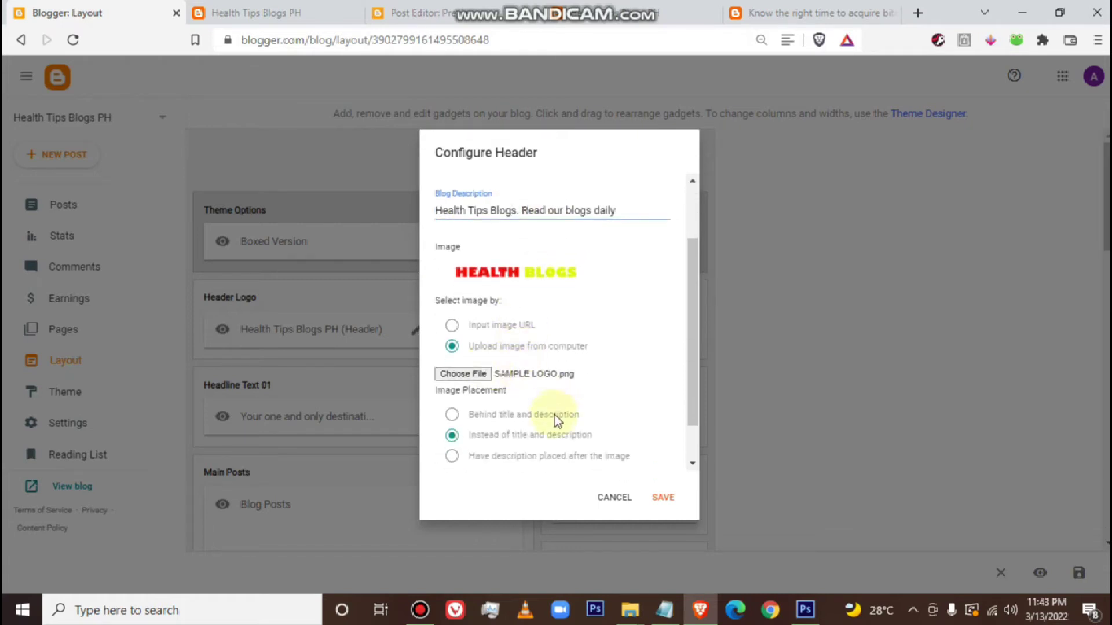
scroll(589, 418, down, 2)
scroll(607, 376, up, 4)
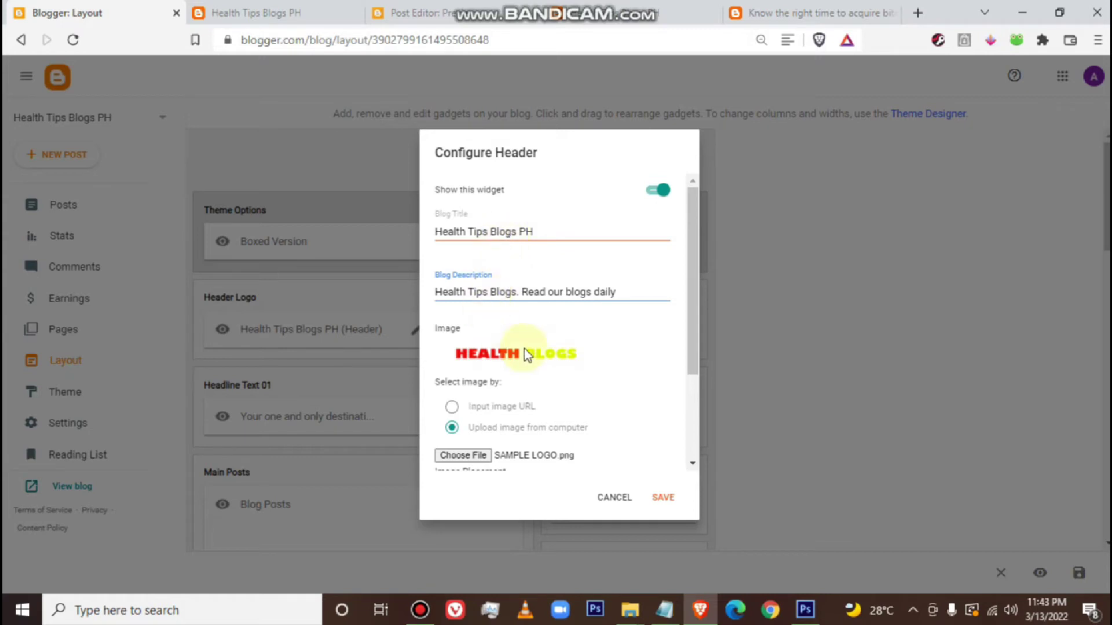
click(618, 293)
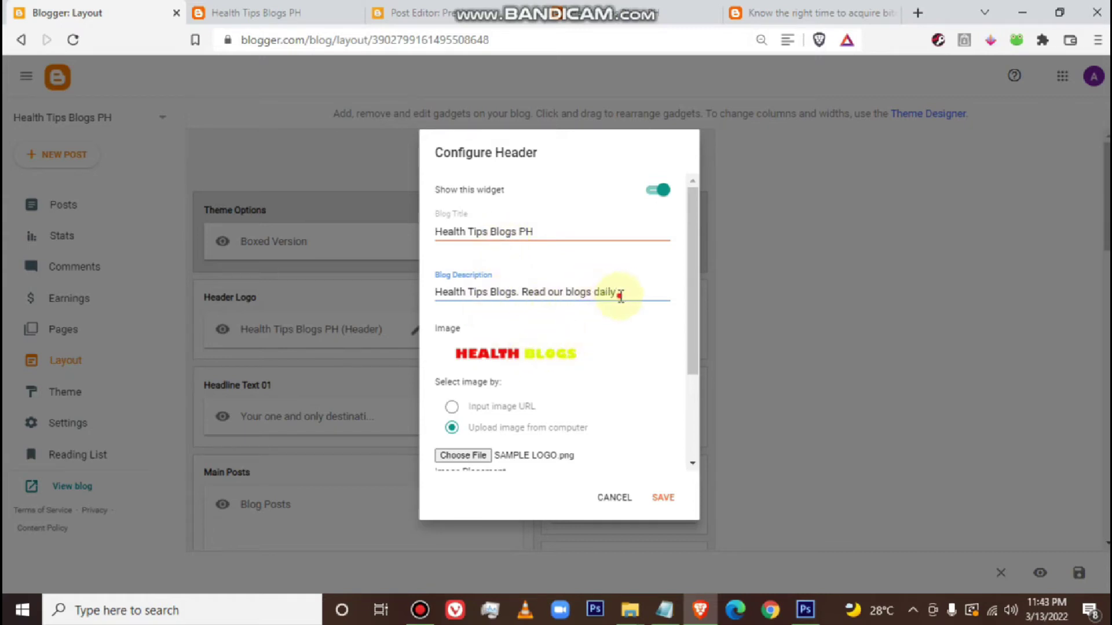
Save the header configuration and reload the live blog to check its logo
click(665, 498)
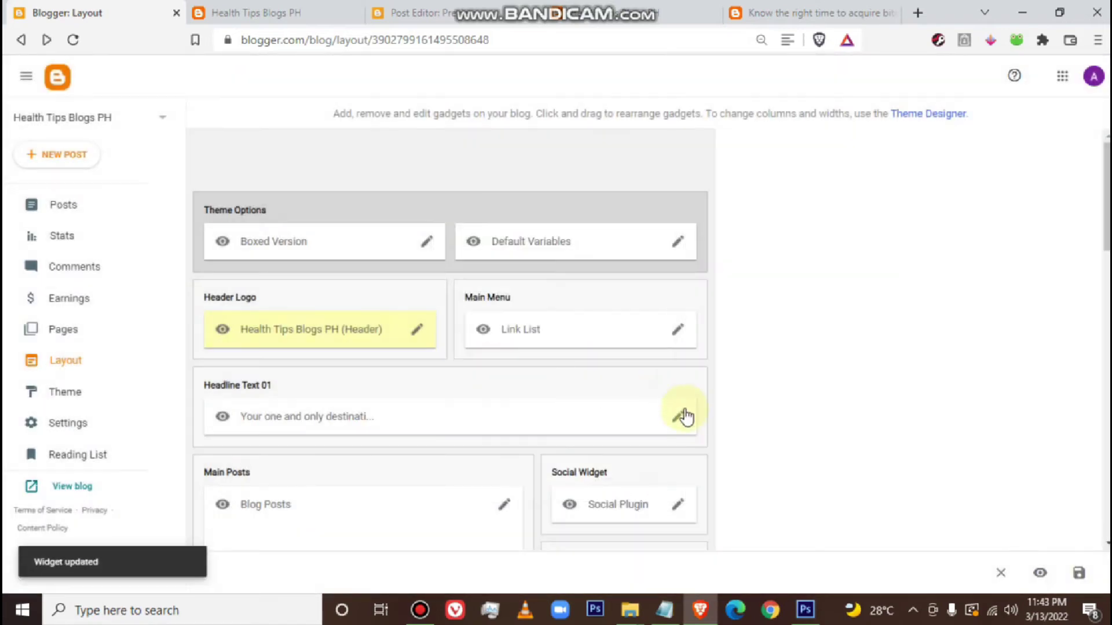
click(247, 12)
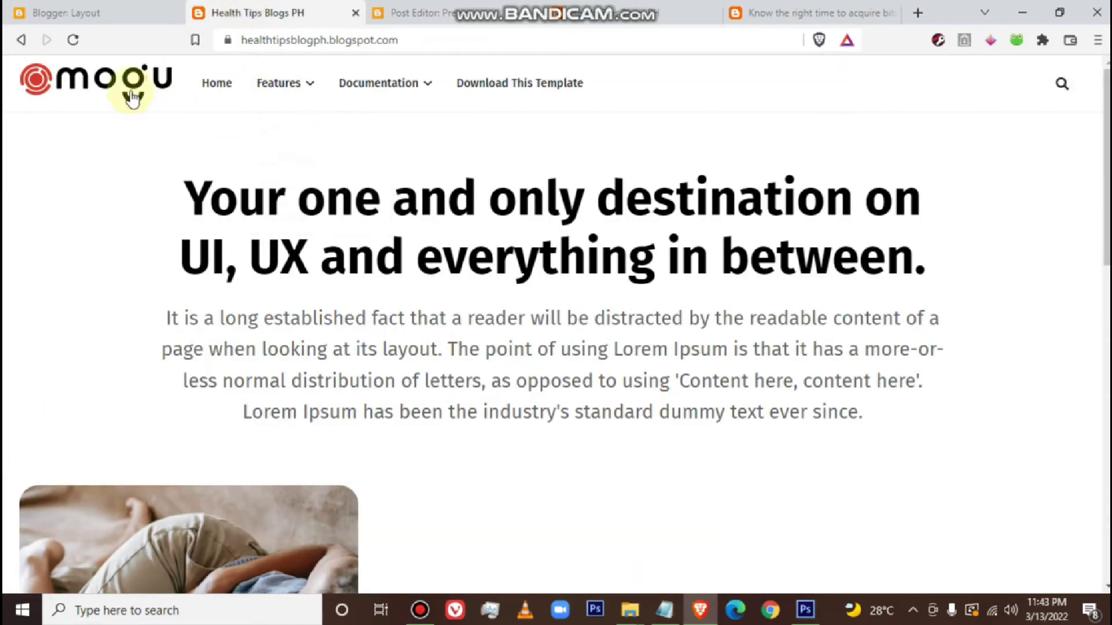
click(74, 40)
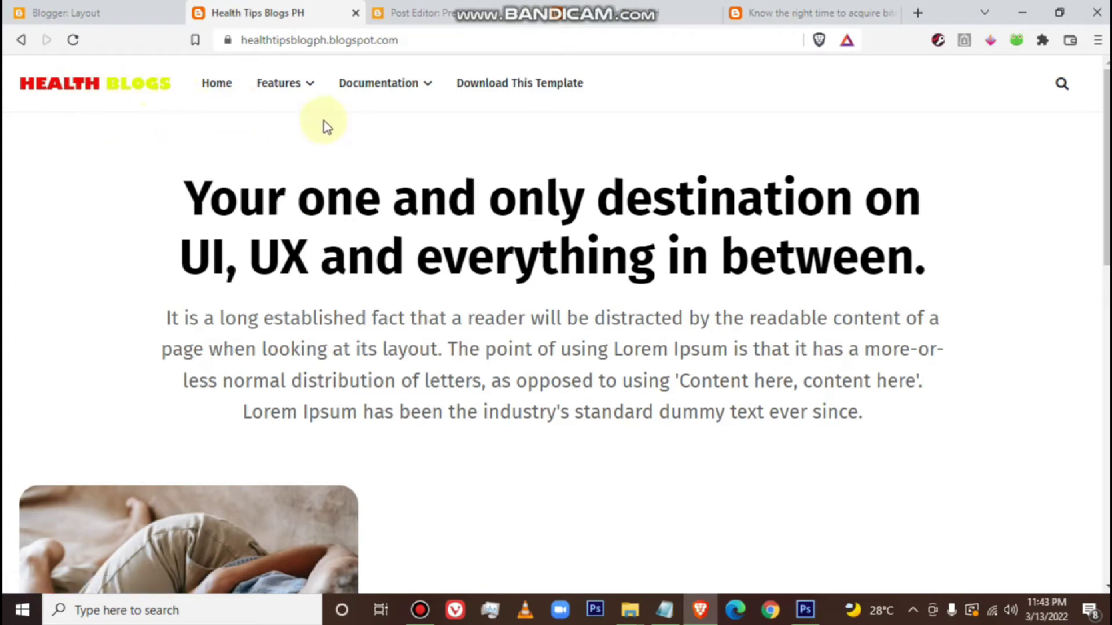
Turn off showing the Header Logo widget, save it, and reload the live blog
click(116, 12)
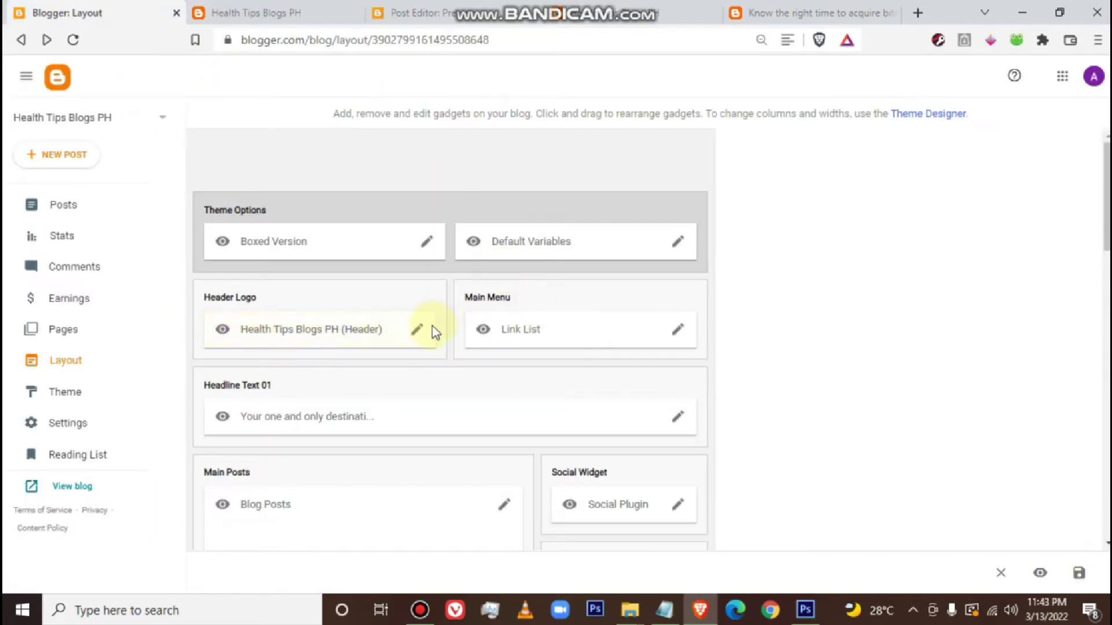
click(417, 330)
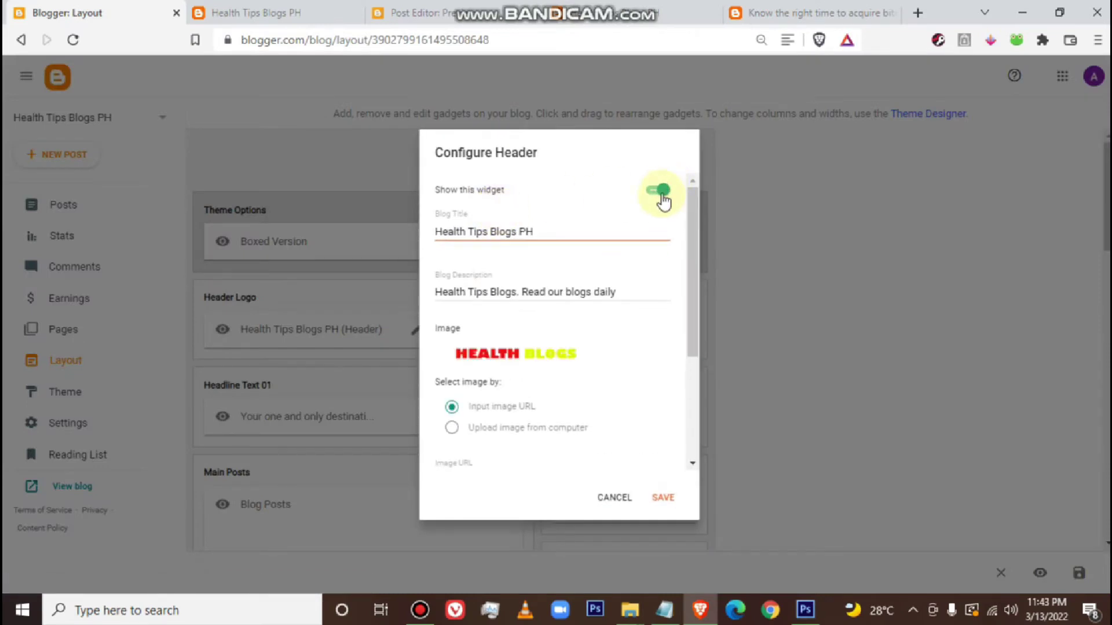
click(660, 191)
click(667, 495)
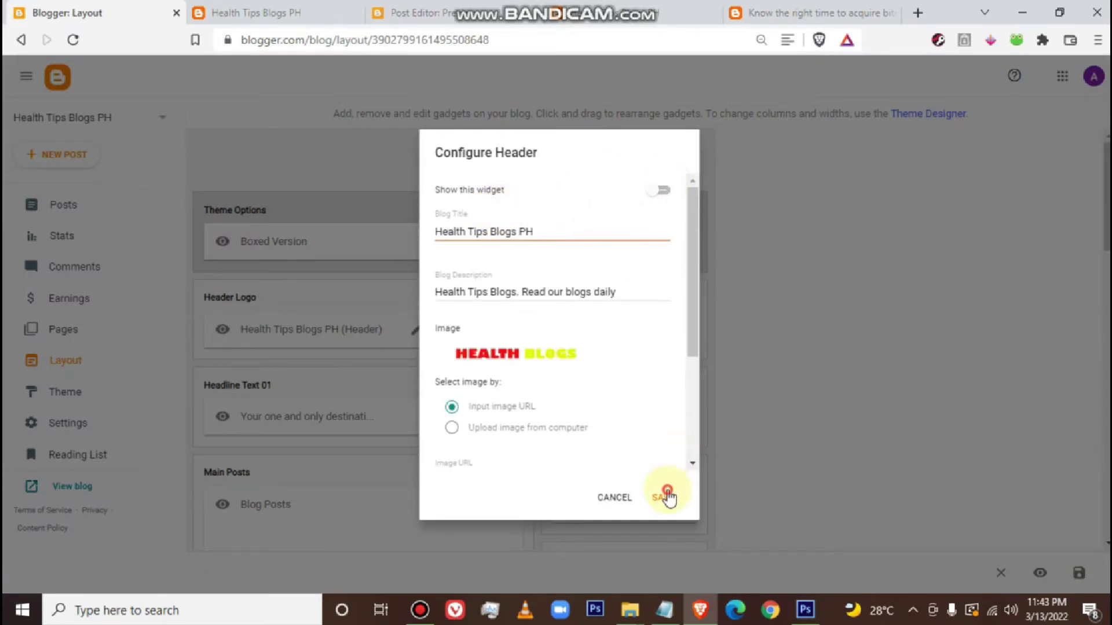
click(249, 13)
click(73, 40)
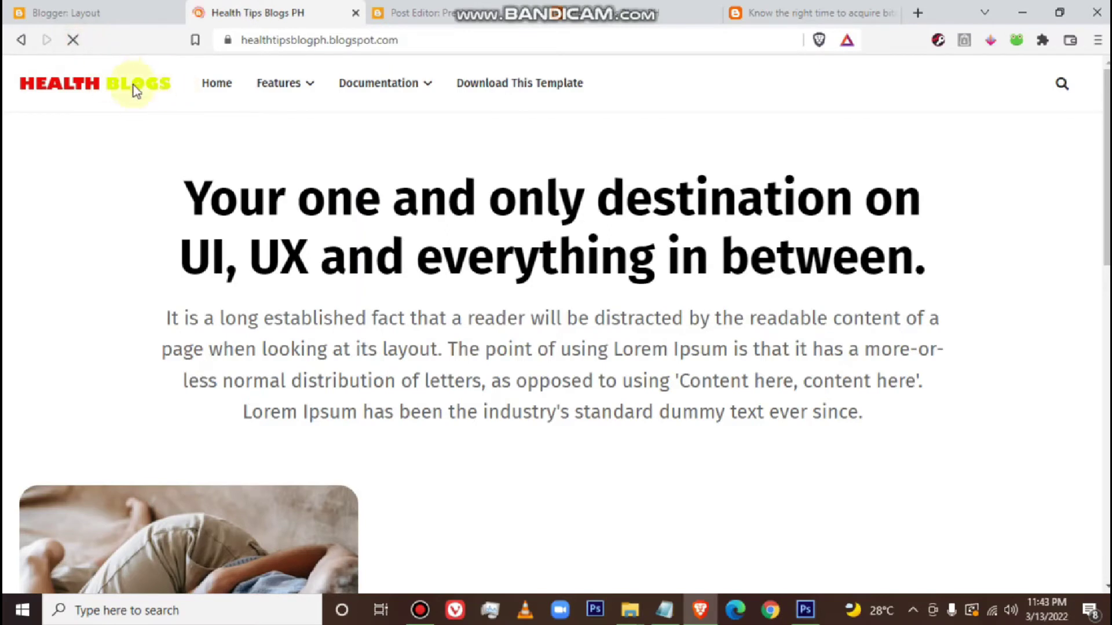
Turn the Header Logo widget's visibility back on, save it, and reload the live blog
click(102, 14)
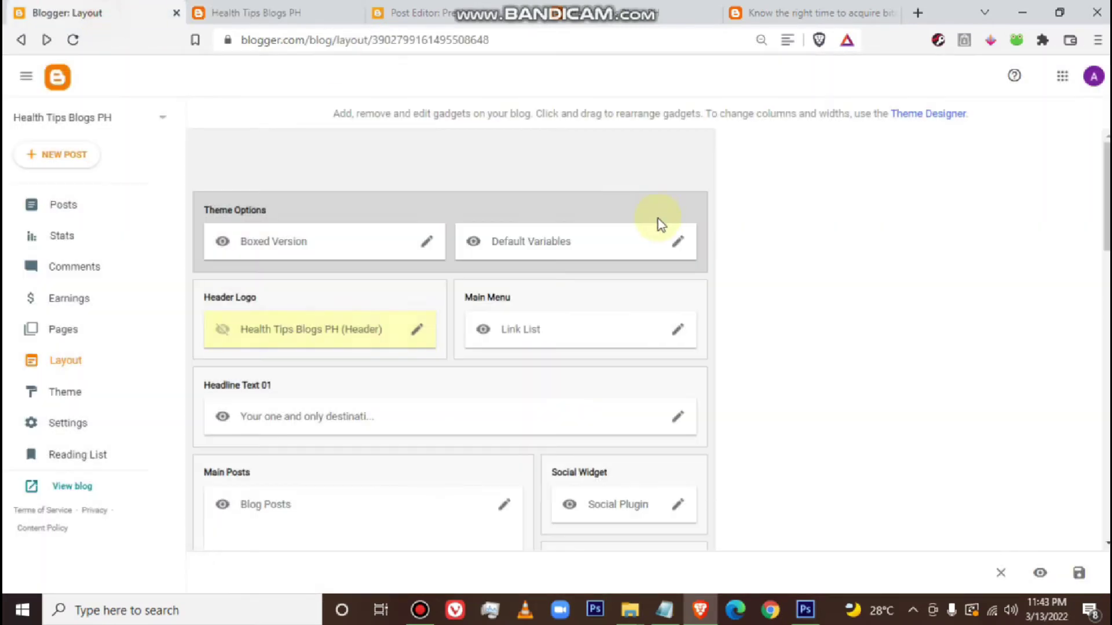
click(418, 329)
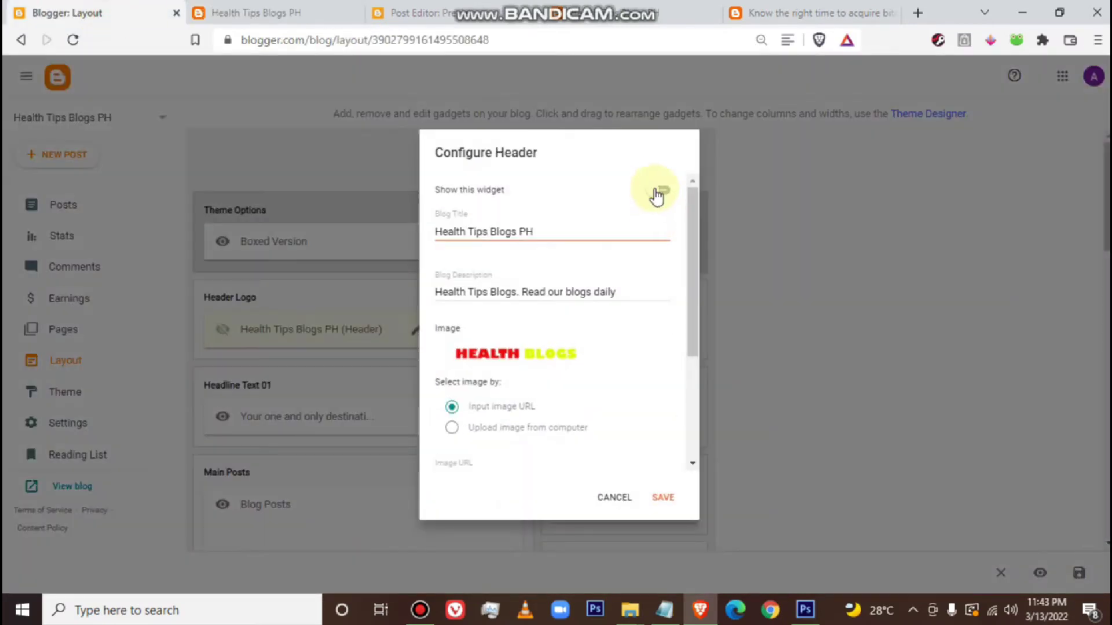
click(656, 197)
click(664, 497)
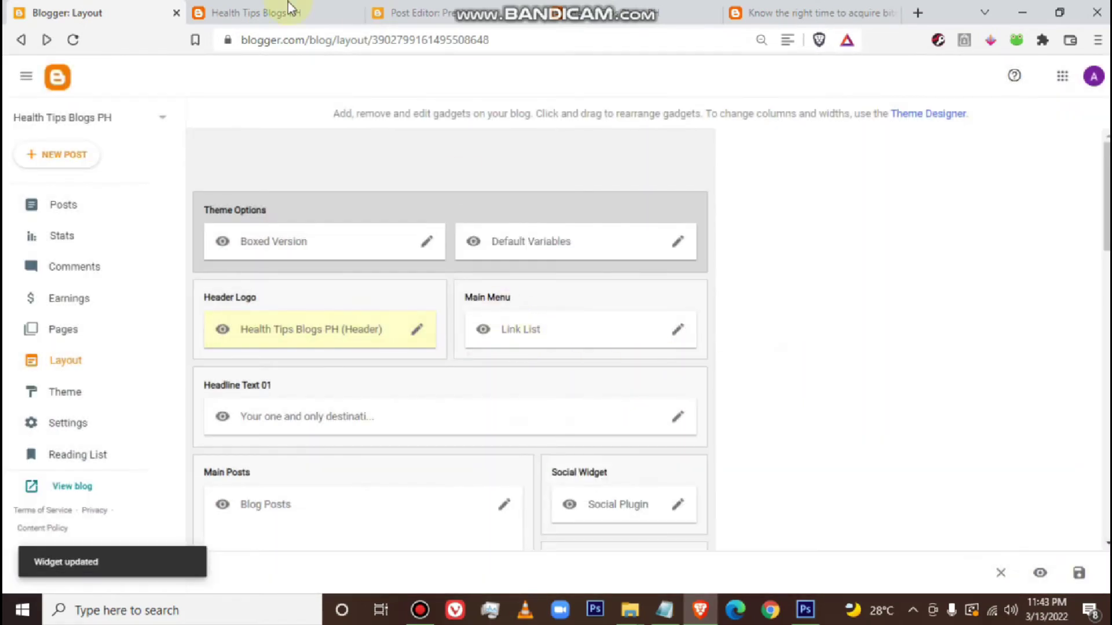
click(272, 13)
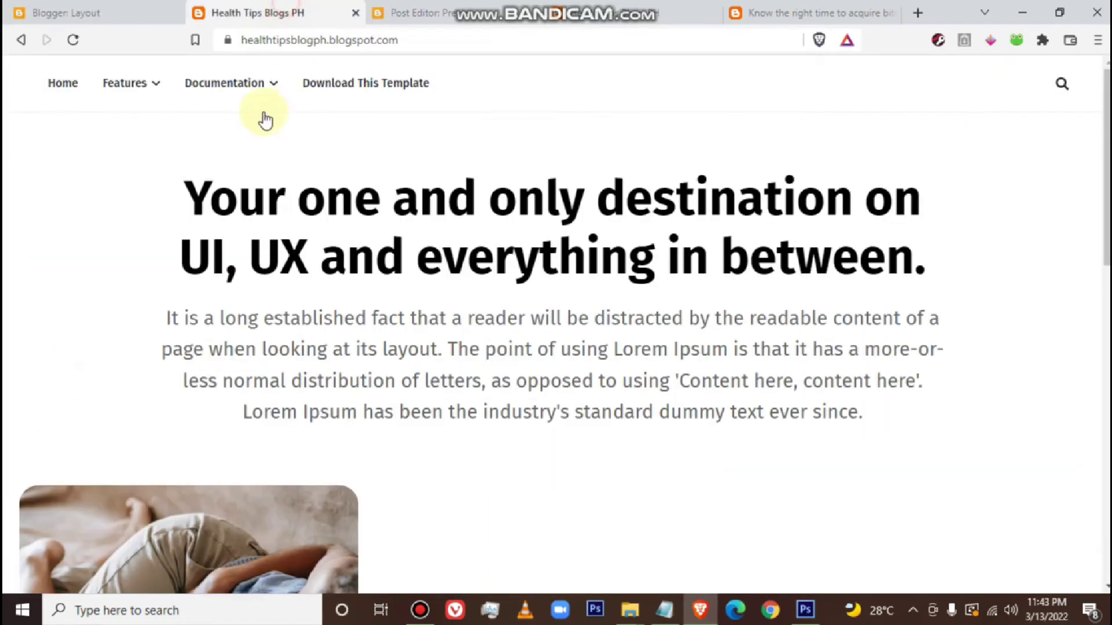
click(73, 40)
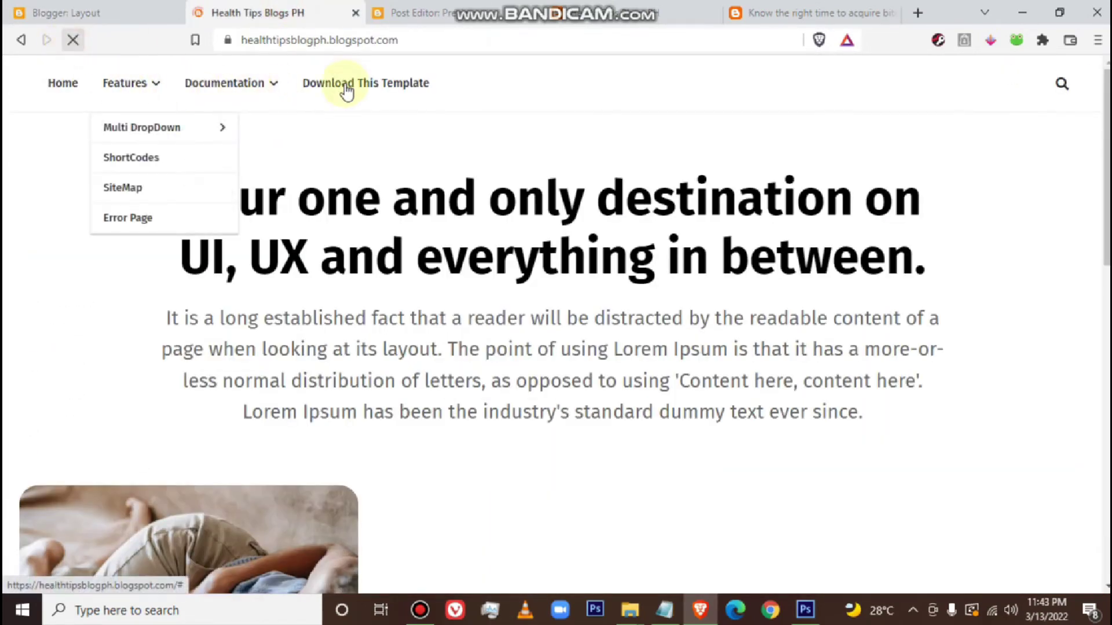
Delete Multi DropDown, DropDown 1 to 3, ShortCodes, SiteMap and Error Page from the Main Menu link list
click(123, 12)
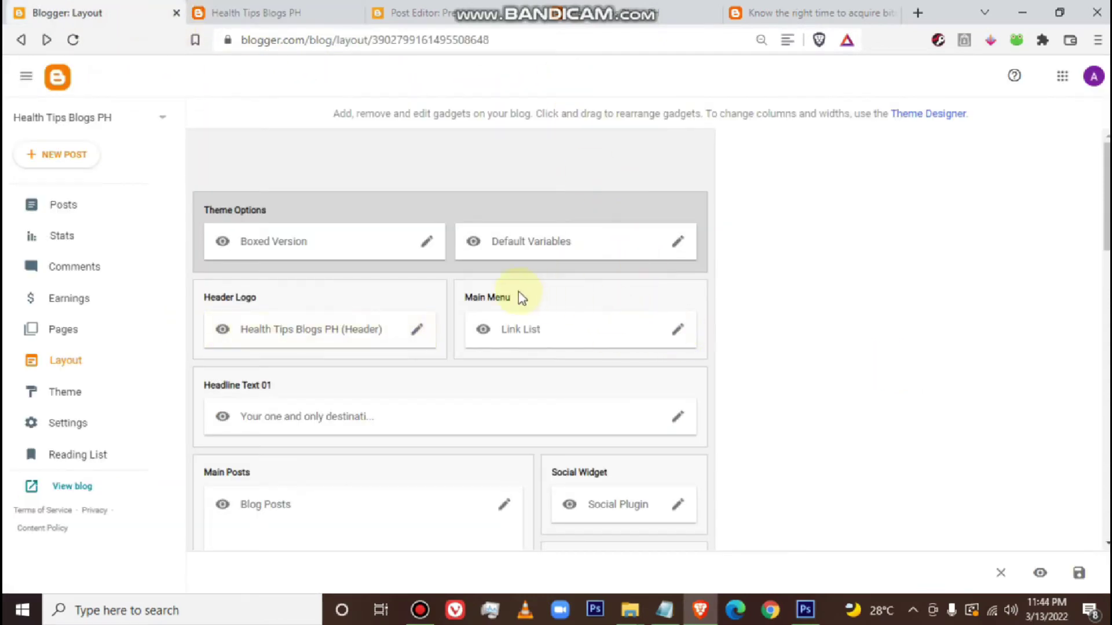
click(673, 333)
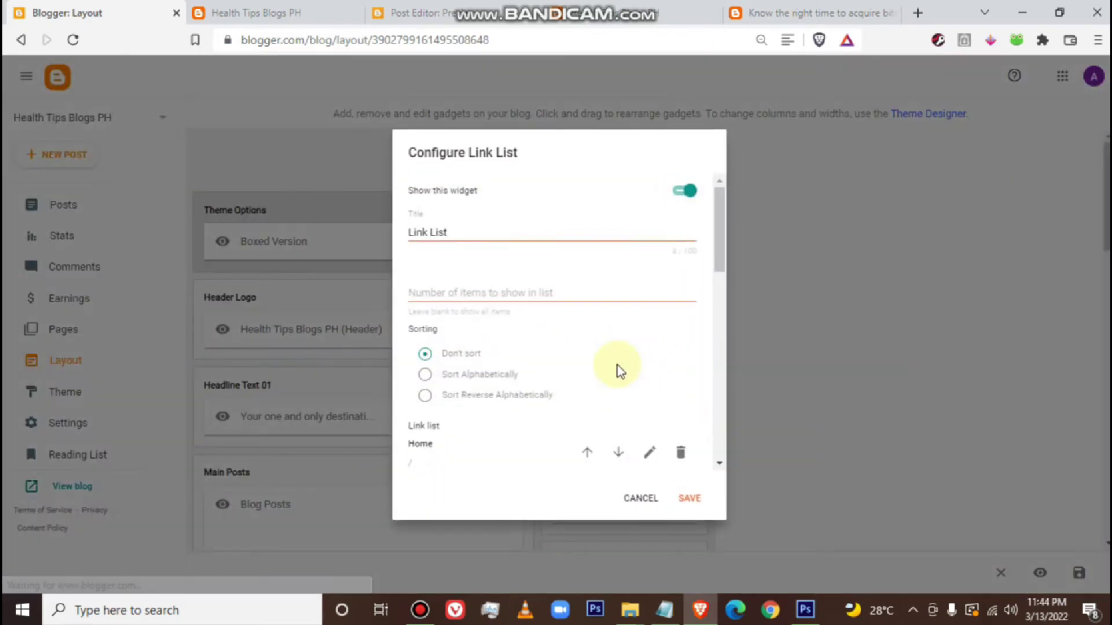
drag(721, 223, 722, 288)
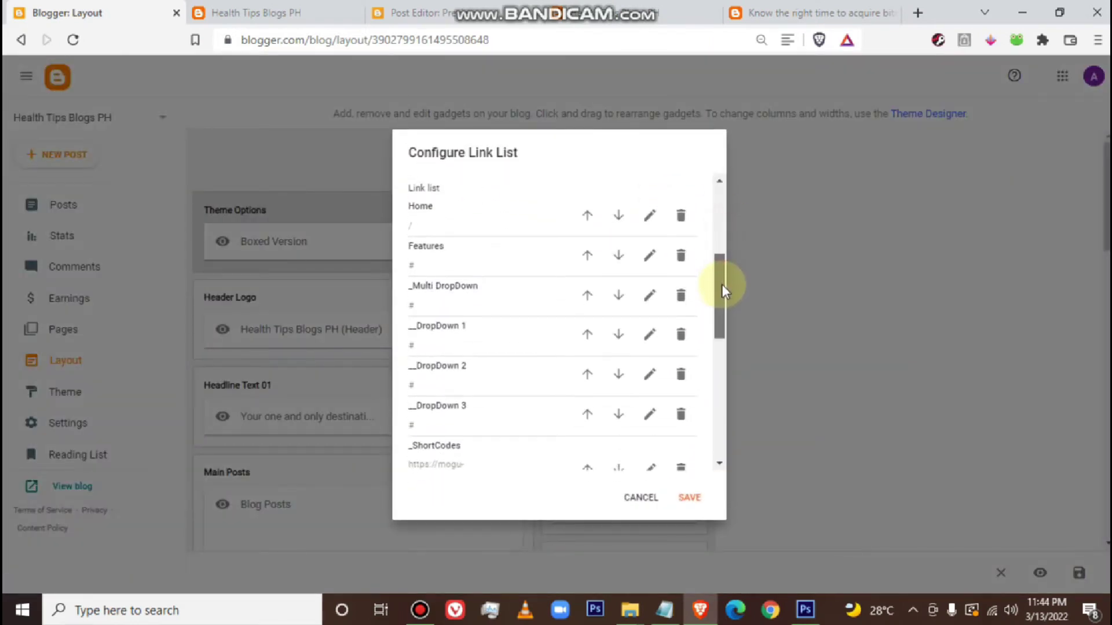
click(685, 297)
click(683, 295)
click(684, 298)
click(683, 299)
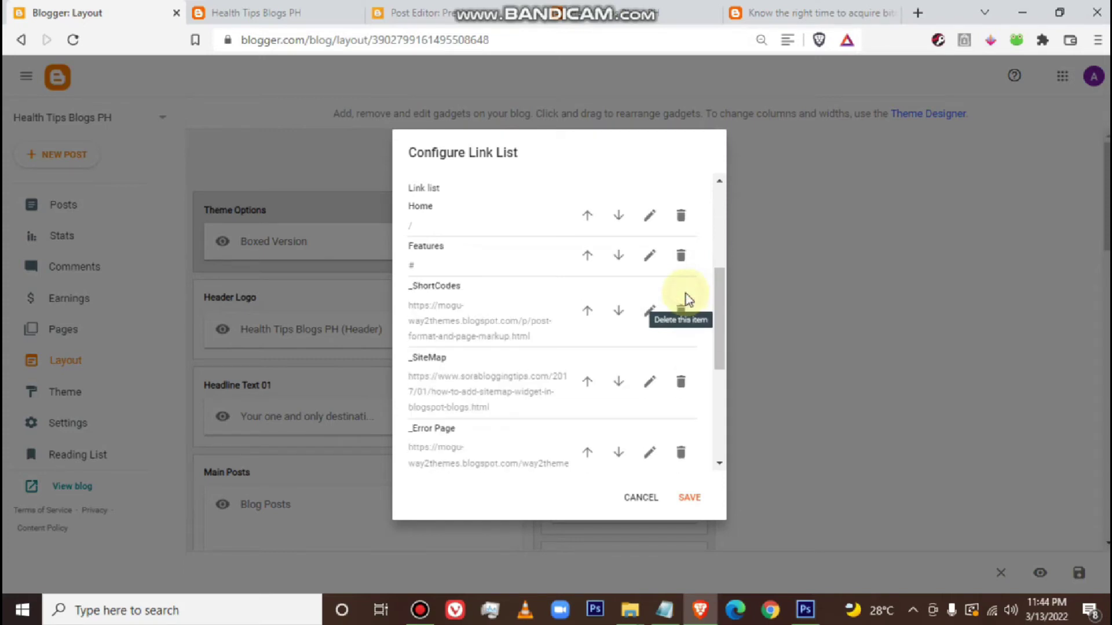
click(681, 308)
click(679, 311)
click(679, 314)
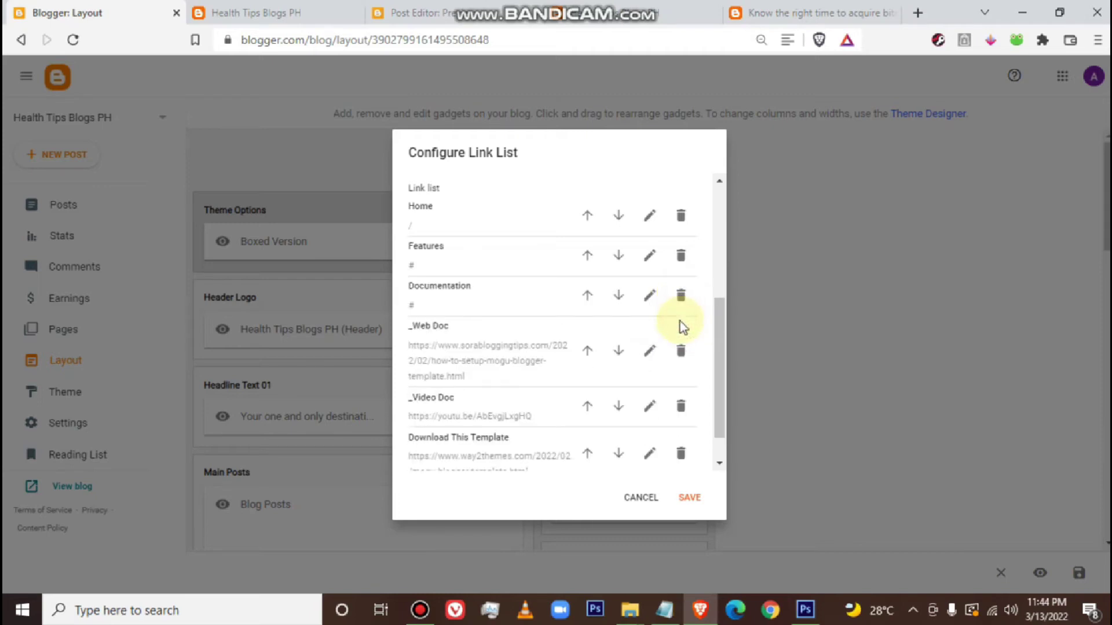
Delete _Web Doc, _Video Doc, Documentation and Download This Template from the Main Menu link list and save it
click(681, 355)
click(679, 374)
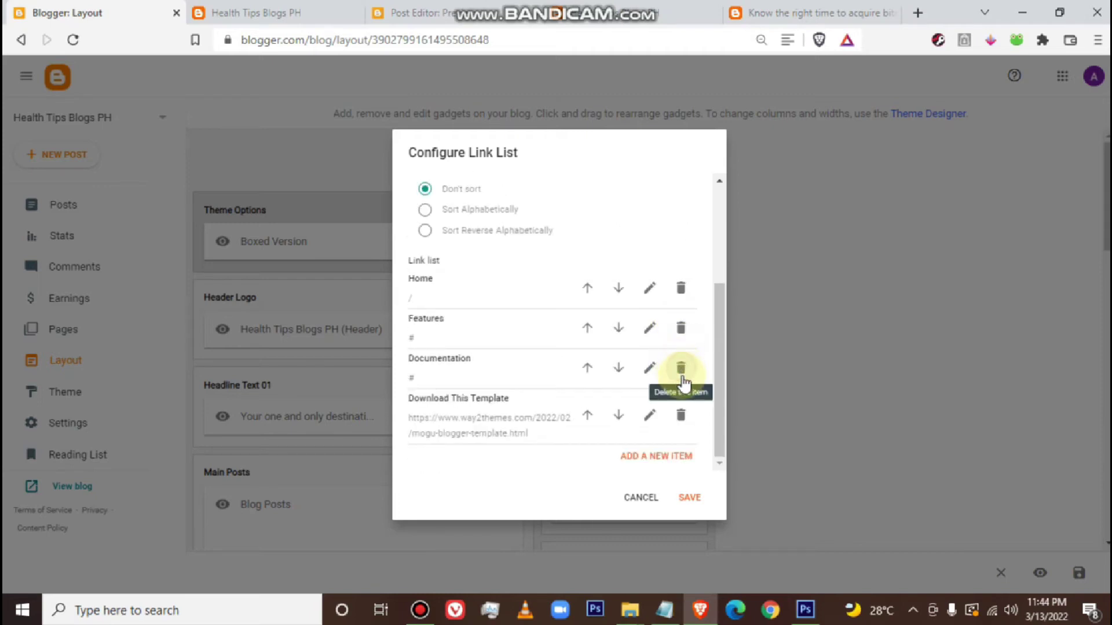
click(683, 377)
click(681, 416)
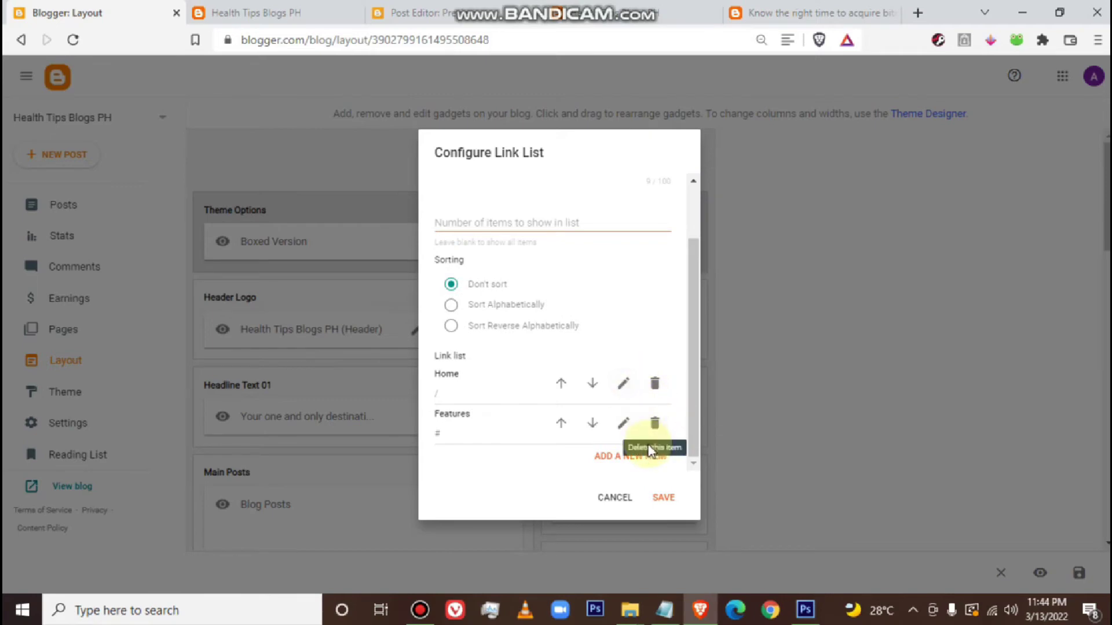
scroll(640, 273, up, 2)
click(663, 497)
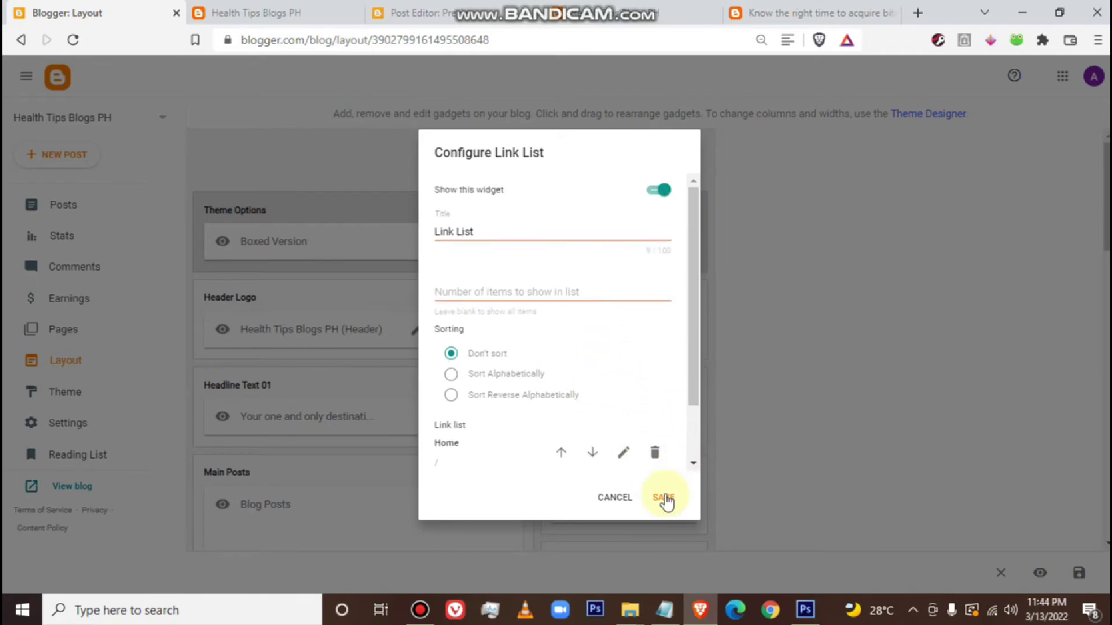
Reload the live blog and look over its main menu and home page
click(249, 14)
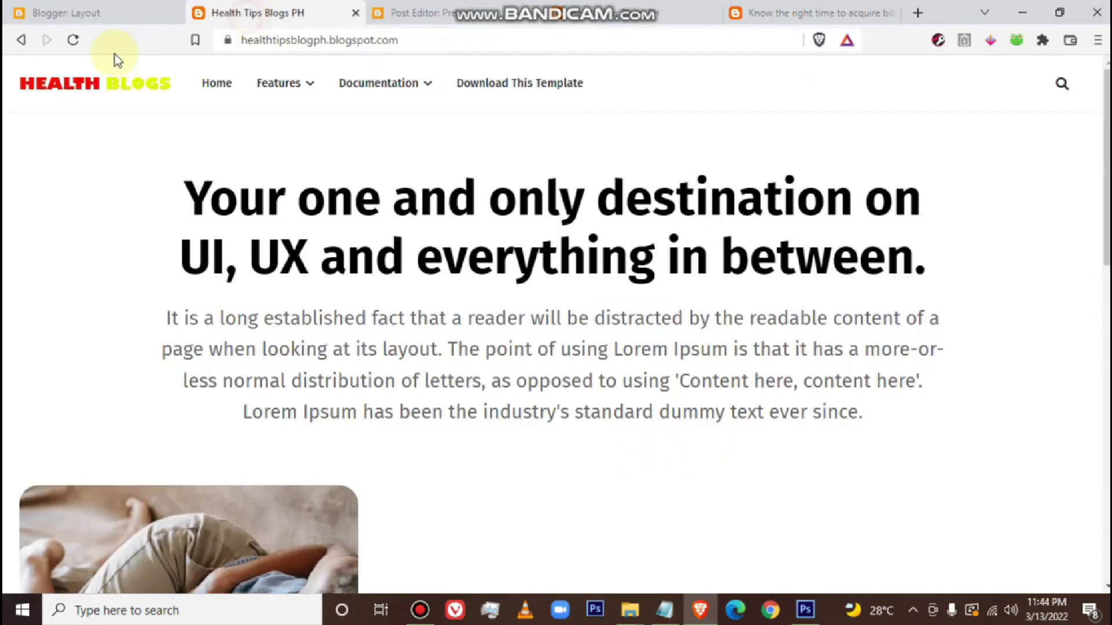
click(78, 42)
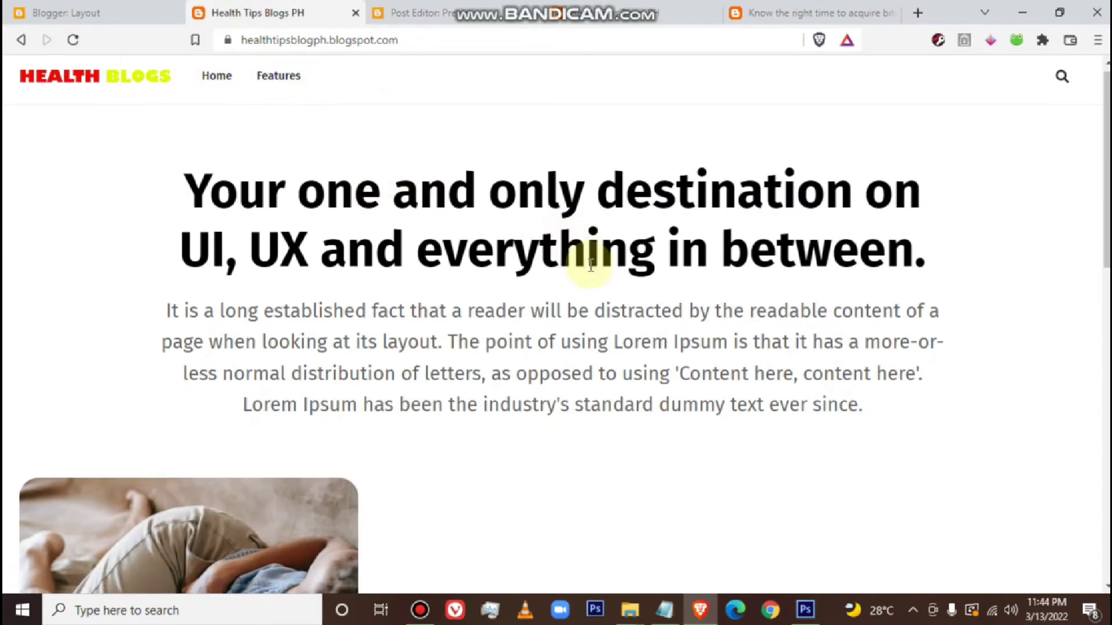
scroll(596, 264, down, 2)
scroll(946, 298, up, 2)
scroll(1097, 231, down, 4)
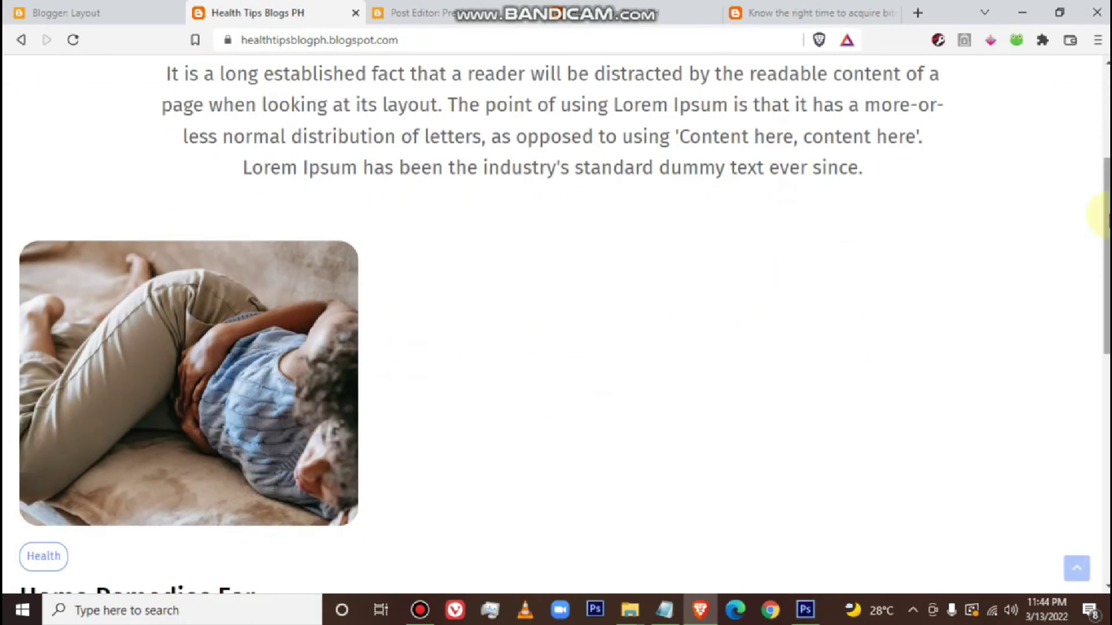
drag(1104, 215, 1072, 111)
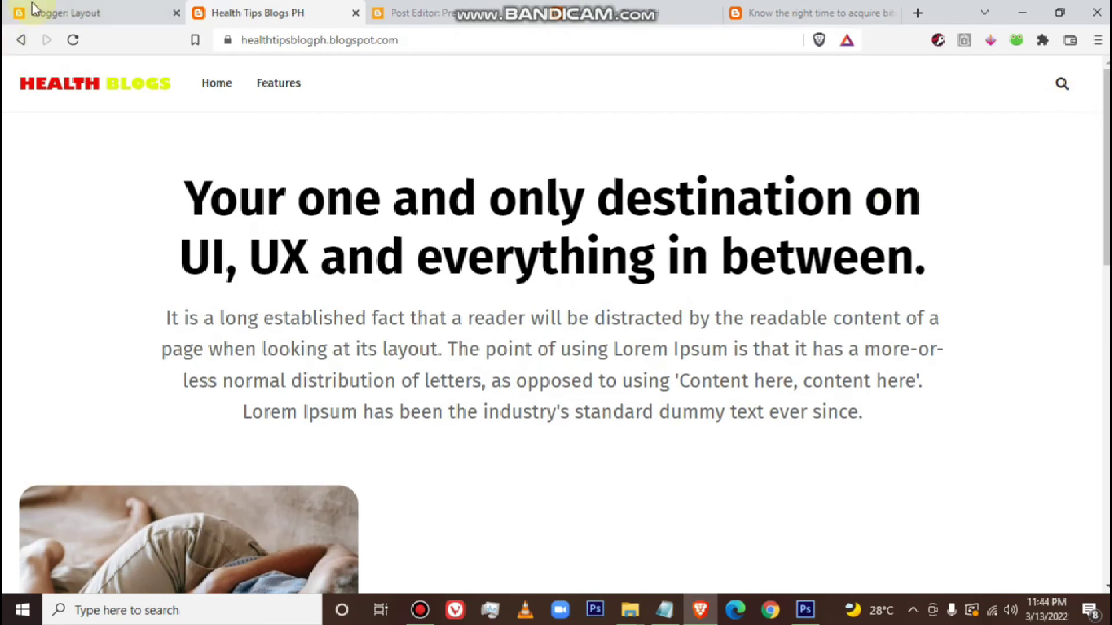
Open the Headline Text 01 gadget for editing and set its title to "Health Tips Blog PH"
click(106, 12)
scroll(405, 324, down, 2)
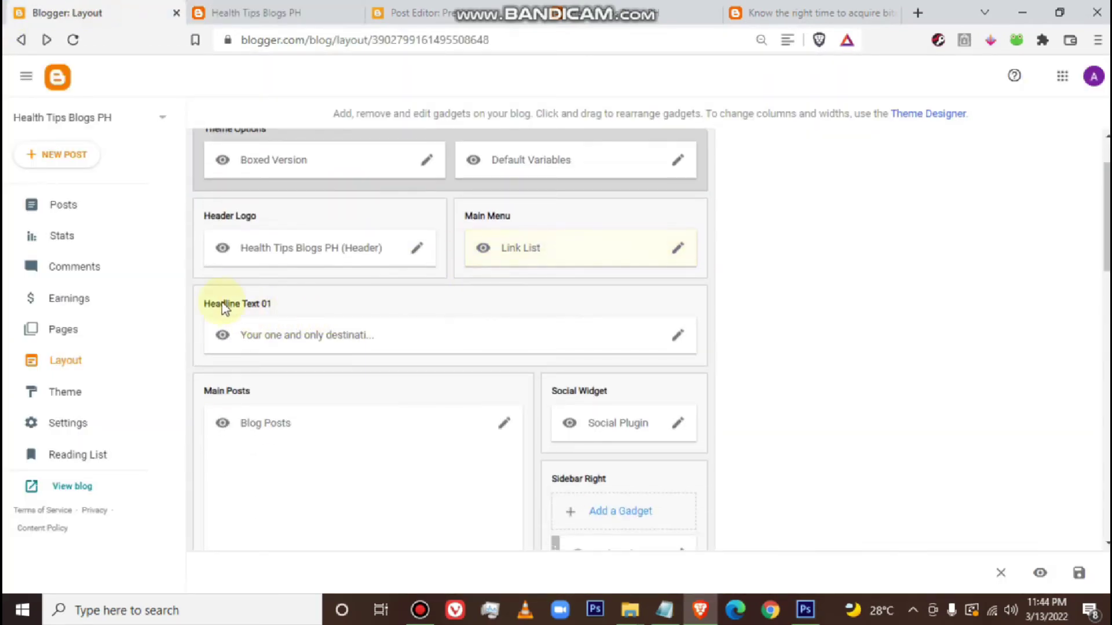
click(246, 14)
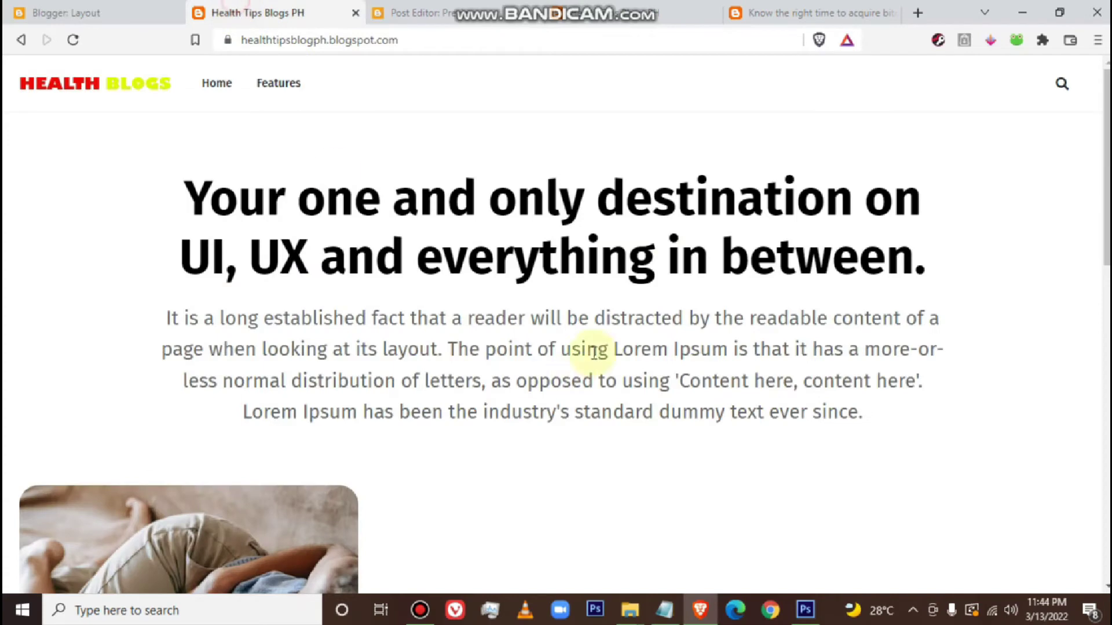
click(89, 18)
click(678, 335)
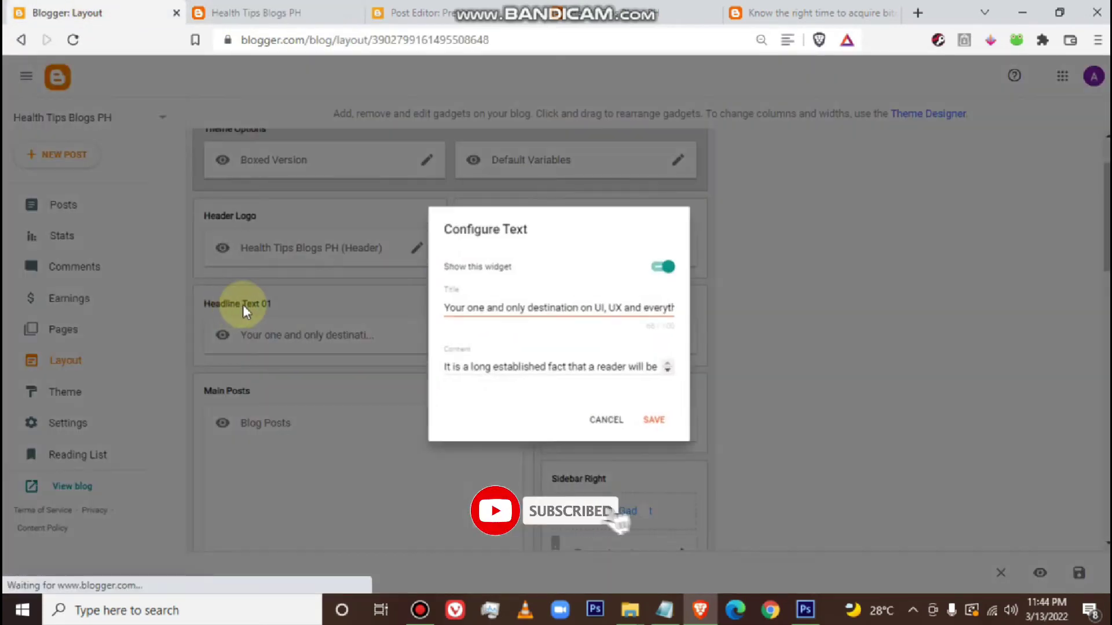
click(496, 250)
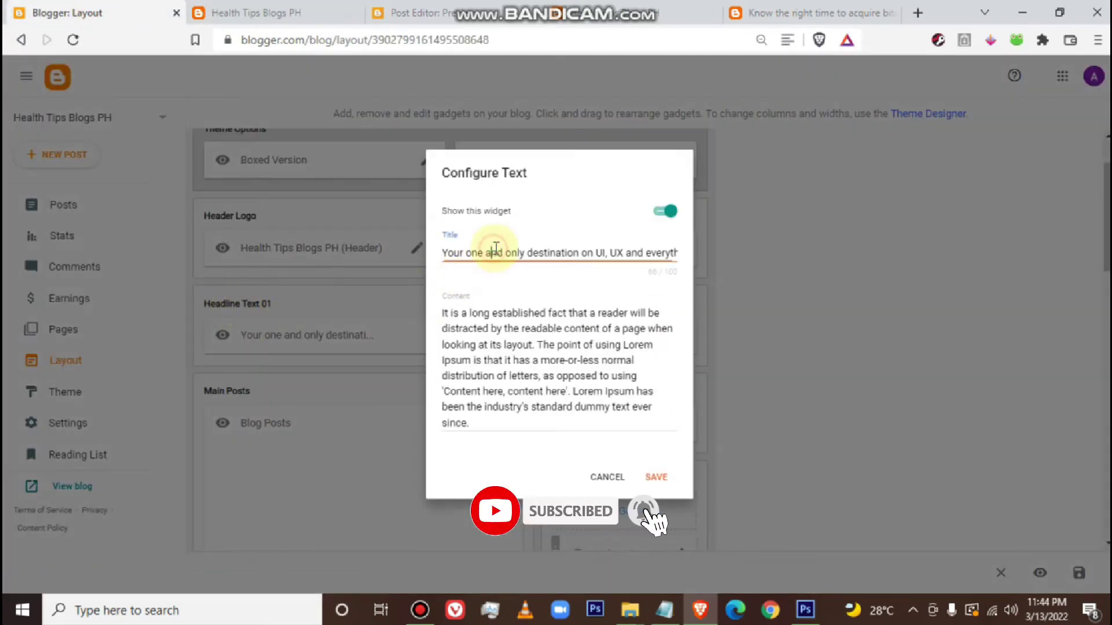
key(ctrl+a)
text(He)
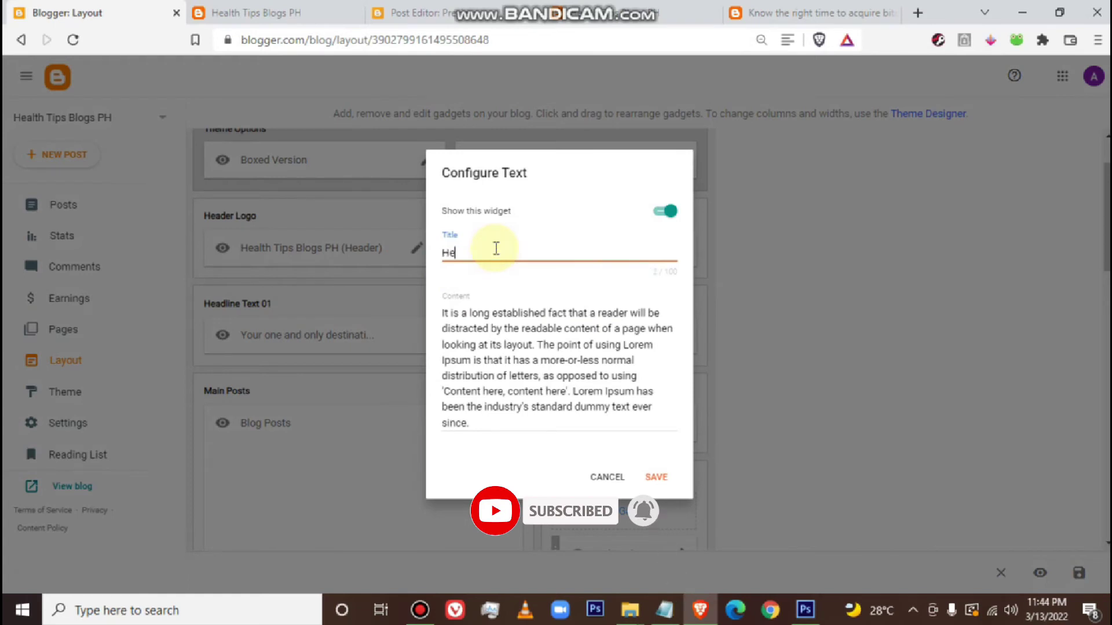
text(alth Tips Blog PH)
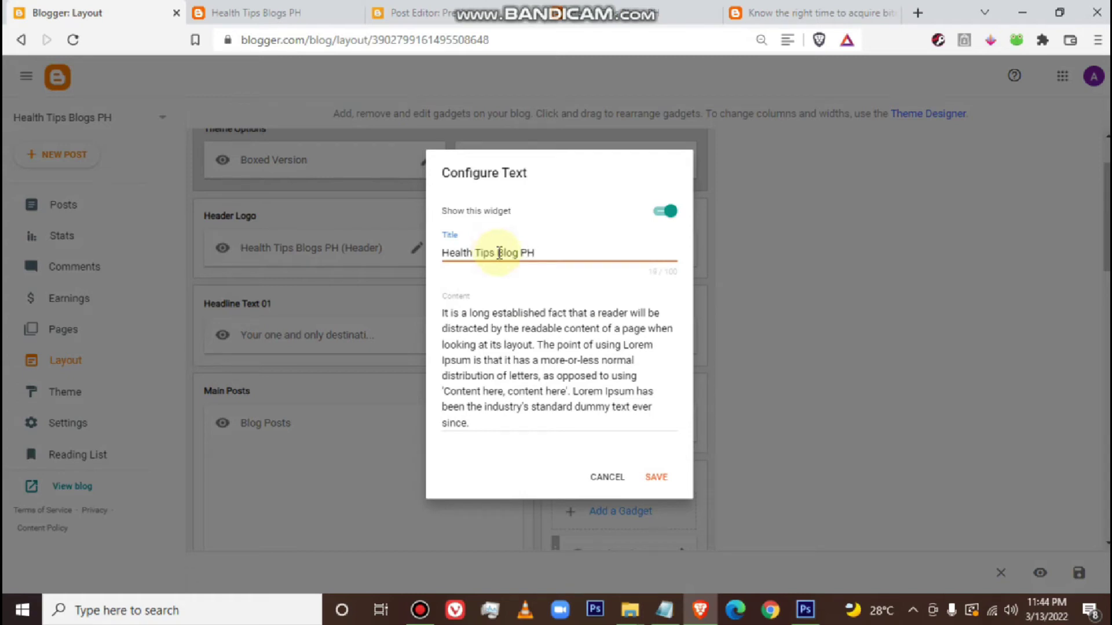
Replace the headline gadget's content with "Health Tips Daily. Hope you enjoy reading our blogs!" and save it
click(504, 394)
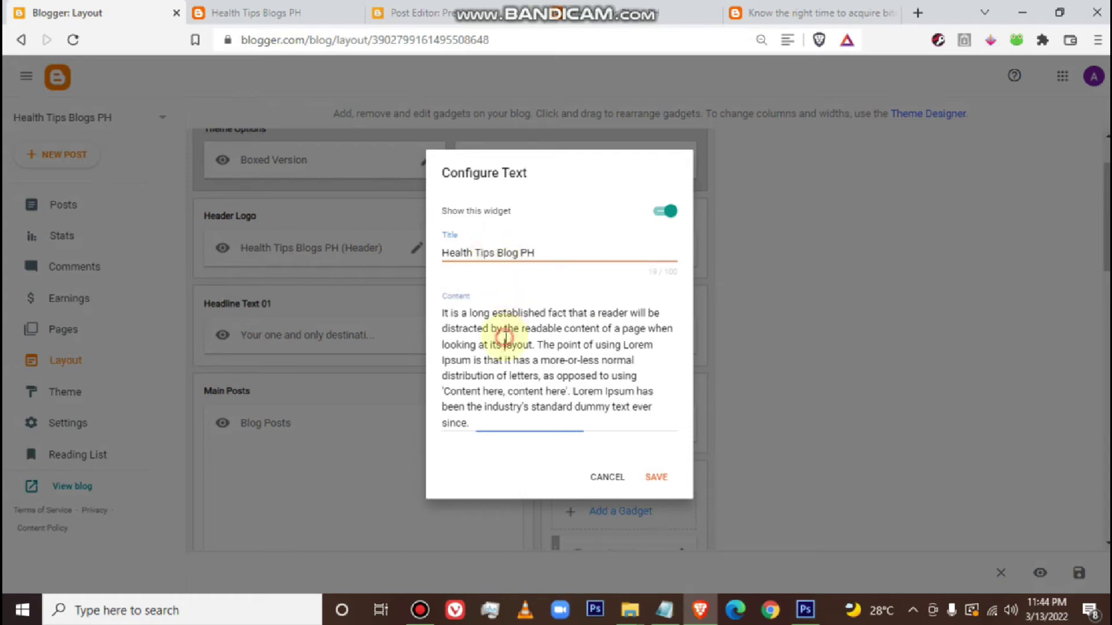
key(ctrl+a)
key(BackSpace)
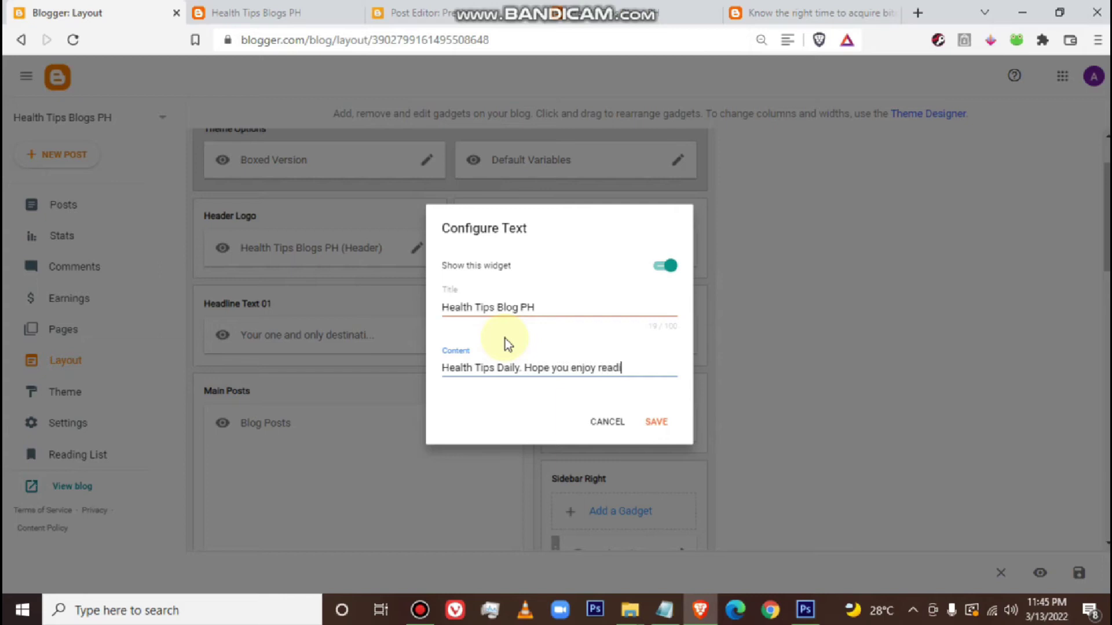
text(gs!)
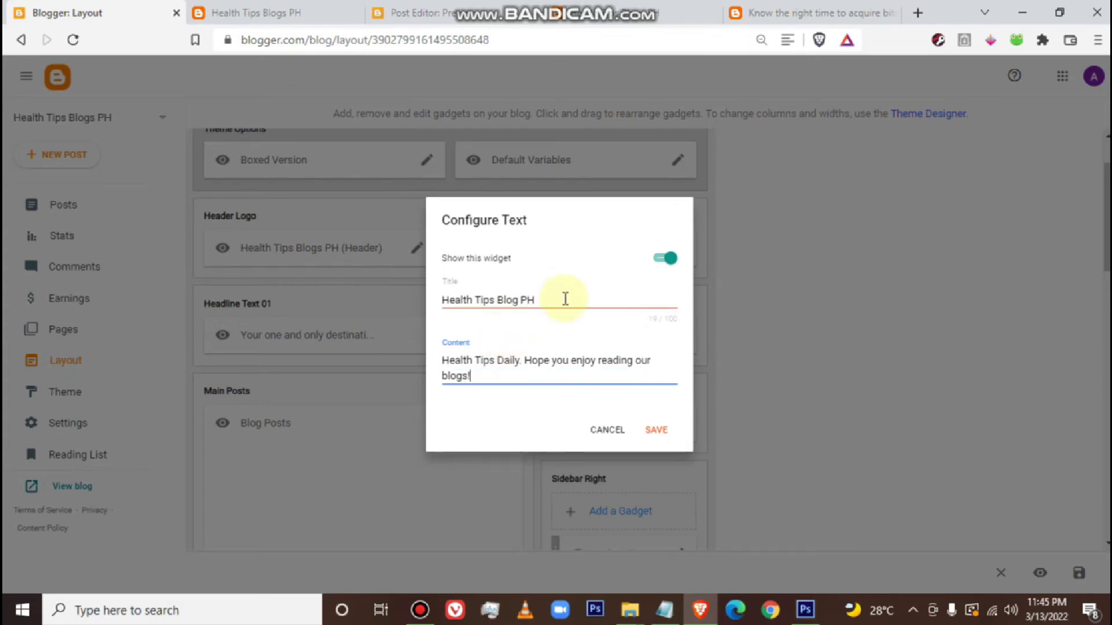
click(662, 430)
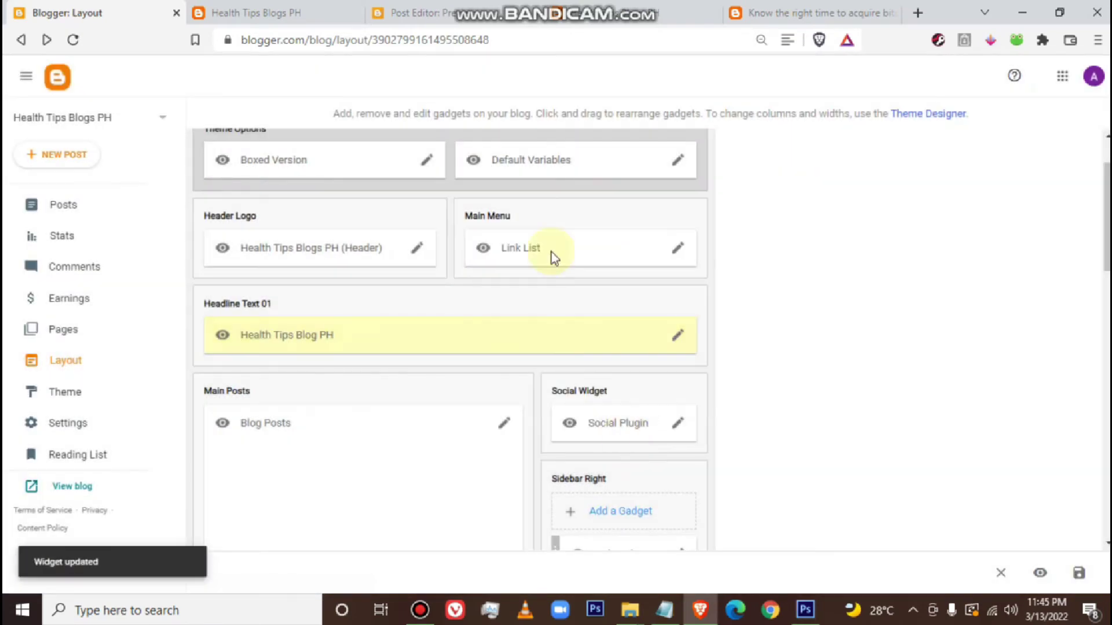
Reload the live blog and examine the page from the headline down to the footer
click(255, 13)
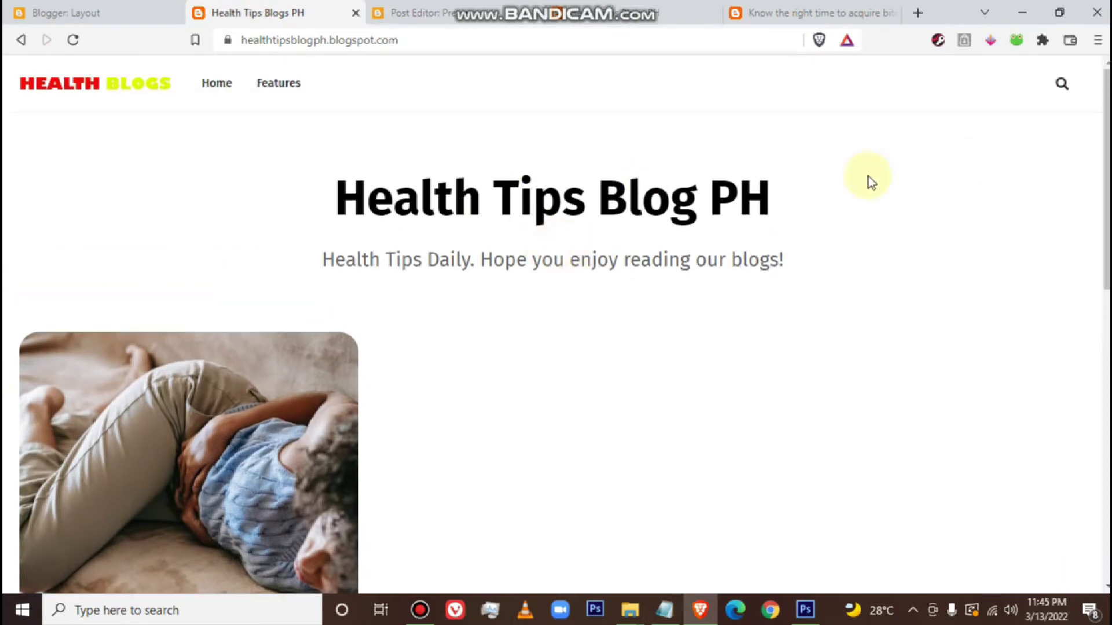
drag(1107, 113, 1097, 298)
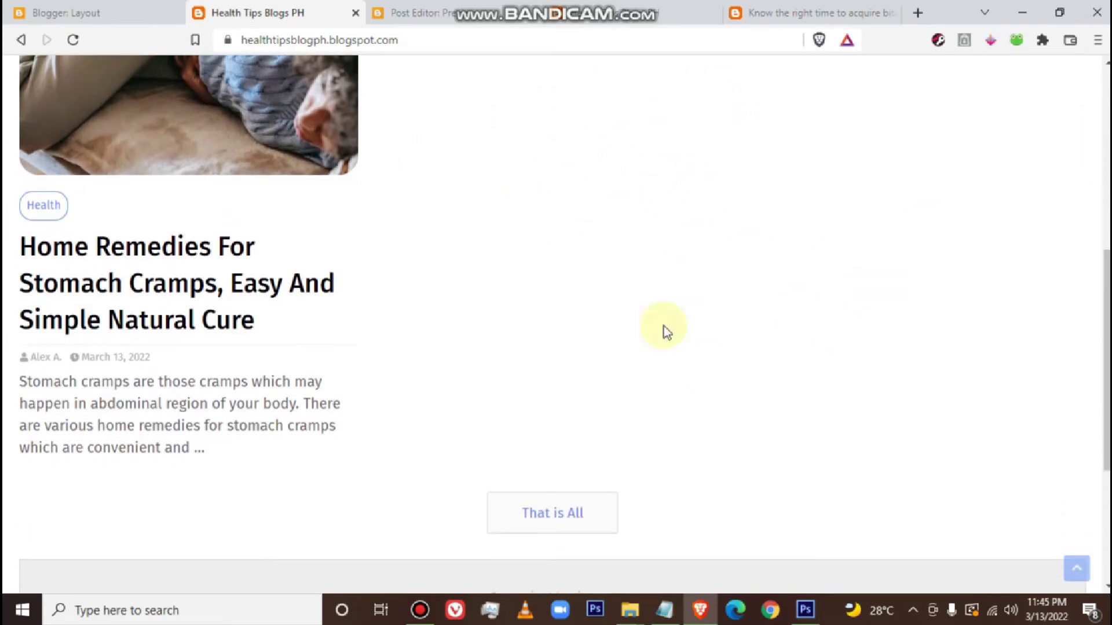
scroll(605, 331, up, 5)
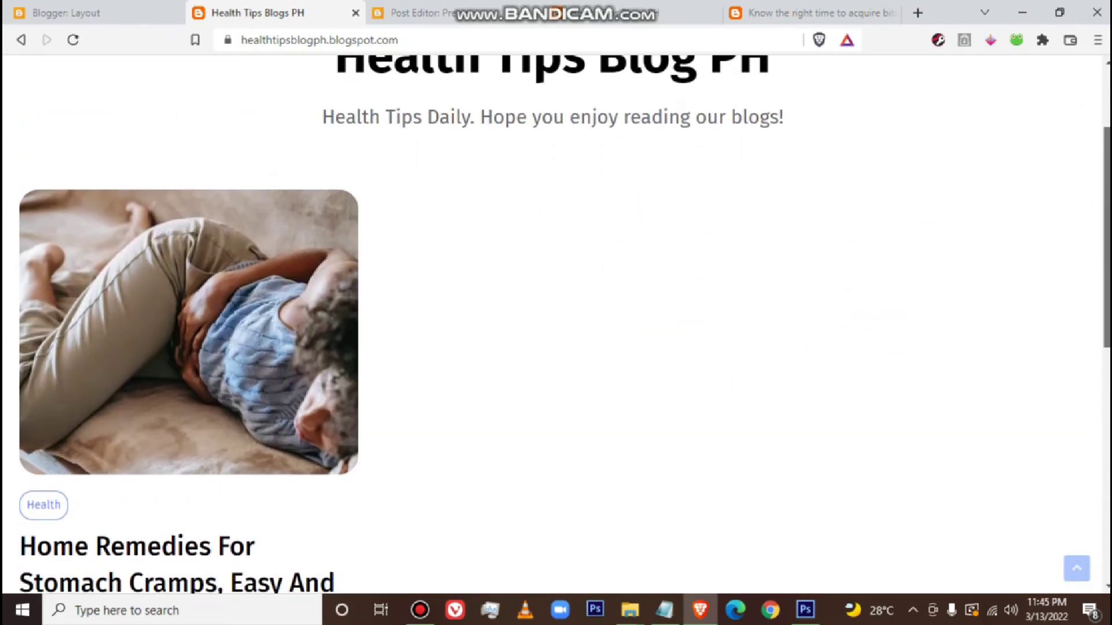
scroll(605, 331, down, 10)
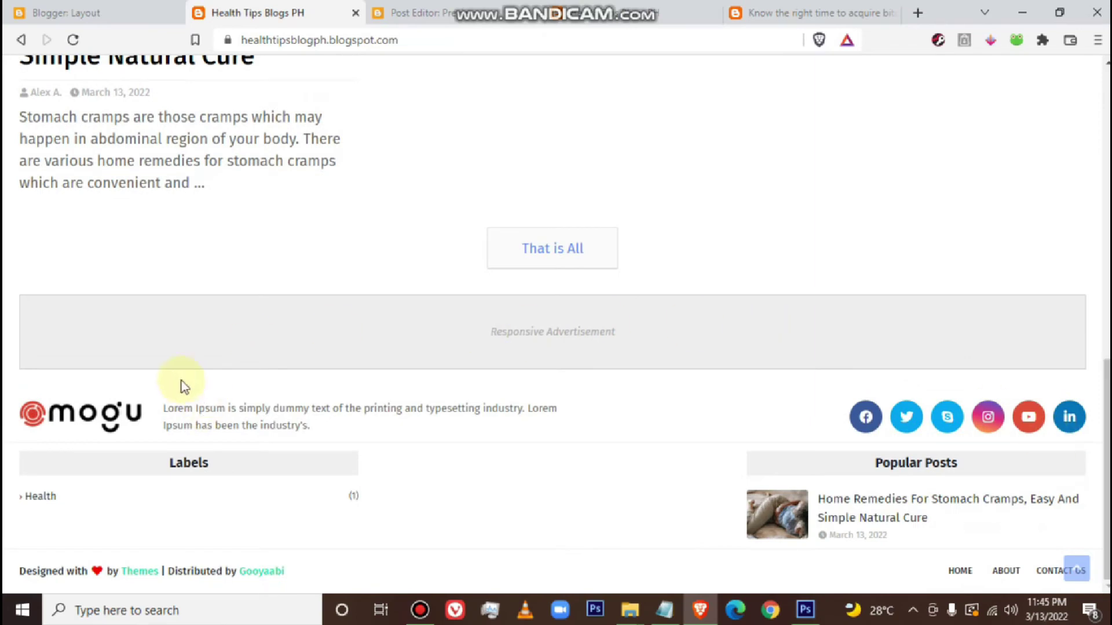
Open the footer's About Us gadget for editing and upload SAMPLE LOGO from the Downloads folder as its image
click(149, 12)
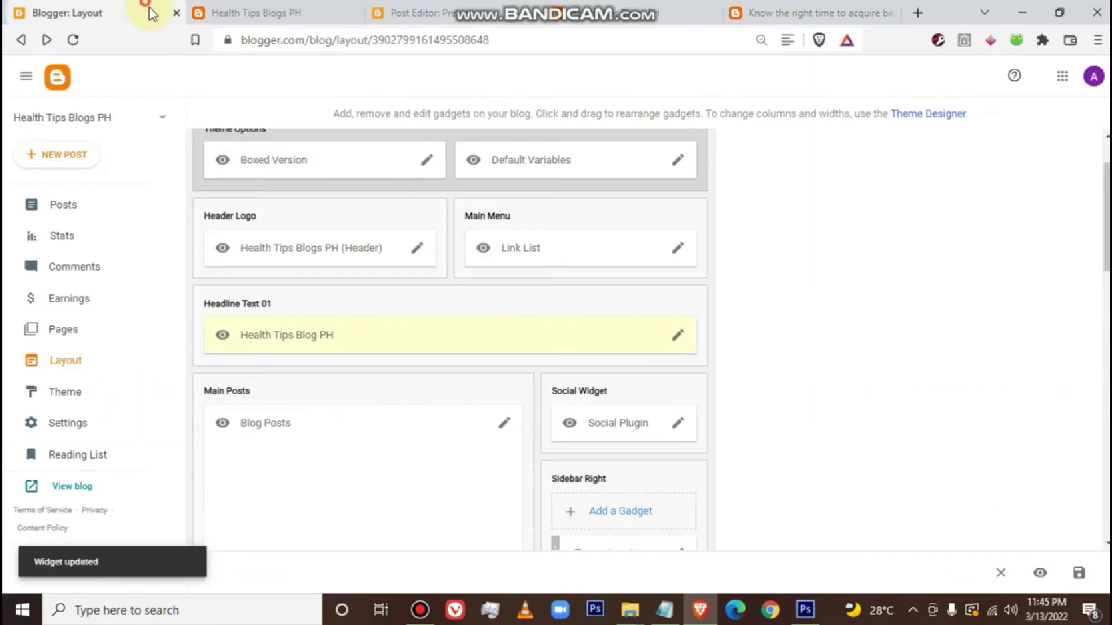
scroll(1042, 471, down, 15)
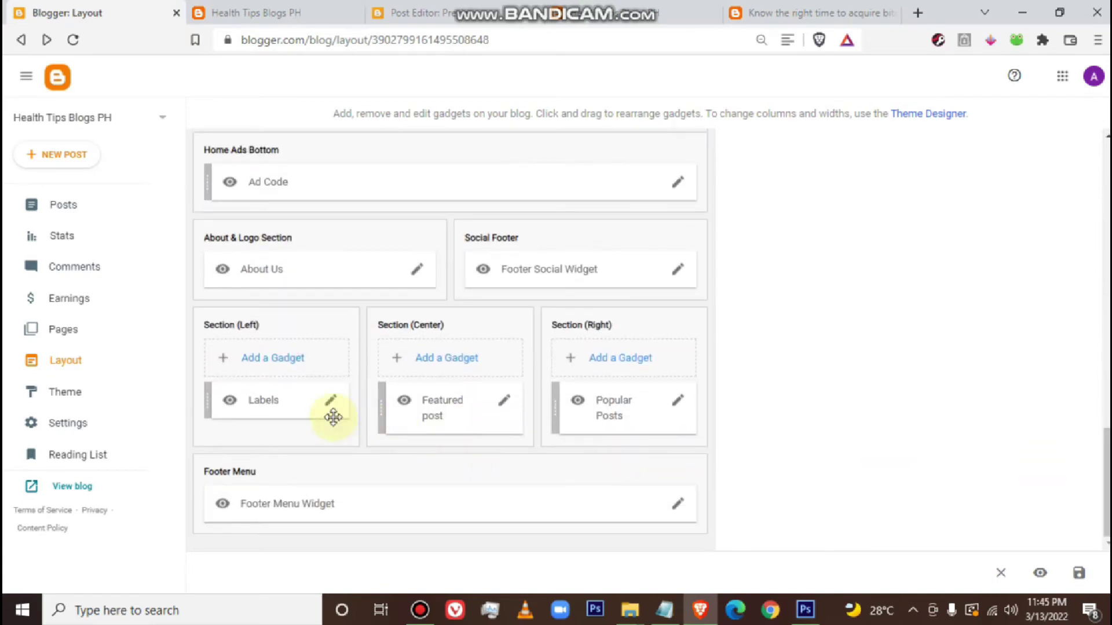
click(419, 266)
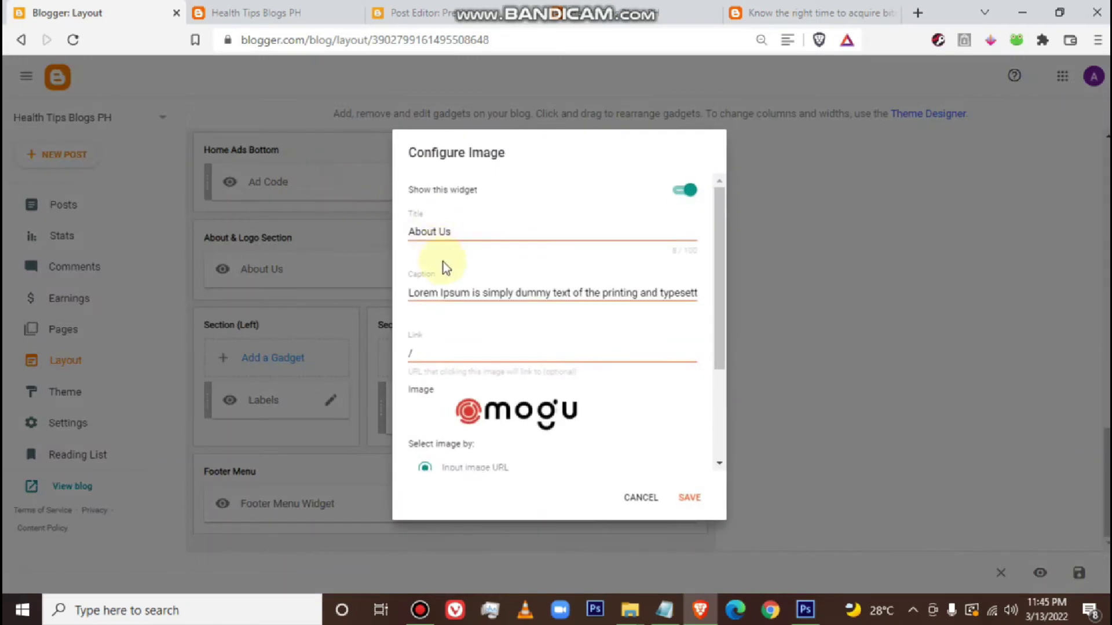
scroll(464, 412, down, 3)
click(452, 349)
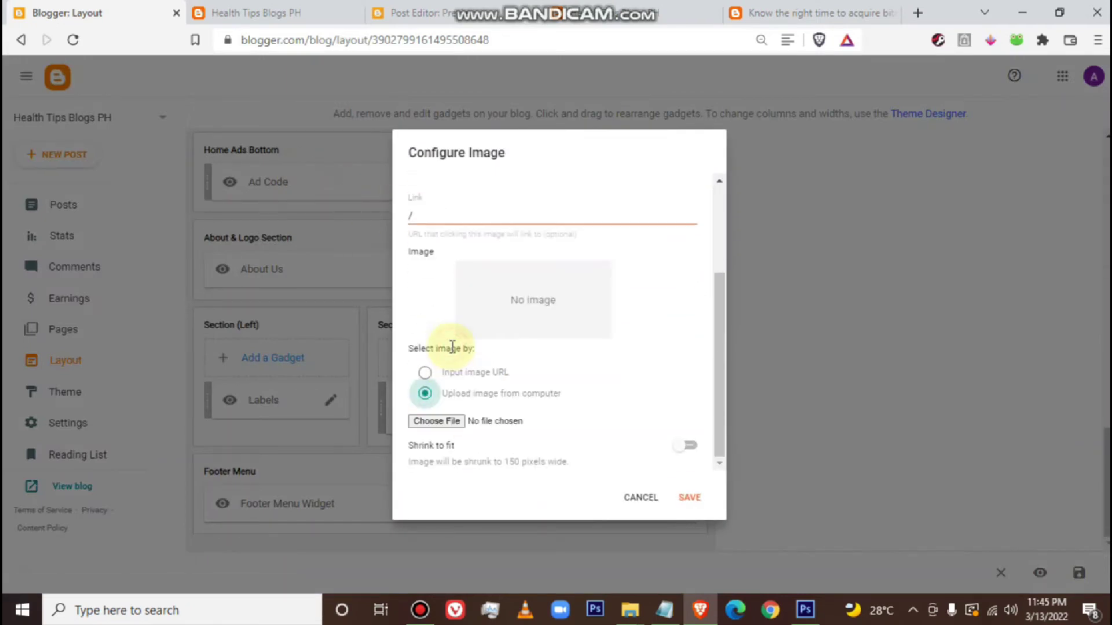
click(431, 422)
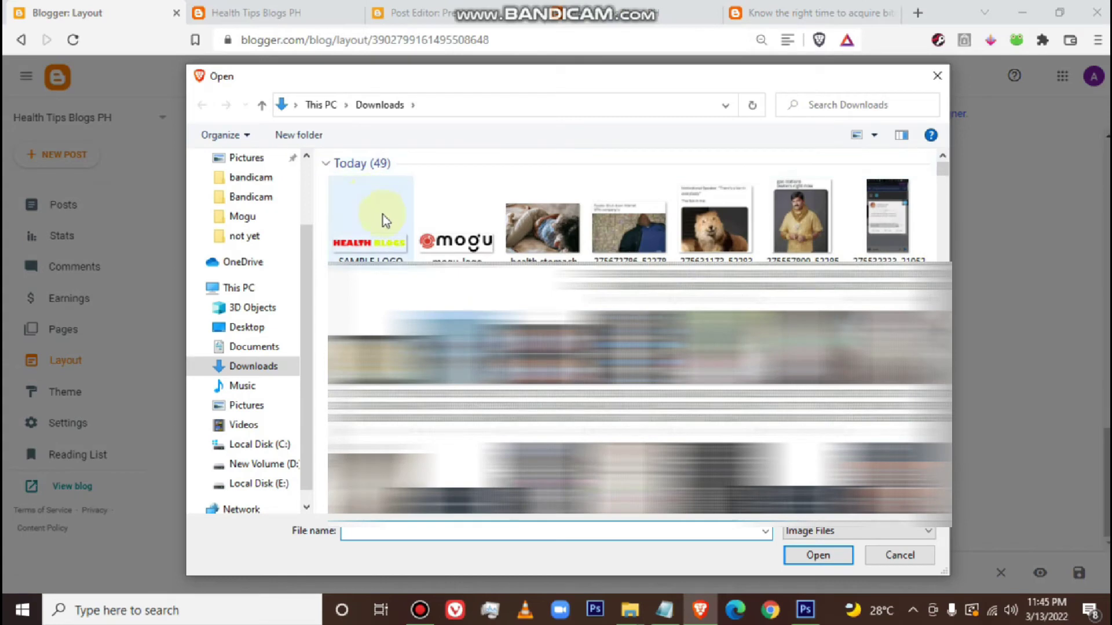
click(384, 217)
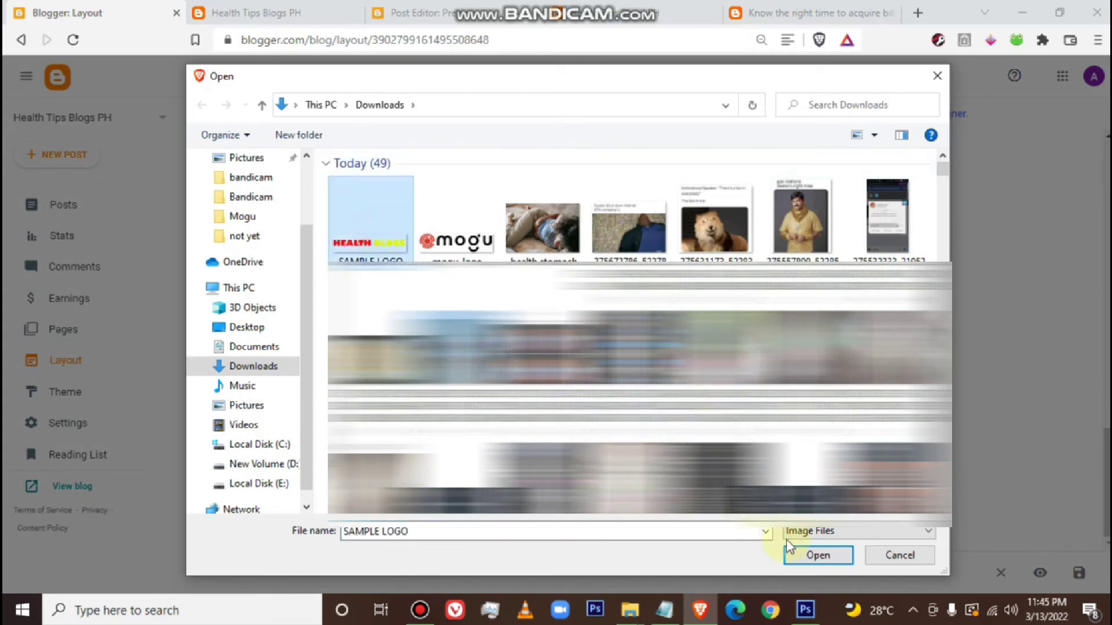
click(817, 555)
scroll(468, 296, up, 3)
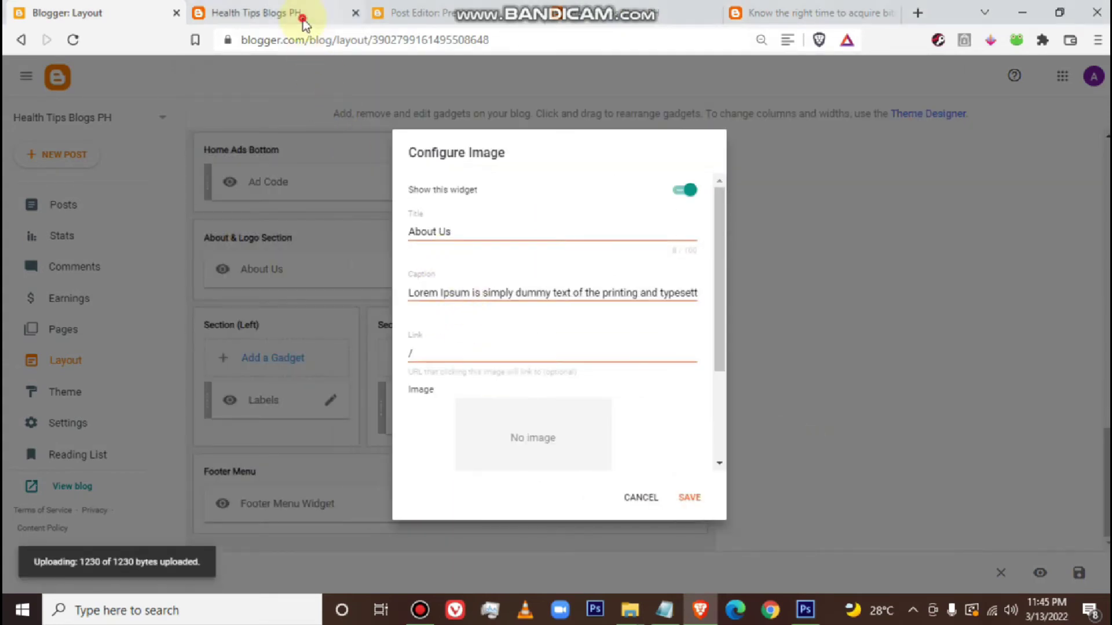
Copy the sentence "Health Tips Daily. Hope you enjoy reading our blogs!" from the live blog's headline section
click(258, 12)
scroll(269, 148, up, 5)
scroll(373, 278, up, 5)
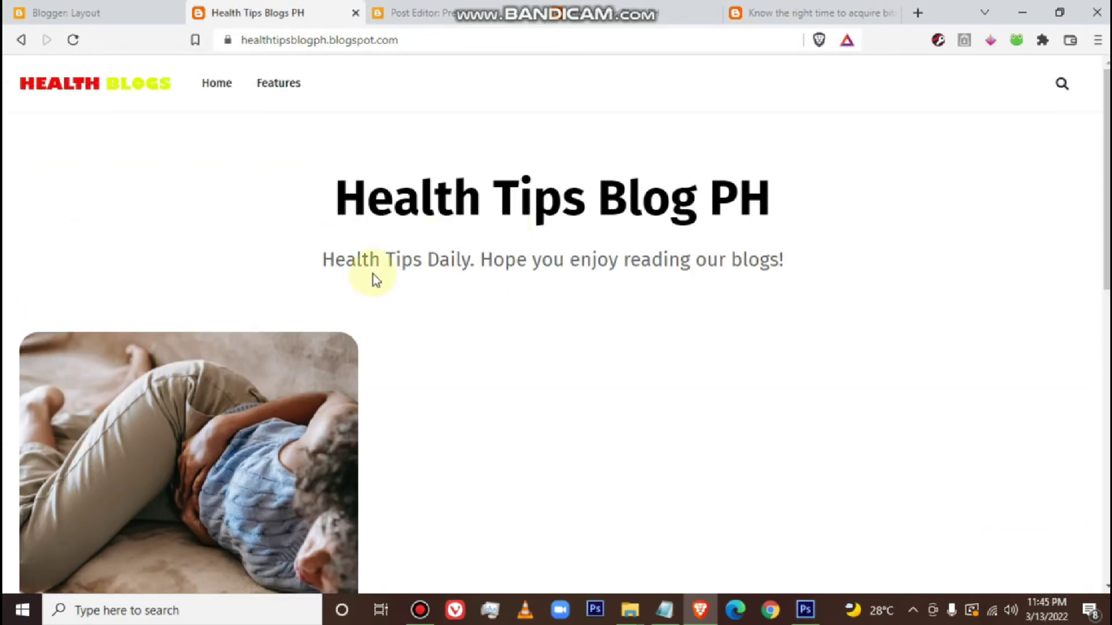
mouse_move(348, 260)
mouse_down()
mouse_move(373, 249)
mouse_move(776, 253)
mouse_move(366, 284)
mouse_up()
click(775, 259)
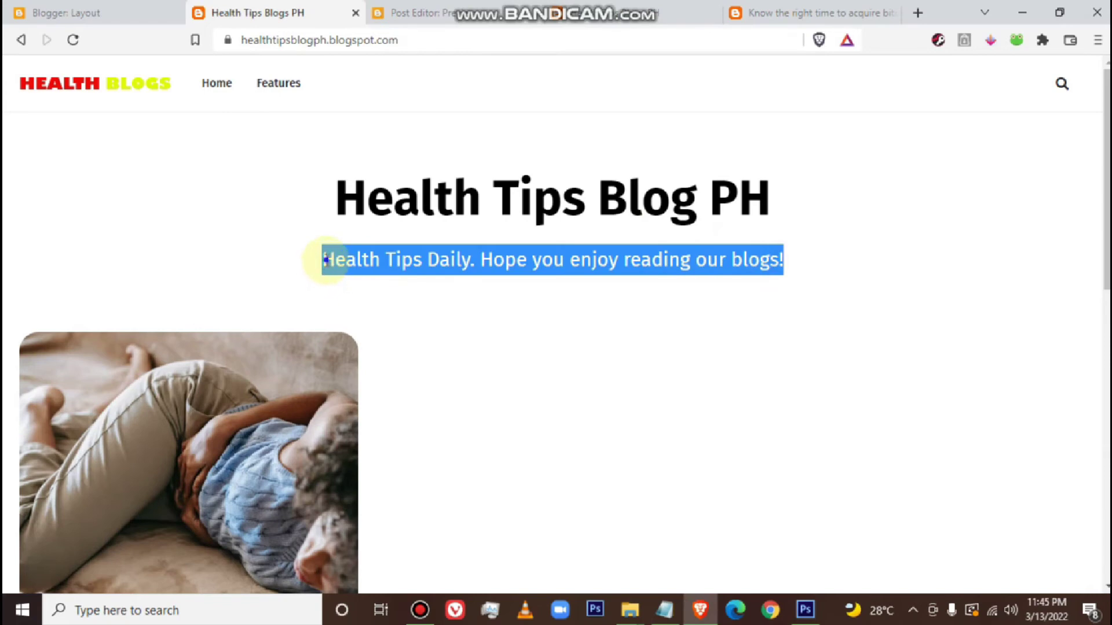
right_click(326, 260)
click(370, 277)
Replace the About Us gadget's caption with the copied "Health Tips Daily. Hope you enjoy reading our blogs!" and save the gadget
click(81, 13)
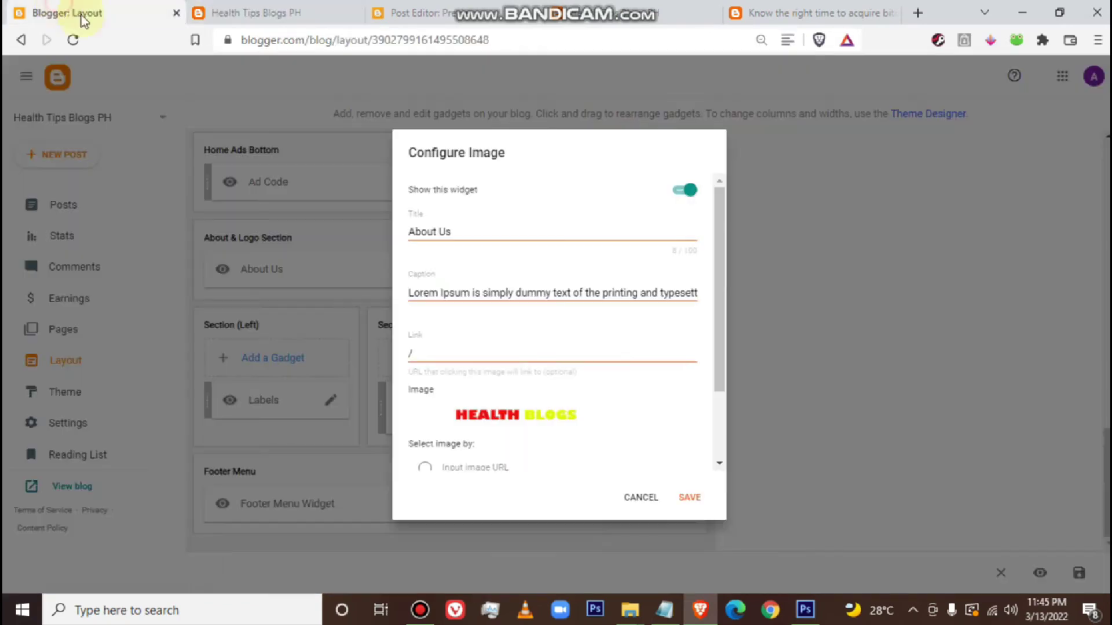
click(459, 291)
key(ctrl+a)
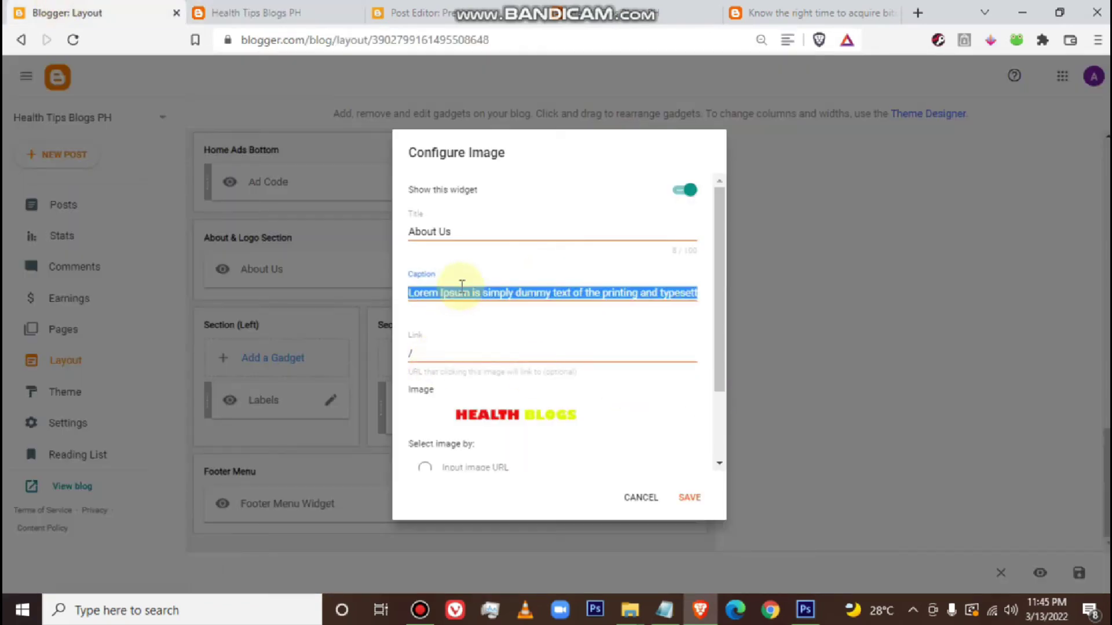
key(BackSpace)
right_click(460, 291)
click(490, 407)
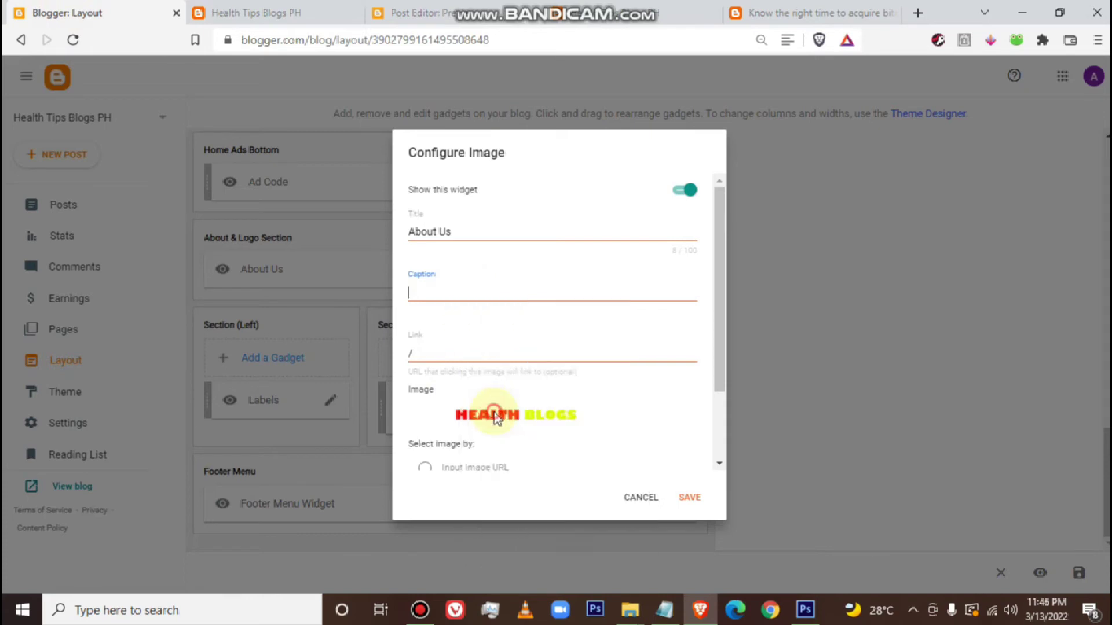
drag(717, 286, 724, 349)
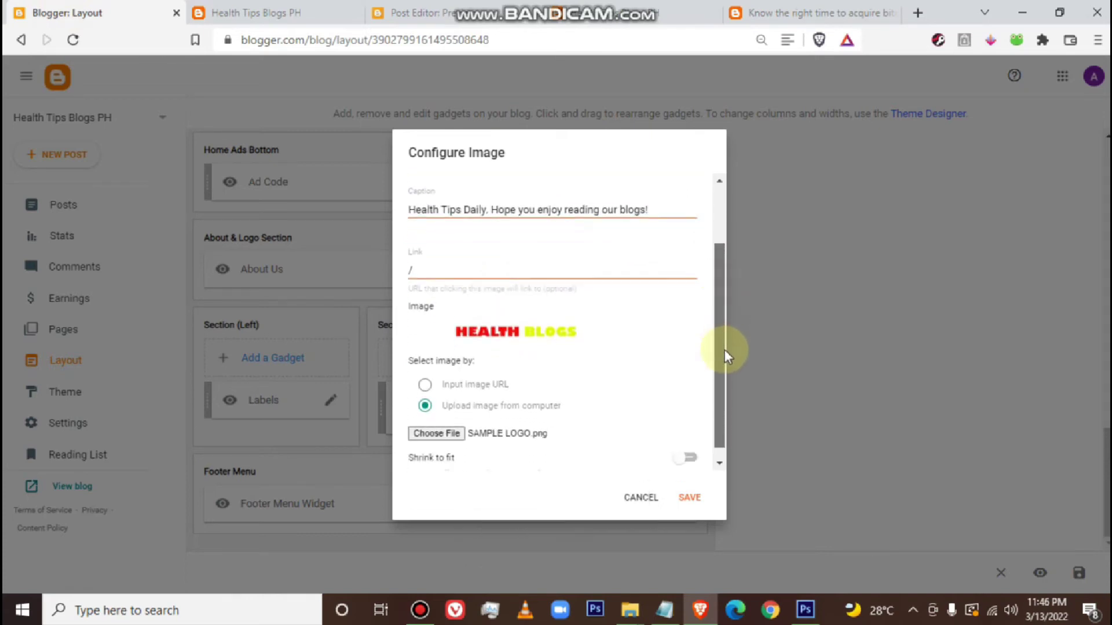
click(692, 497)
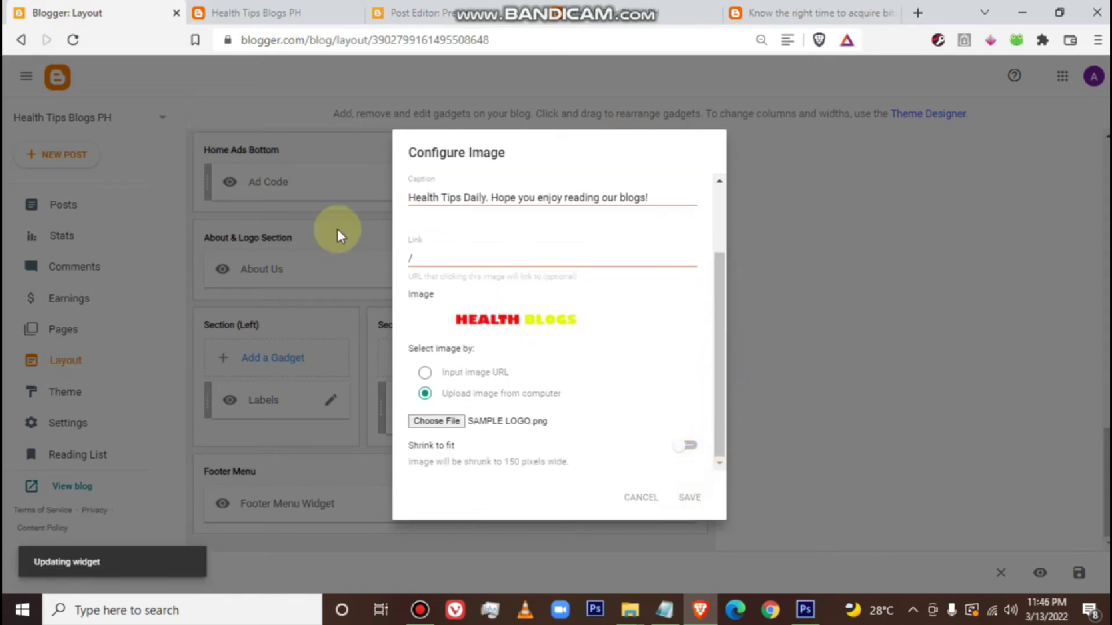
Reload the live blog and examine the footer's About Us logo and caption
click(261, 26)
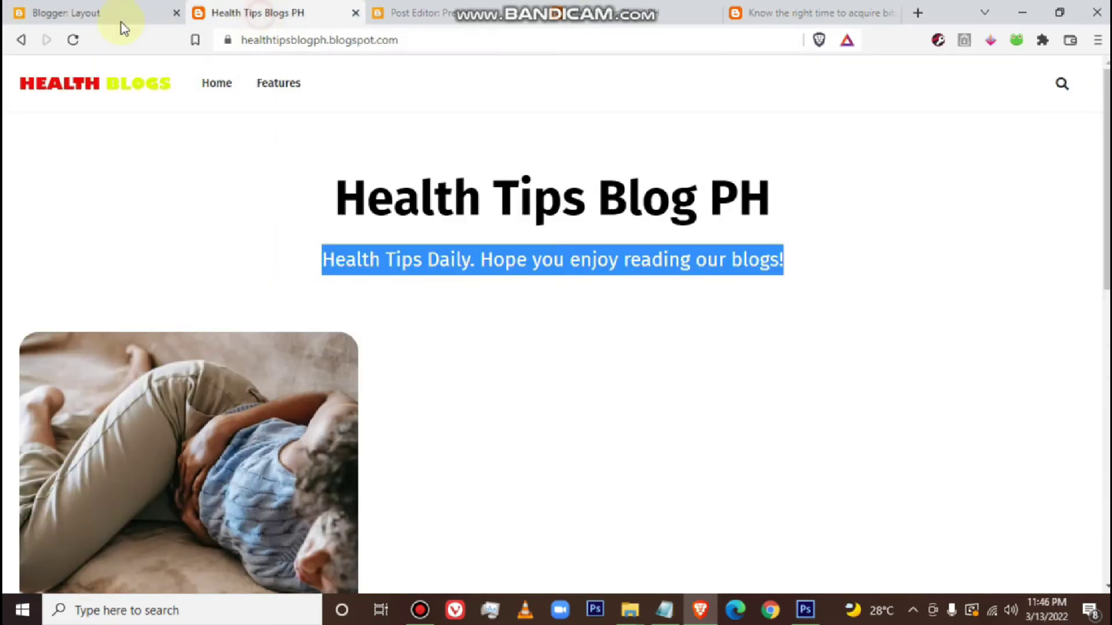
click(72, 41)
scroll(1098, 298, down, 3)
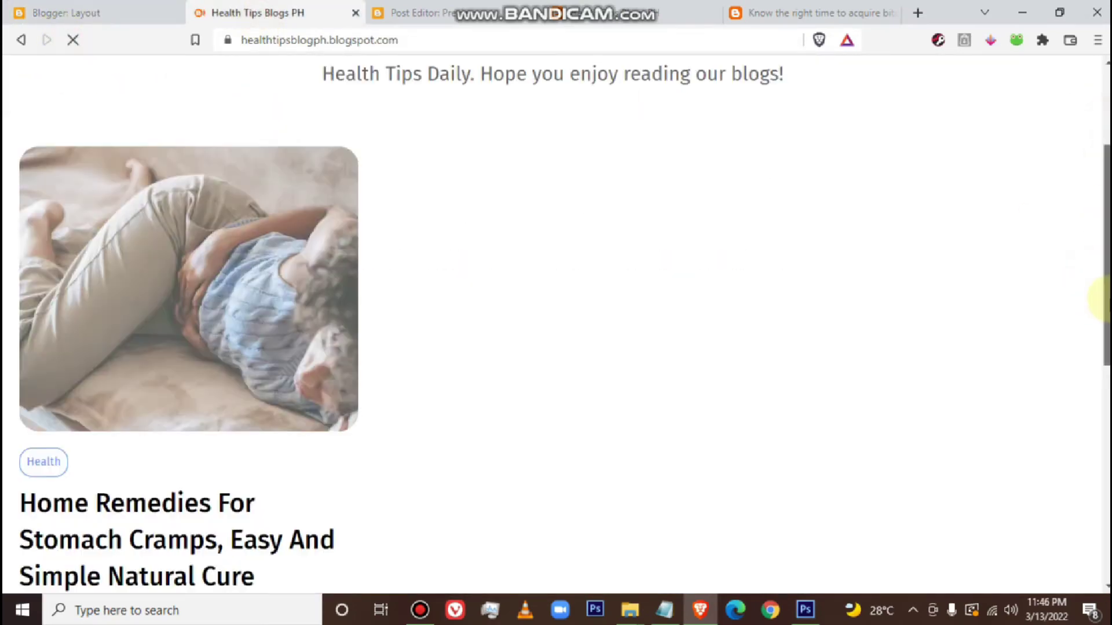
scroll(1098, 298, down, 5)
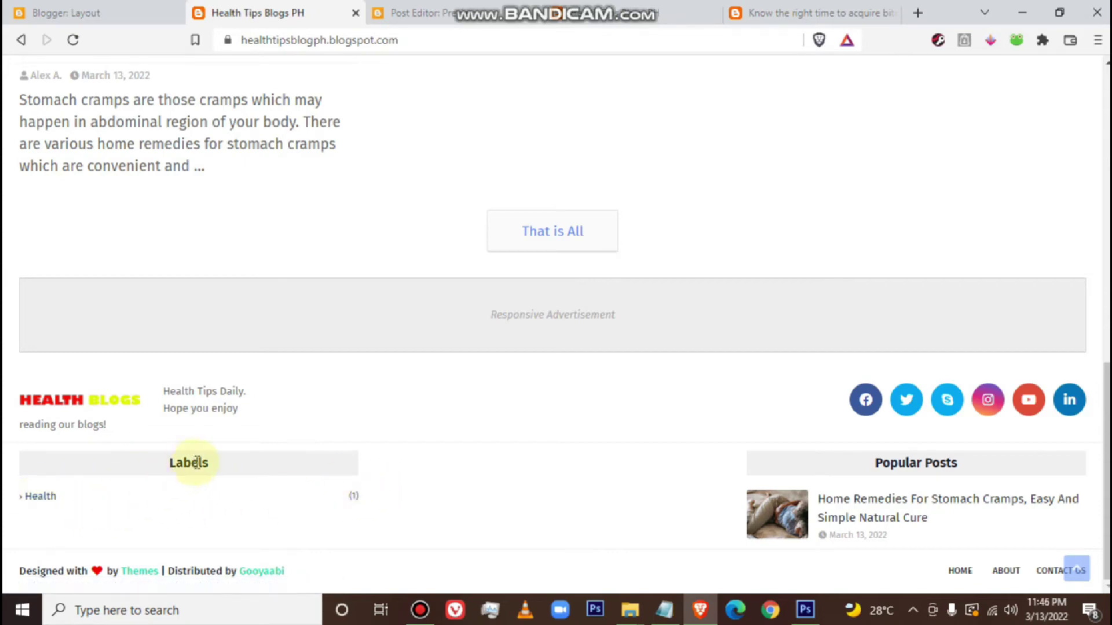
Open the Health label from the footer's Labels list and look through its posts page down to the footer
click(51, 502)
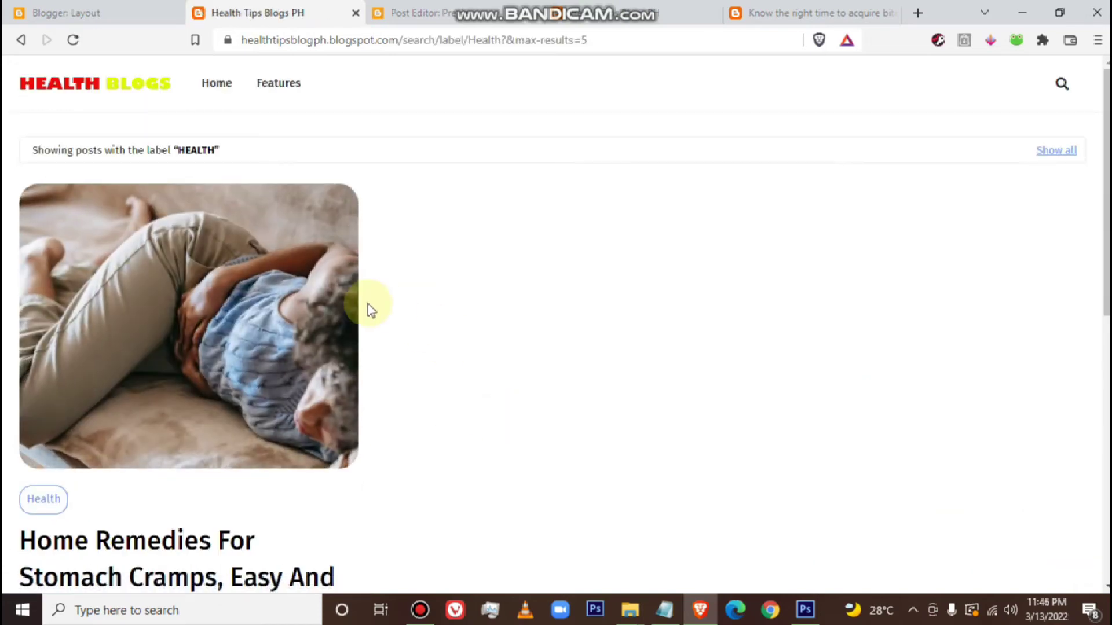
scroll(379, 392, down, 4)
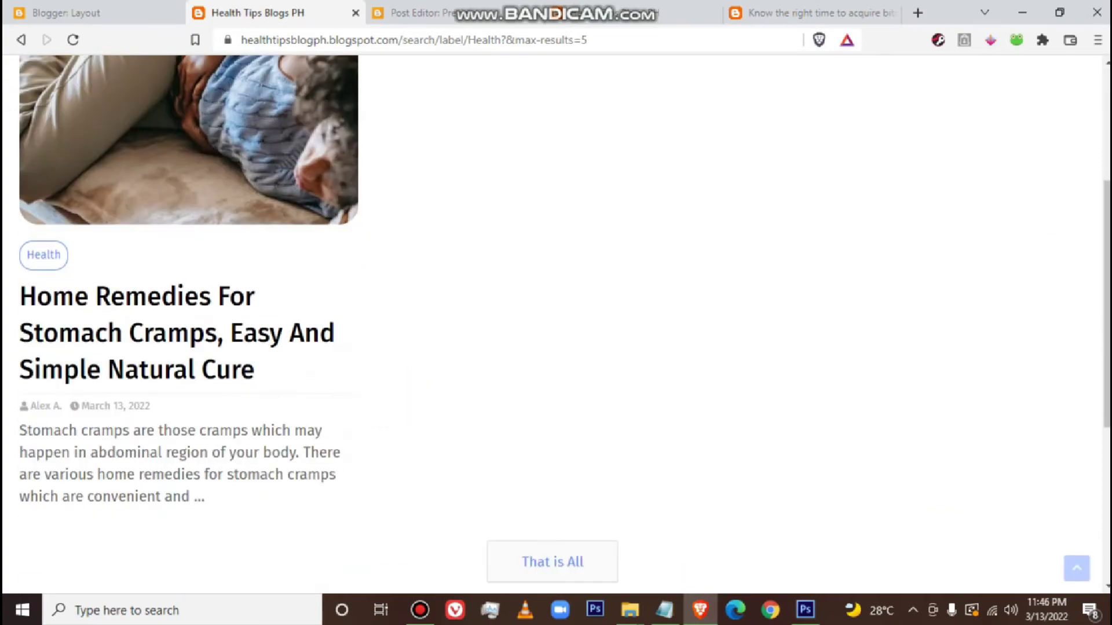
scroll(216, 239, up, 2)
scroll(412, 325, up, 2)
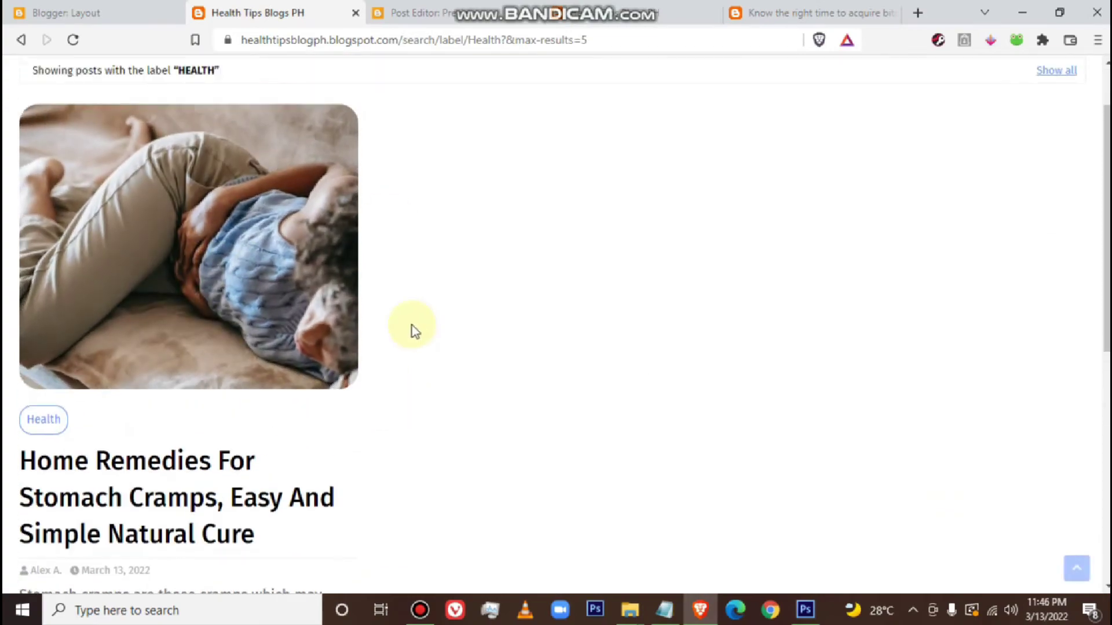
scroll(356, 461, down, 9)
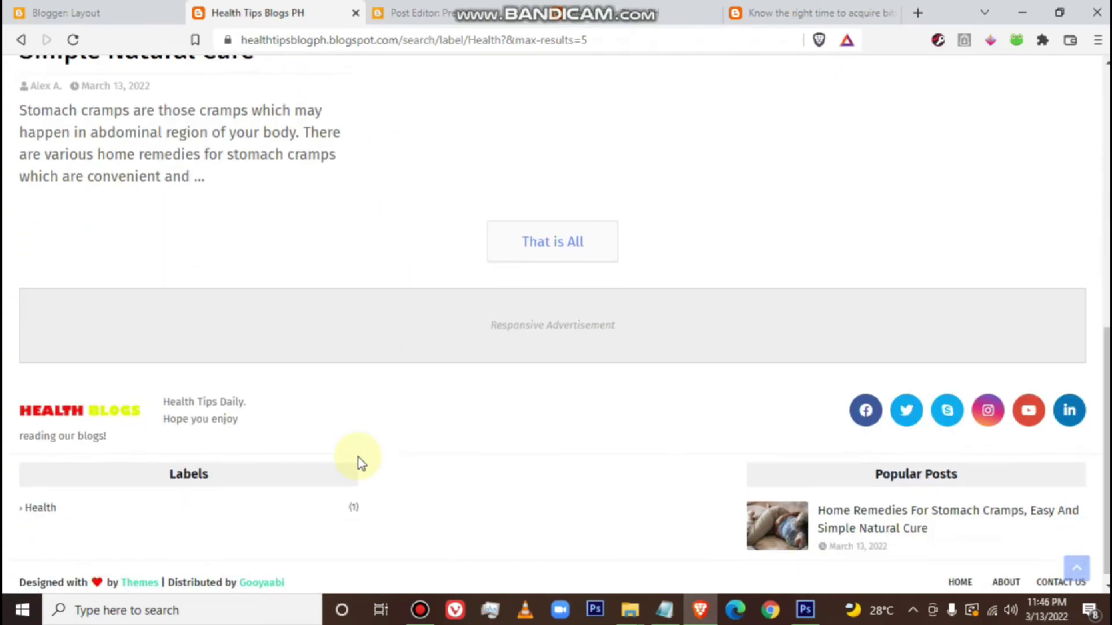
scroll(356, 461, up, 7)
scroll(359, 462, down, 8)
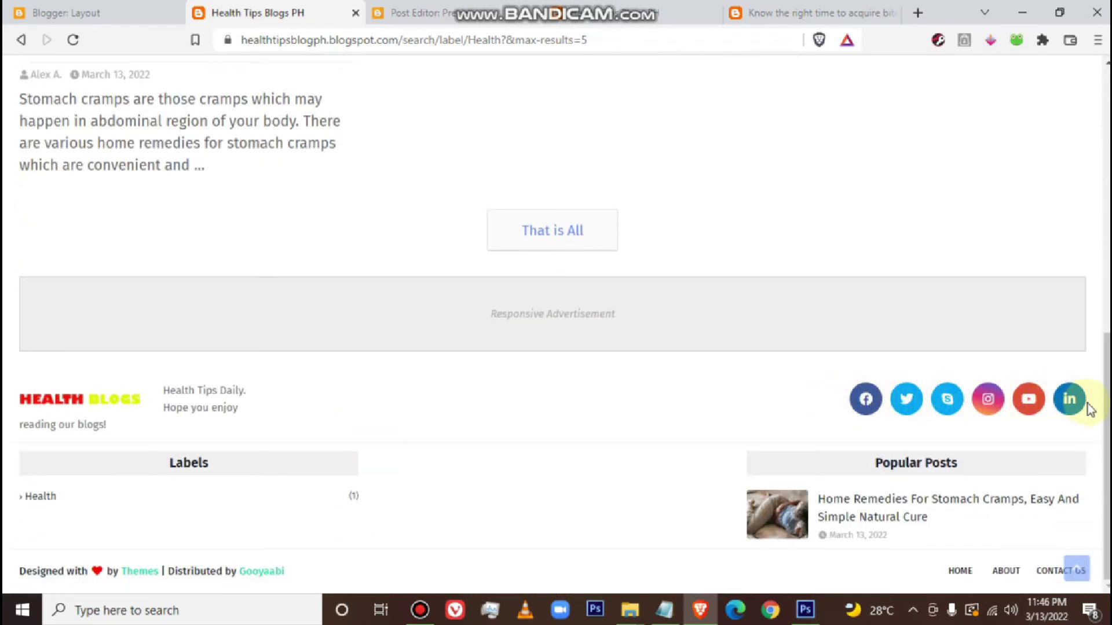
click(139, 13)
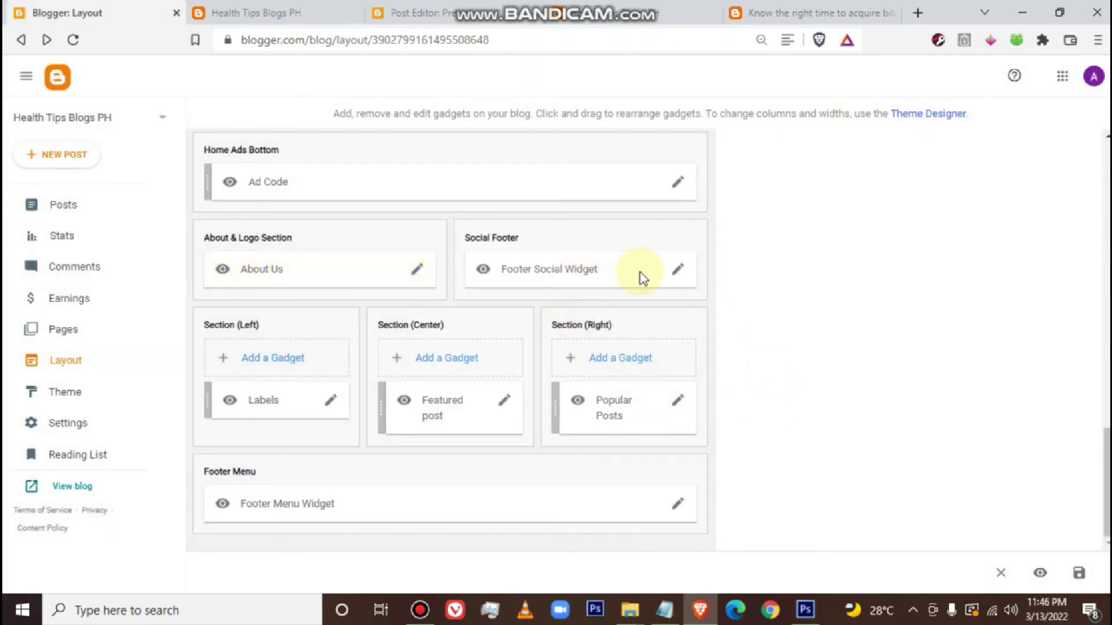
click(678, 271)
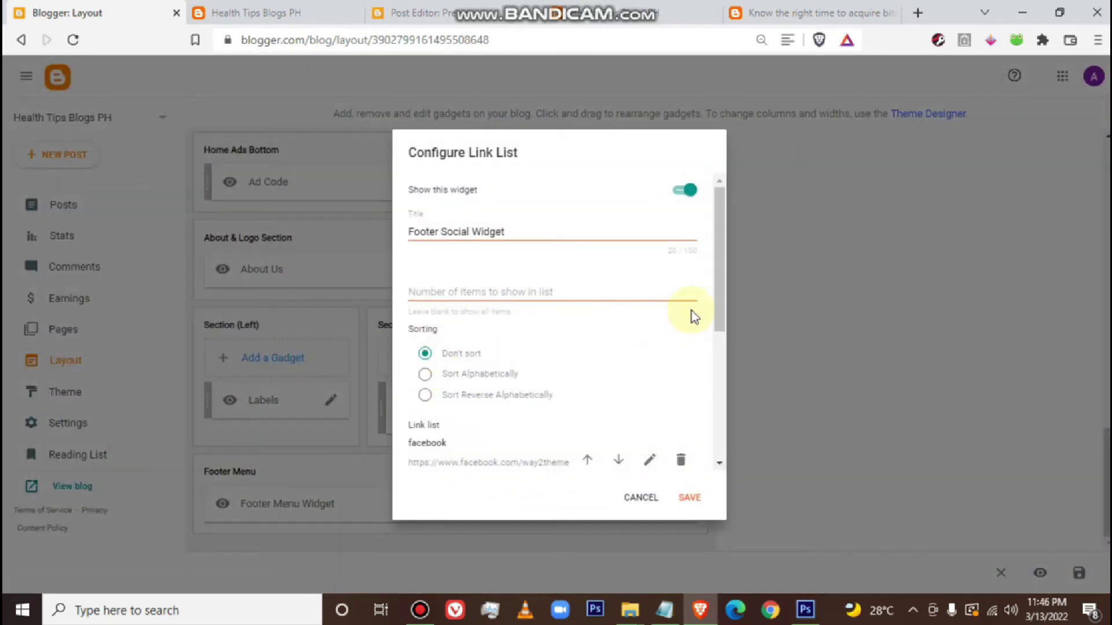
drag(722, 280, 700, 339)
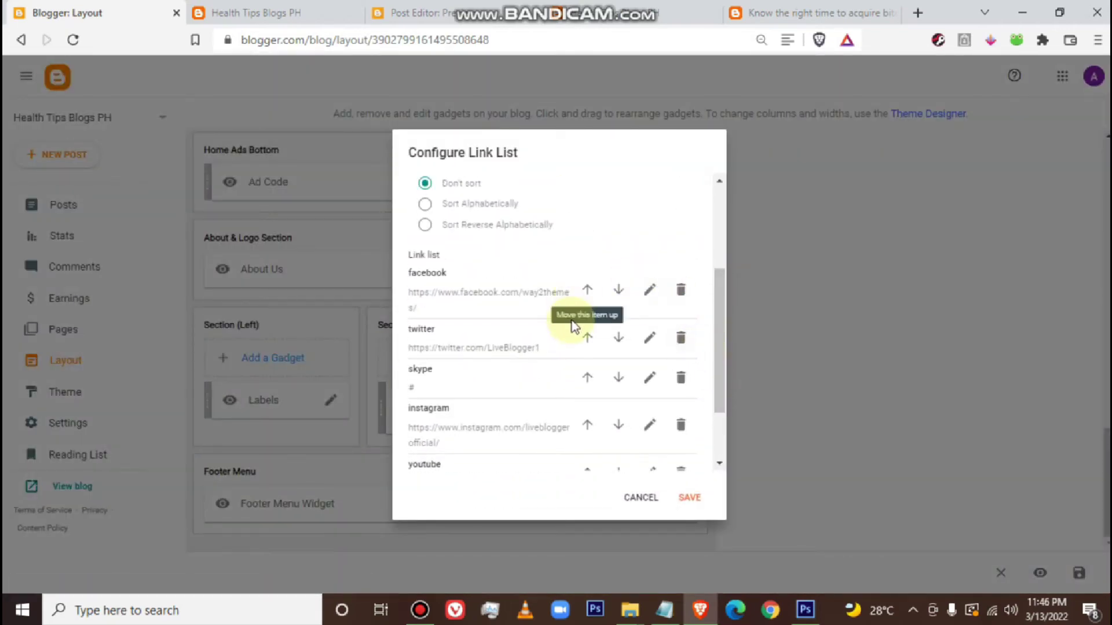
click(647, 294)
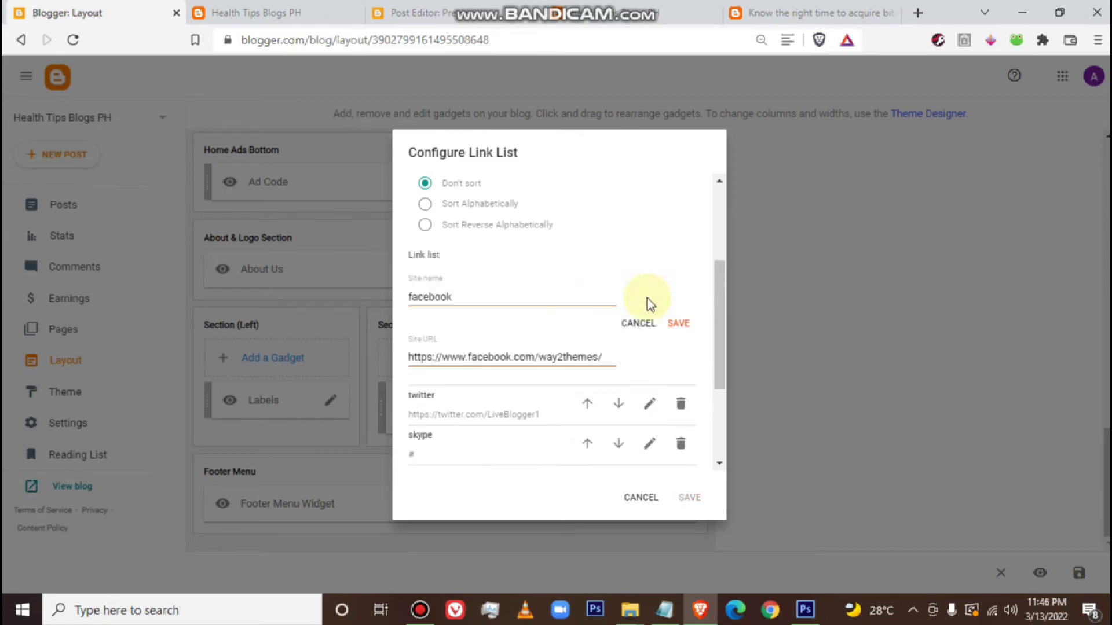
click(572, 357)
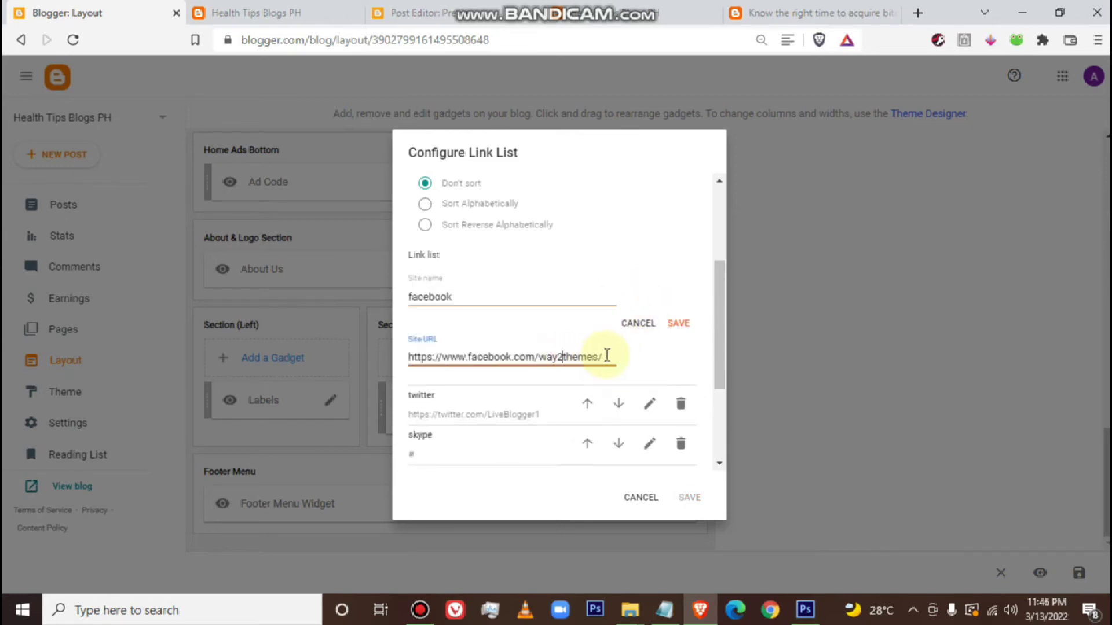
drag(597, 357, 539, 357)
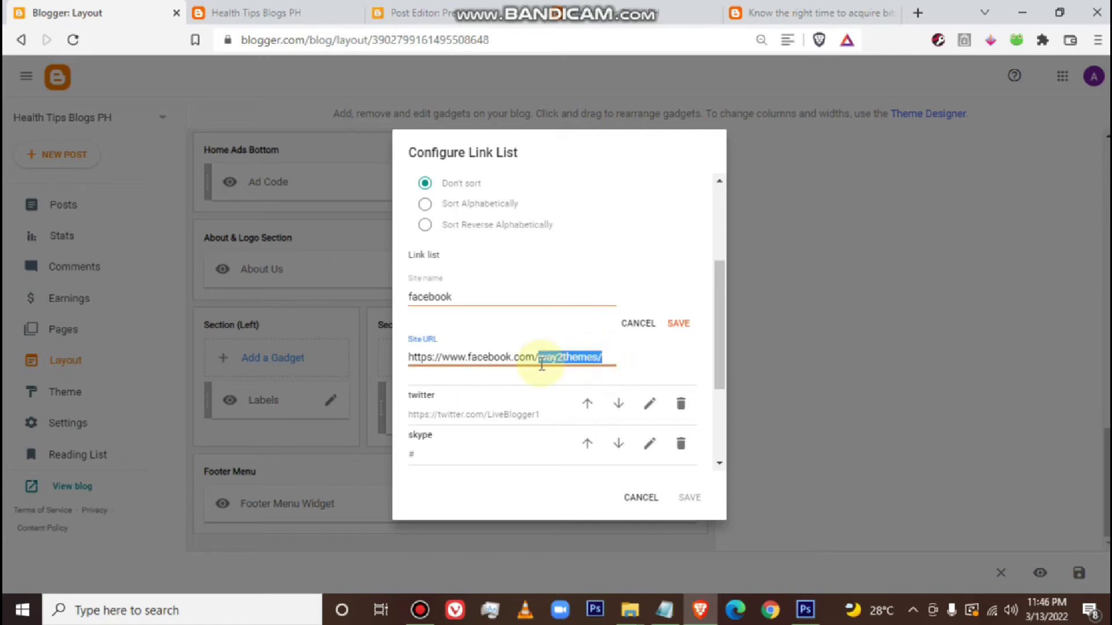
key(BackSpace)
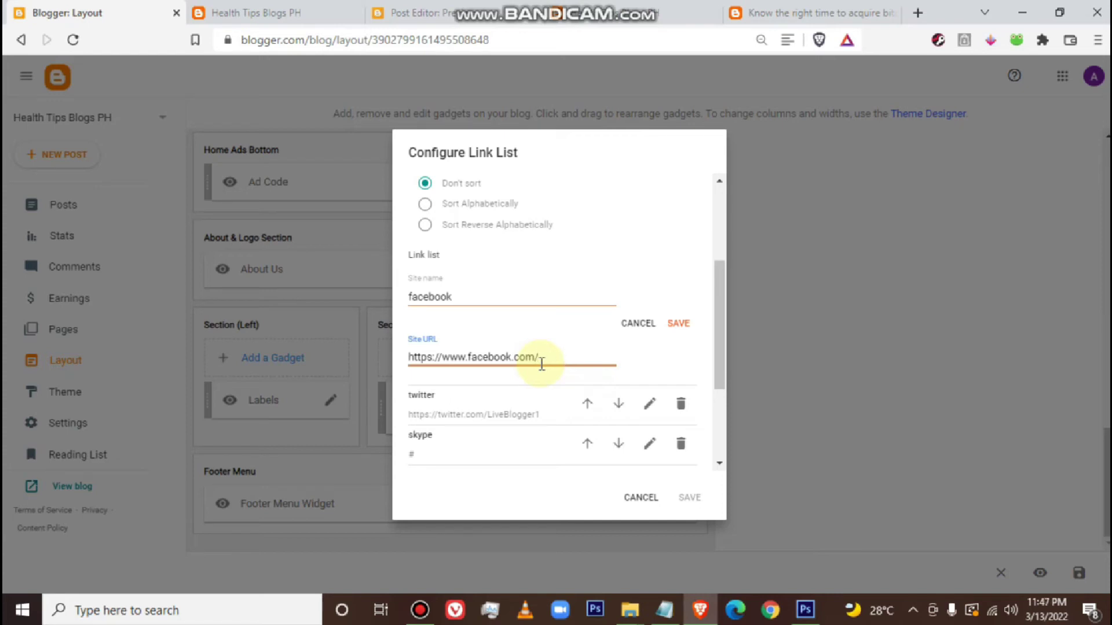
click(678, 324)
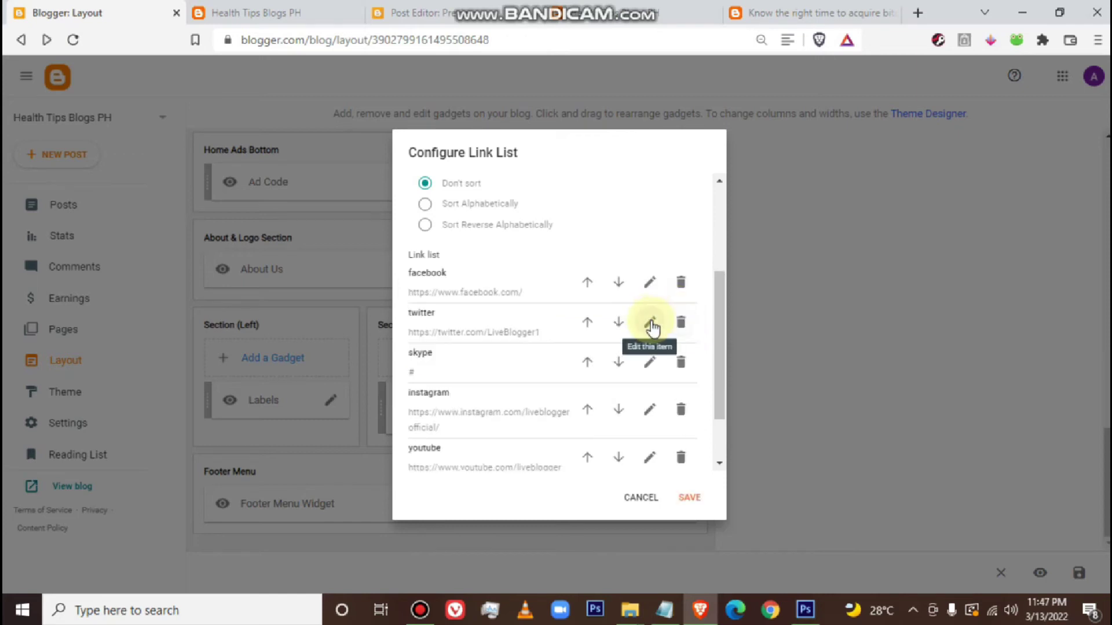
click(651, 322)
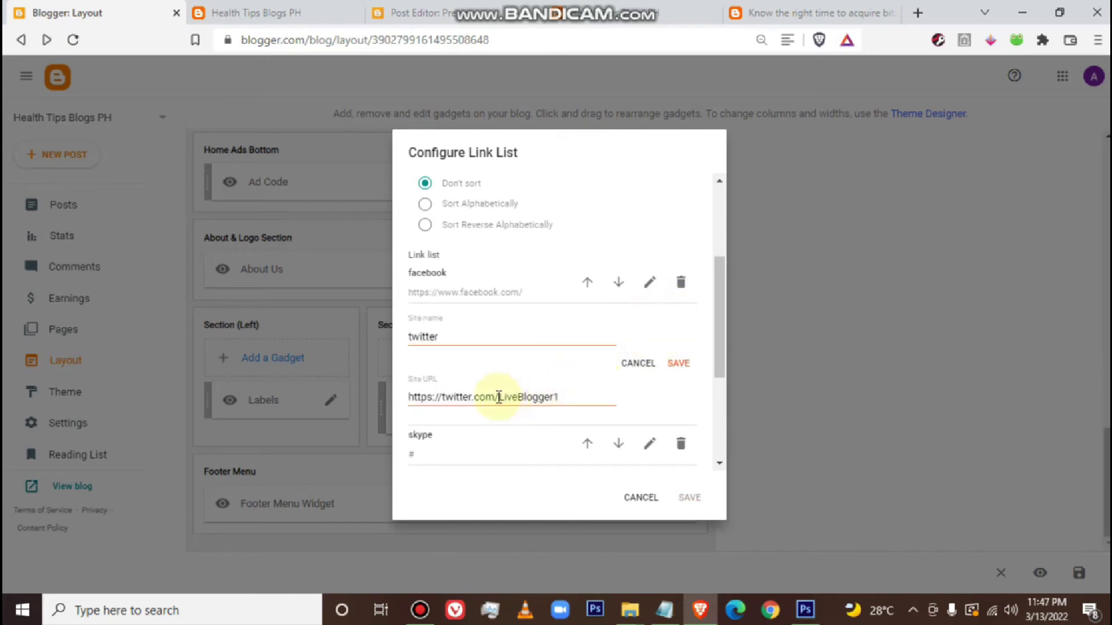
drag(498, 398, 571, 397)
key(BackSpace)
click(672, 366)
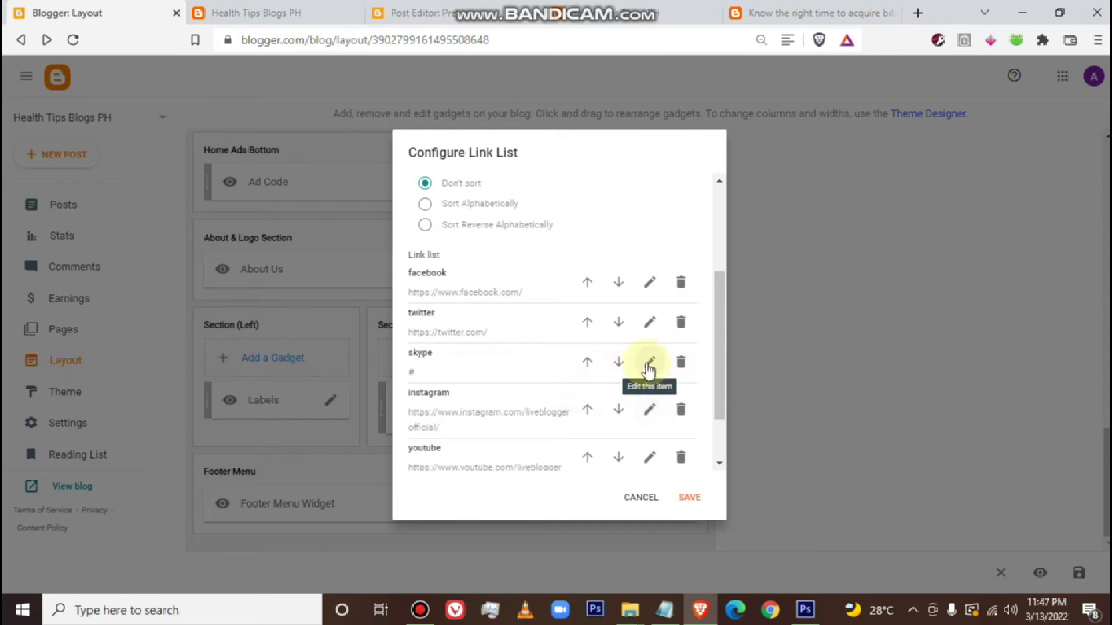
click(649, 409)
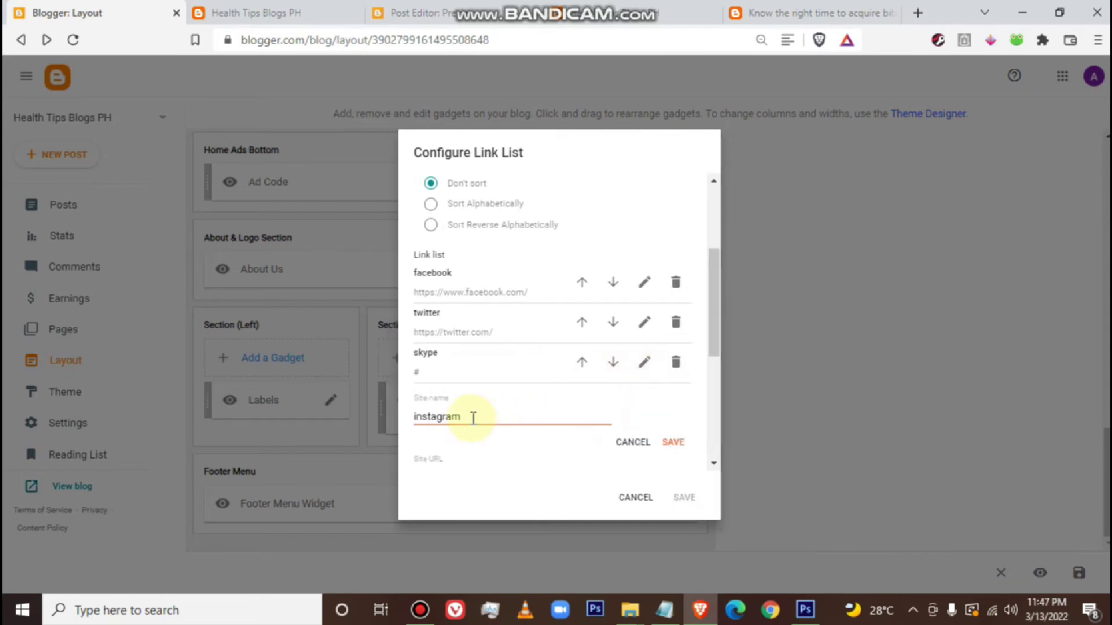
scroll(494, 408, down, 2)
scroll(493, 408, down, 1)
drag(547, 315, 633, 315)
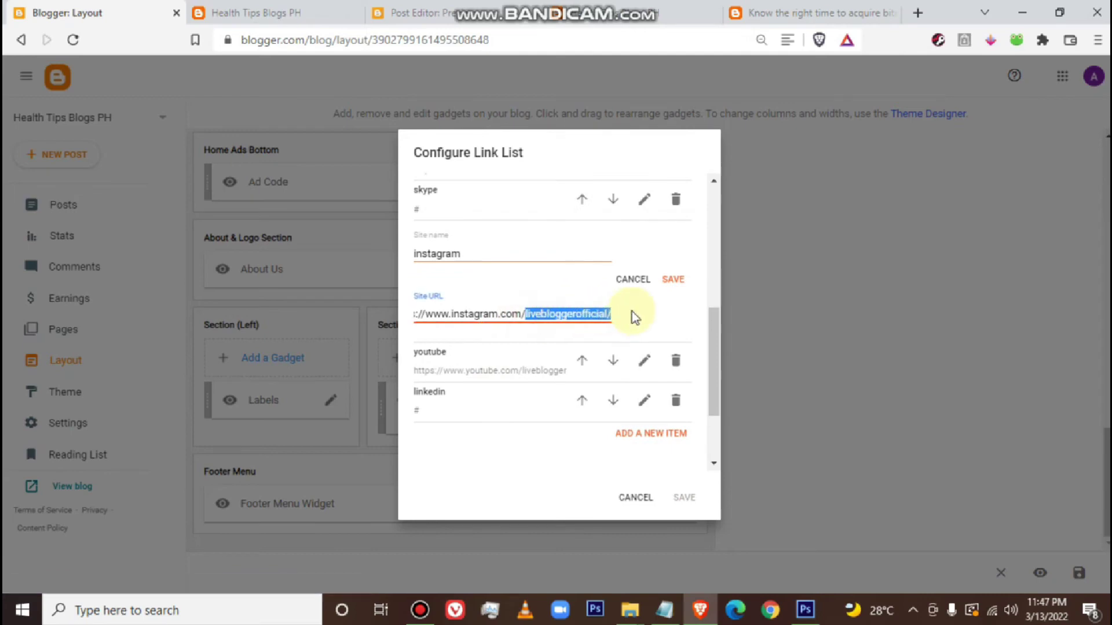
key(BackSpace)
click(673, 280)
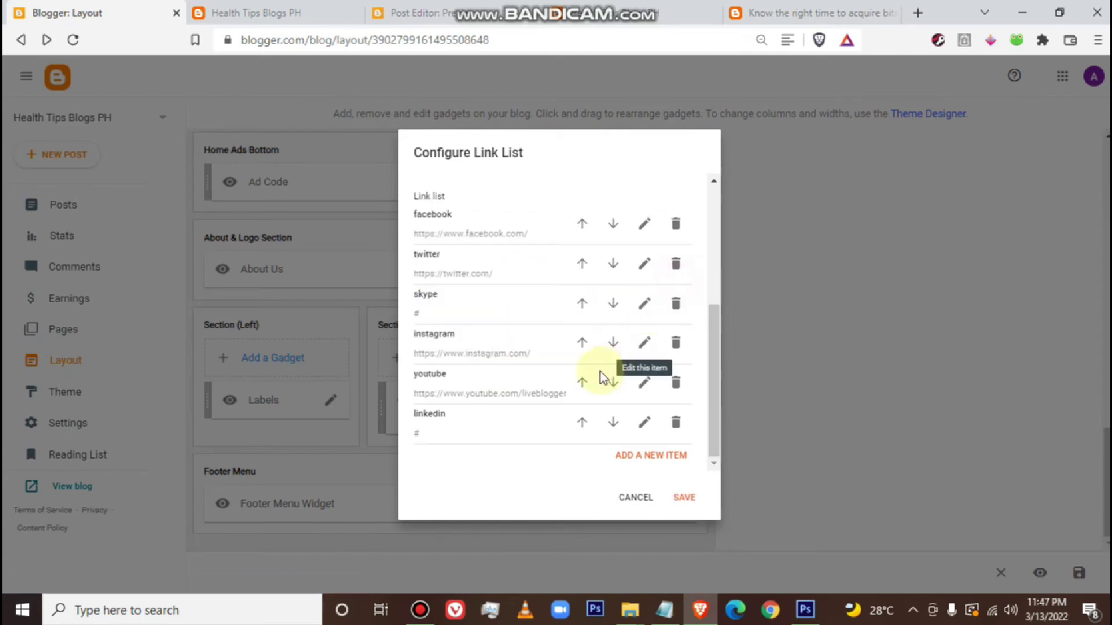
click(645, 381)
drag(557, 458, 682, 462)
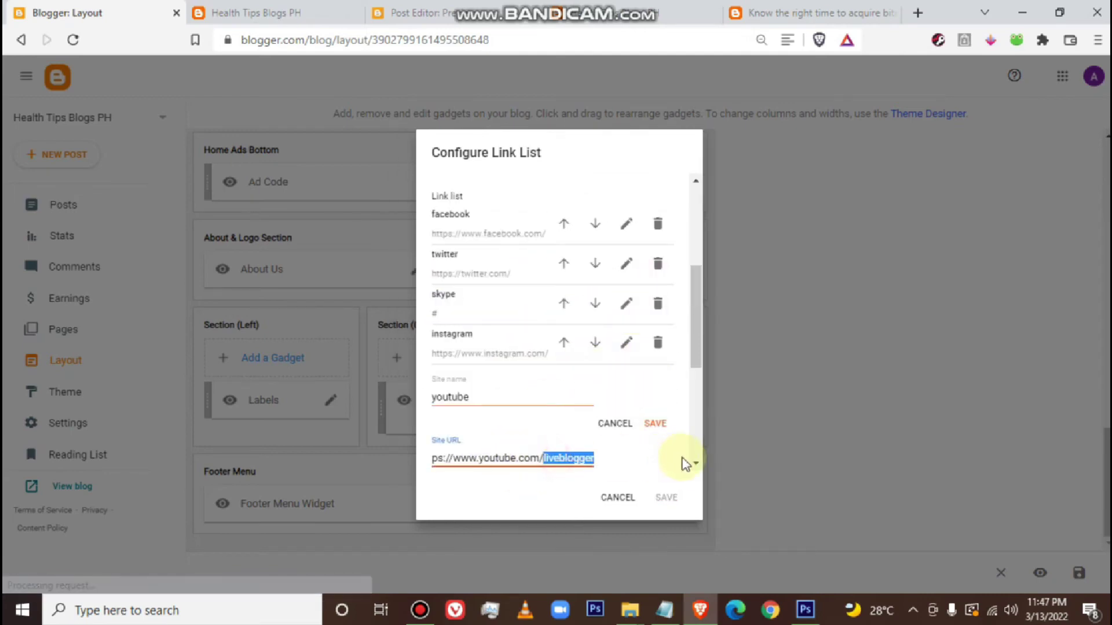
key(BackSpace)
click(655, 423)
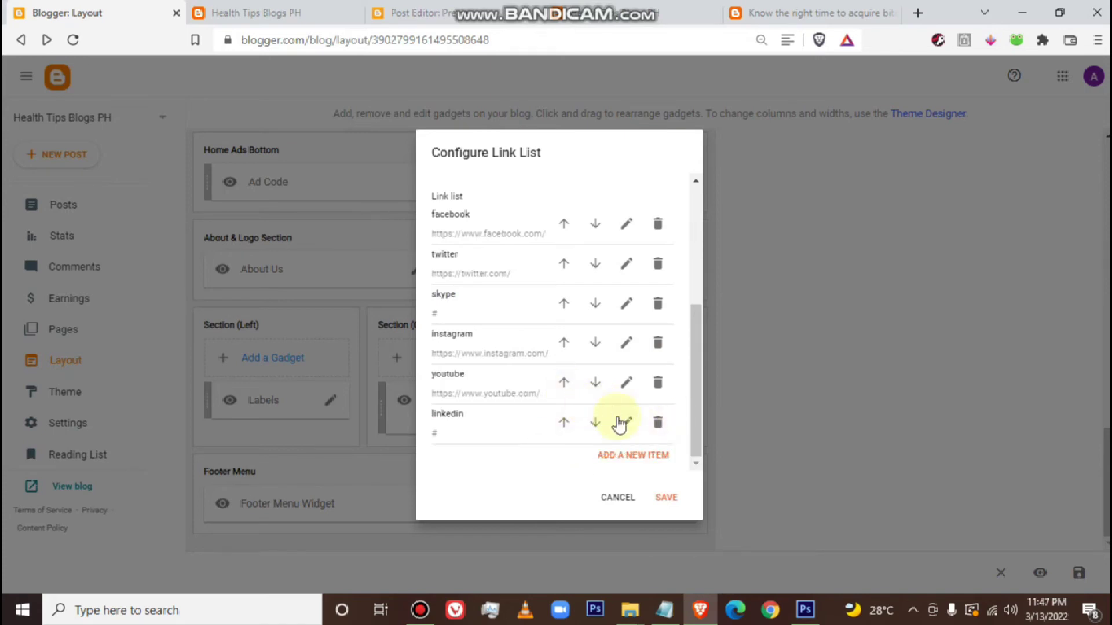
mouse_move(695, 418)
mouse_down()
mouse_move(700, 252)
mouse_move(699, 413)
mouse_up()
click(666, 499)
Reload the live blog, test the footer's Facebook icon link, and close the page it opens
click(255, 13)
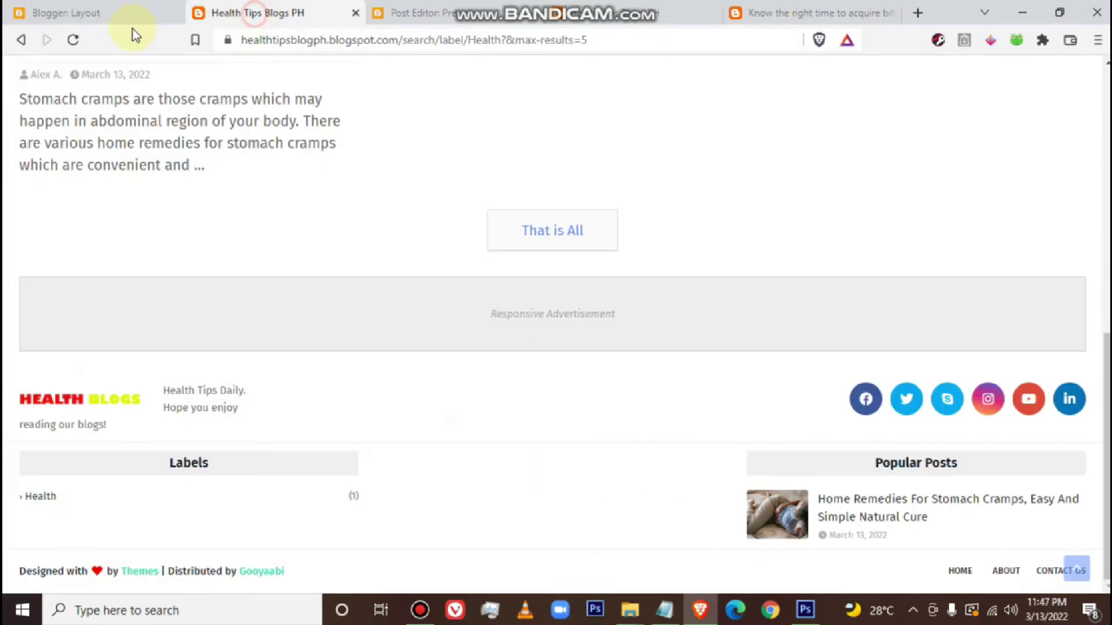
click(75, 40)
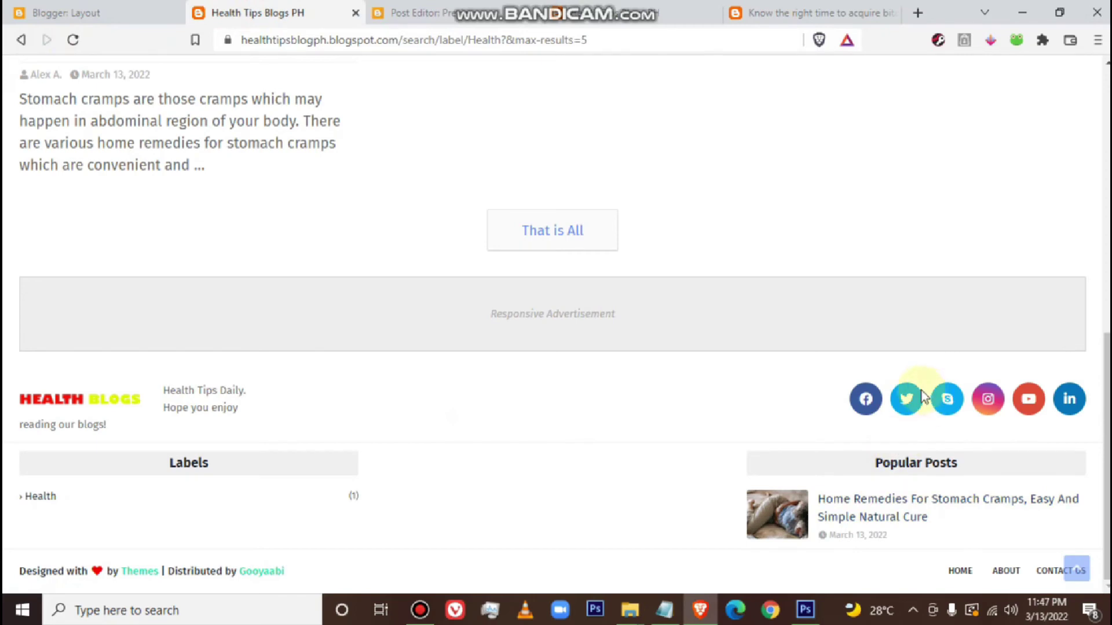
click(865, 398)
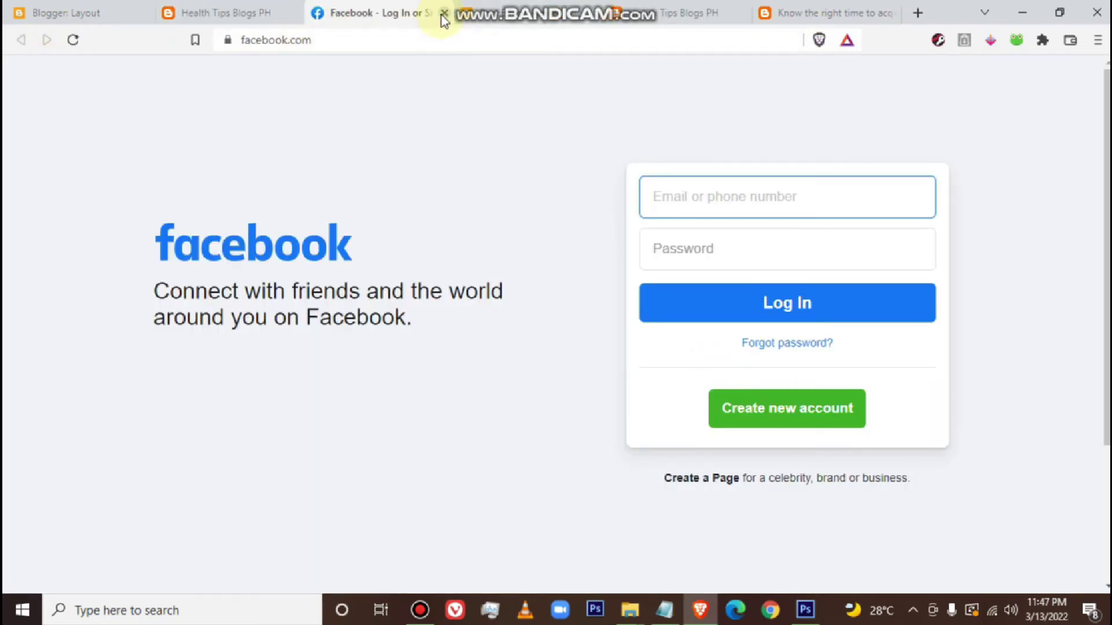
middle_click(351, 17)
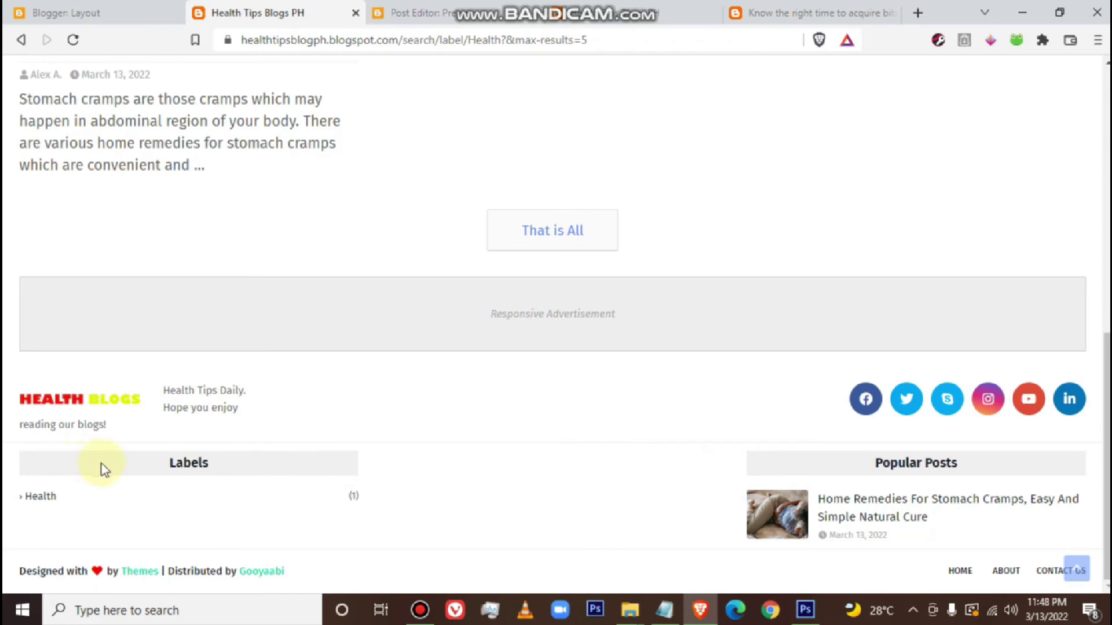
Set "Home Remedies For Stomach Cramps, Easy And Simple Natural Cure" as the Featured post gadget's post, save it and reload the live blog
click(109, 11)
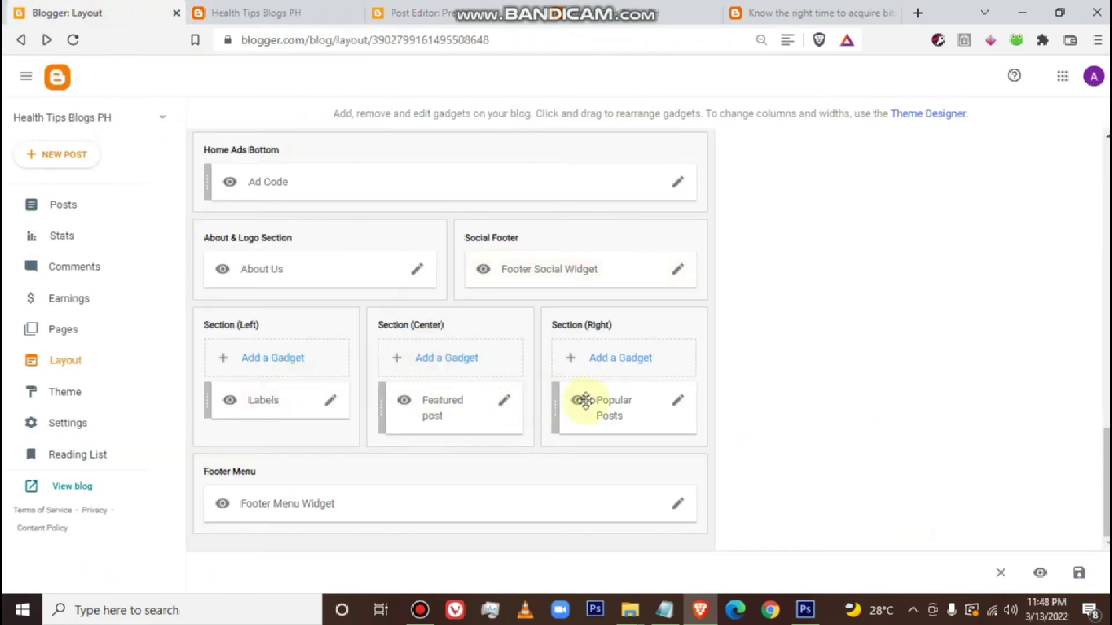
click(503, 402)
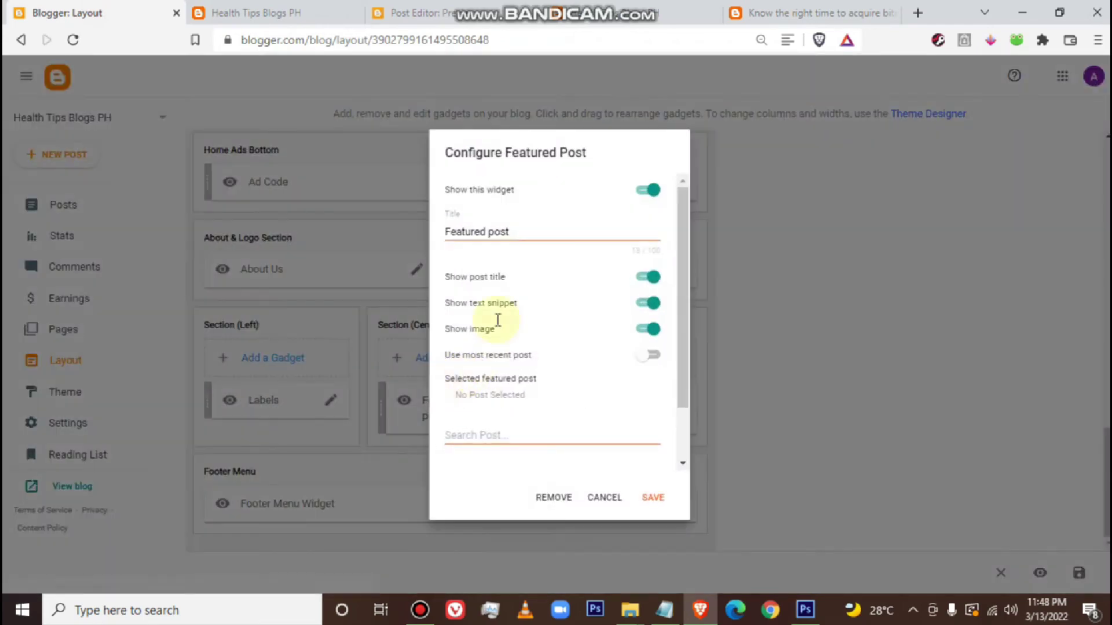
scroll(560, 316, down, 1)
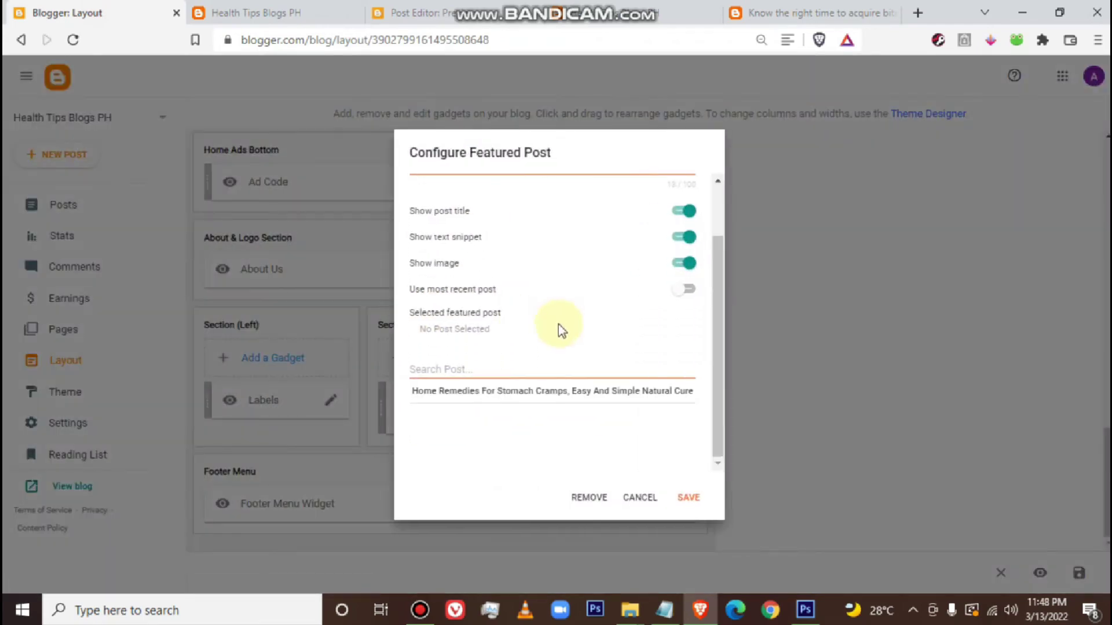
click(460, 370)
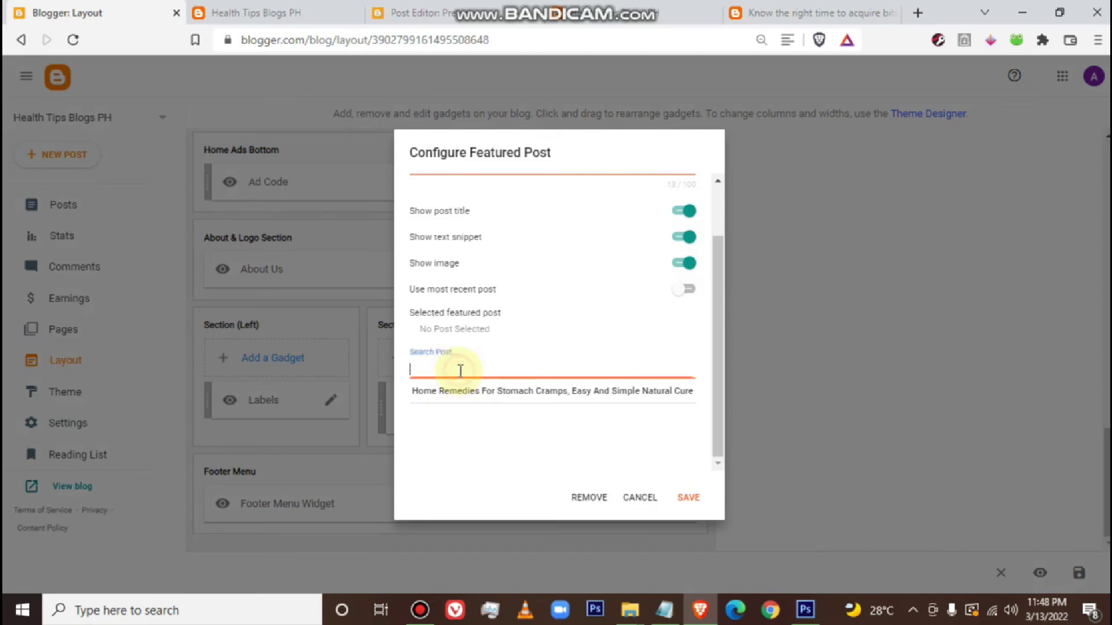
click(599, 392)
scroll(603, 347, up, 1)
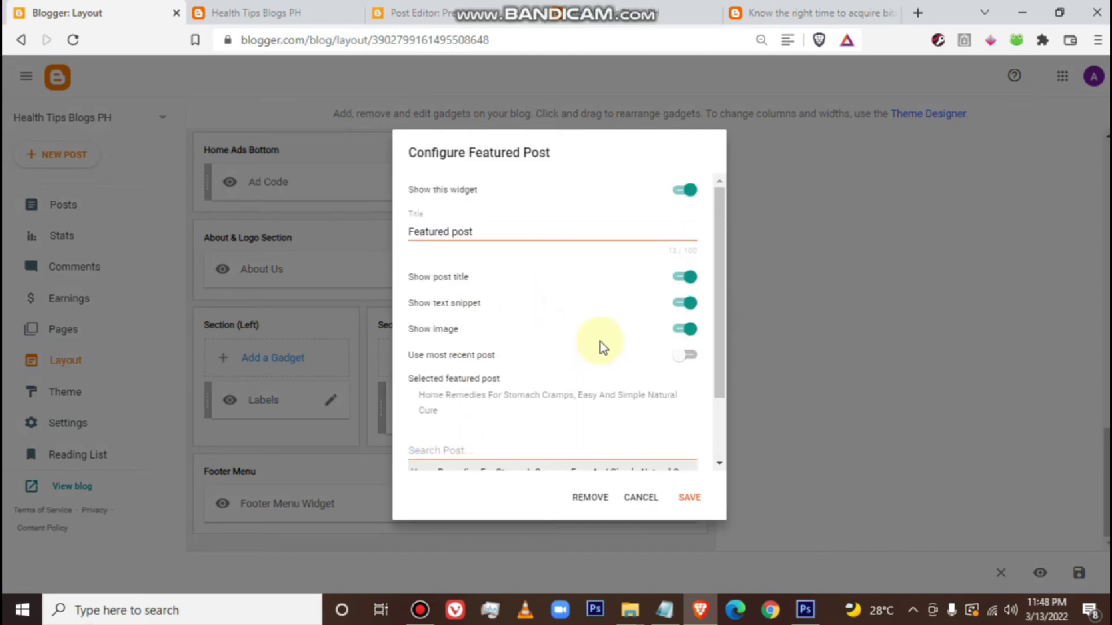
scroll(645, 409, down, 2)
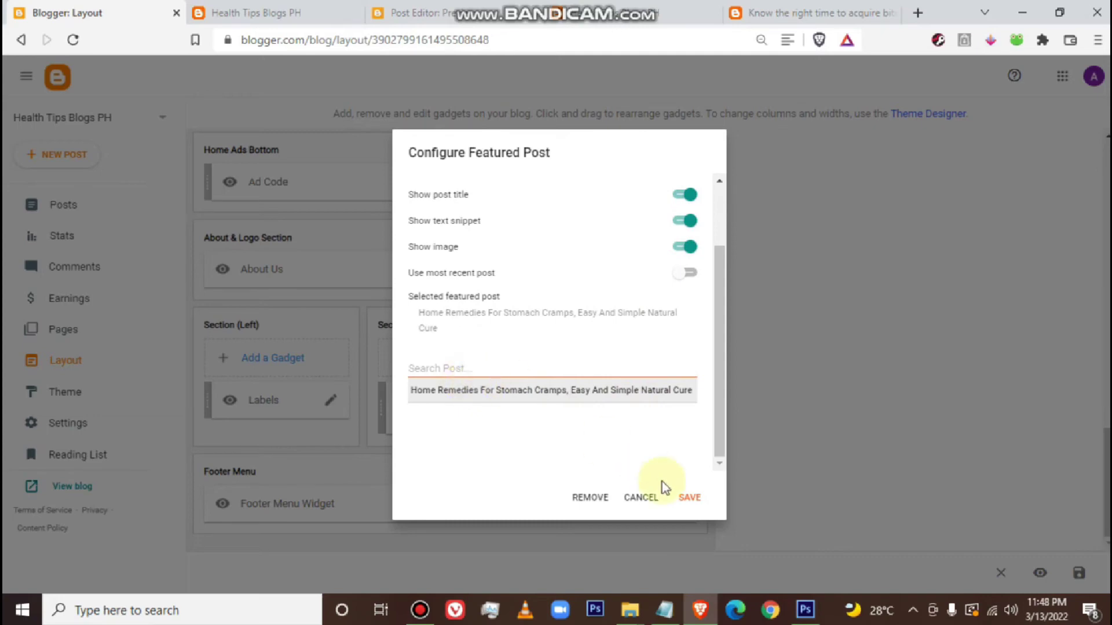
click(688, 498)
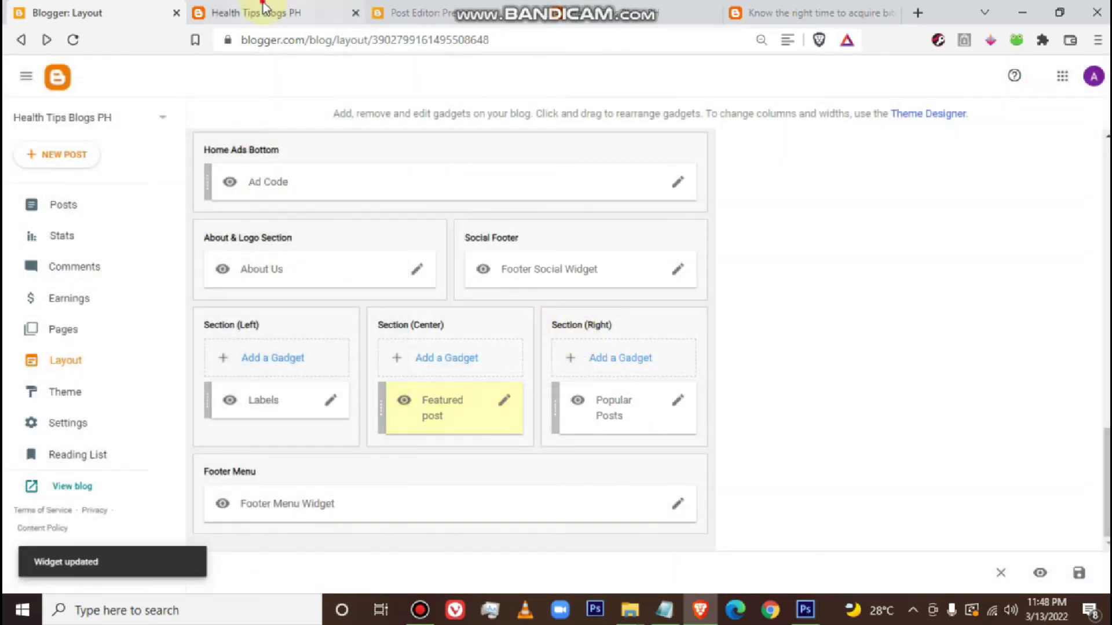
click(257, 13)
click(73, 40)
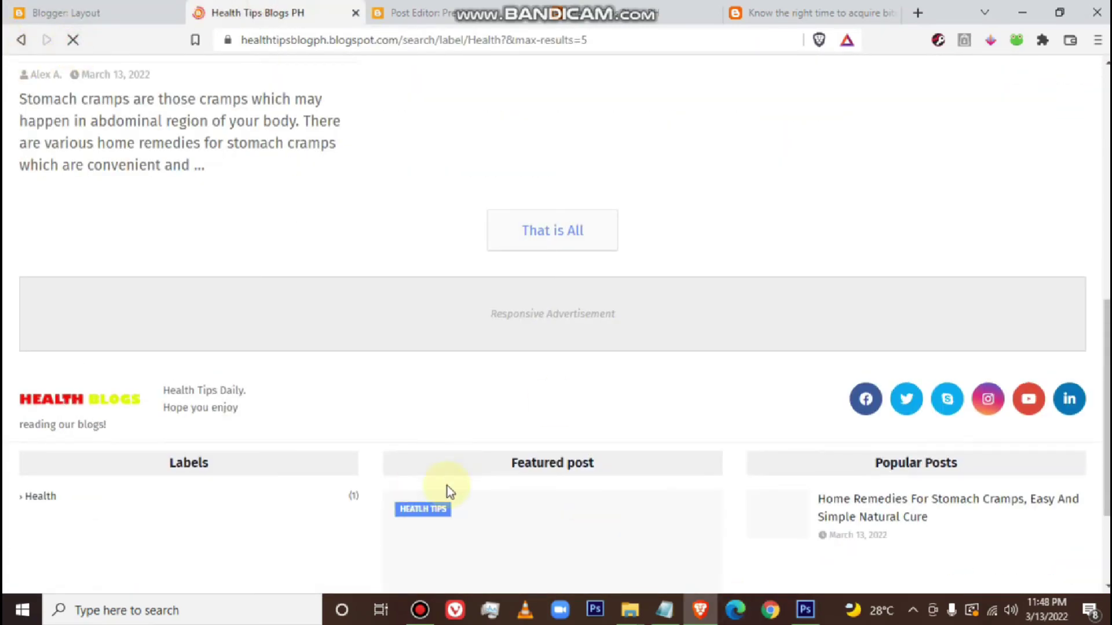
Return from the Health label page to the blog's home page, open the stomach cramps post and examine its sidebar
scroll(513, 484, down, 3)
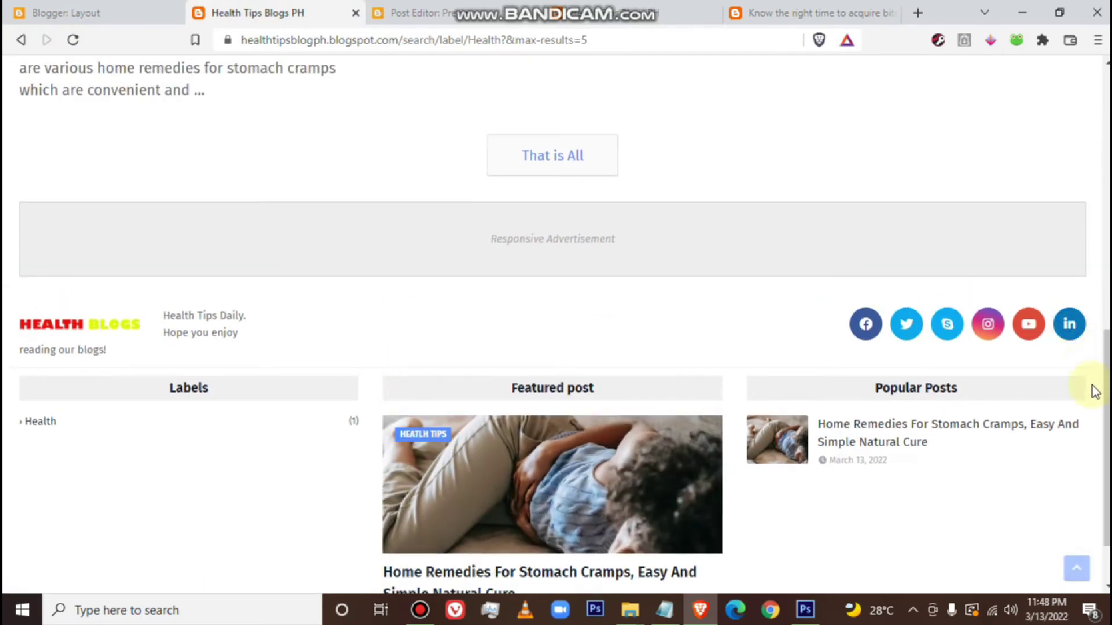
drag(1106, 384, 1086, 124)
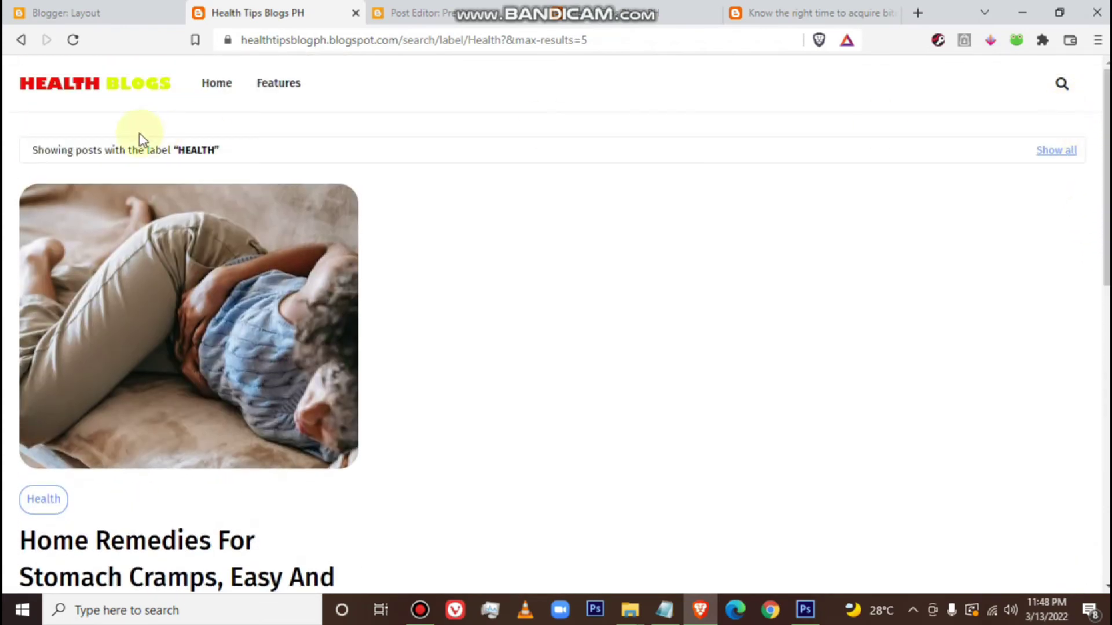
click(125, 103)
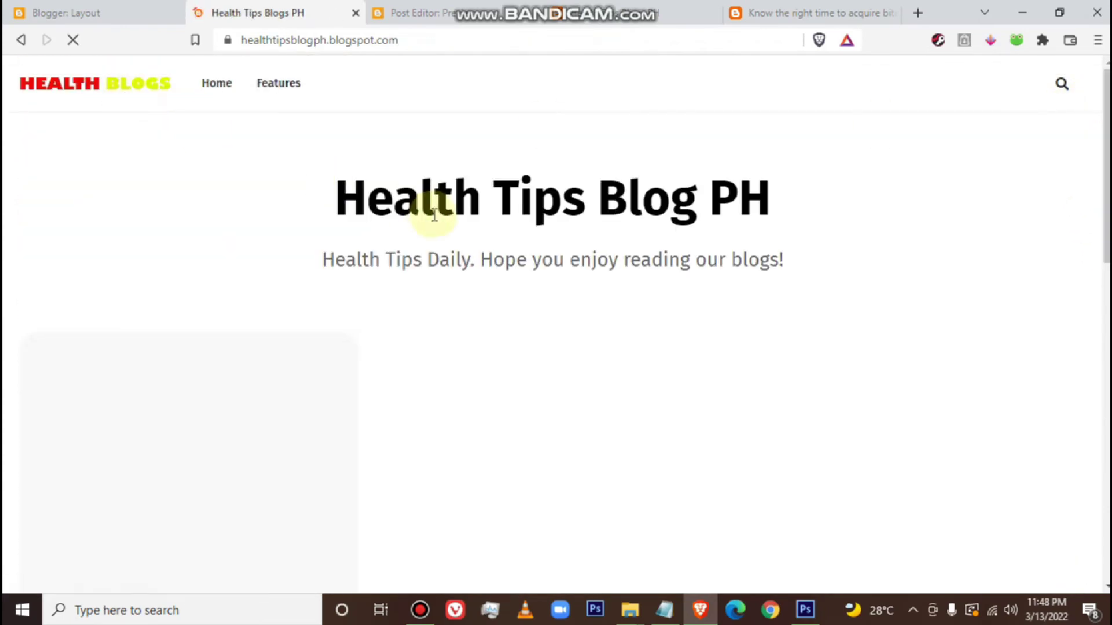
click(181, 409)
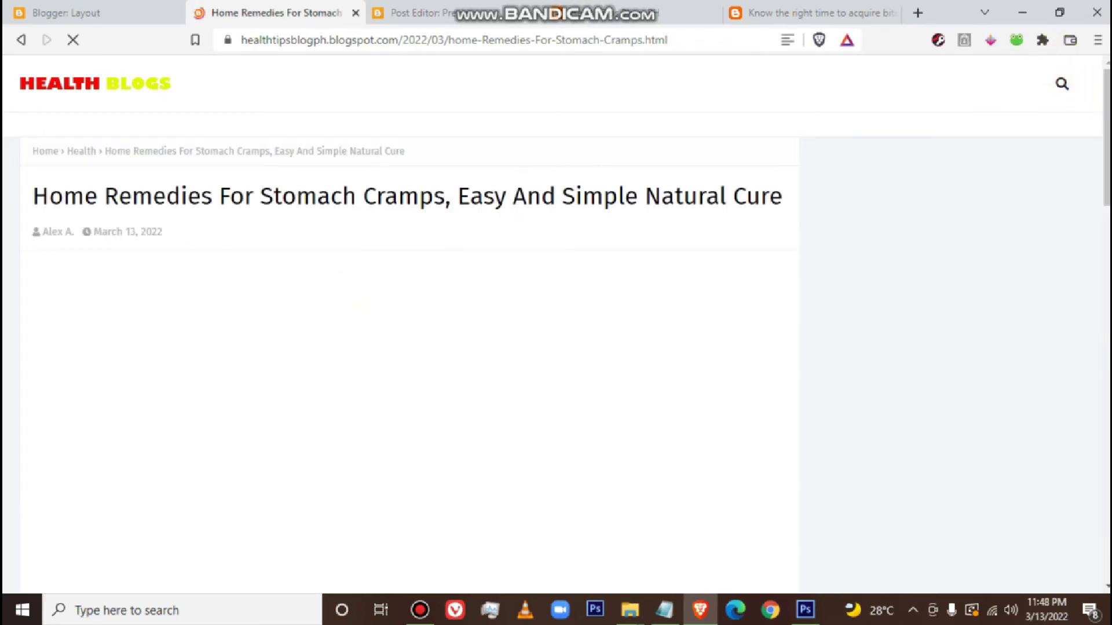
scroll(873, 231, down, 5)
scroll(873, 231, up, 5)
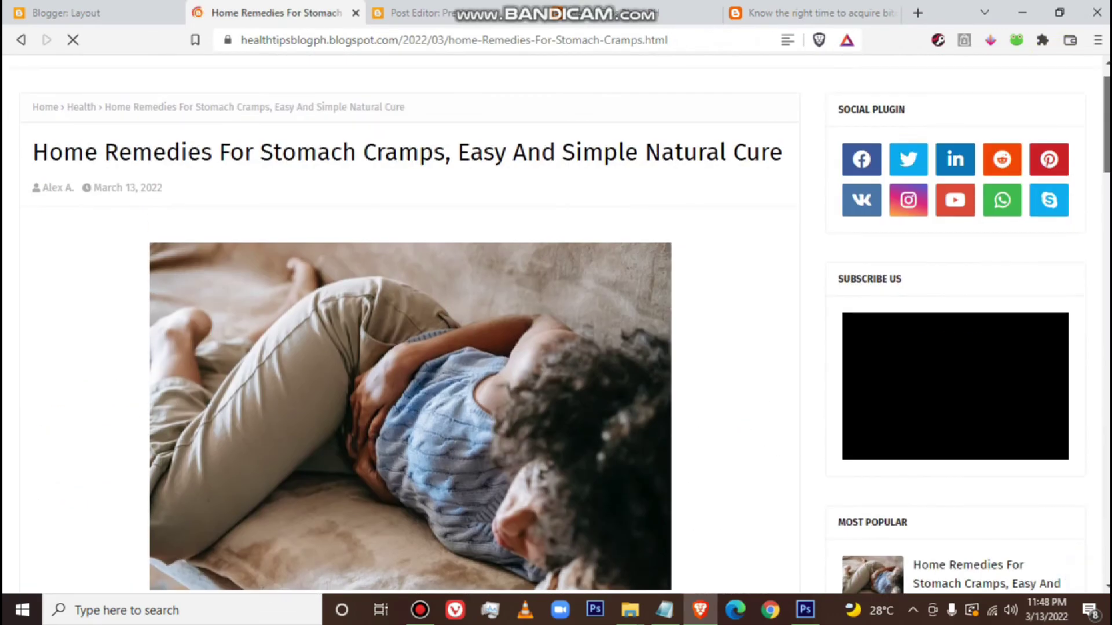
scroll(908, 391, down, 1)
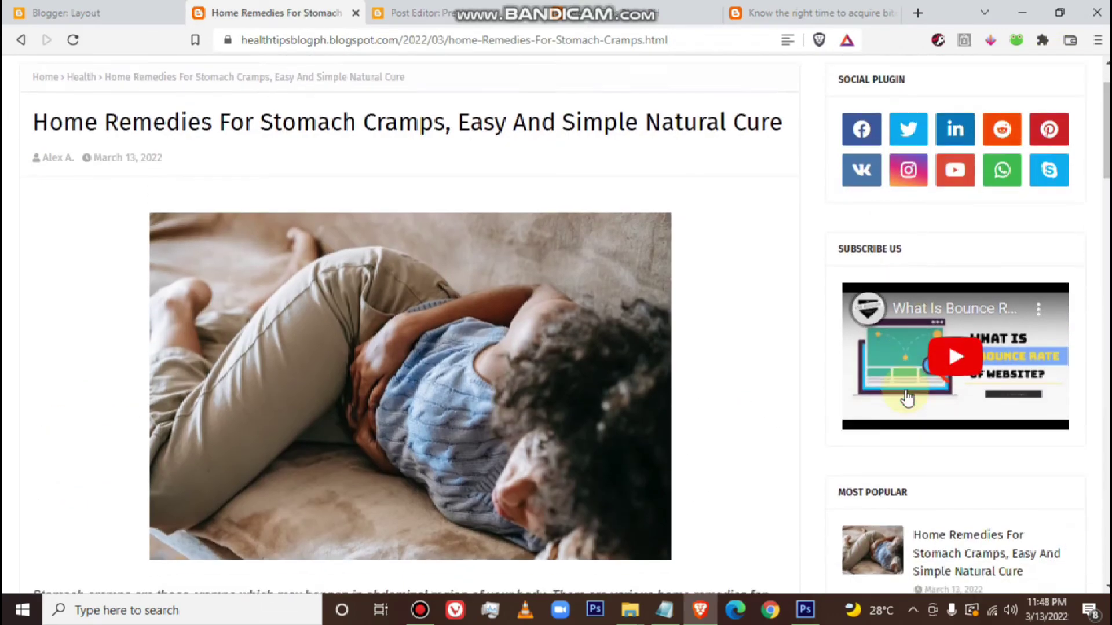
scroll(908, 390, up, 2)
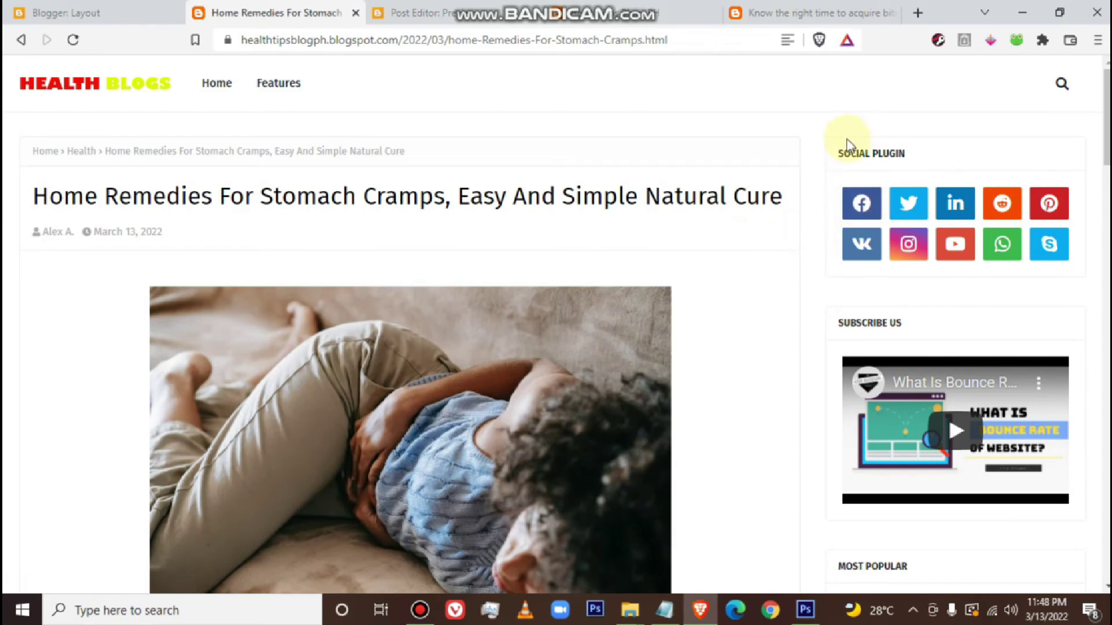
click(421, 610)
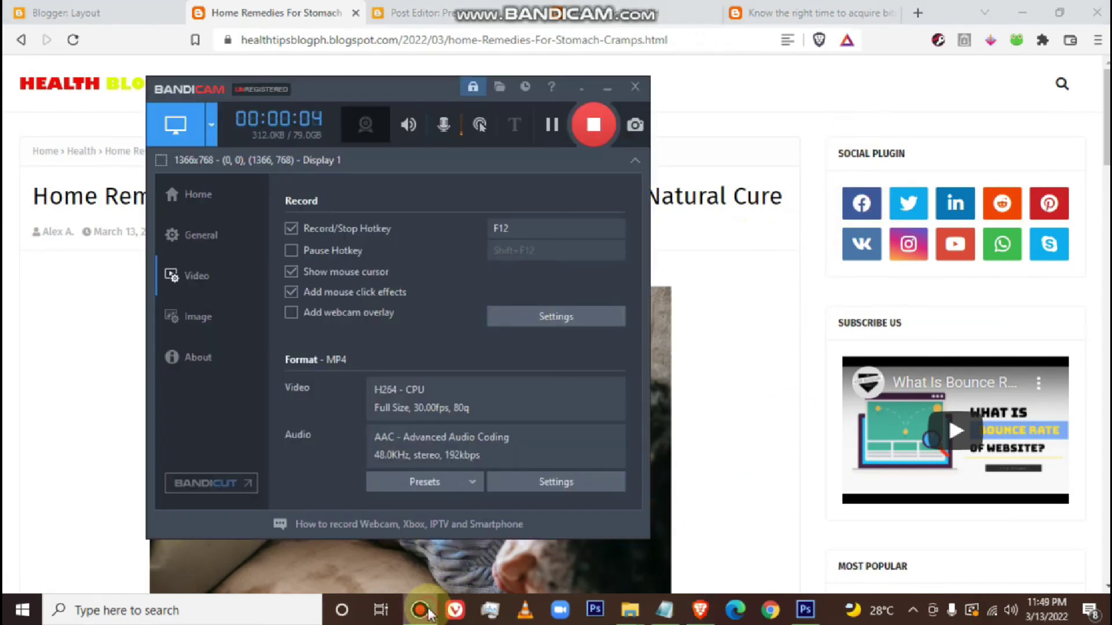
click(421, 610)
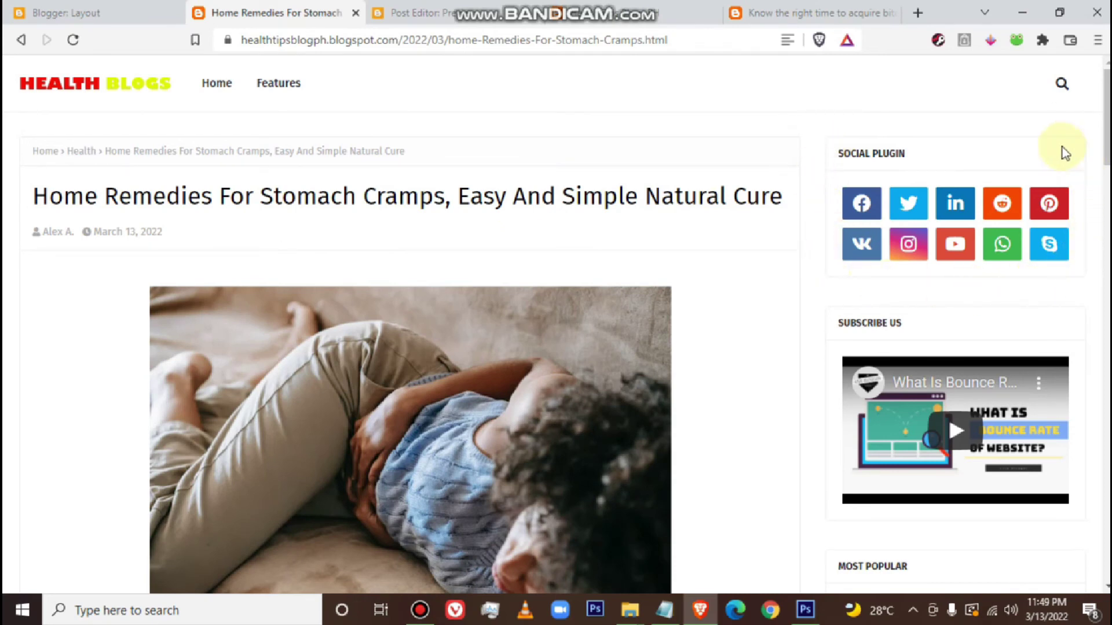
Inspect the HTML content of the Subscribe Us gadget in the layout's Sidebar Right section and close it without saving
click(75, 13)
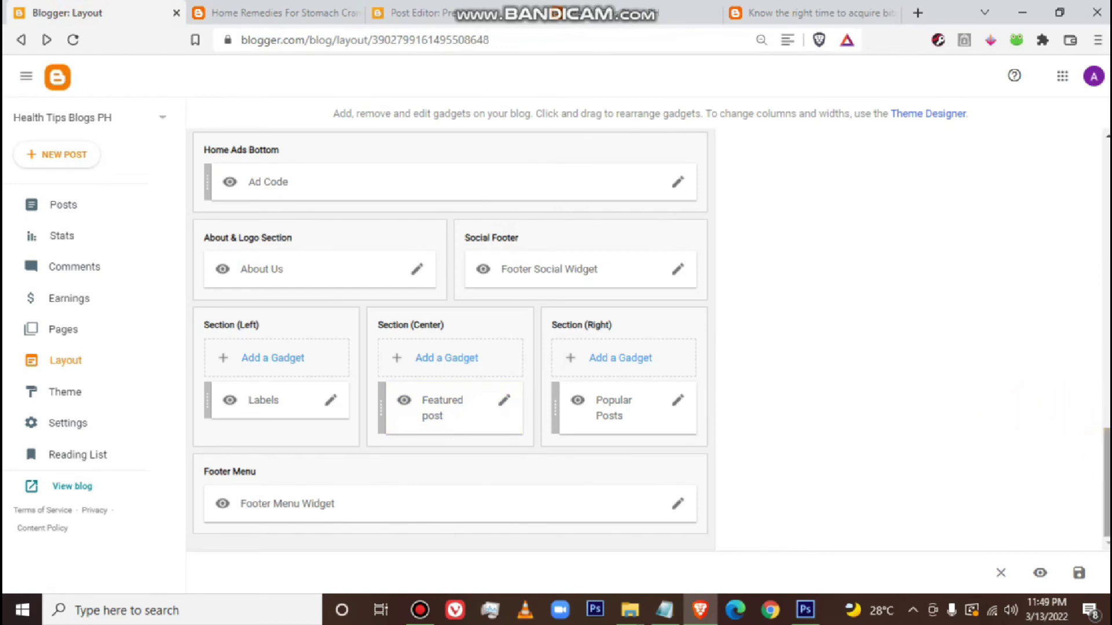
drag(1106, 440, 1087, 267)
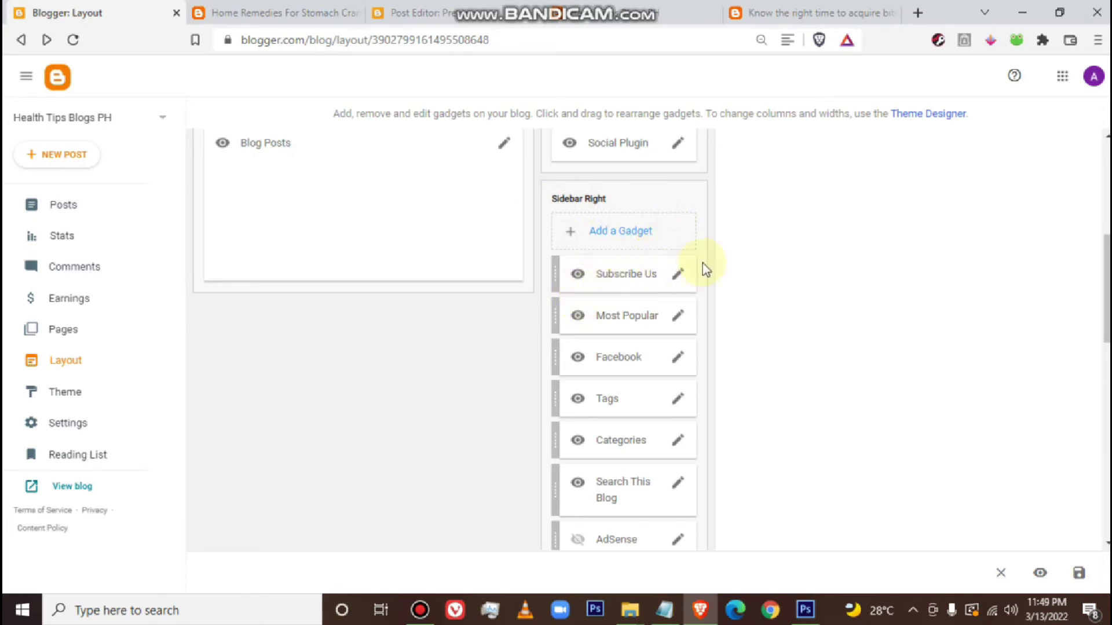
scroll(672, 348, down, 3)
scroll(673, 348, up, 6)
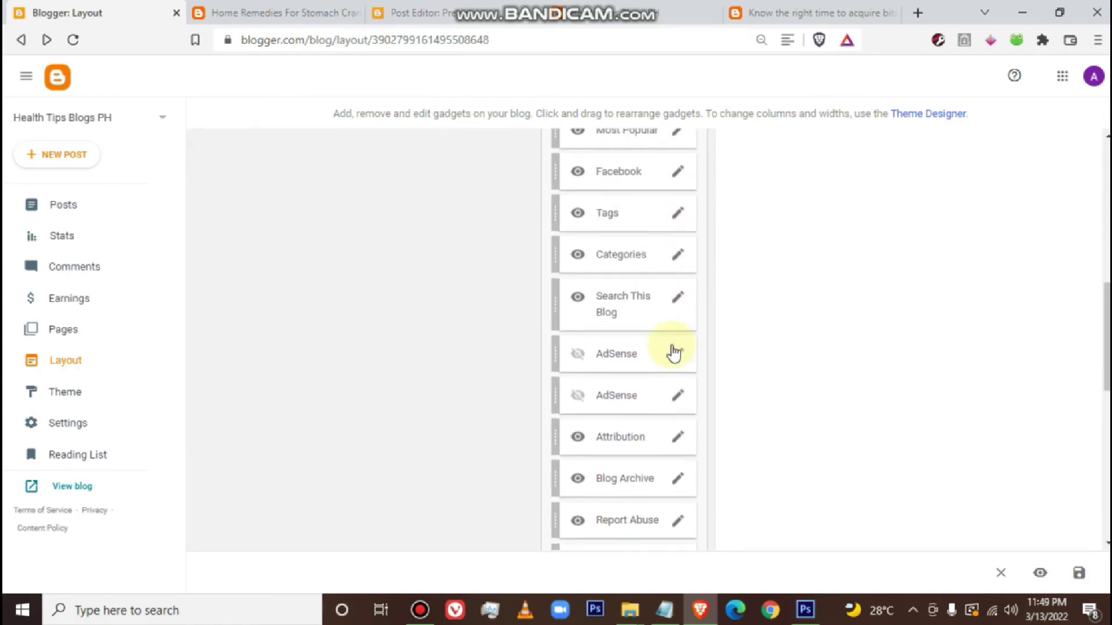
scroll(672, 352, down, 3)
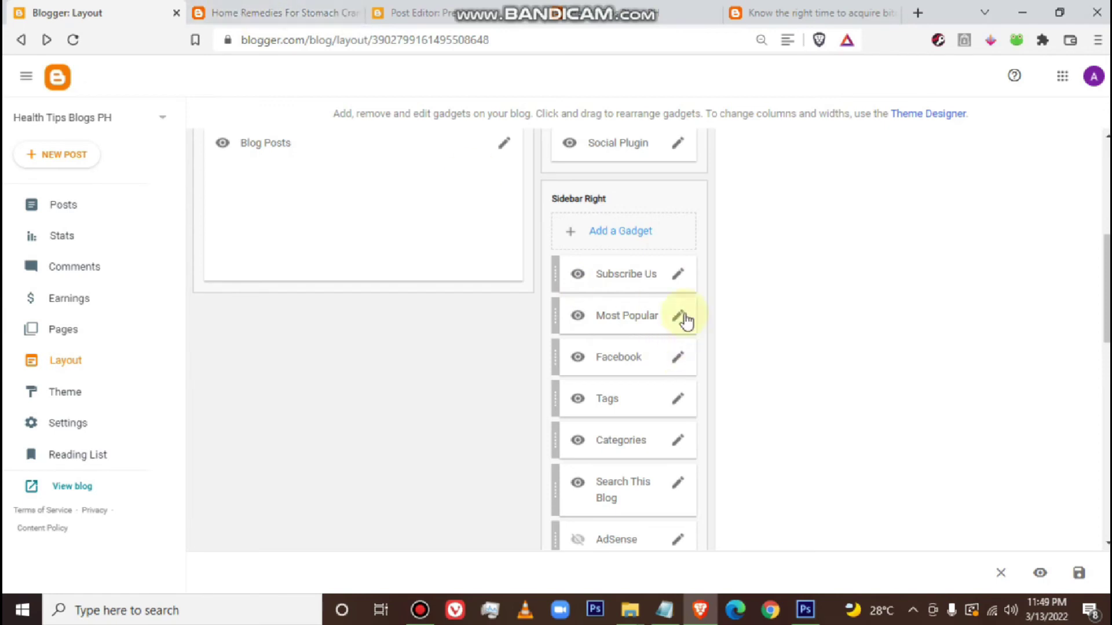
click(681, 276)
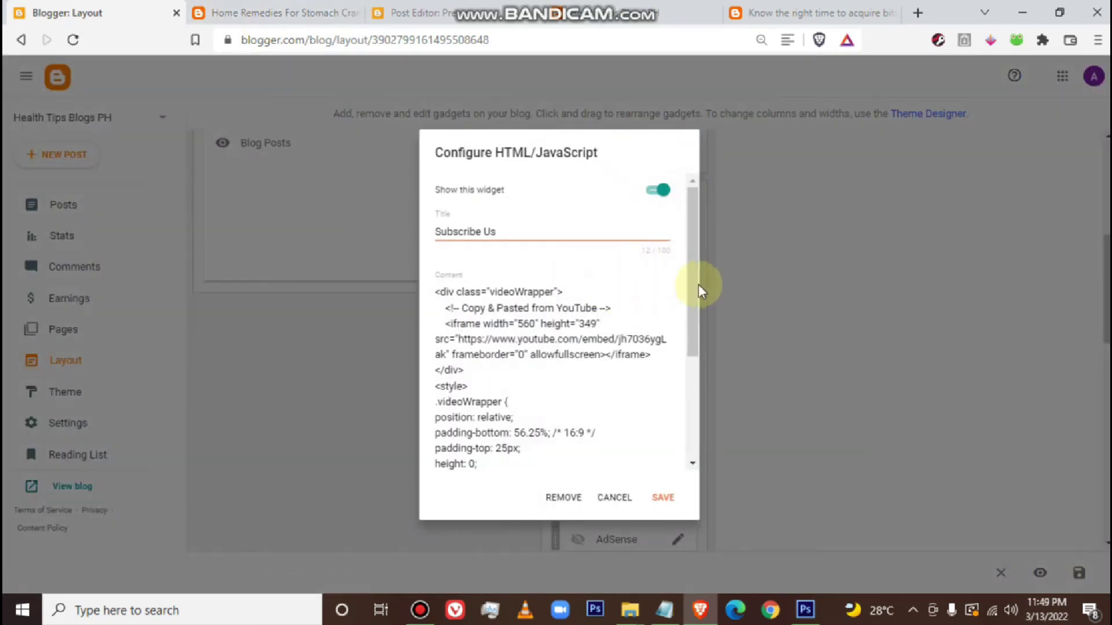
drag(698, 283, 697, 427)
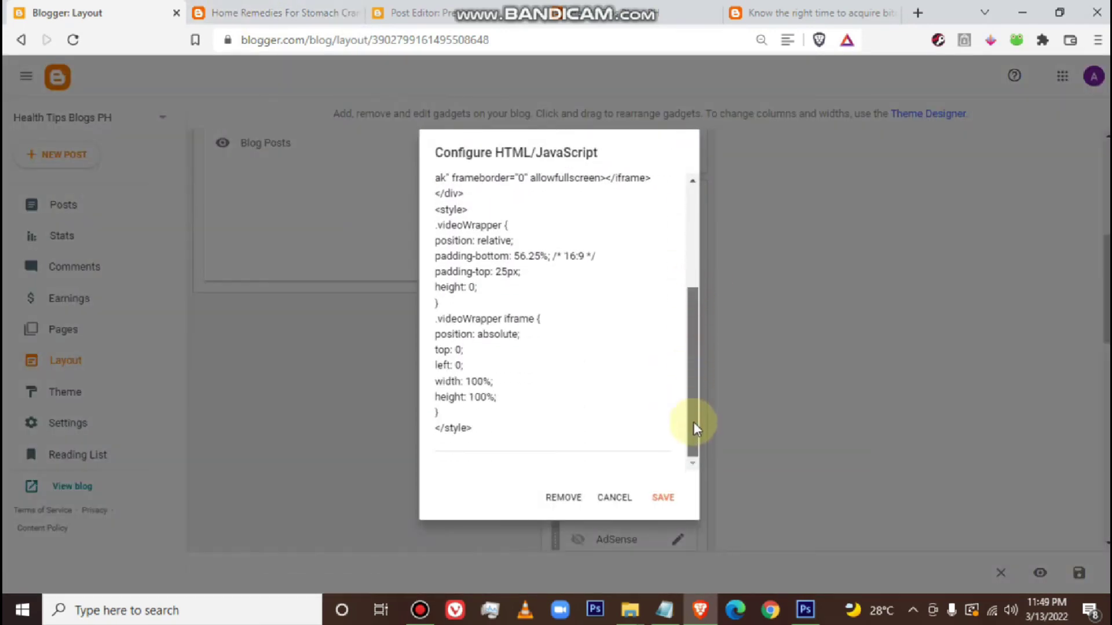
scroll(529, 301, up, 3)
scroll(527, 316, up, 1)
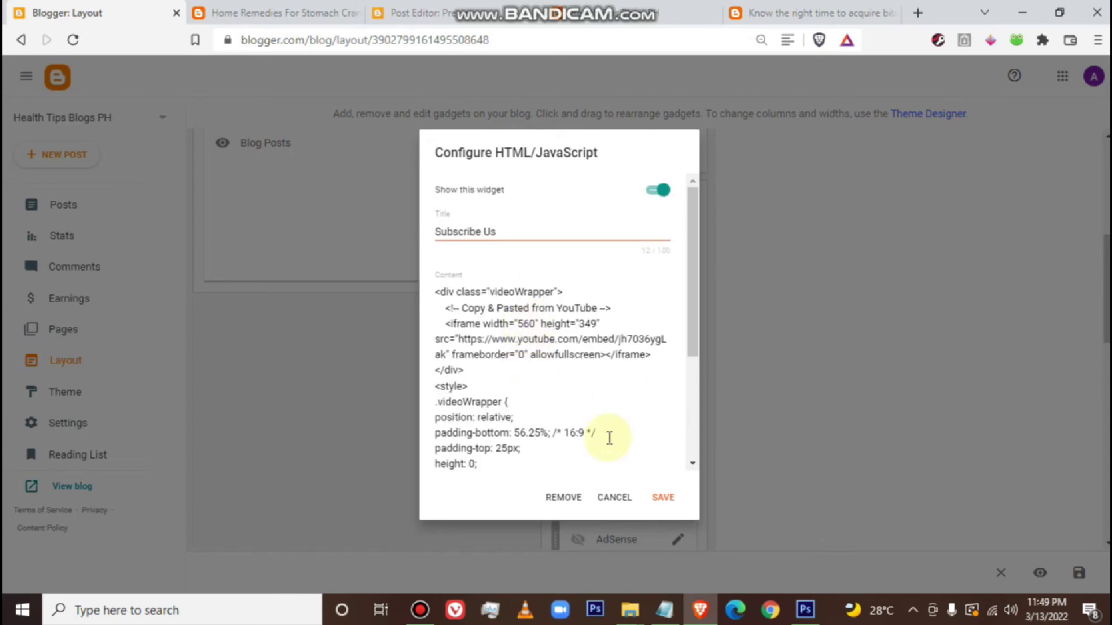
click(615, 498)
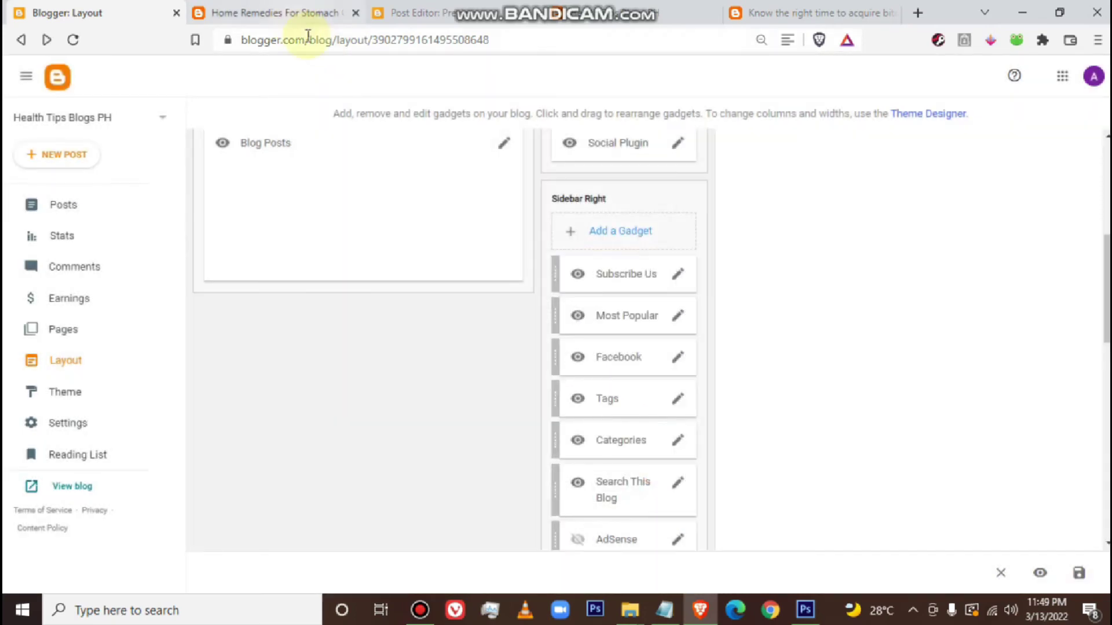
Compare the live post's Most Popular, Facebook and Tags sidebar sections with the gadgets in the layout's Sidebar Right
click(313, 13)
scroll(889, 325, down, 7)
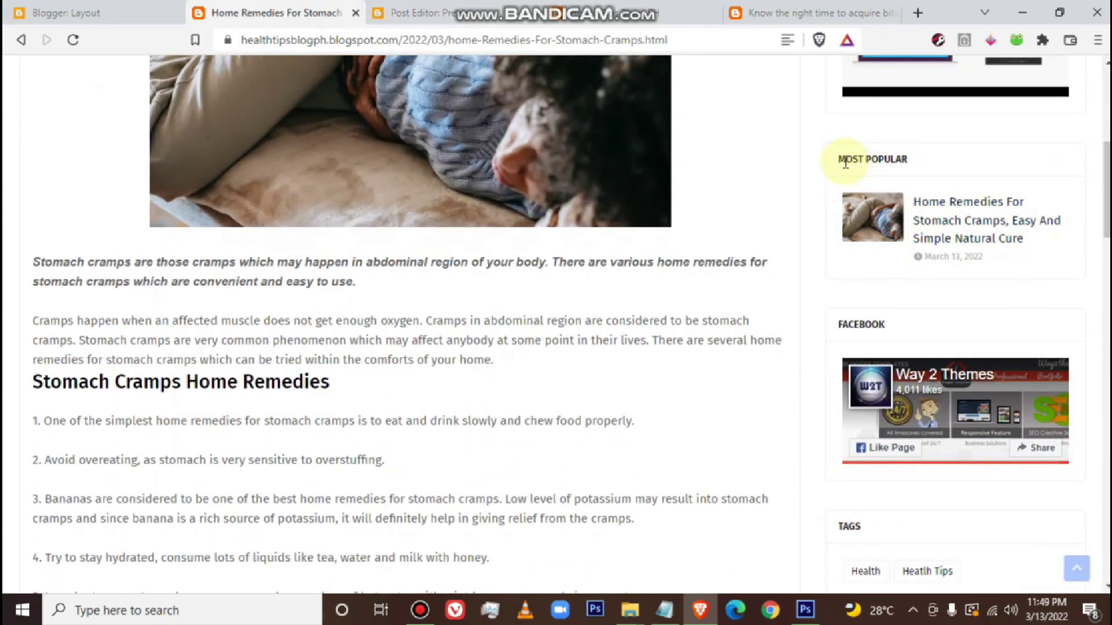
click(149, 12)
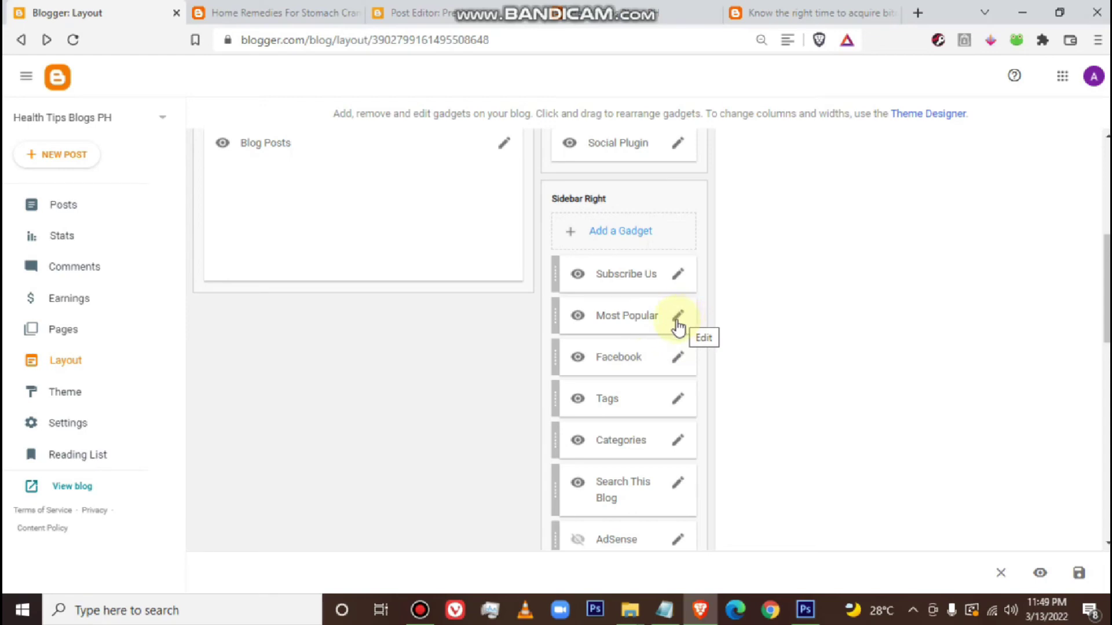
click(255, 12)
scroll(950, 283, down, 1)
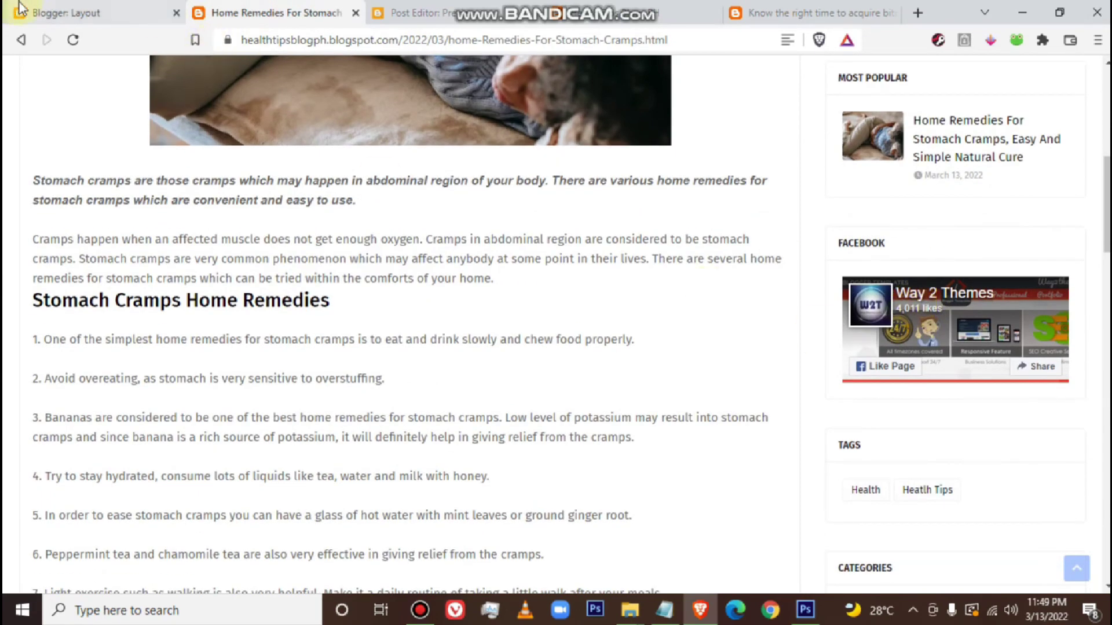
scroll(888, 458, down, 2)
scroll(890, 461, down, 2)
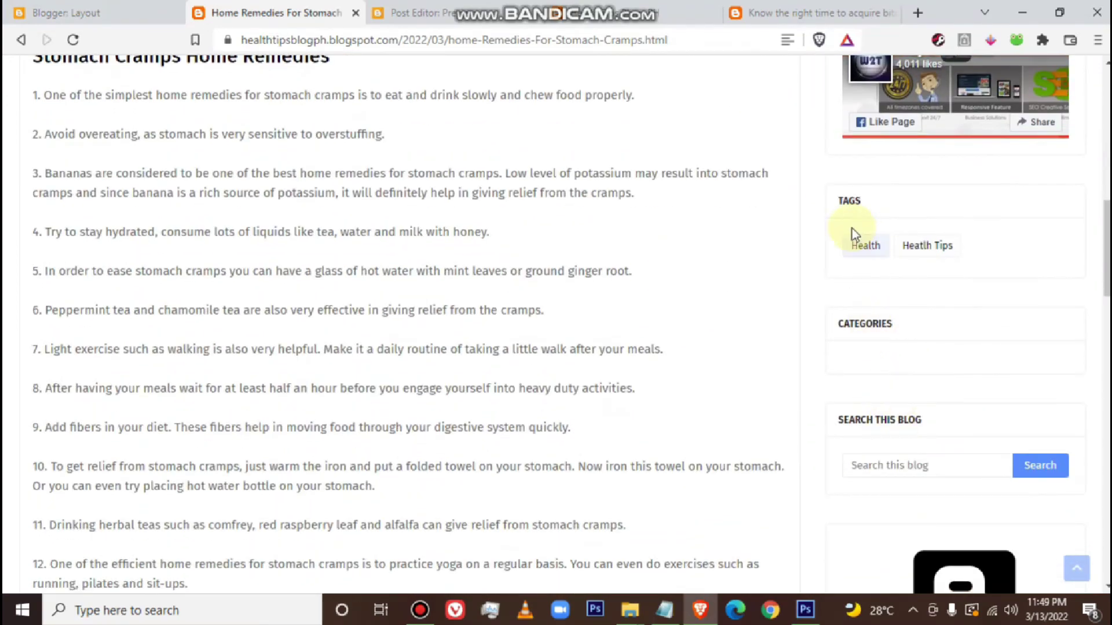
Hide the Tags gadget in the Sidebar Right section, save it and reload the live post to check the sidebar
click(101, 8)
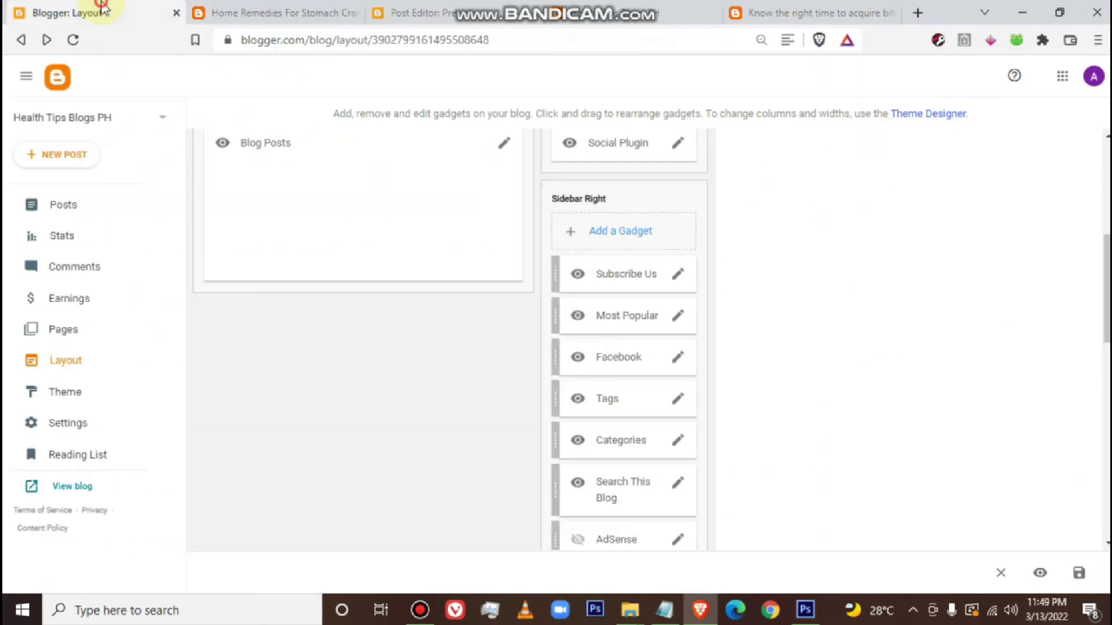
click(676, 402)
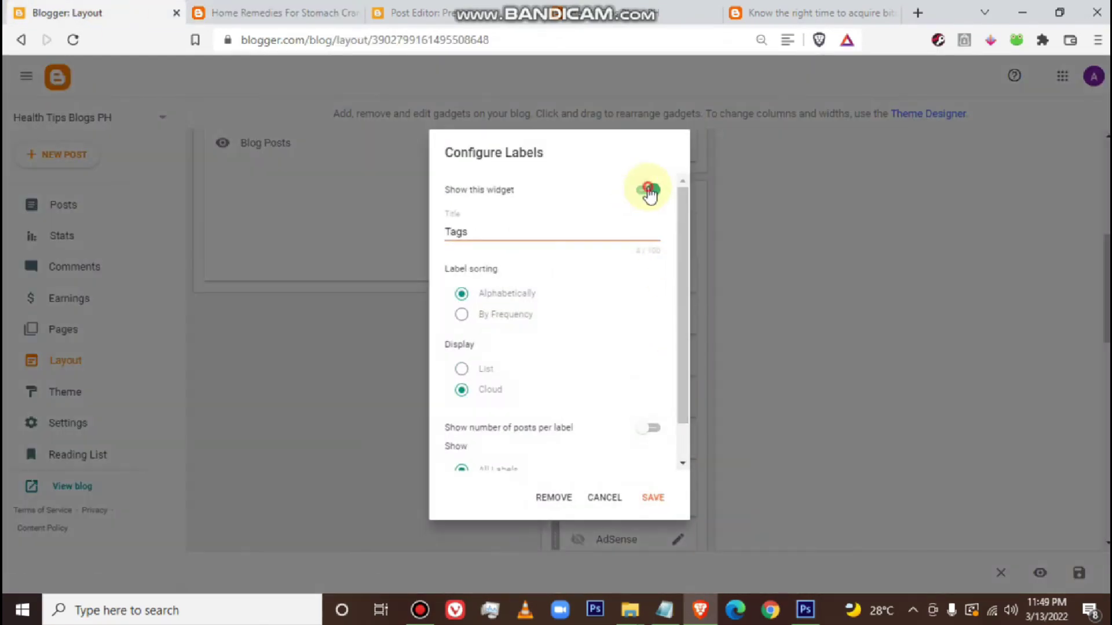
click(648, 191)
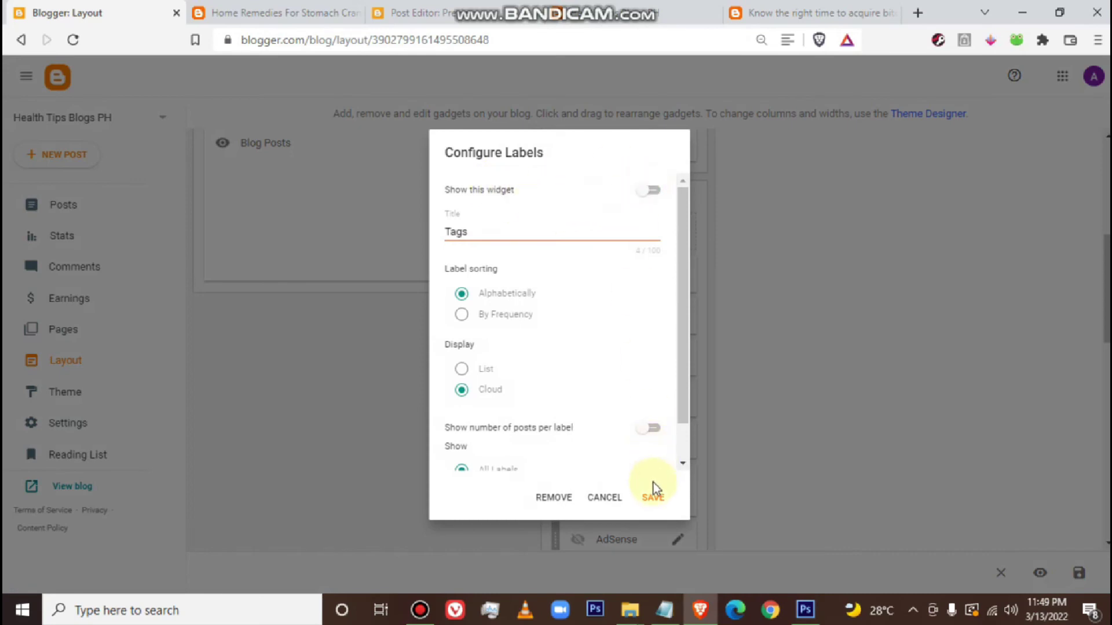
click(655, 498)
click(283, 11)
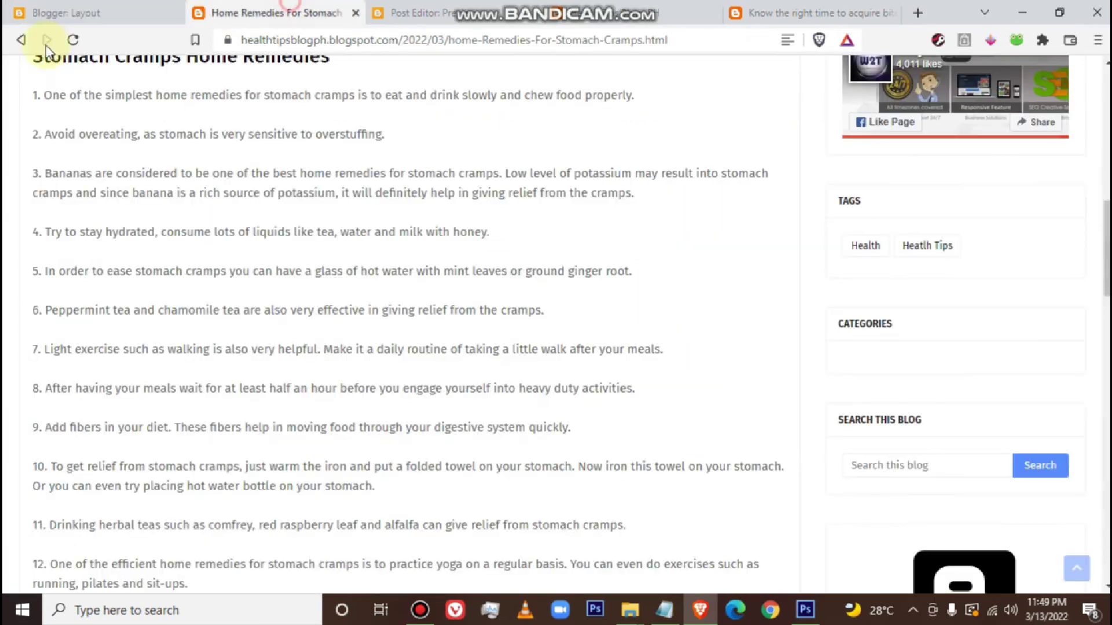
click(72, 42)
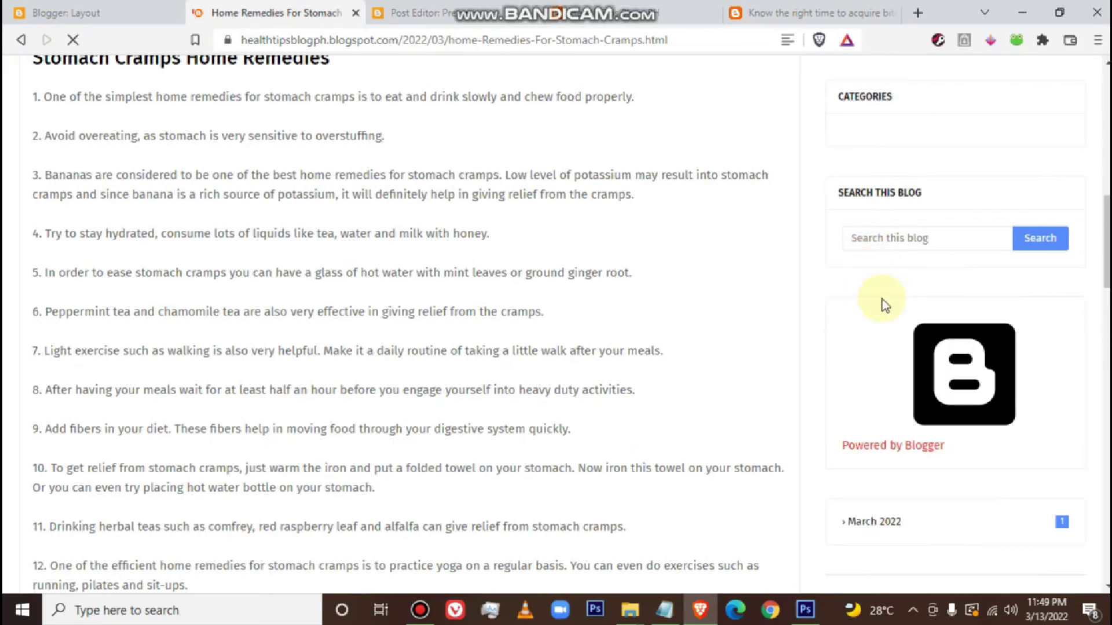
scroll(844, 229, up, 5)
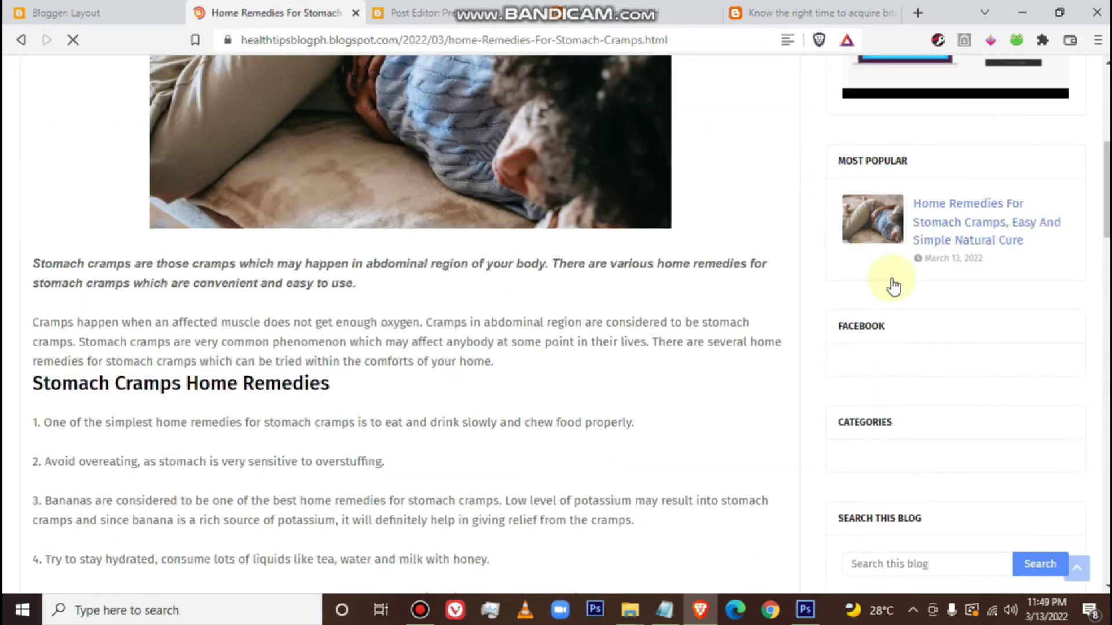
Compare the layout with the live post, review the post page down to its footer and return to its top
click(110, 12)
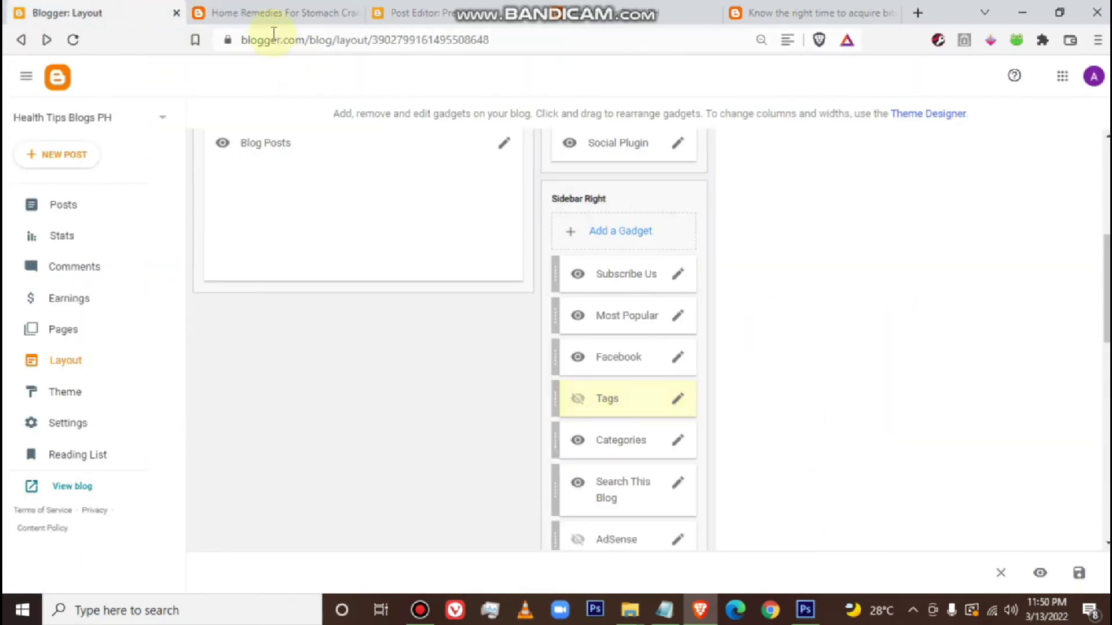
click(321, 12)
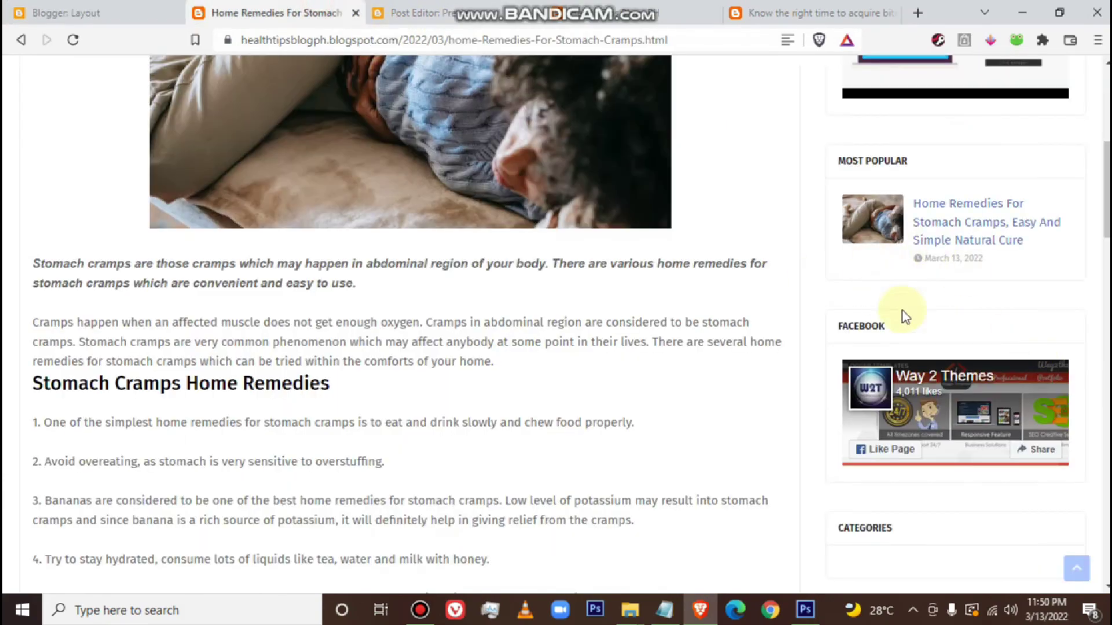
scroll(950, 367, down, 5)
scroll(949, 366, down, 10)
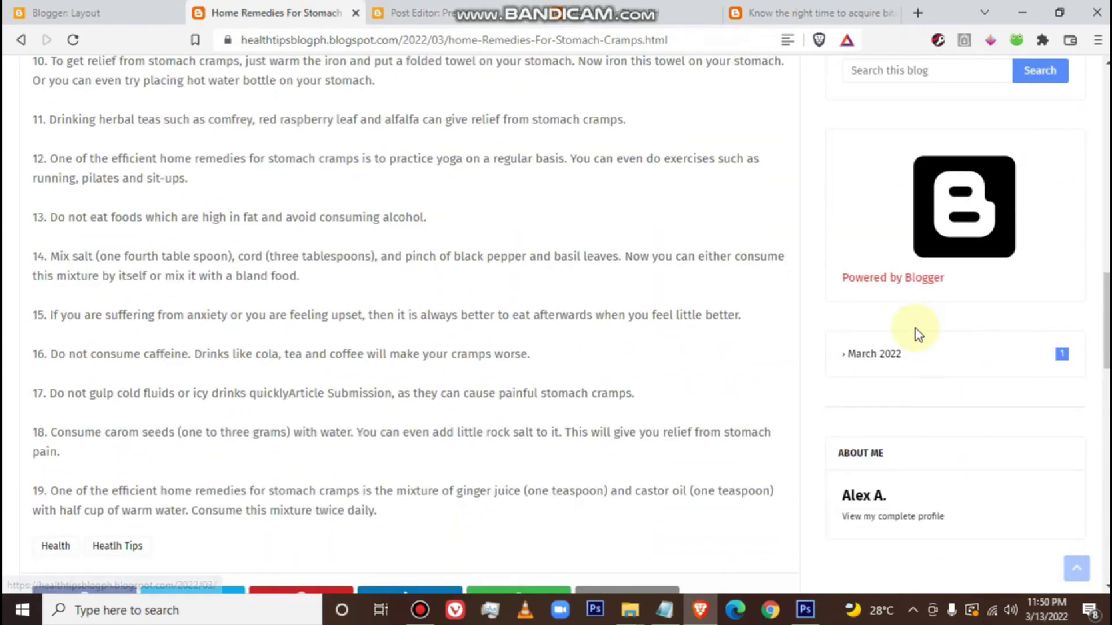
scroll(954, 470, down, 10)
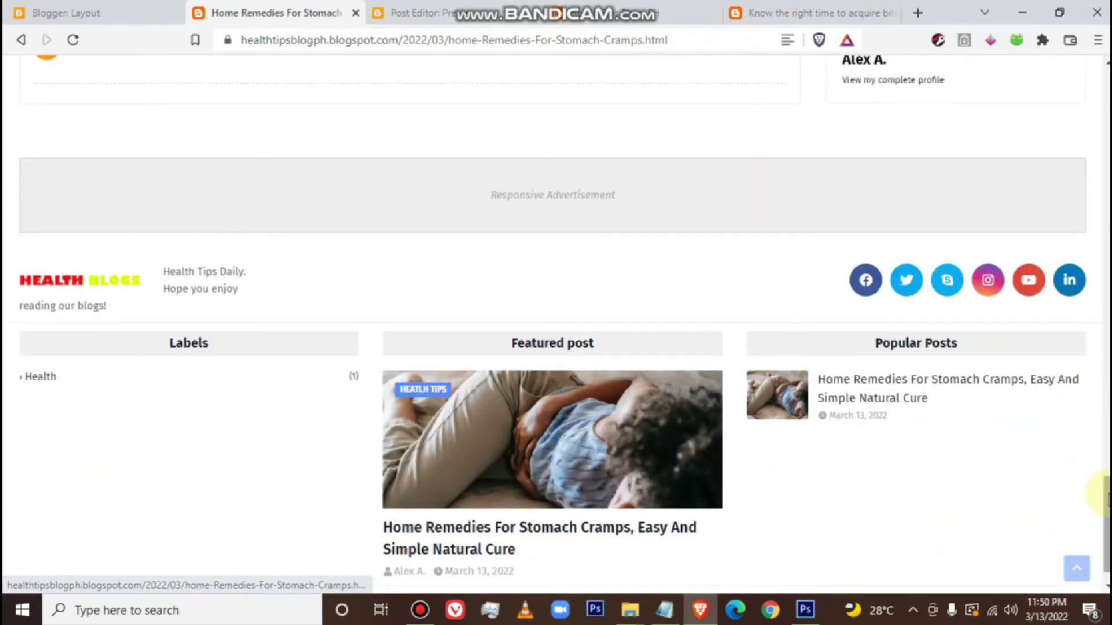
click(1076, 569)
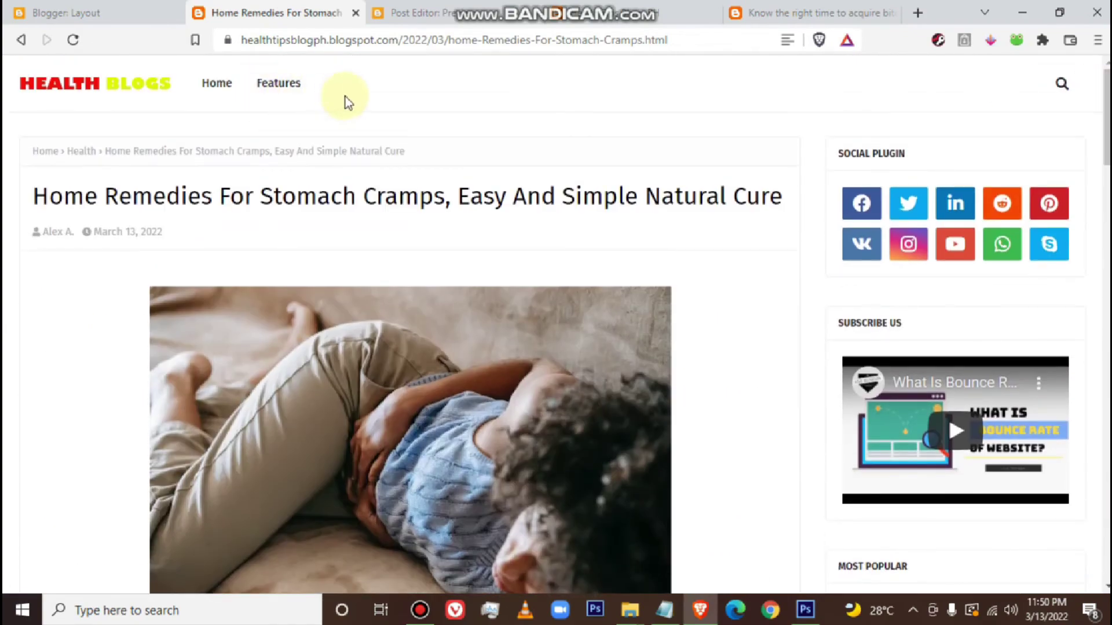
Go to the live blog's home page through the header logo and look over its content
click(75, 94)
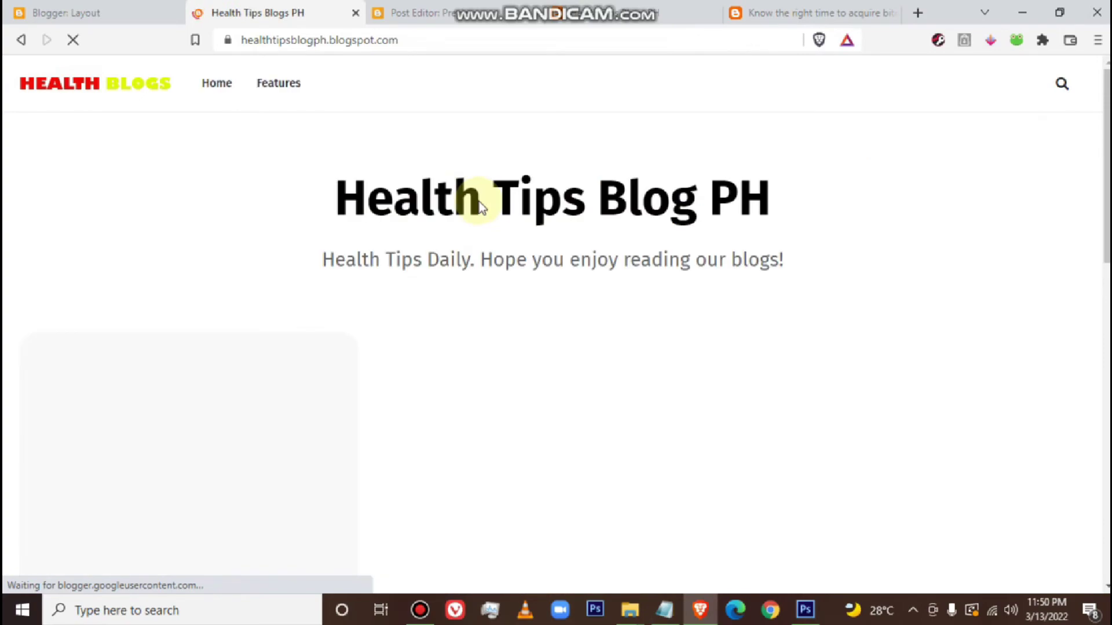
scroll(1094, 323, down, 10)
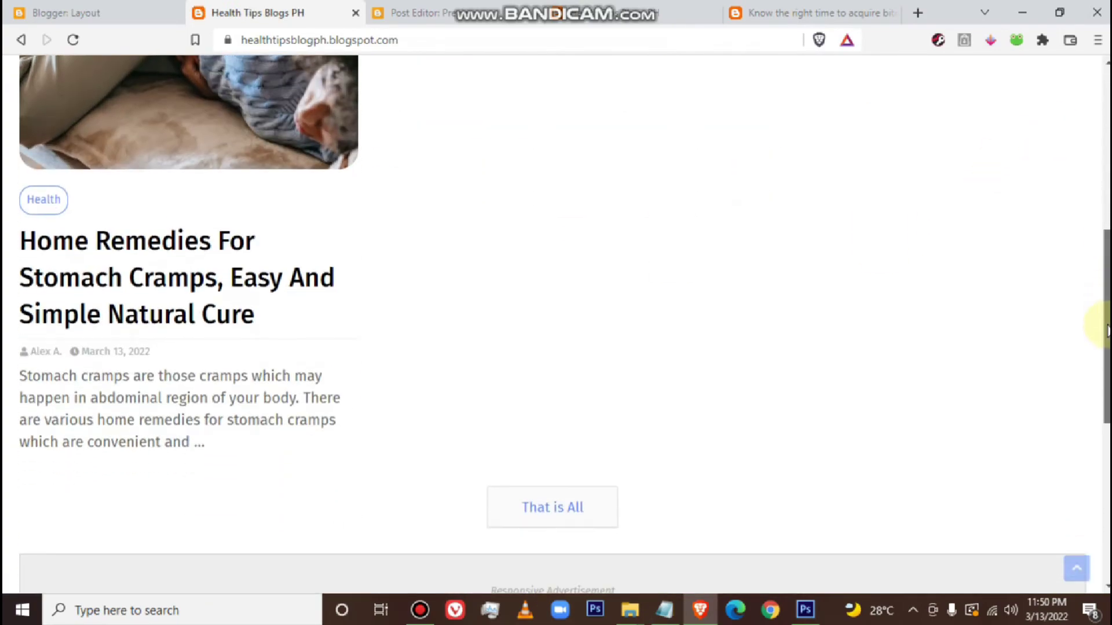
scroll(1095, 360, up, 10)
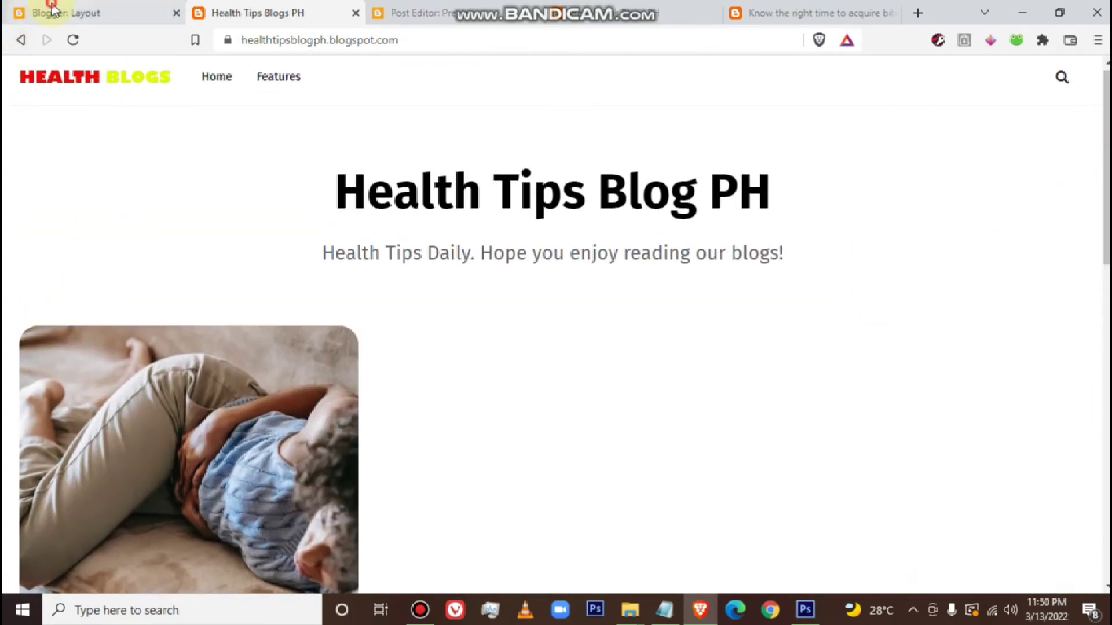
Start a new post and open the text document "Foods to Avoid if you have High Cholesterol" from the "not yet" folder
click(52, 11)
scroll(419, 346, up, 5)
click(40, 154)
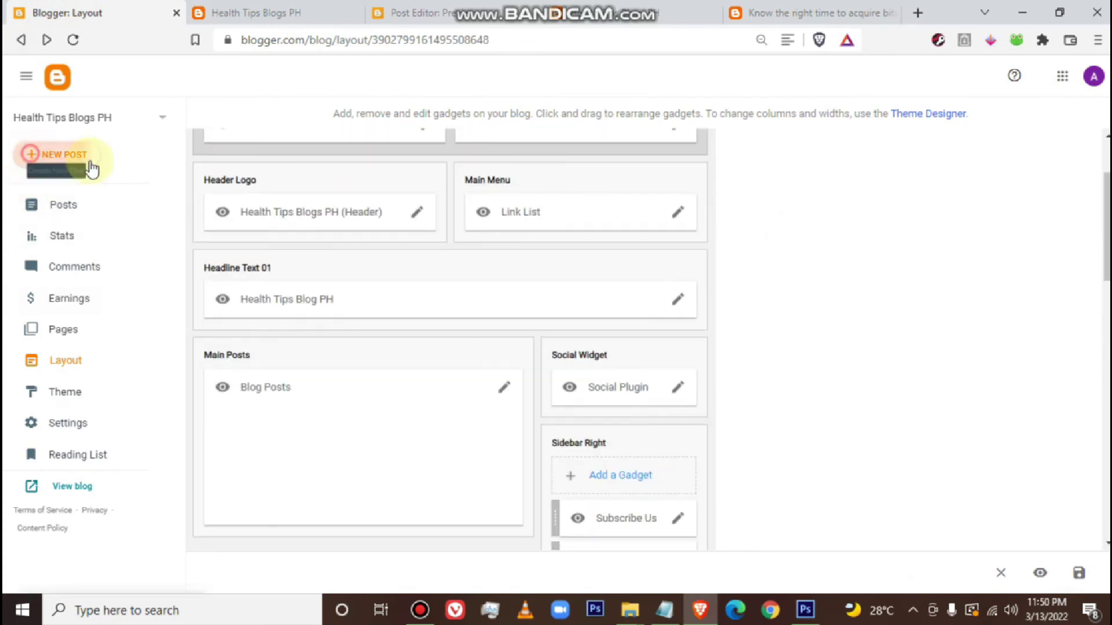
mouse_move(631, 614)
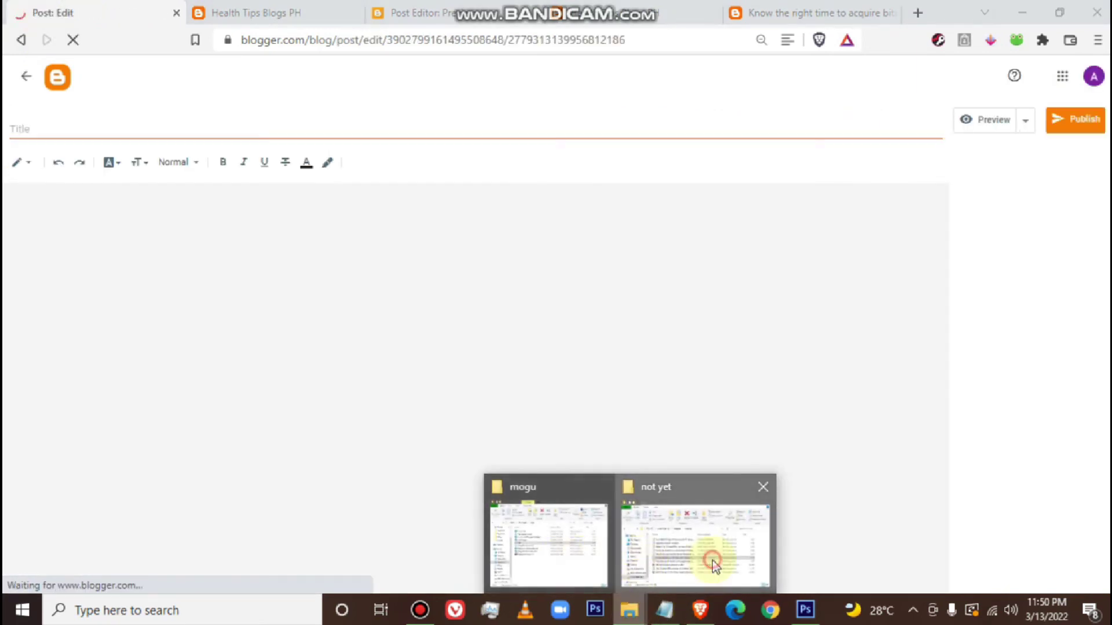
click(707, 556)
click(547, 372)
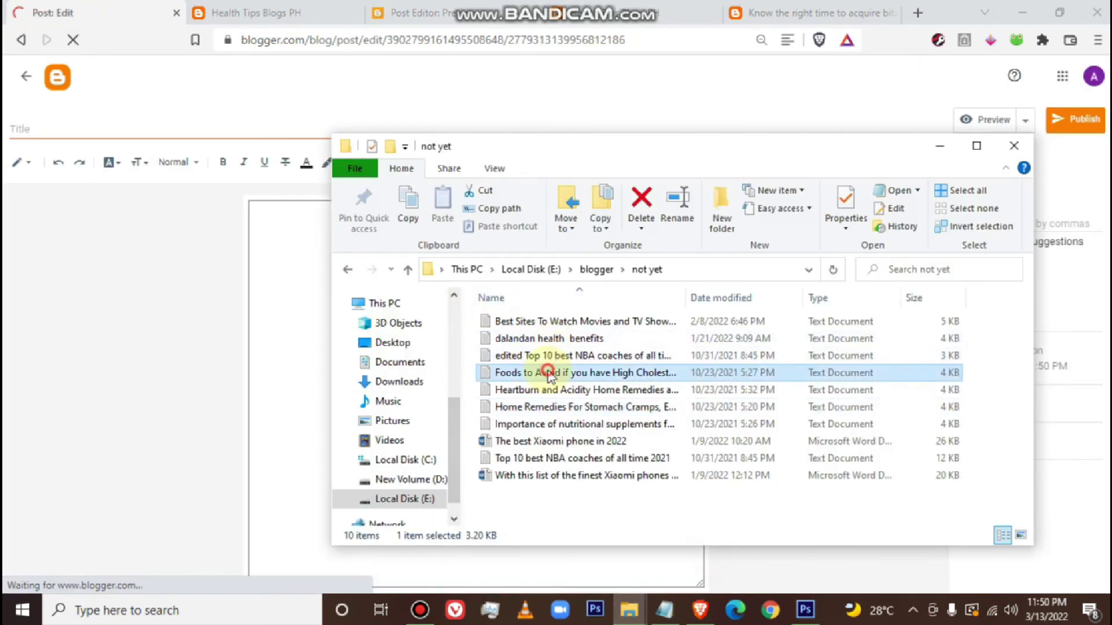
key(Return)
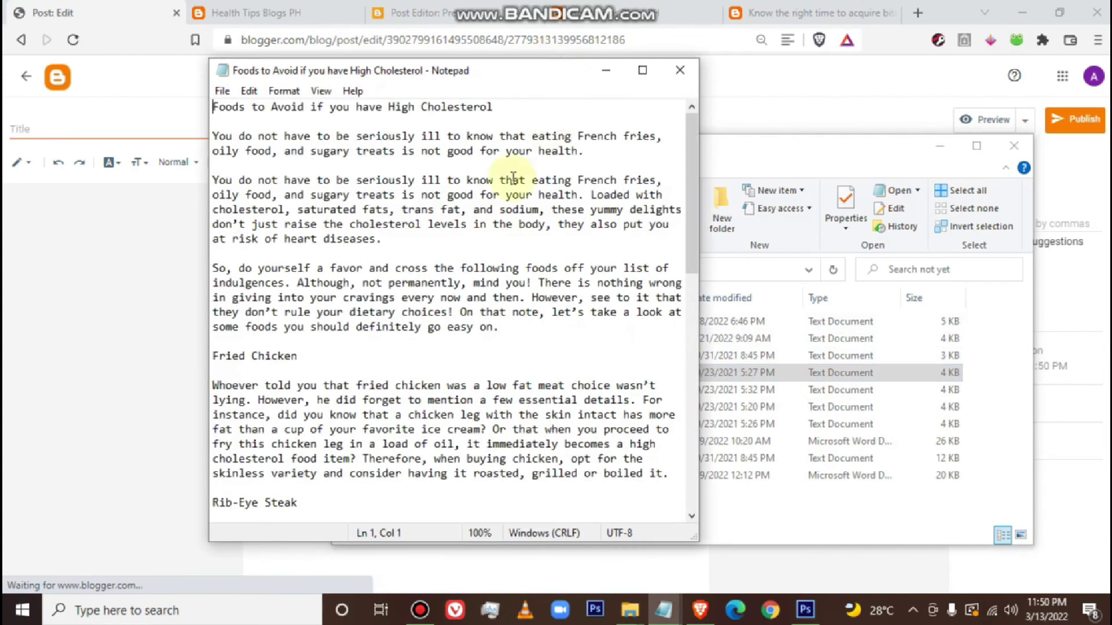
Copy the document's entire text and paste it into the body of the new post
click(484, 180)
key(ctrl+a)
key(ctrl+c)
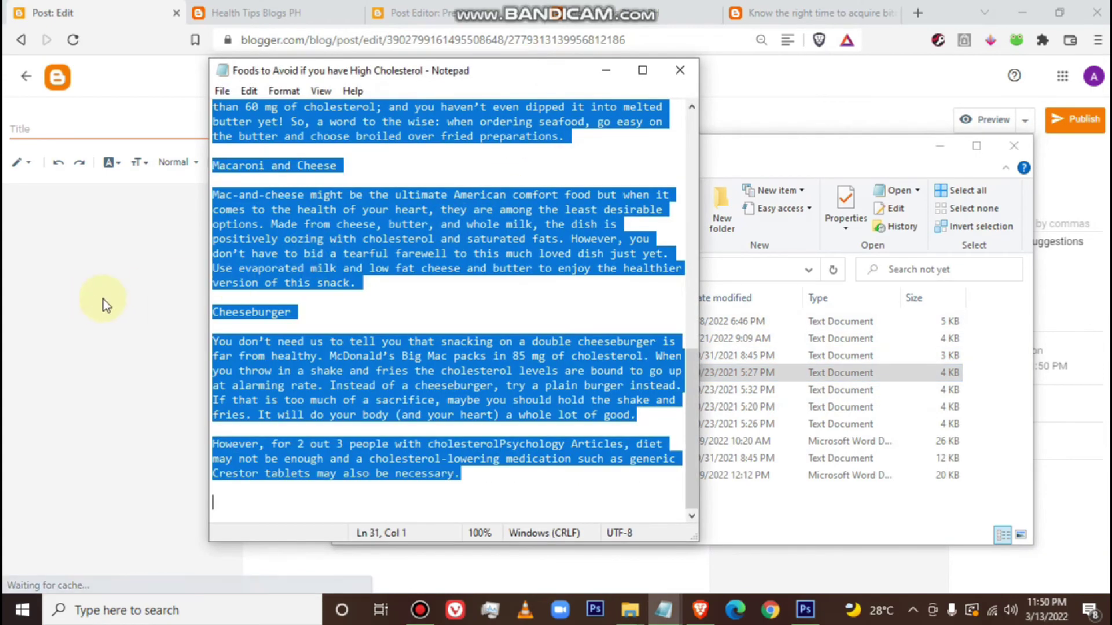
click(104, 301)
key(ctrl+v)
Set the post title to "Foods to Avoid if you have High Cholesterol" and remove that line and an extra blank line from the body
drag(696, 489, 721, 241)
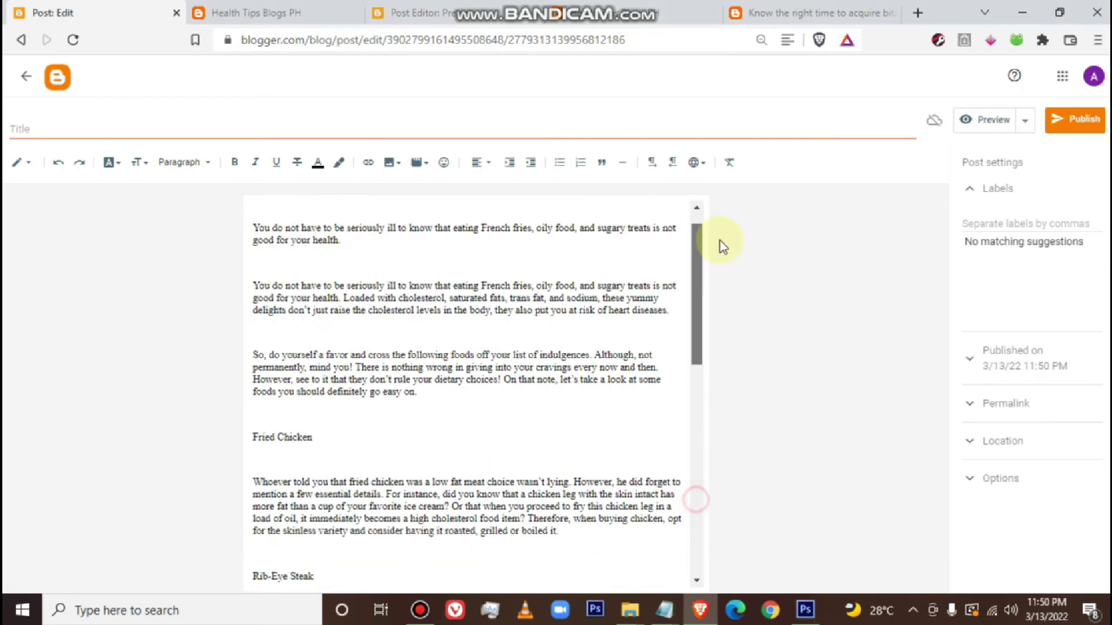
scroll(614, 241, up, 1)
drag(442, 211, 205, 198)
key(ctrl+c)
click(87, 123)
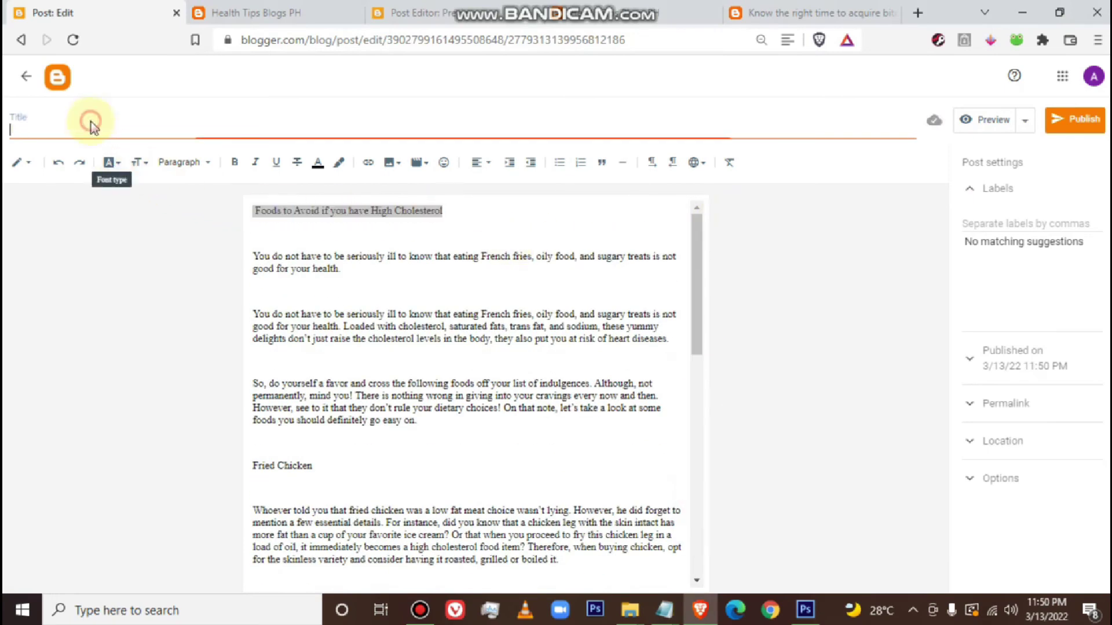
key(ctrl+v)
click(397, 216)
key(Delete)
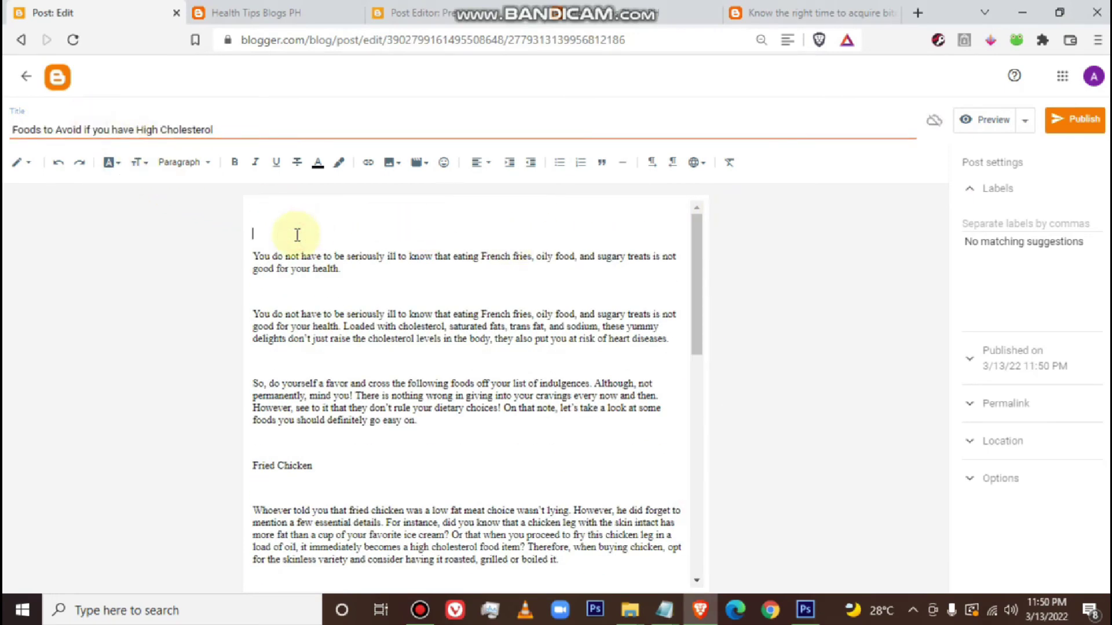
key(Delete)
Upload health stomach.jpg from the Downloads folder and insert it above the post's first paragraph
mouse_move(697, 289)
mouse_down()
mouse_move(701, 360)
mouse_move(698, 278)
mouse_up()
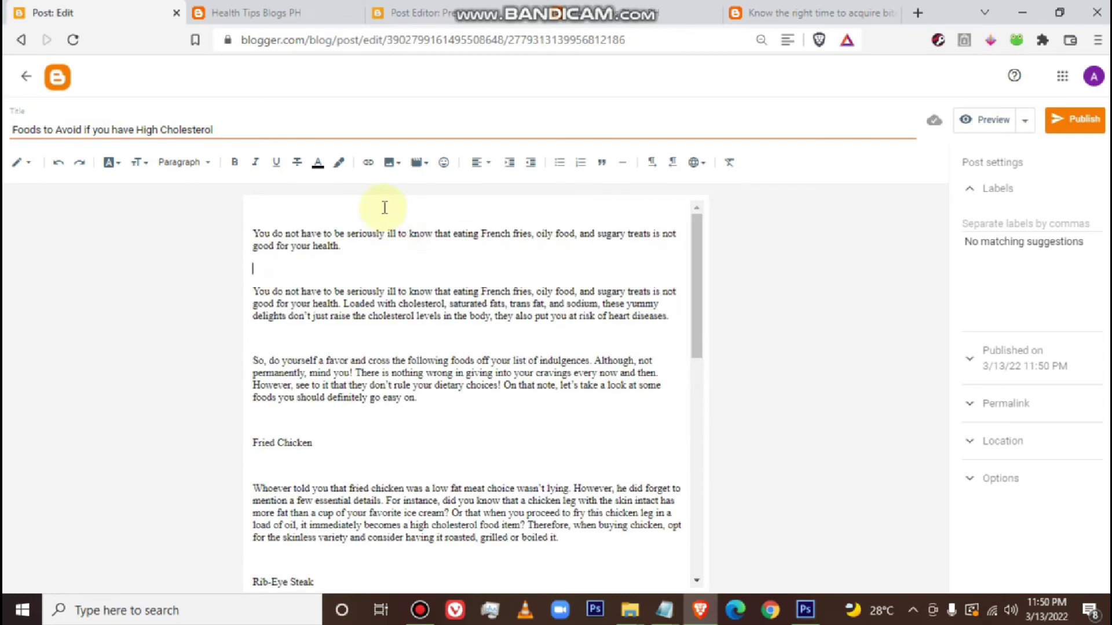
click(389, 162)
click(408, 194)
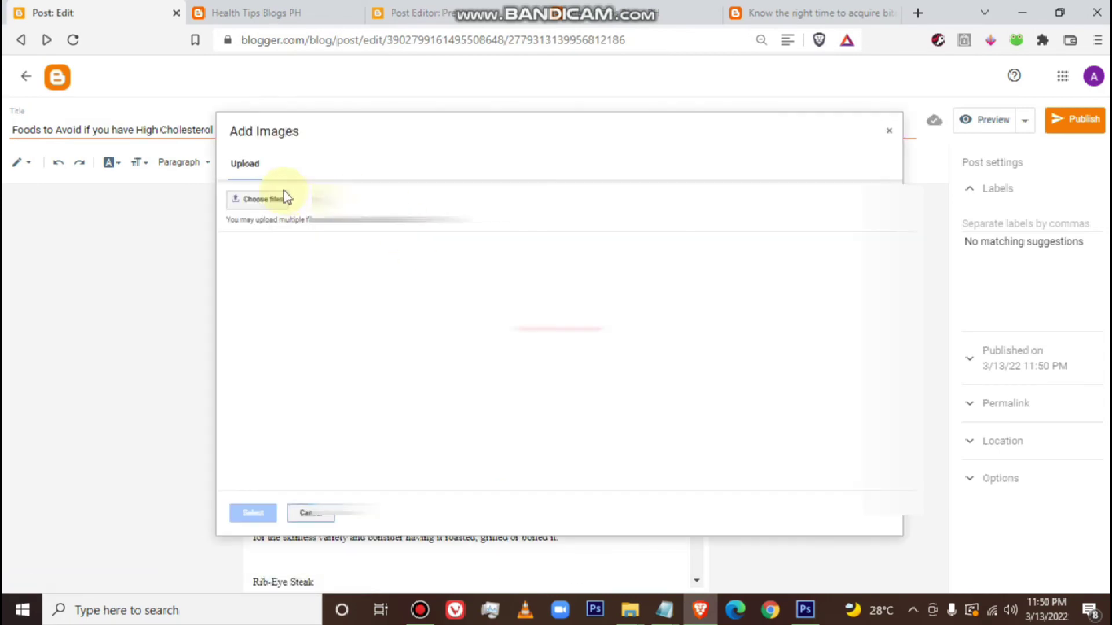
click(283, 195)
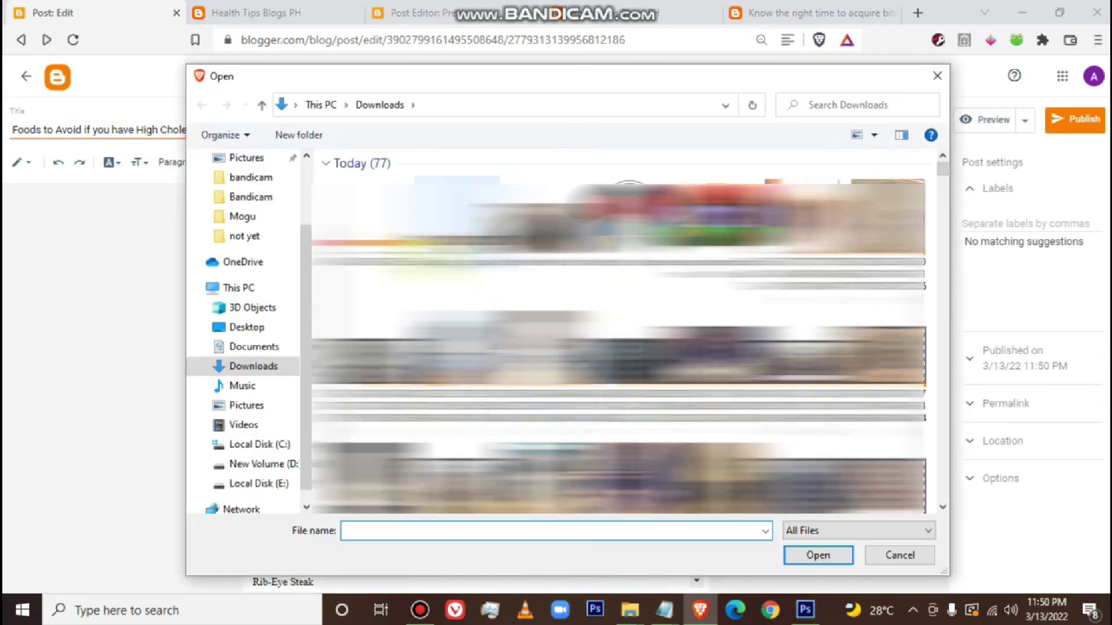
click(544, 191)
click(818, 555)
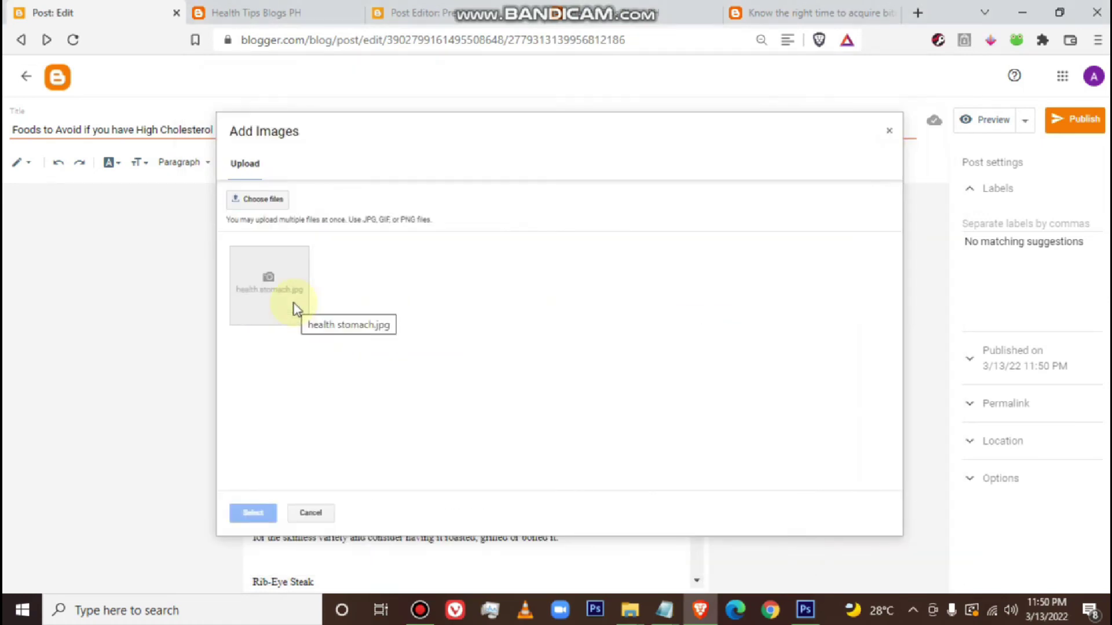
click(273, 506)
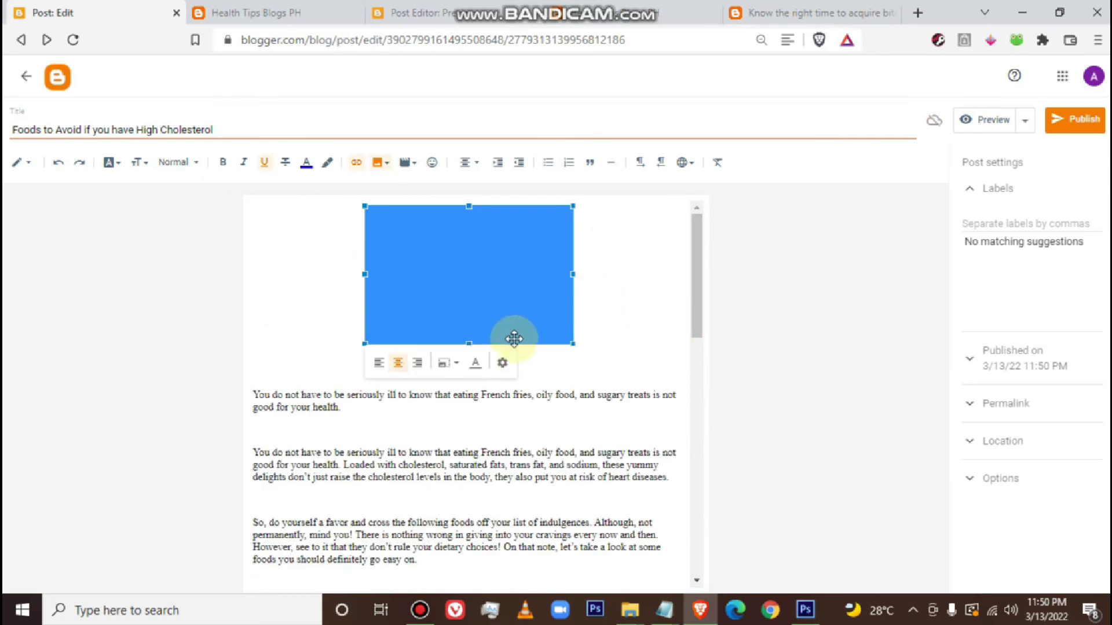
Enlarge the inserted image to nearly the full text width and remove the blank line between it and the first paragraph
click(441, 365)
click(444, 467)
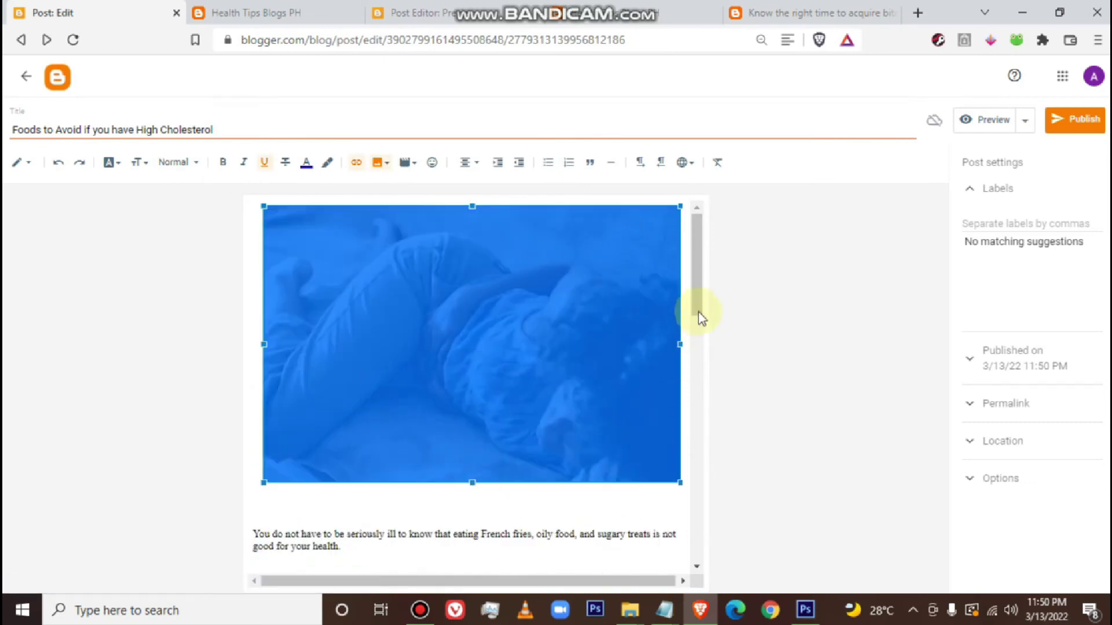
scroll(698, 319, down, 2)
click(489, 408)
key(BackSpace)
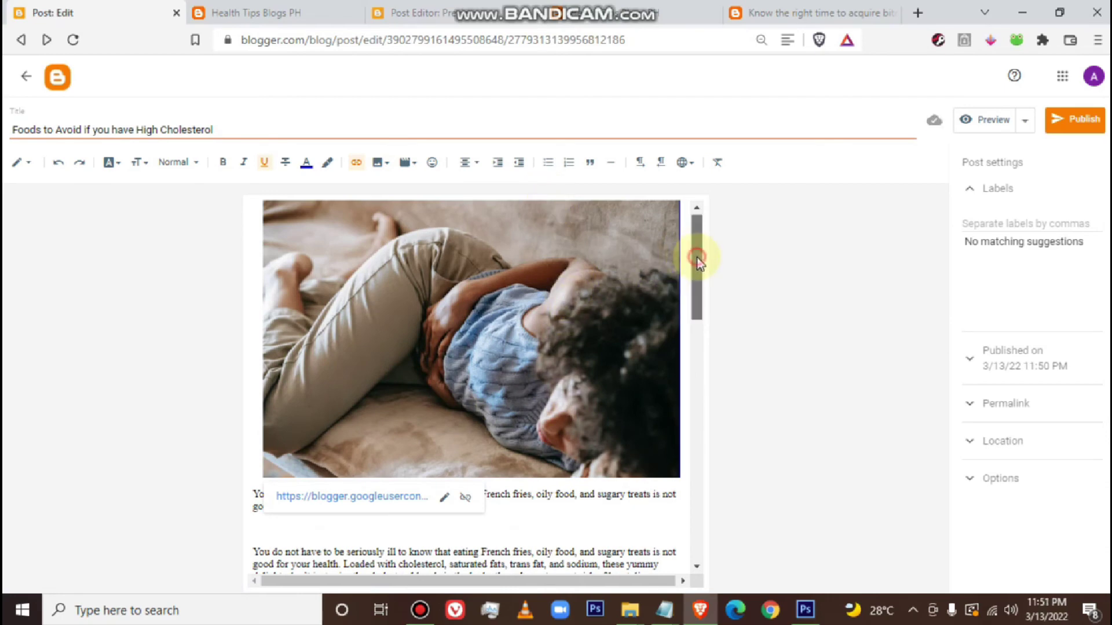
Remove the extra blank line between the post's first and second paragraphs
drag(697, 258, 699, 291)
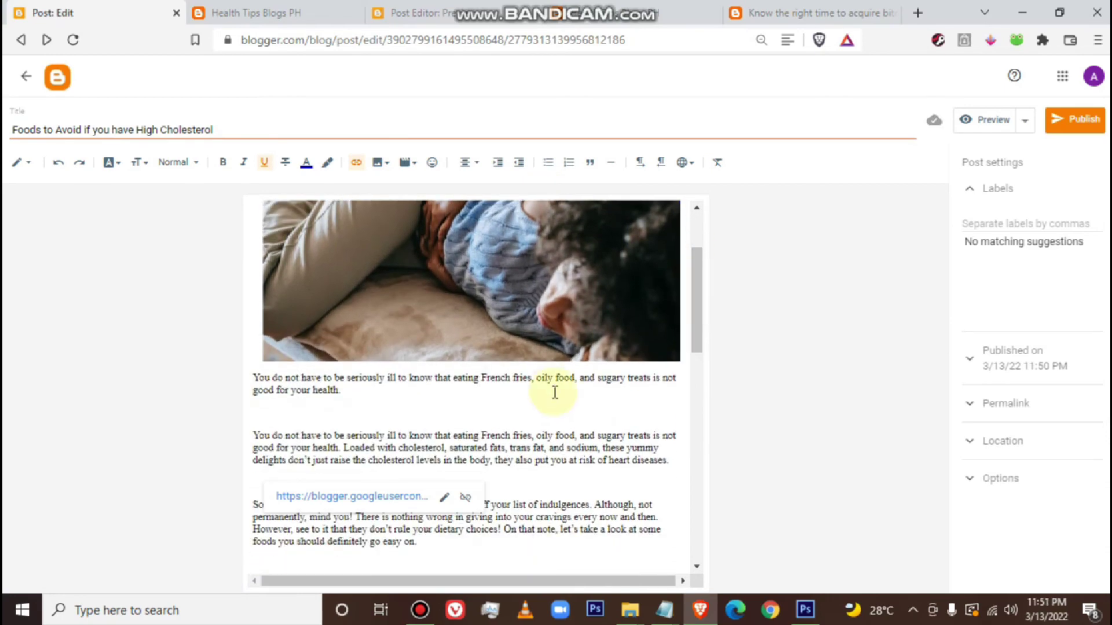
click(416, 407)
key(BackSpace)
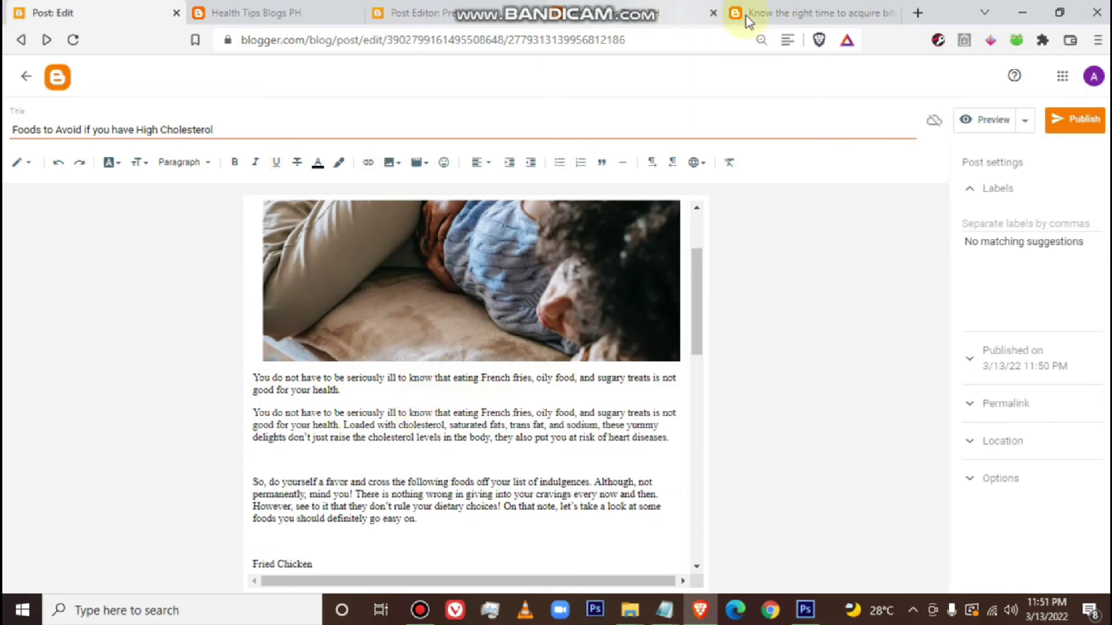
Open pexels.com in the browser tab that shows the template's demo post
click(778, 12)
click(603, 36)
text(p)
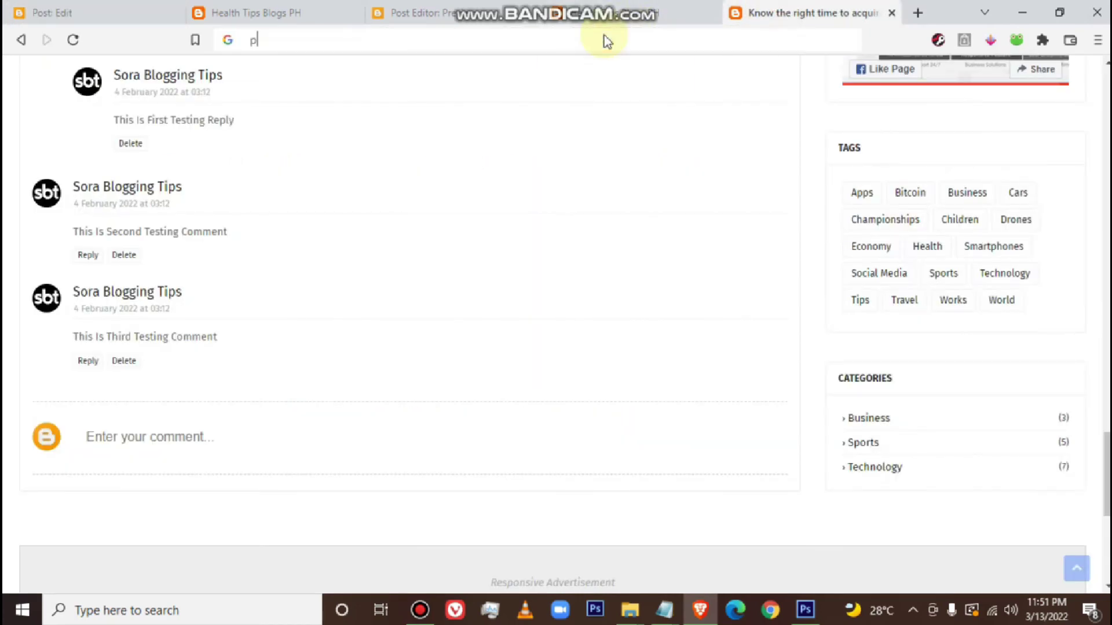
text(exels)
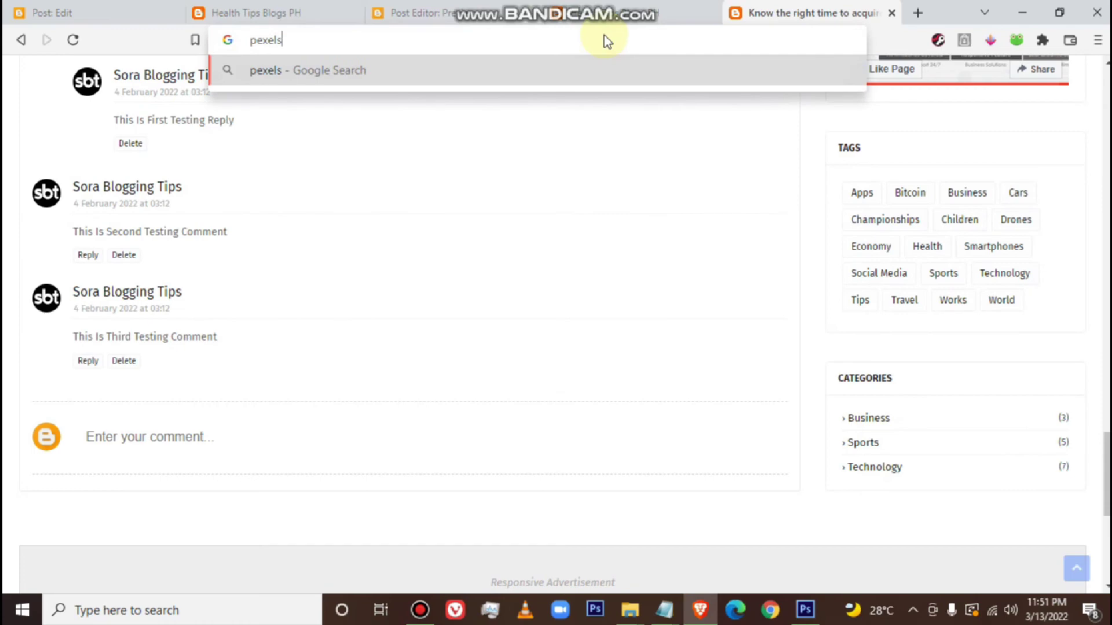
text(.com)
key(Return)
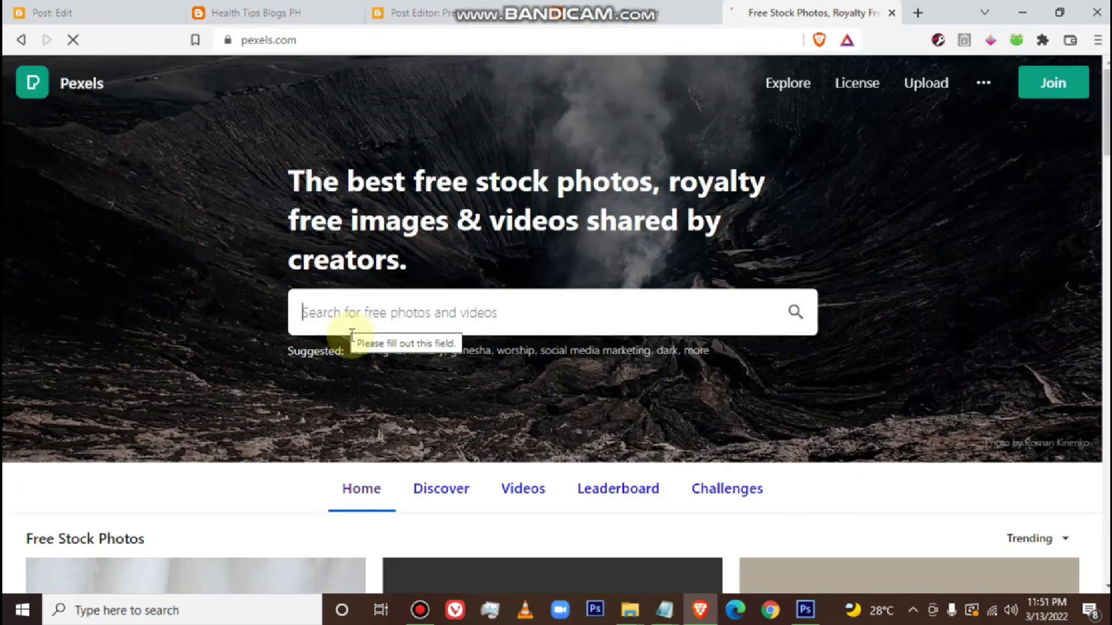
Return to the post being edited and remove the blank line between the "Fried Chicken" heading and its paragraph
click(95, 11)
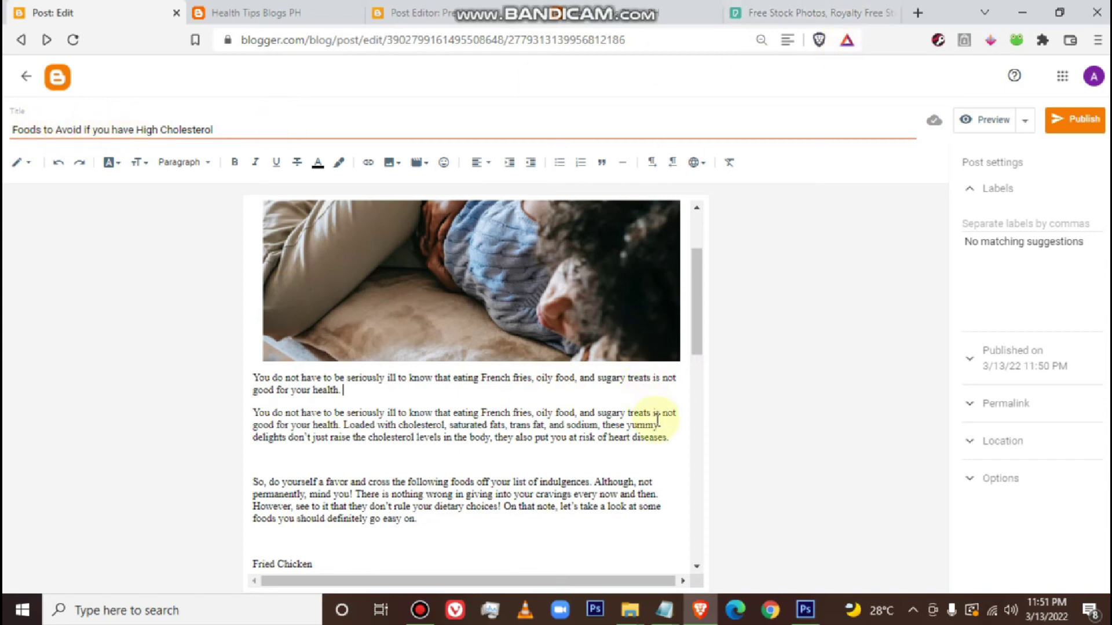
scroll(658, 422, down, 3)
key(ctrl+shift+Tab)
key(ctrl+Tab)
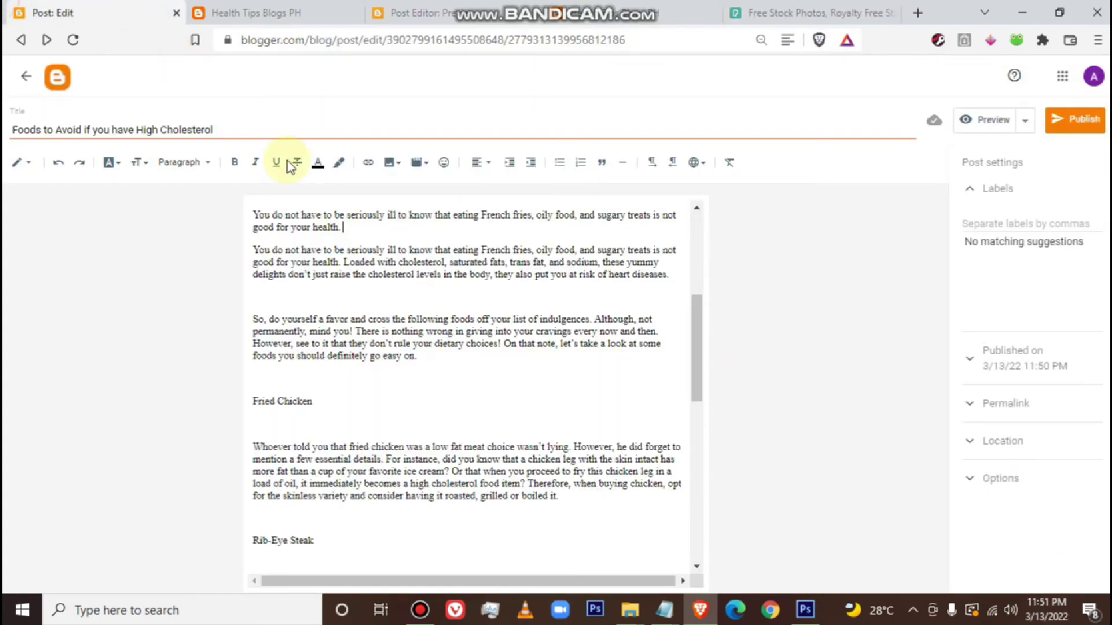
scroll(325, 359, down, 2)
key(BackSpace)
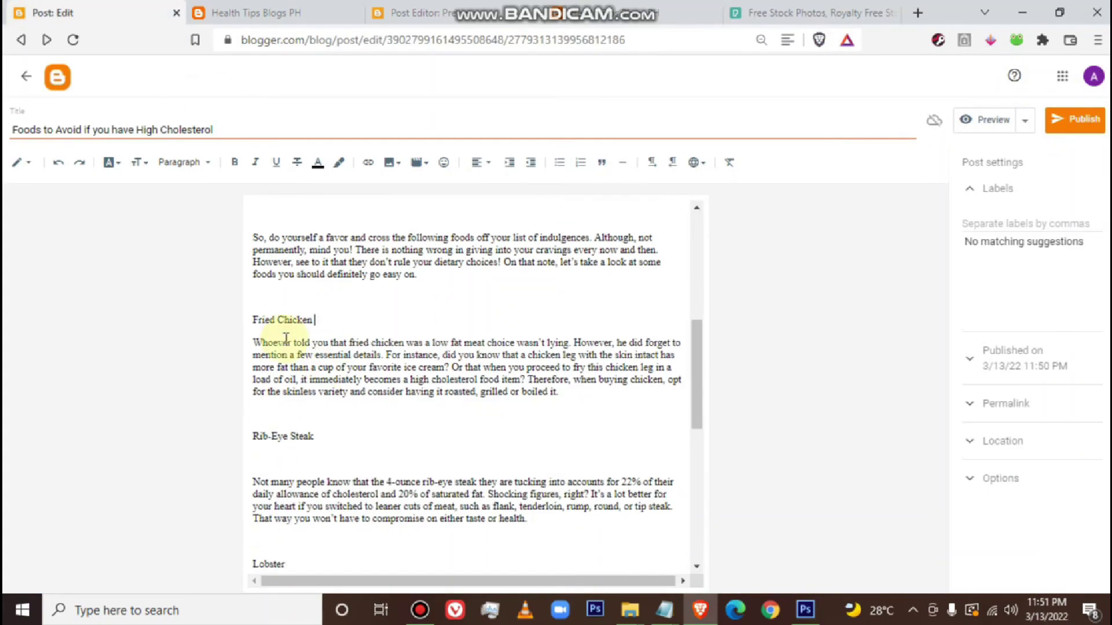